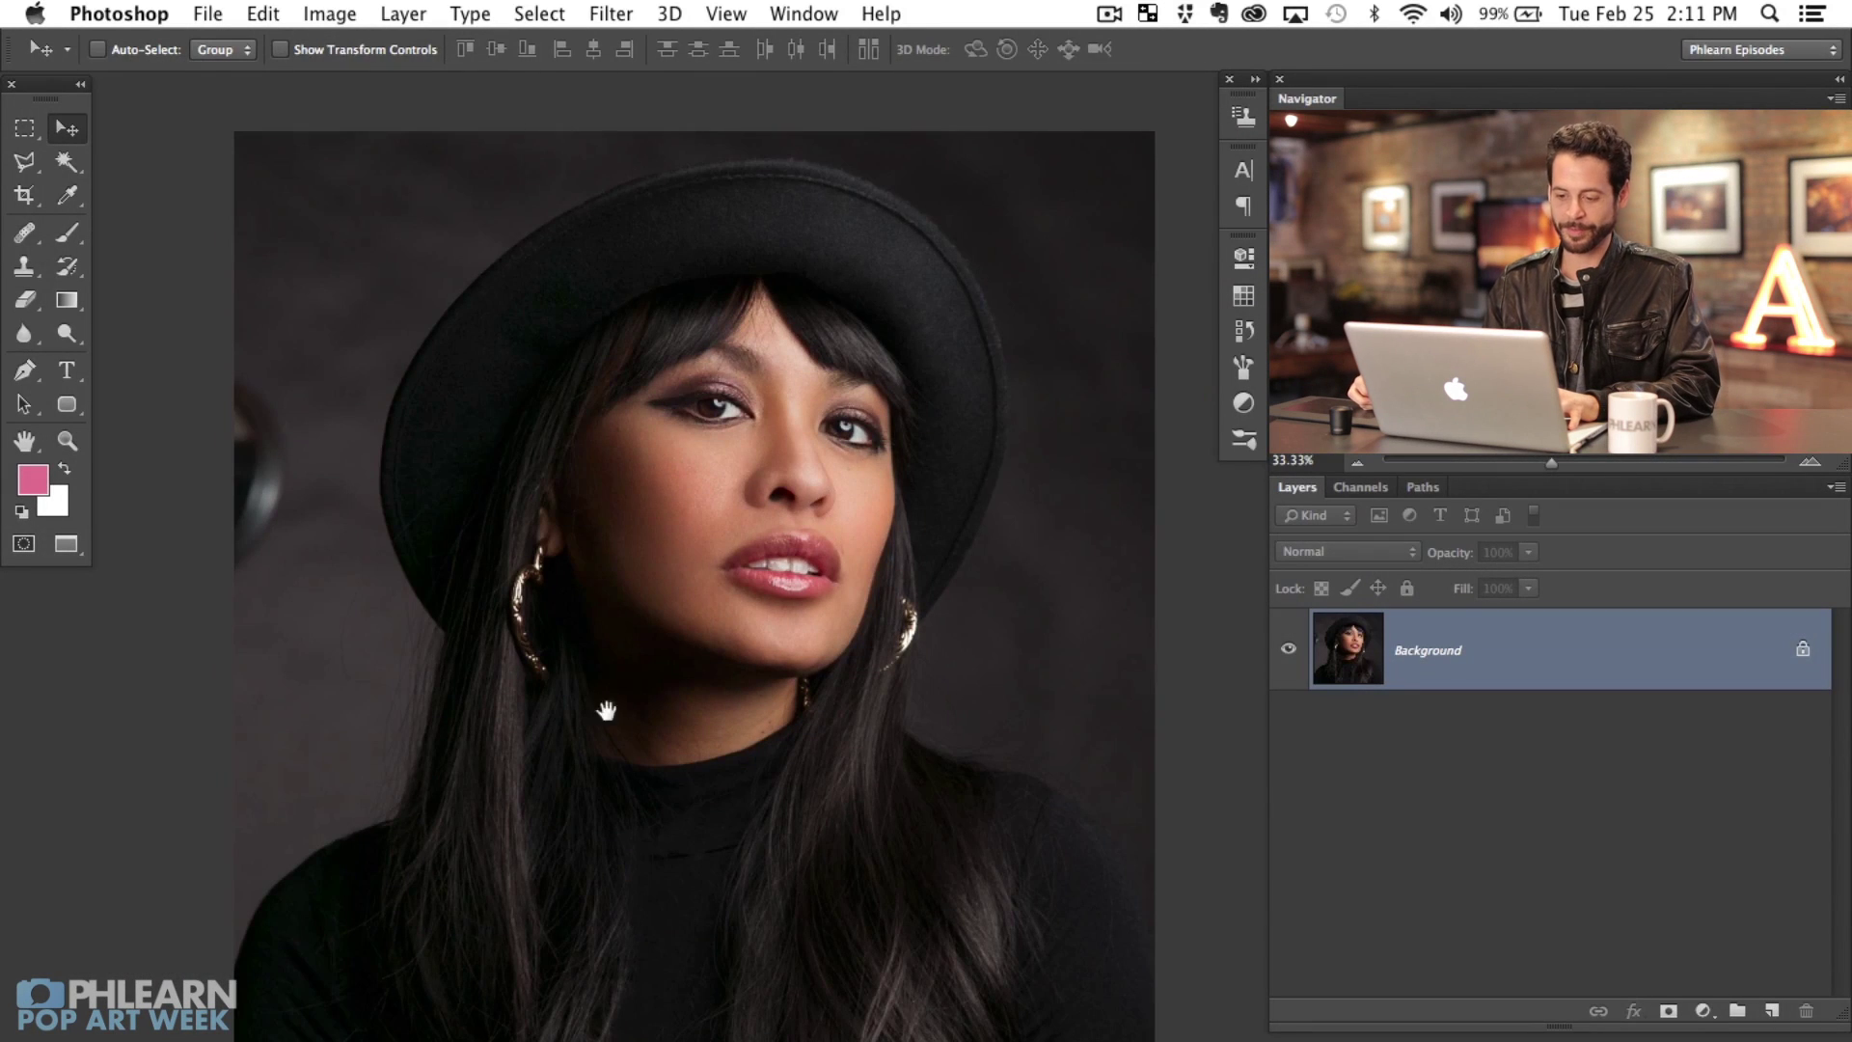
Step: Examine the edges of the woman's hair, shoulder and hat against the dark background at different magnifications
drag(606, 711, 552, 739)
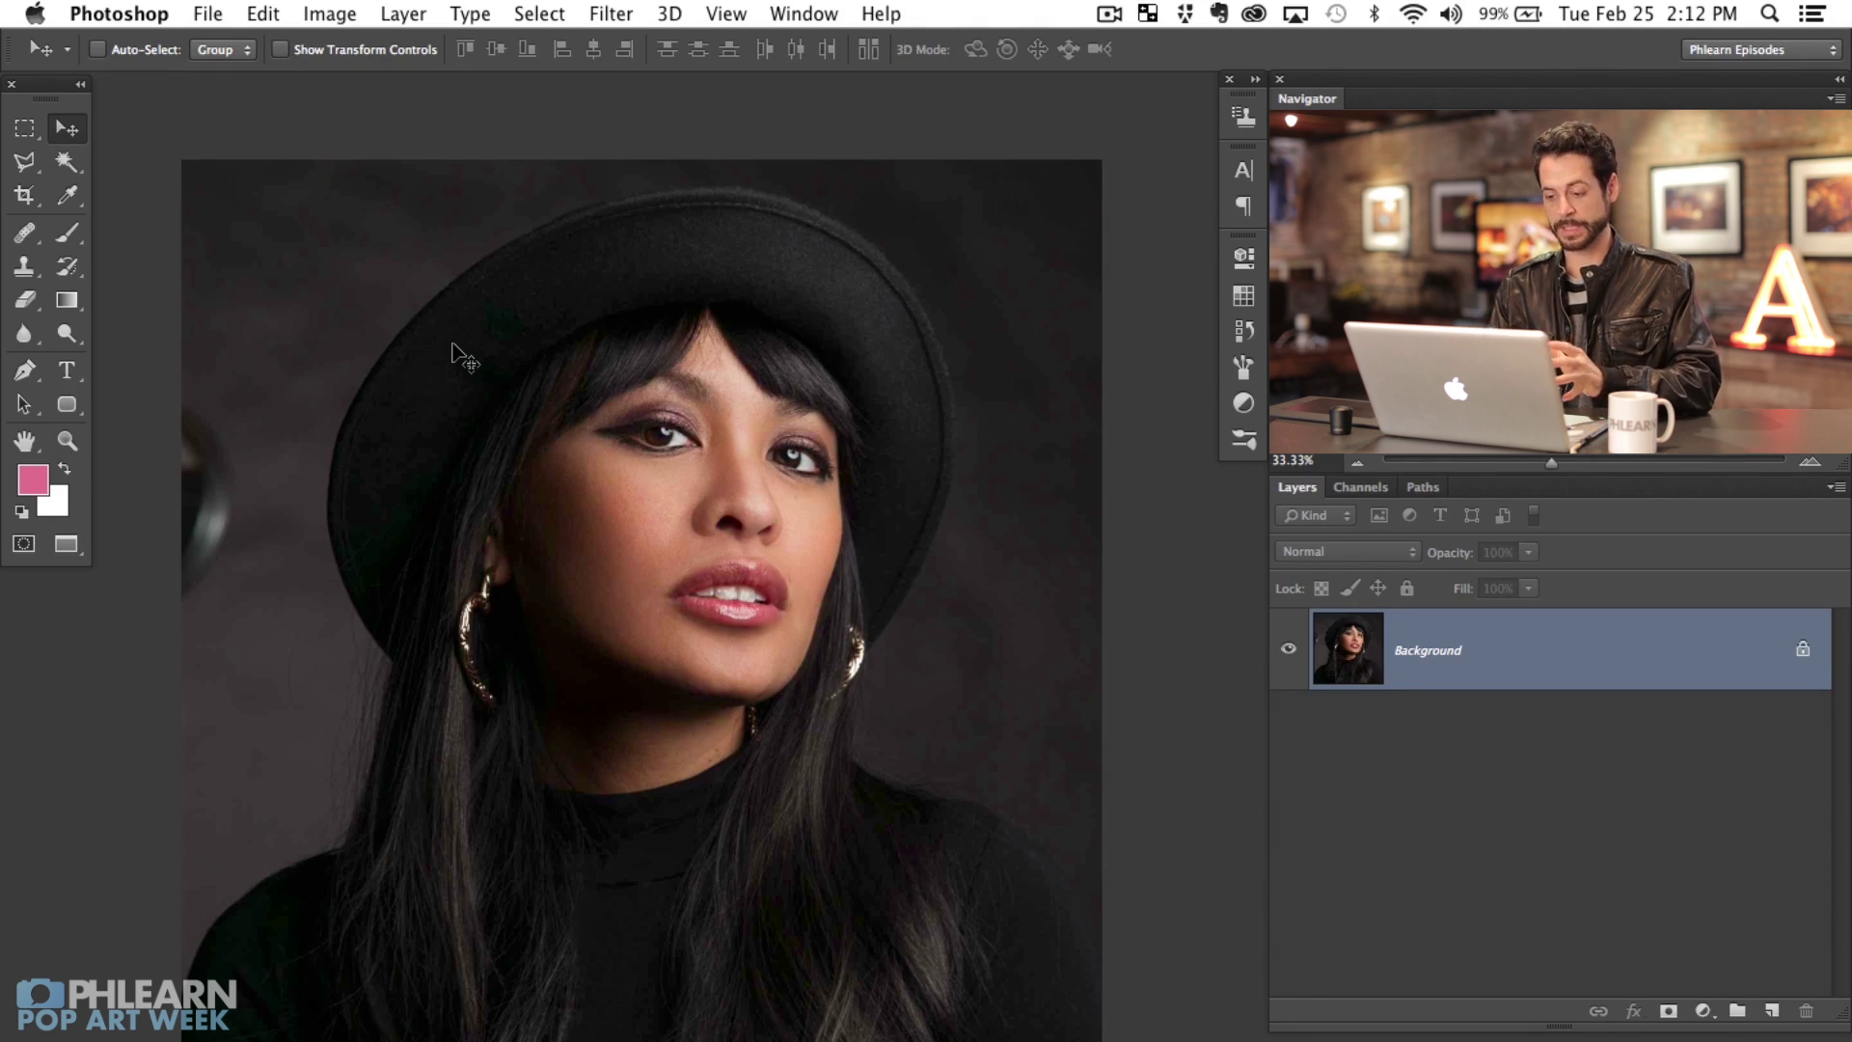
key(super+plus)
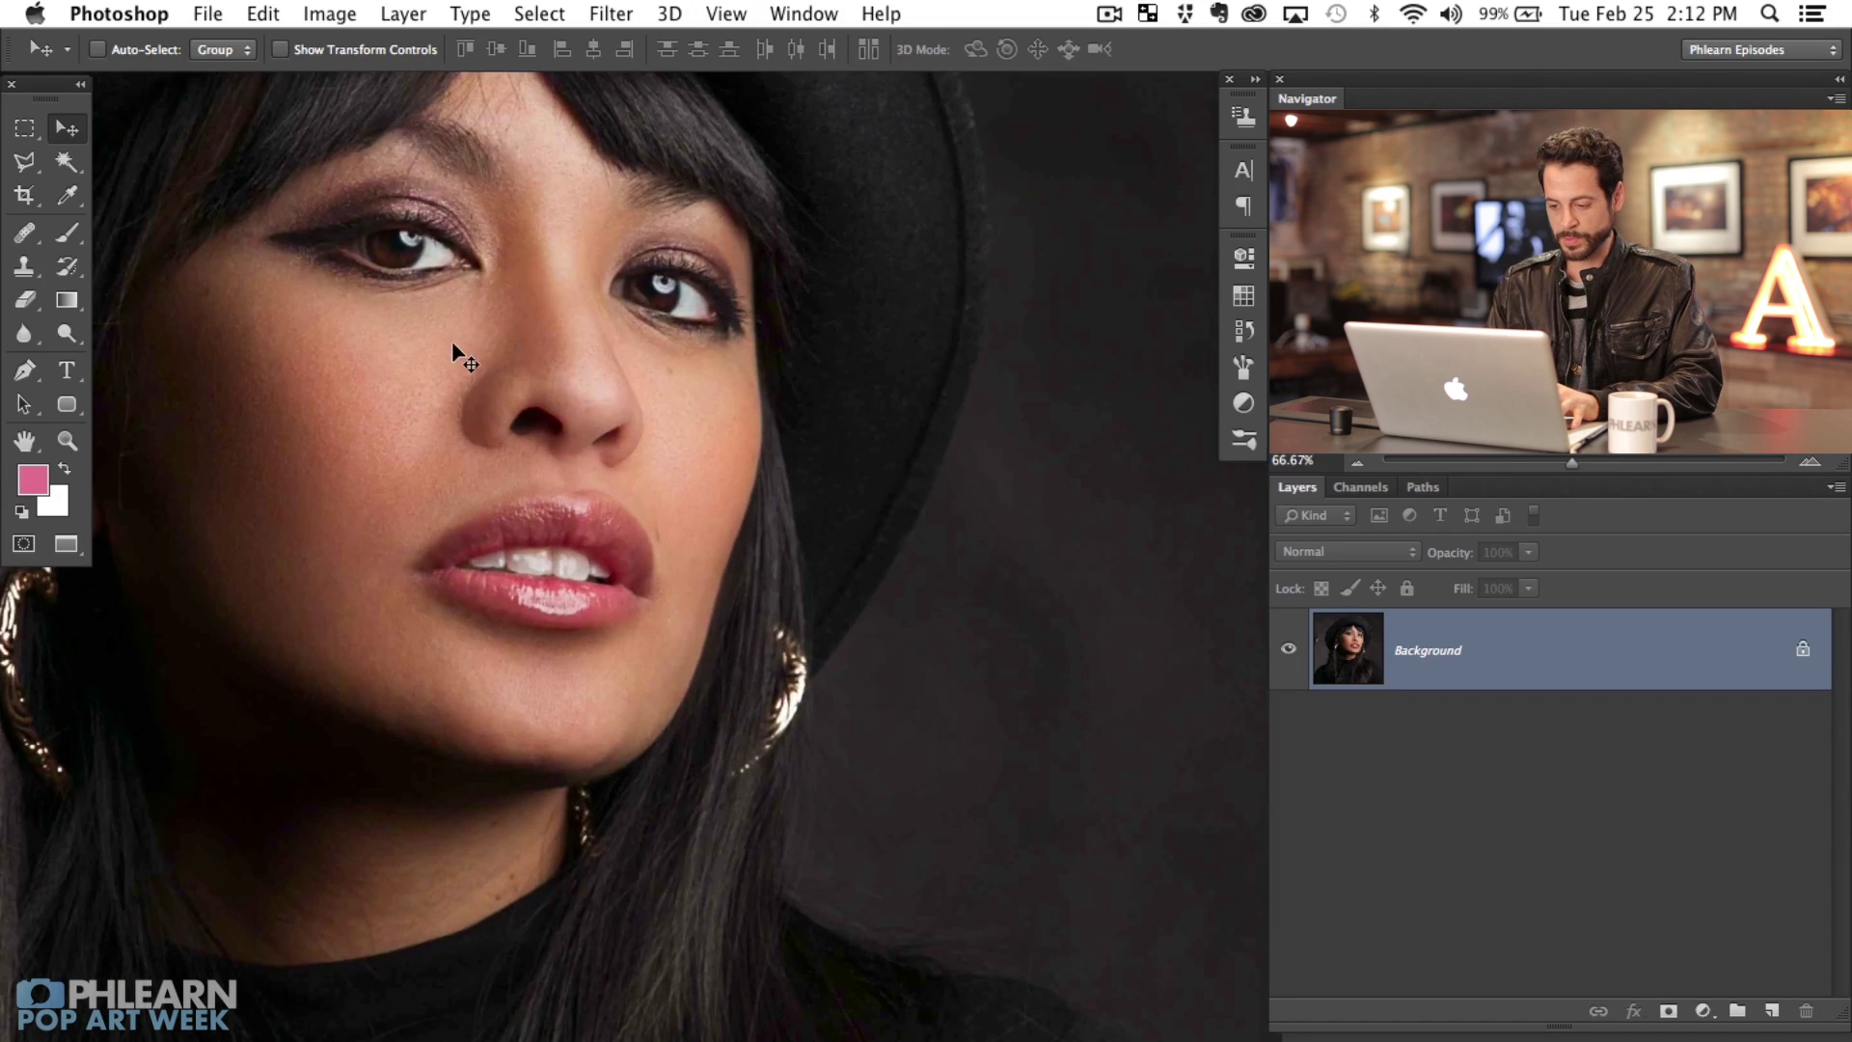
drag(342, 934, 877, 653)
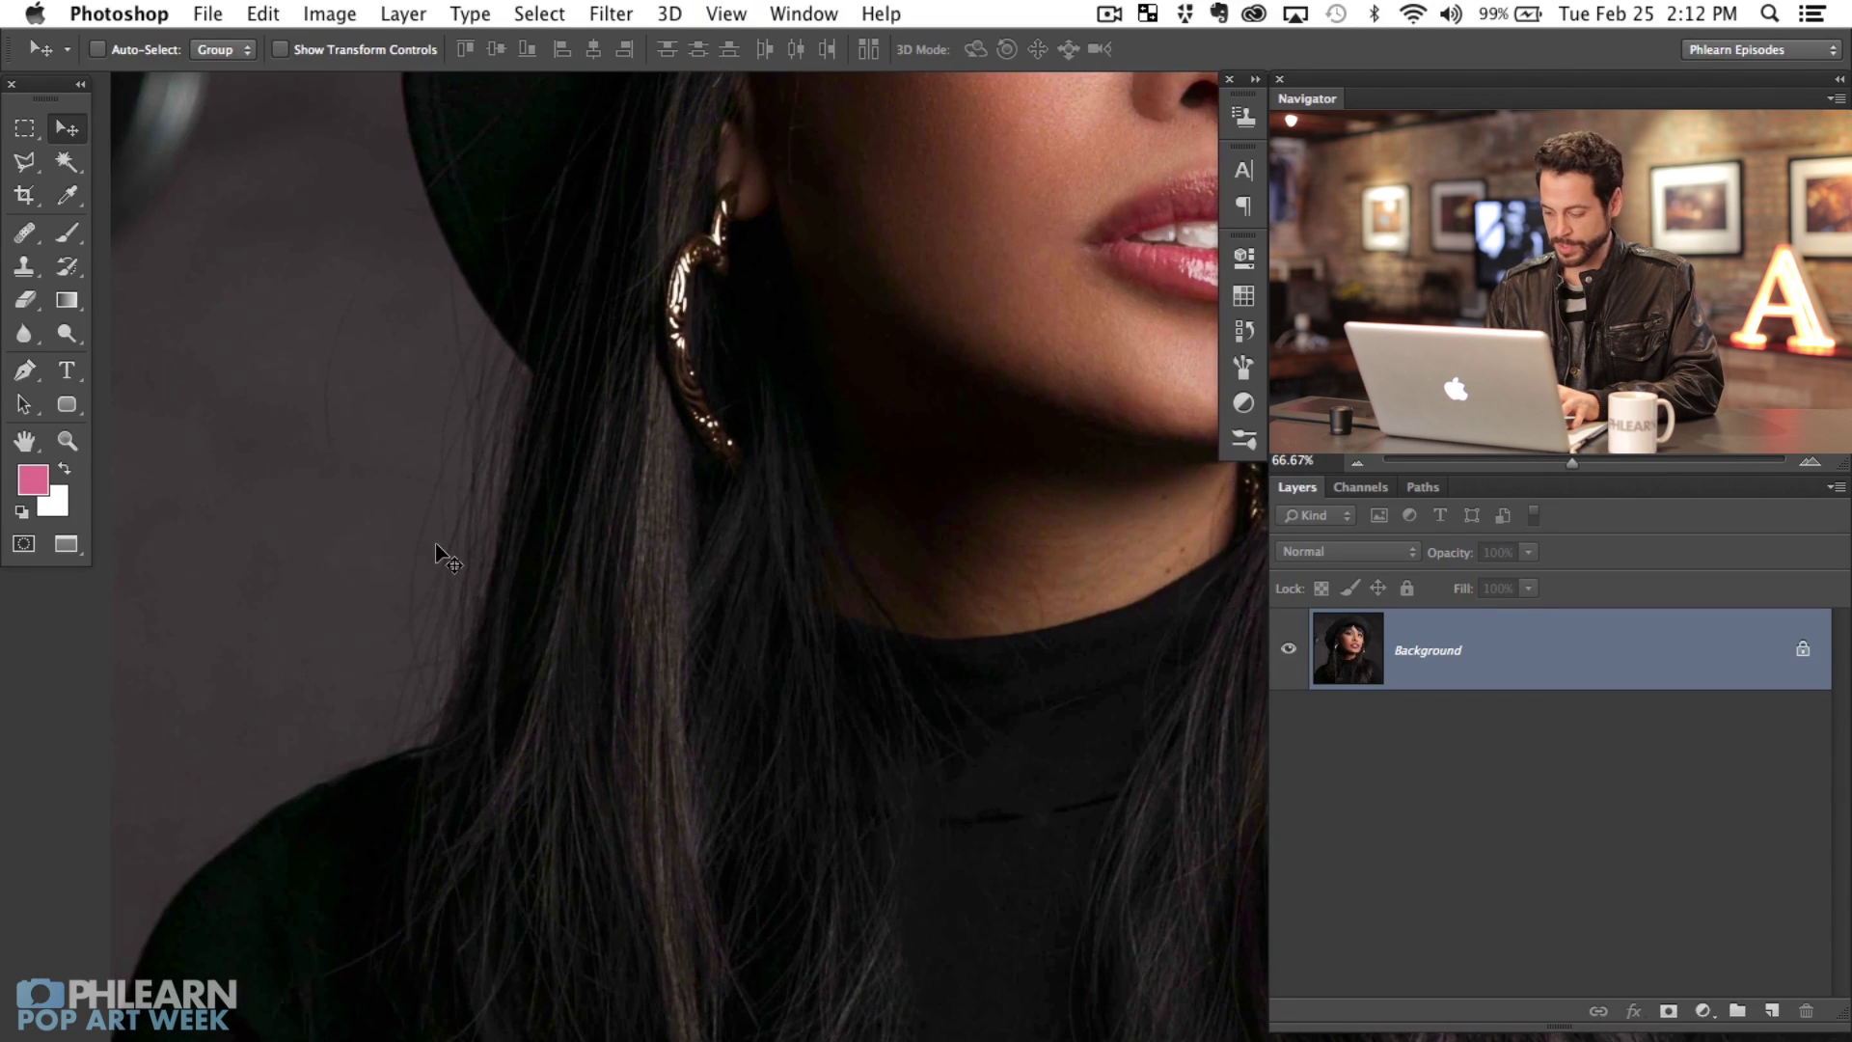
key(super+plus)
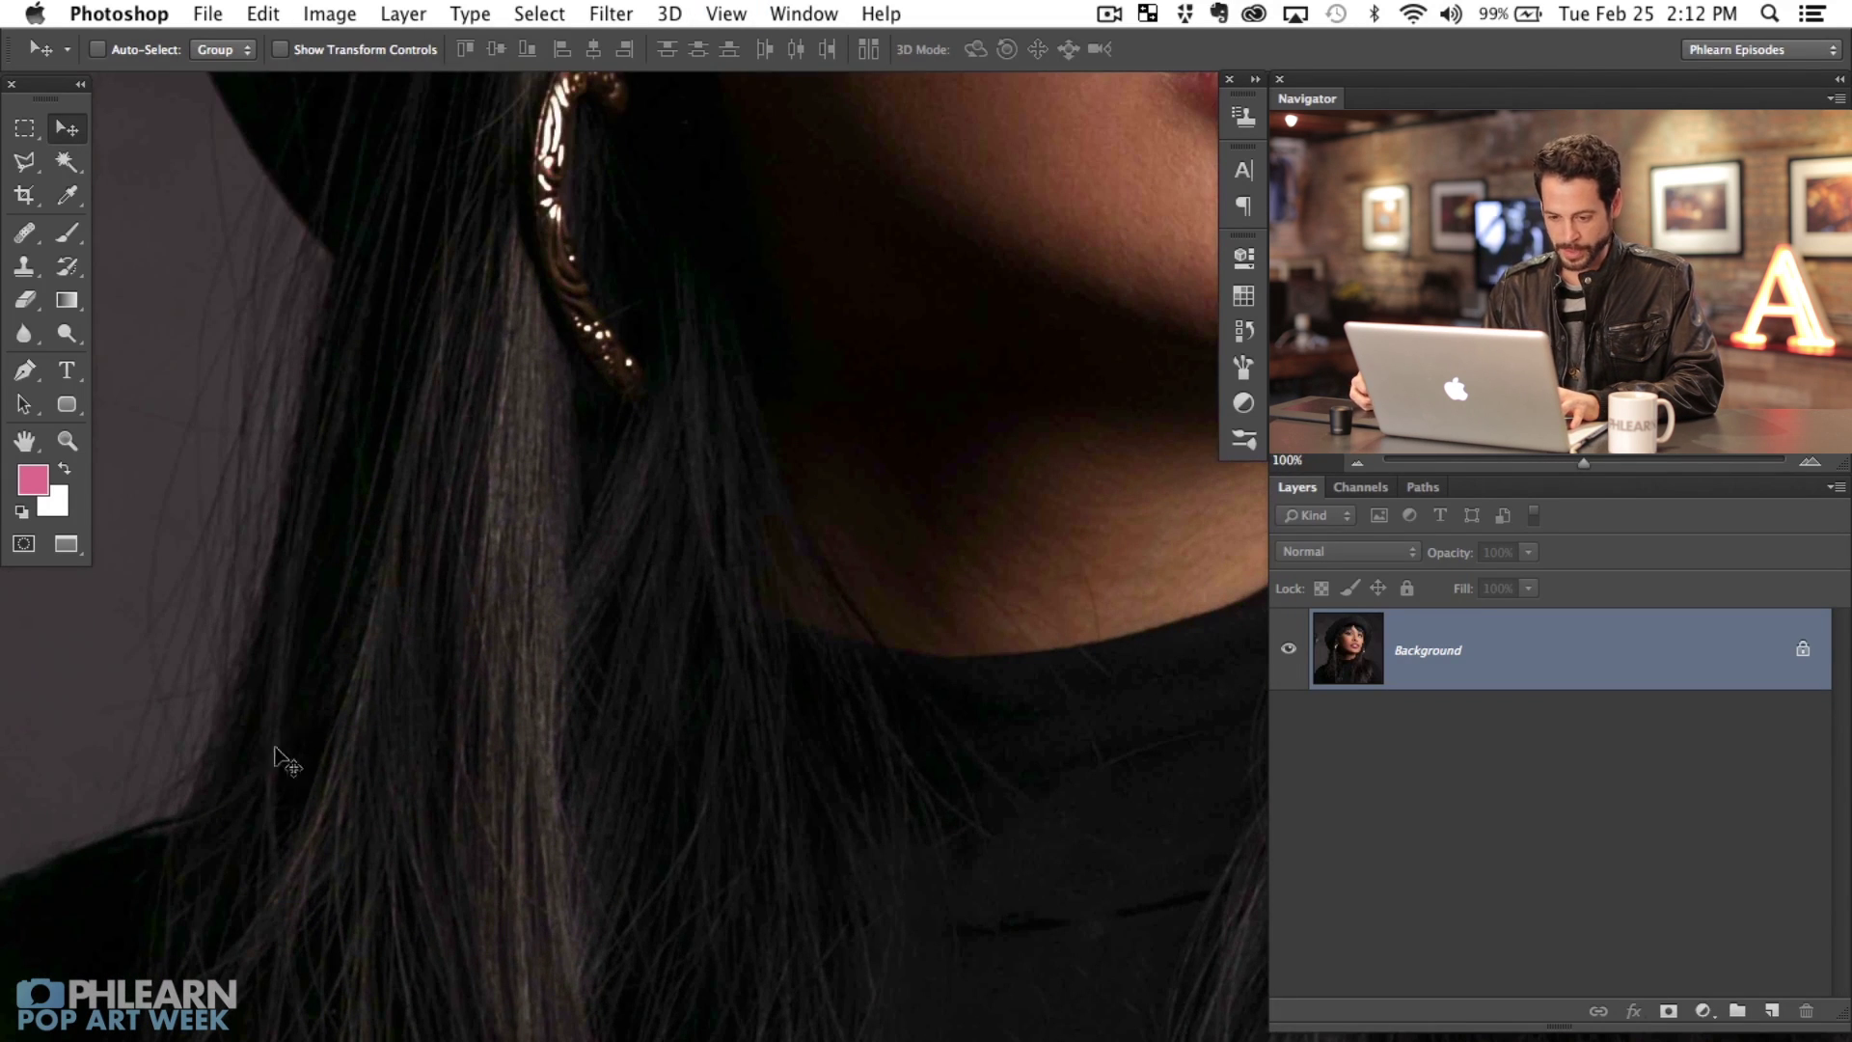
key(super+minus)
key(super+minus)
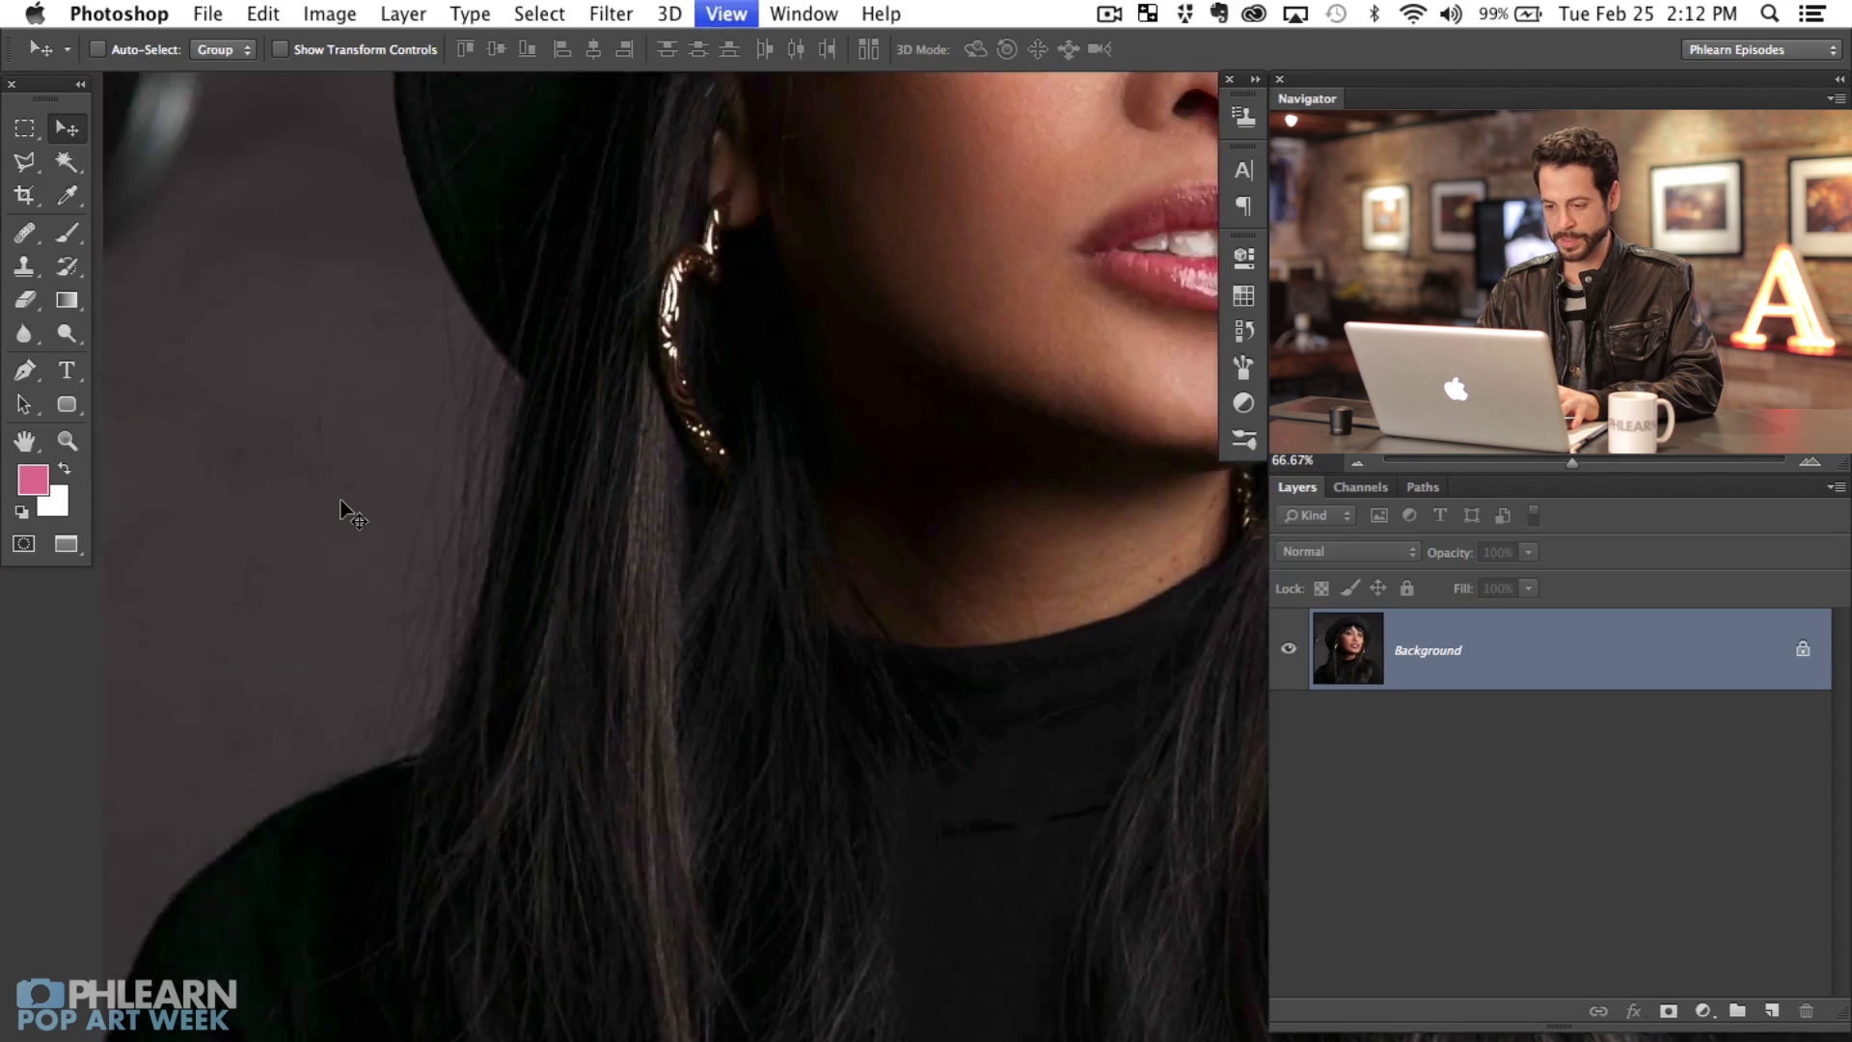
key(super+minus)
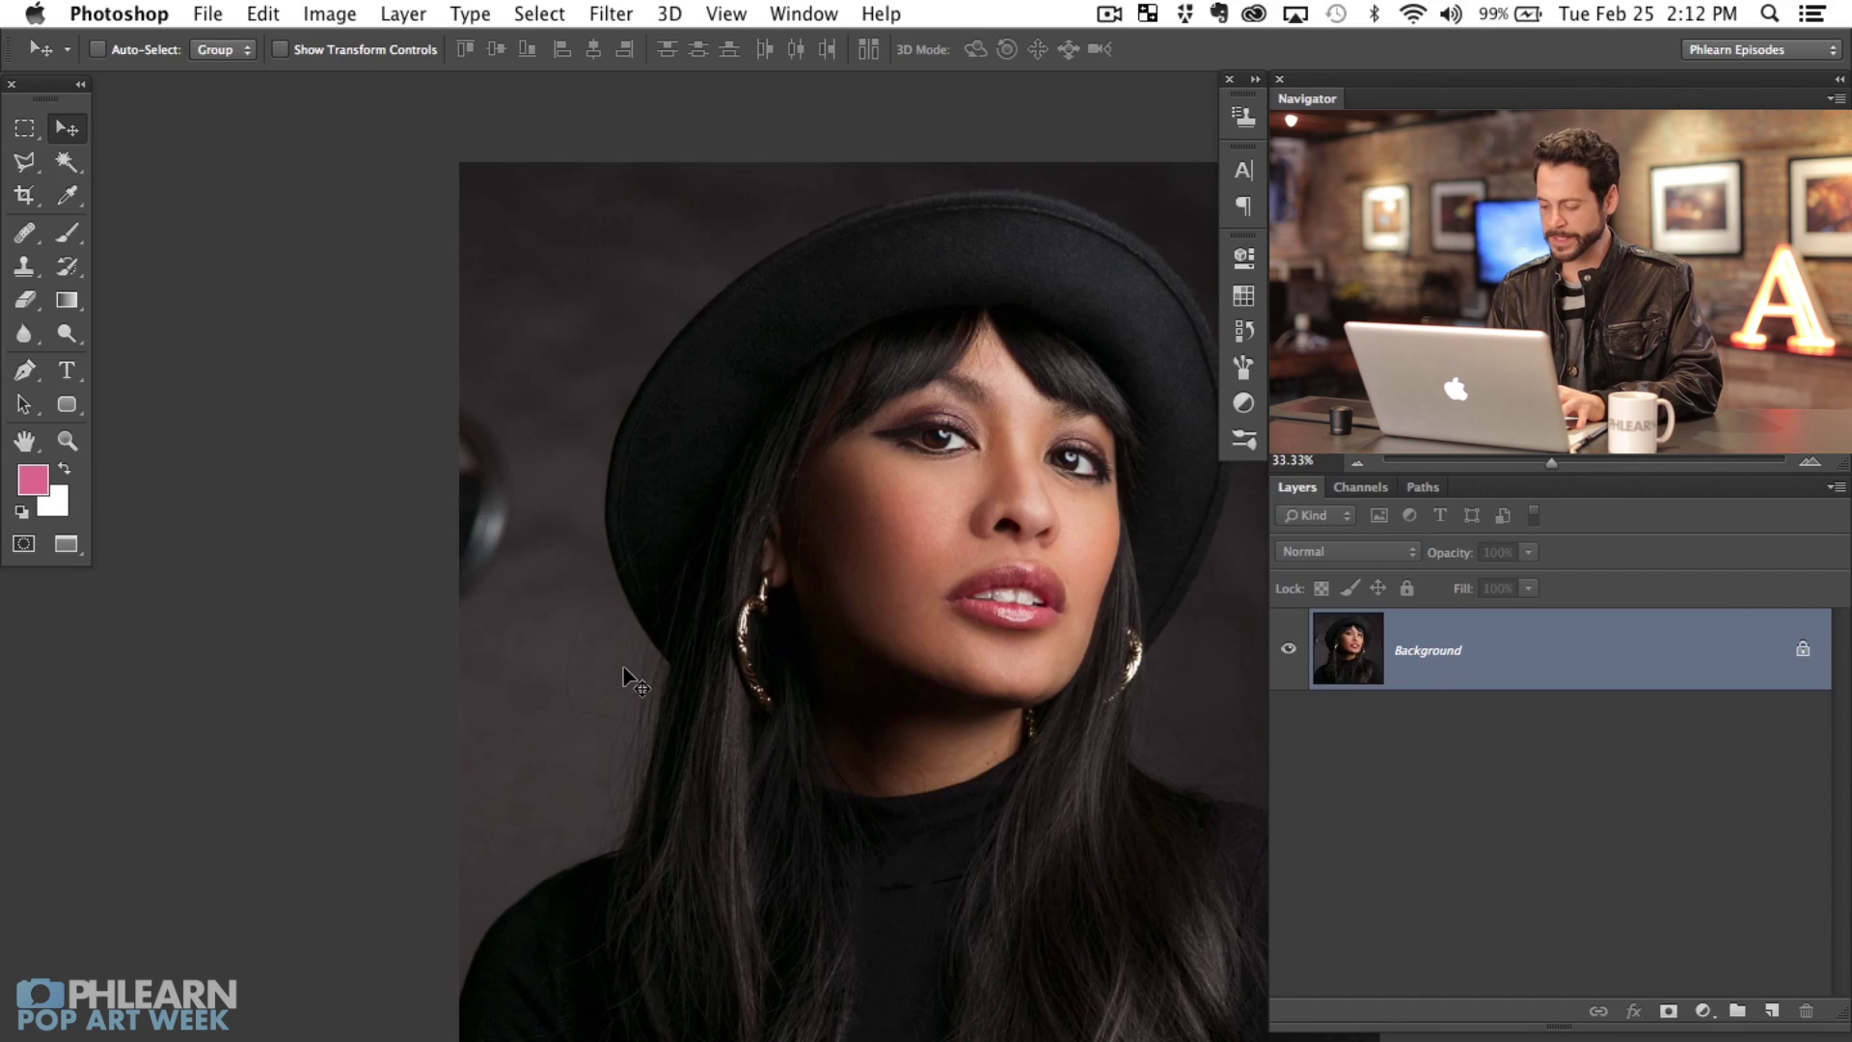
key(super+plus)
drag(533, 982, 591, 620)
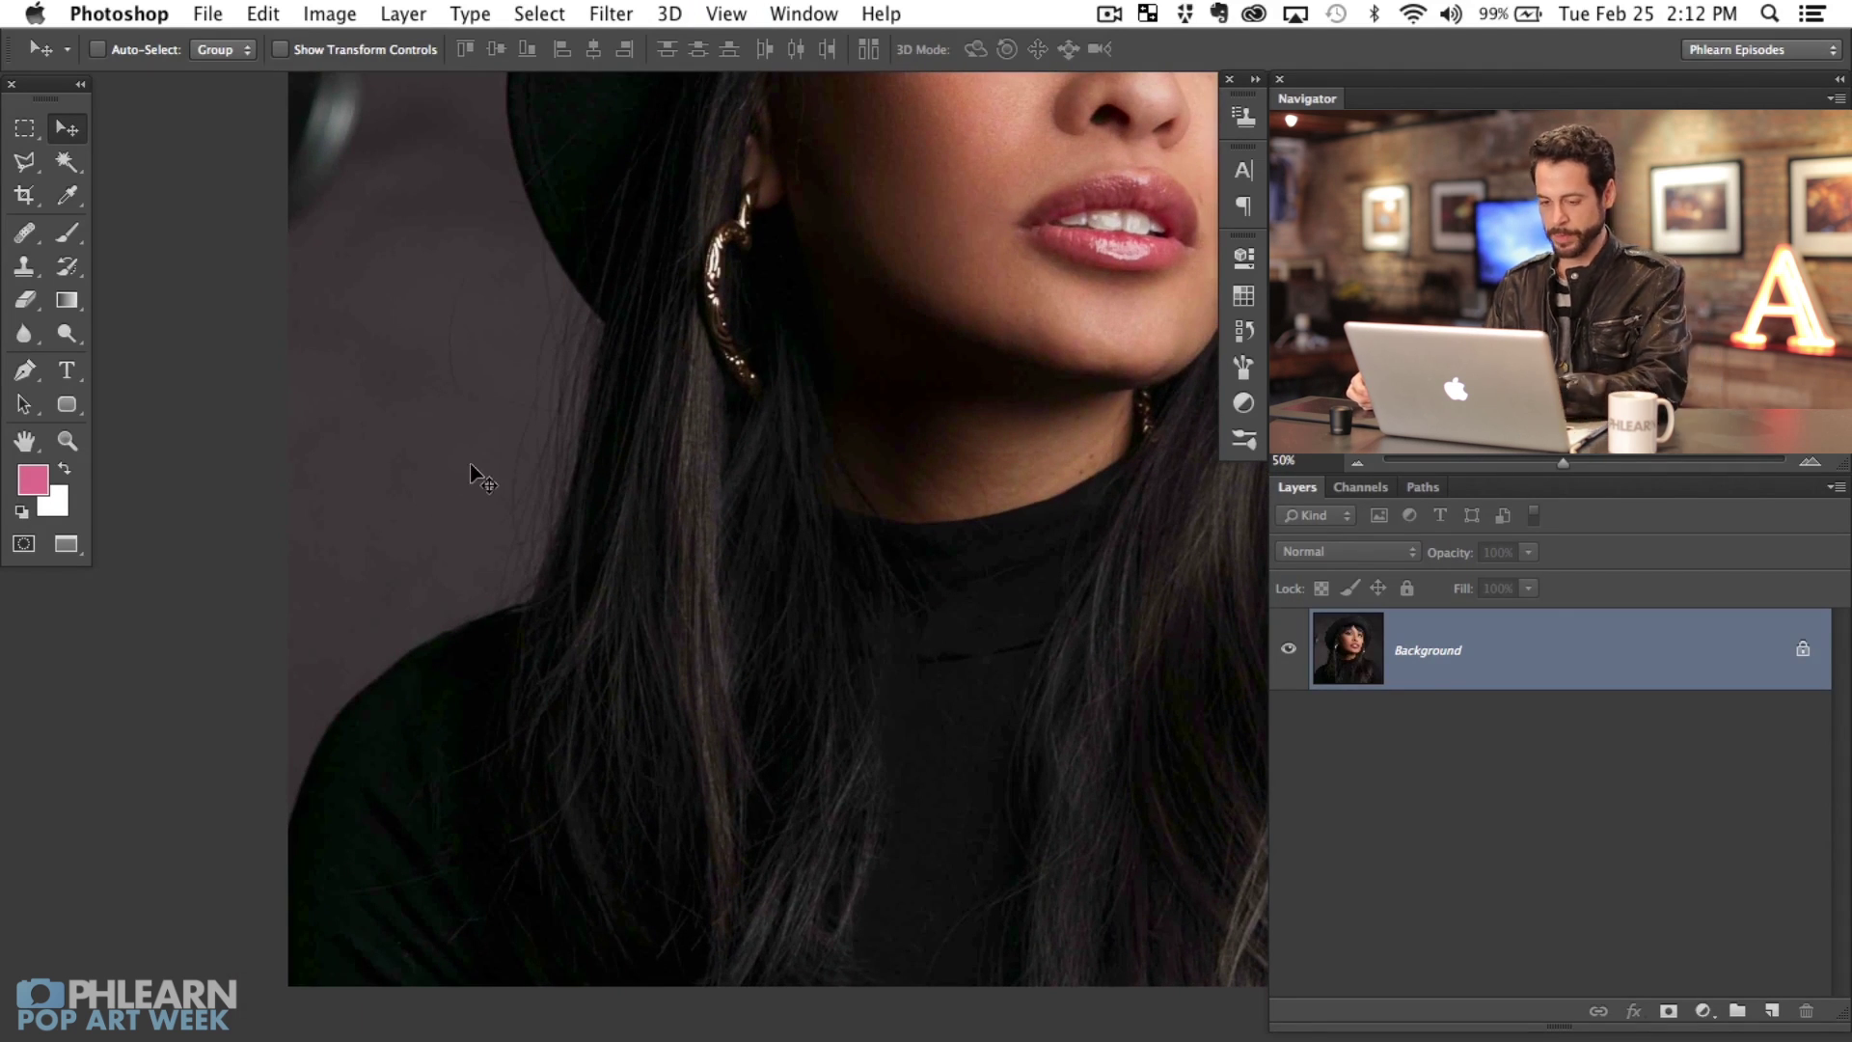
Step: Start a Pen tool path just outside the canvas beside the left shoulder and curve it along the shoulder to the hair
key(p)
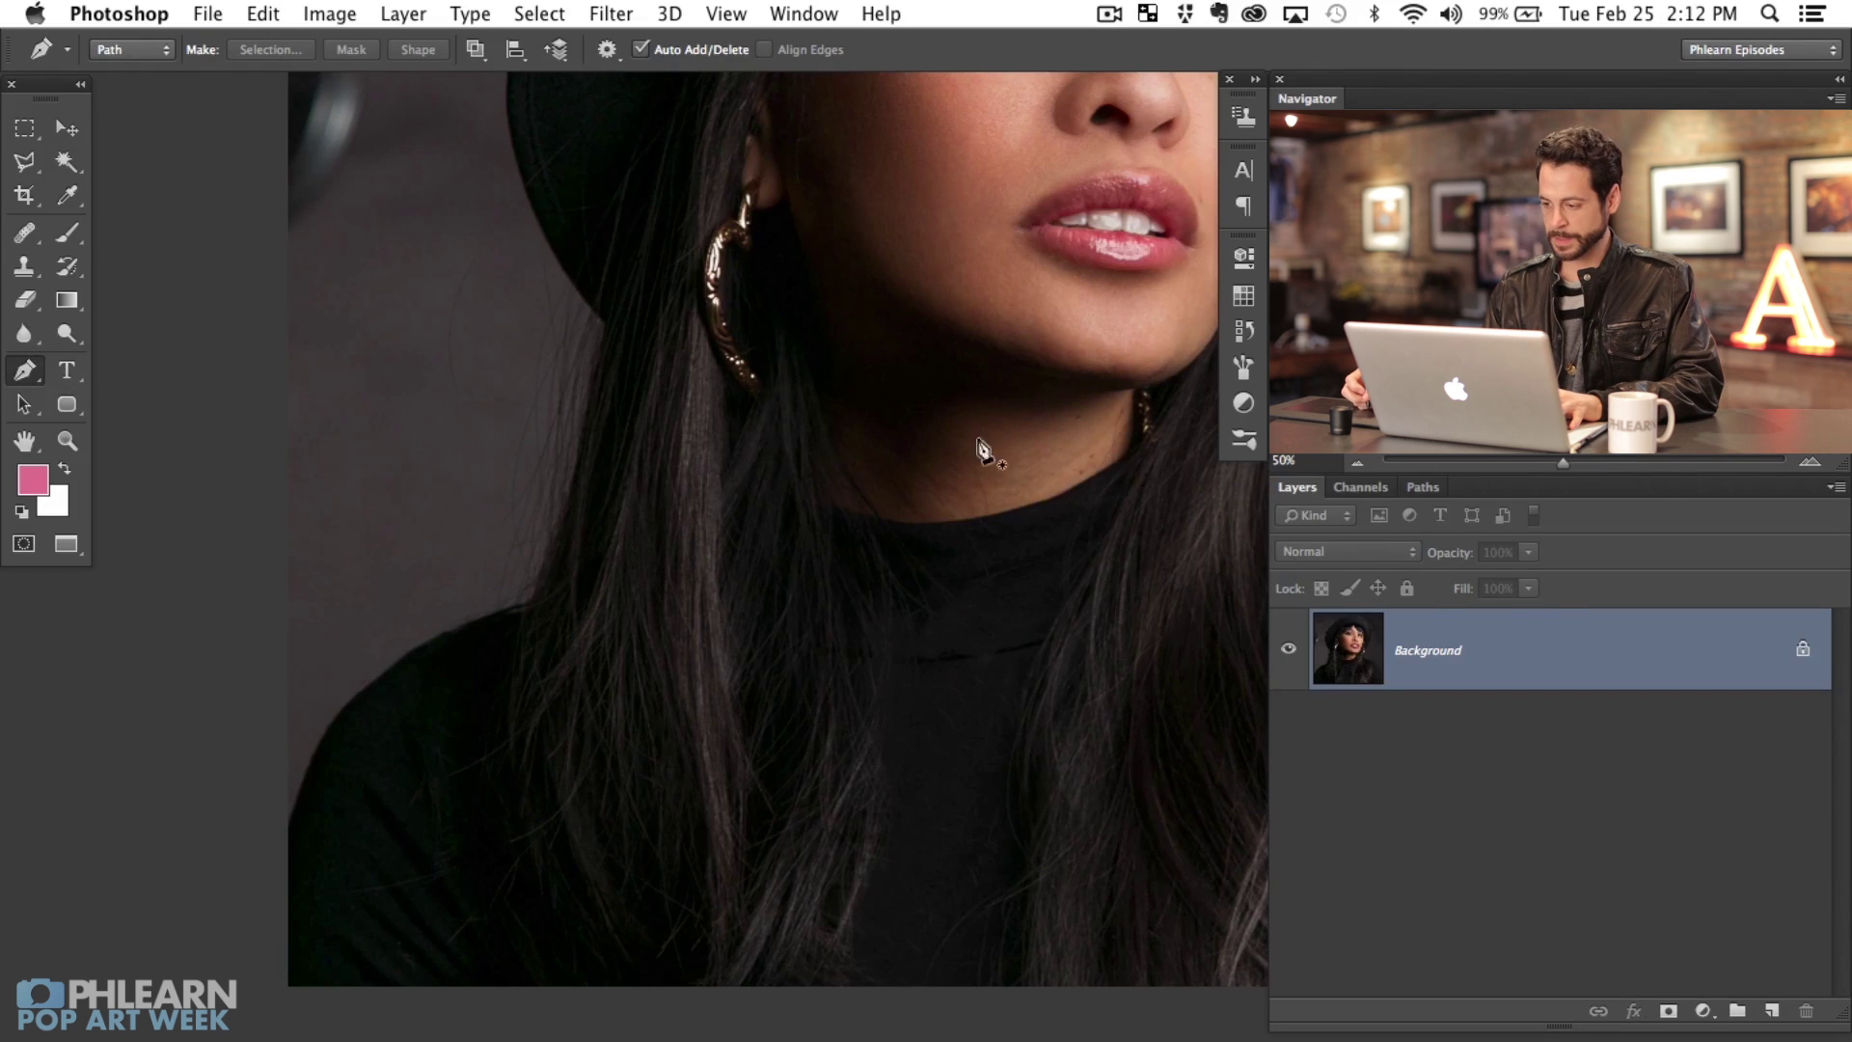
click(1424, 489)
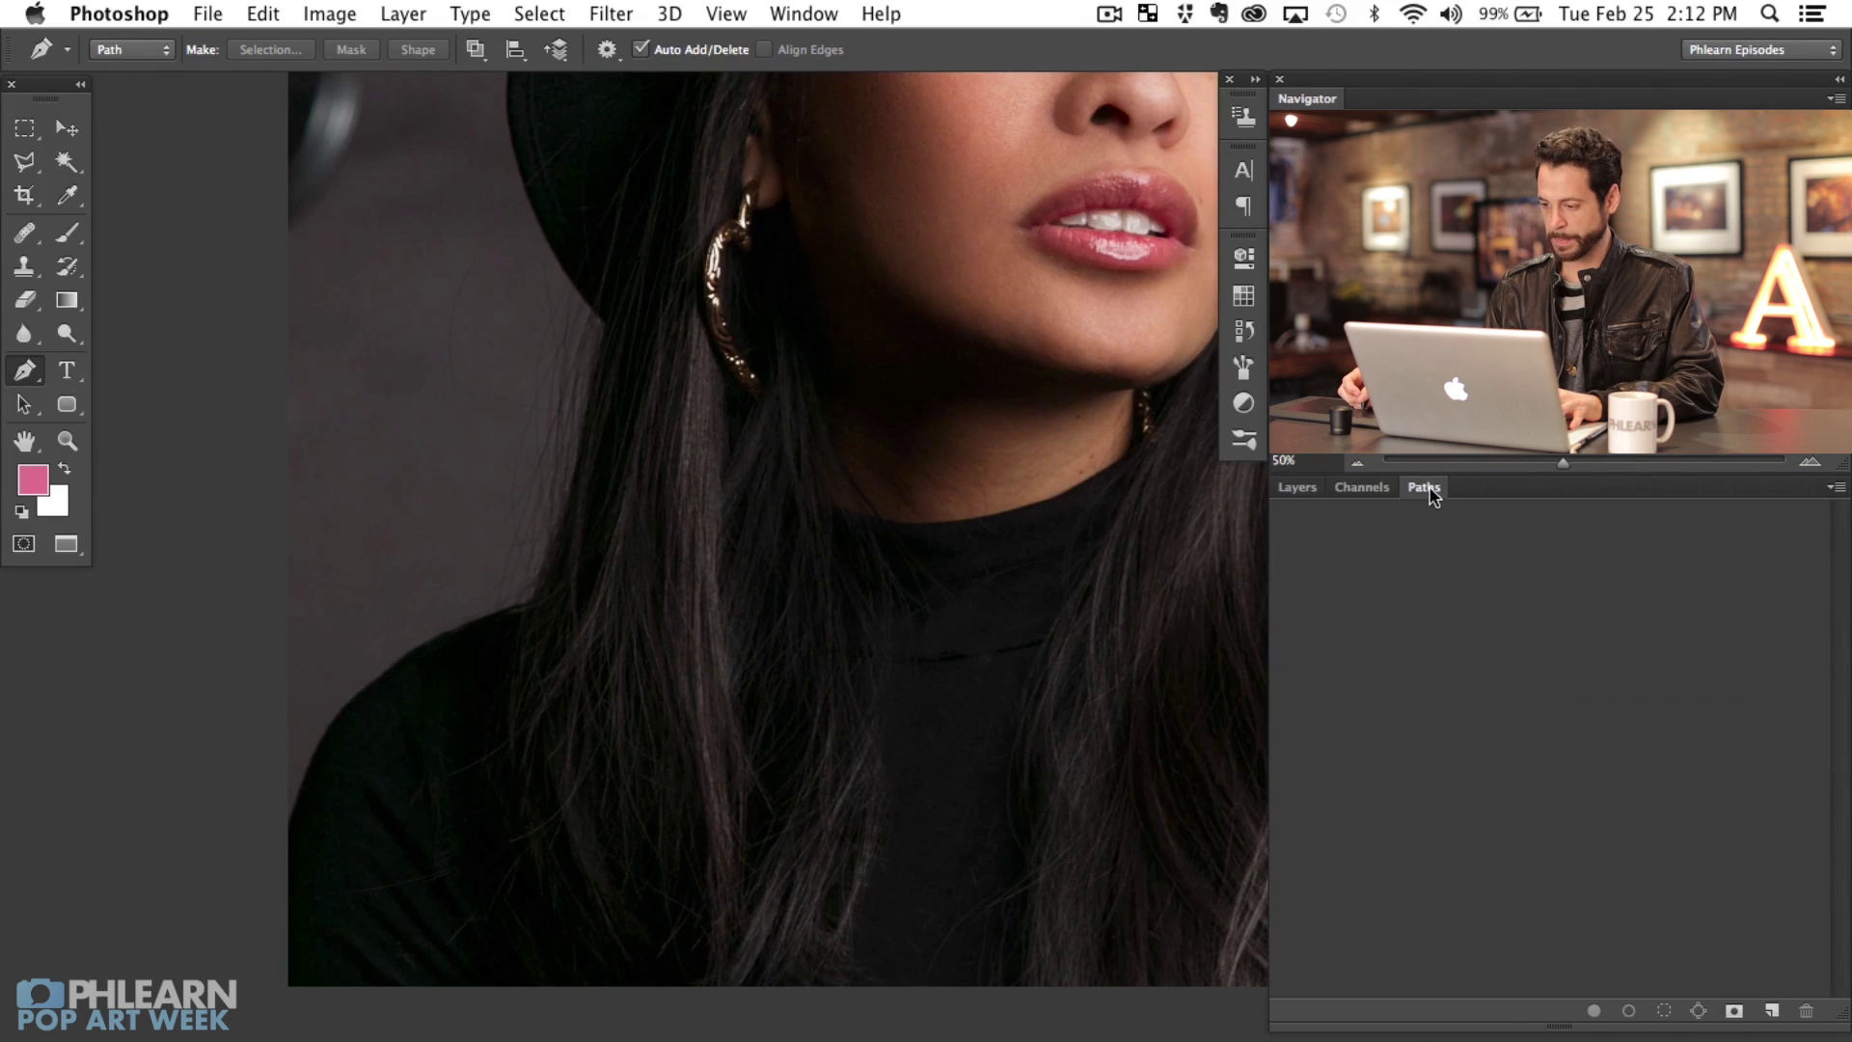
click(1299, 488)
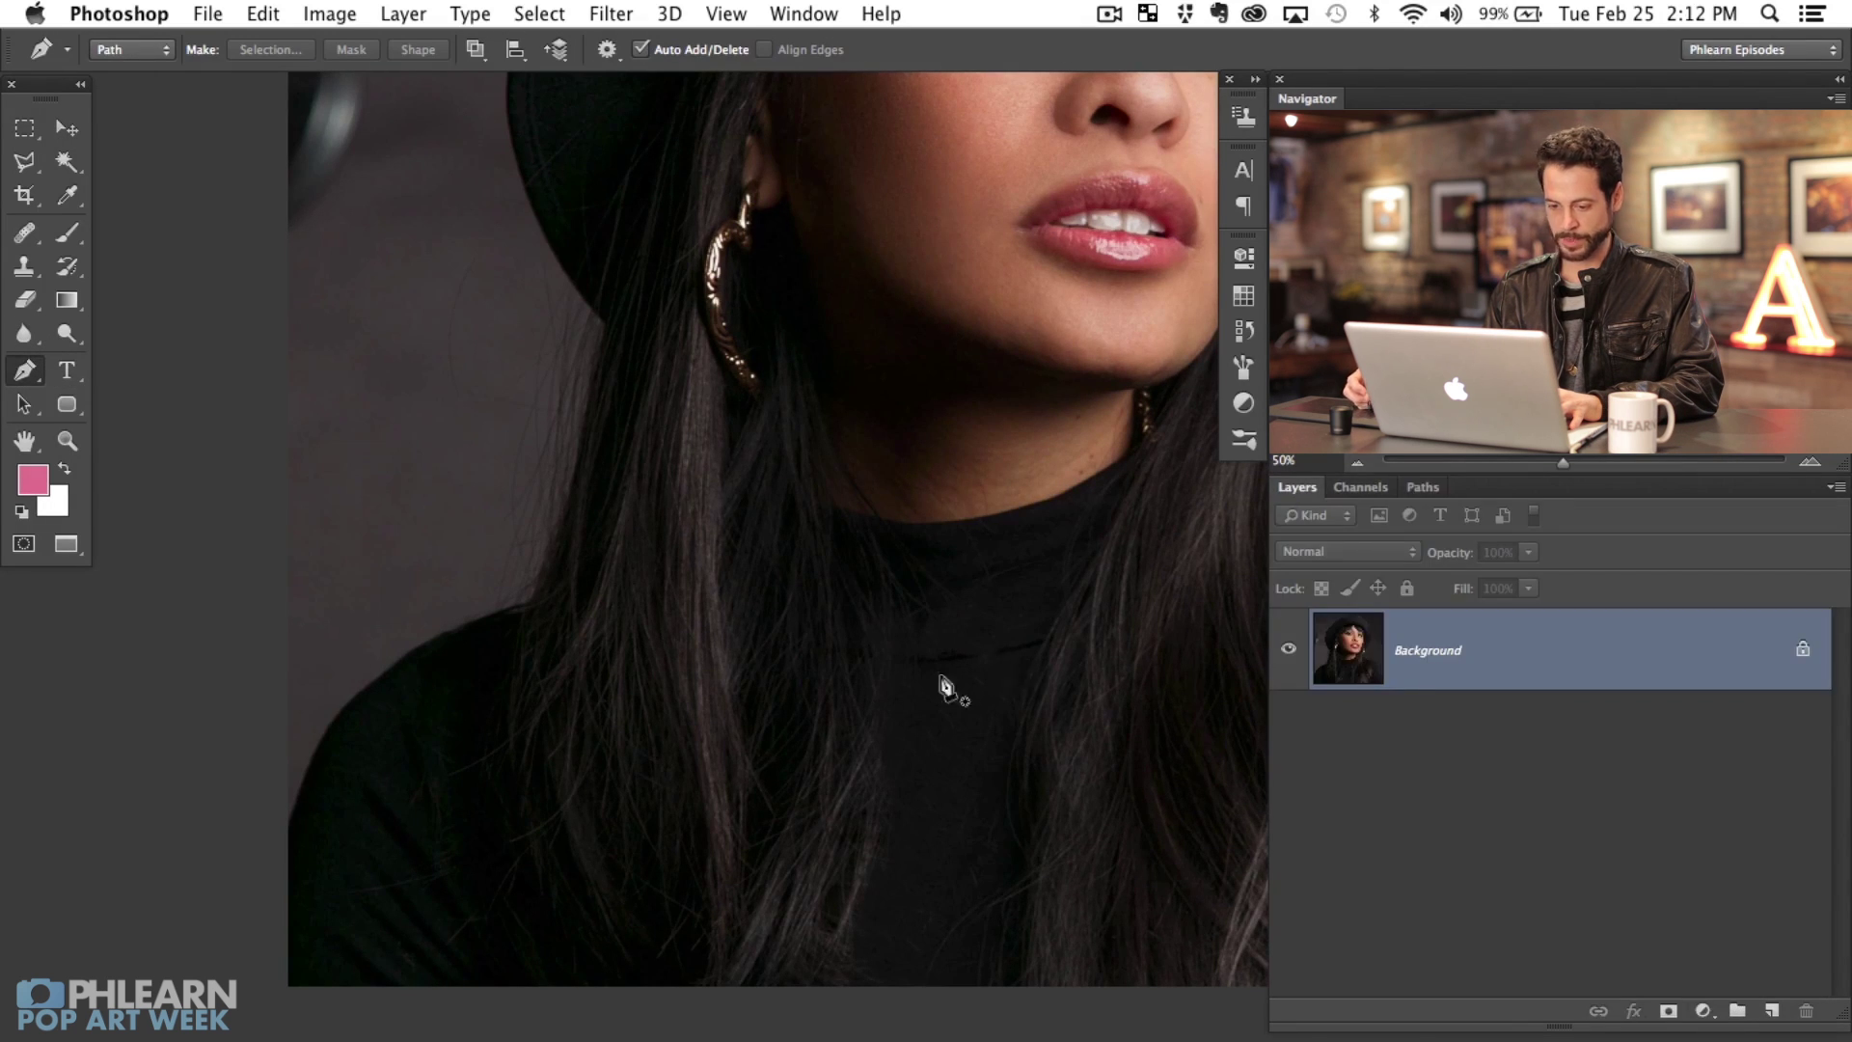
key(super+plus)
drag(507, 667, 814, 343)
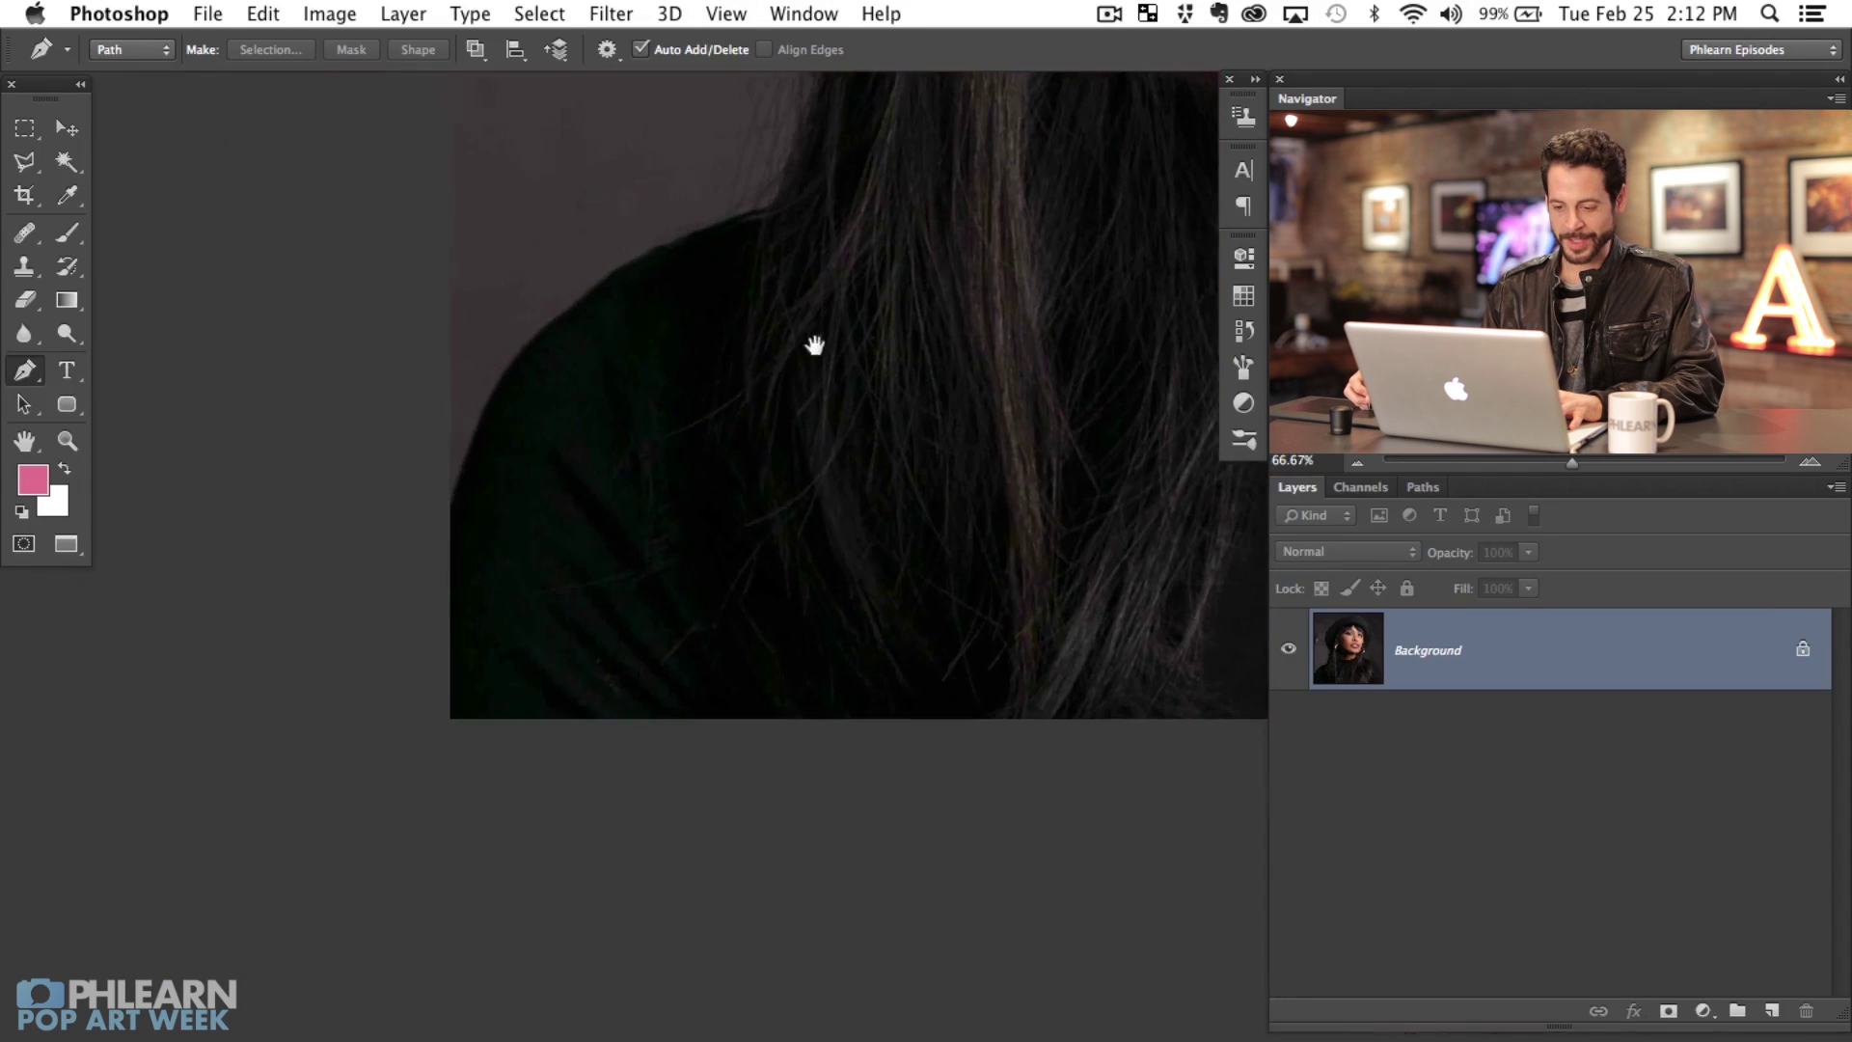
click(427, 544)
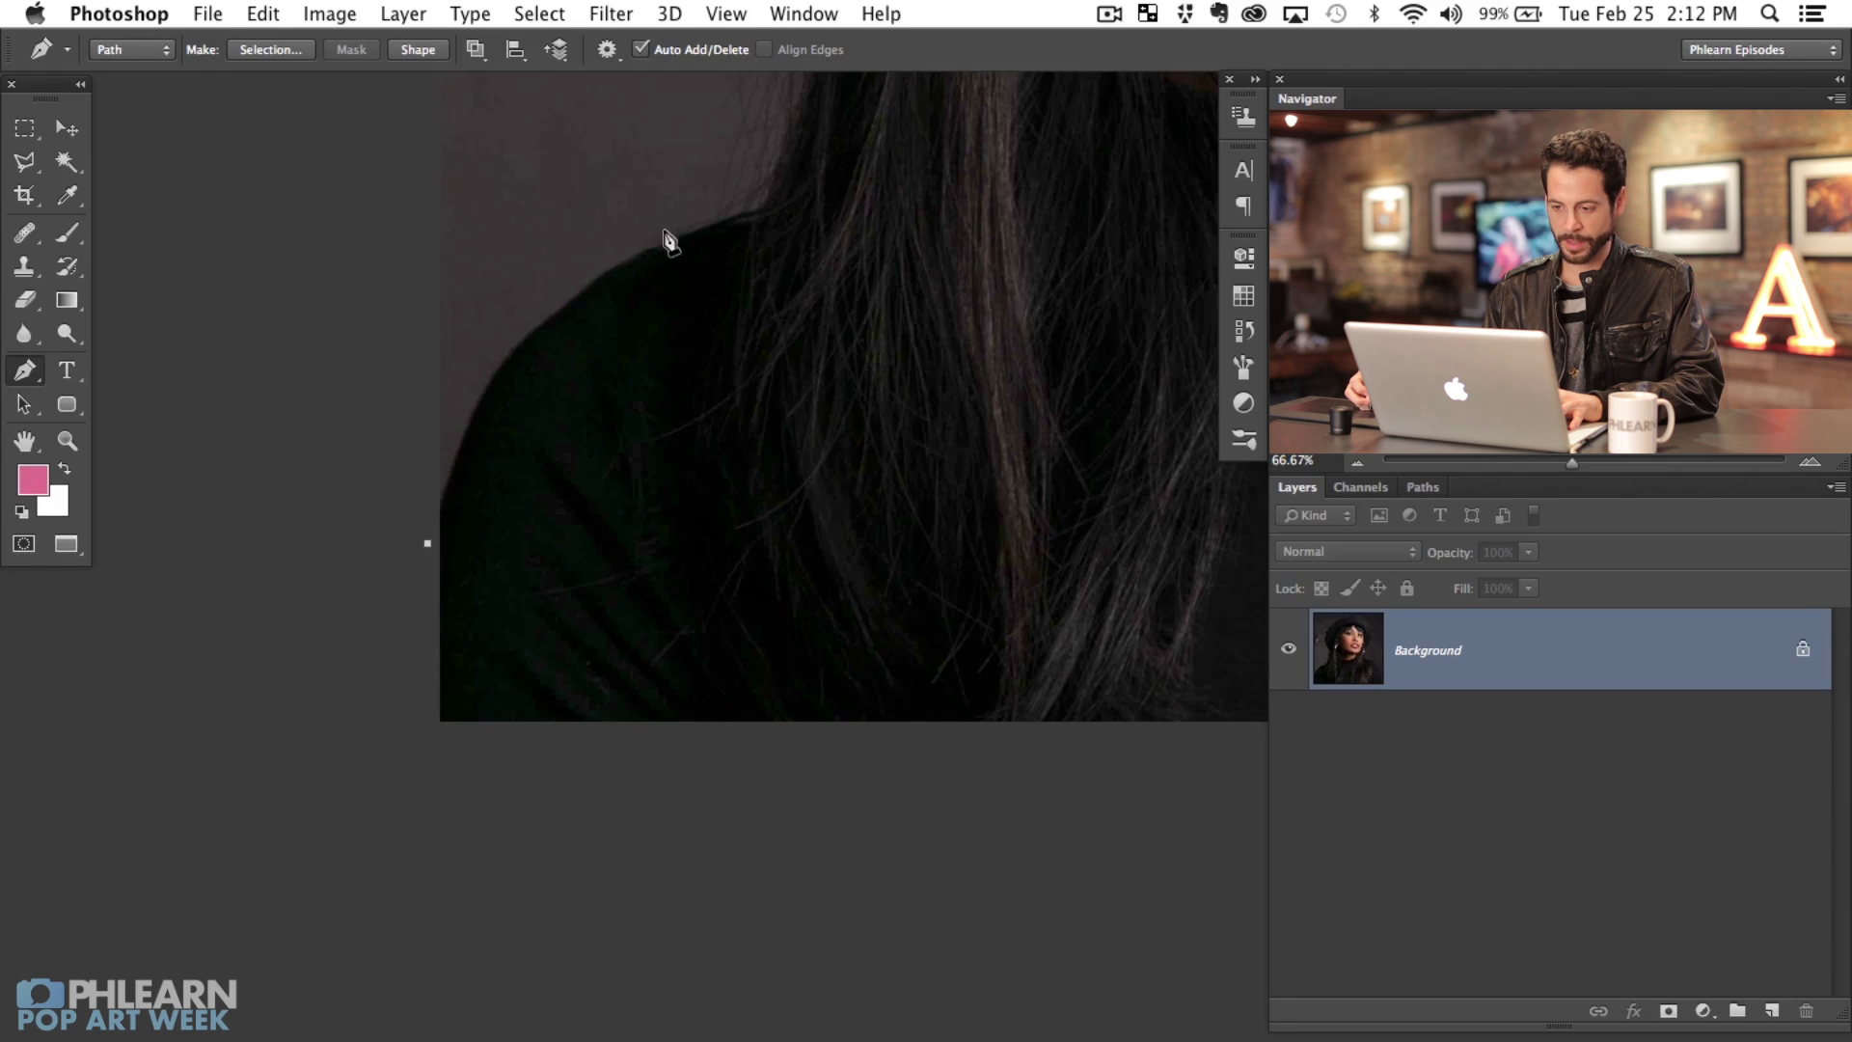
drag(769, 277, 677, 478)
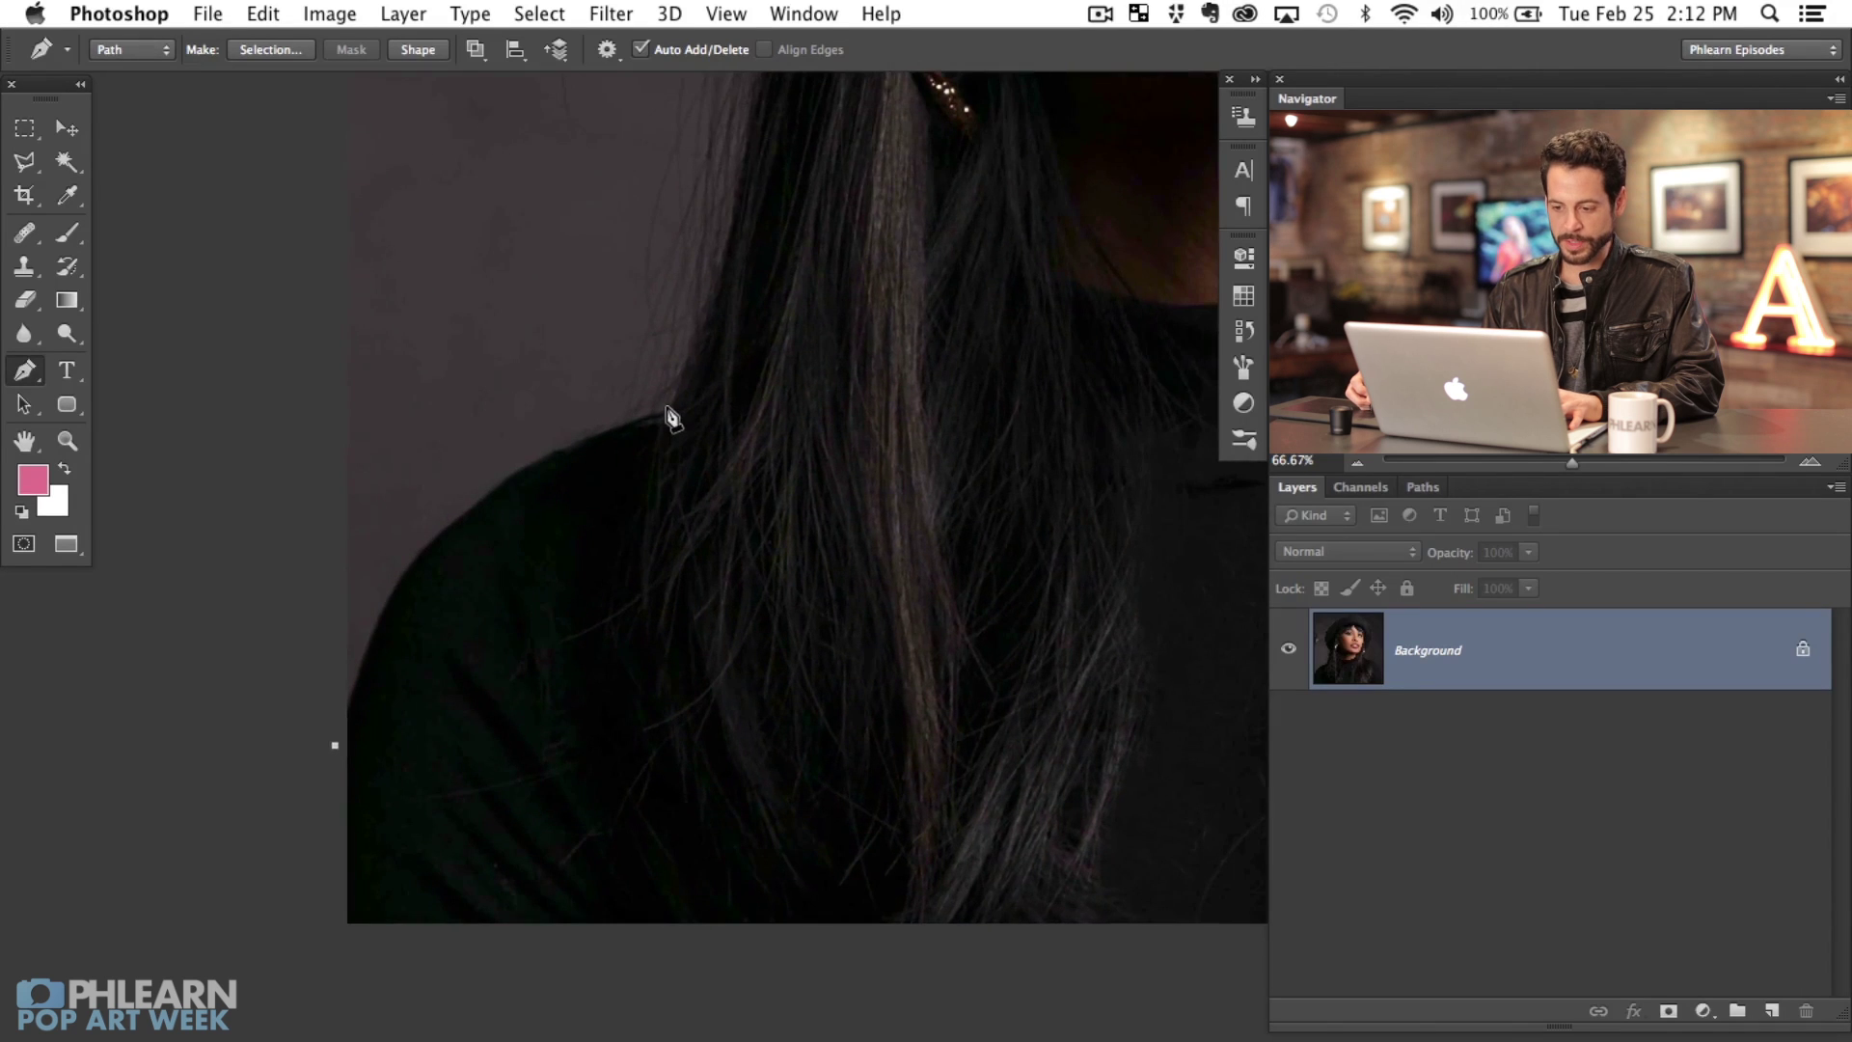
click(669, 414)
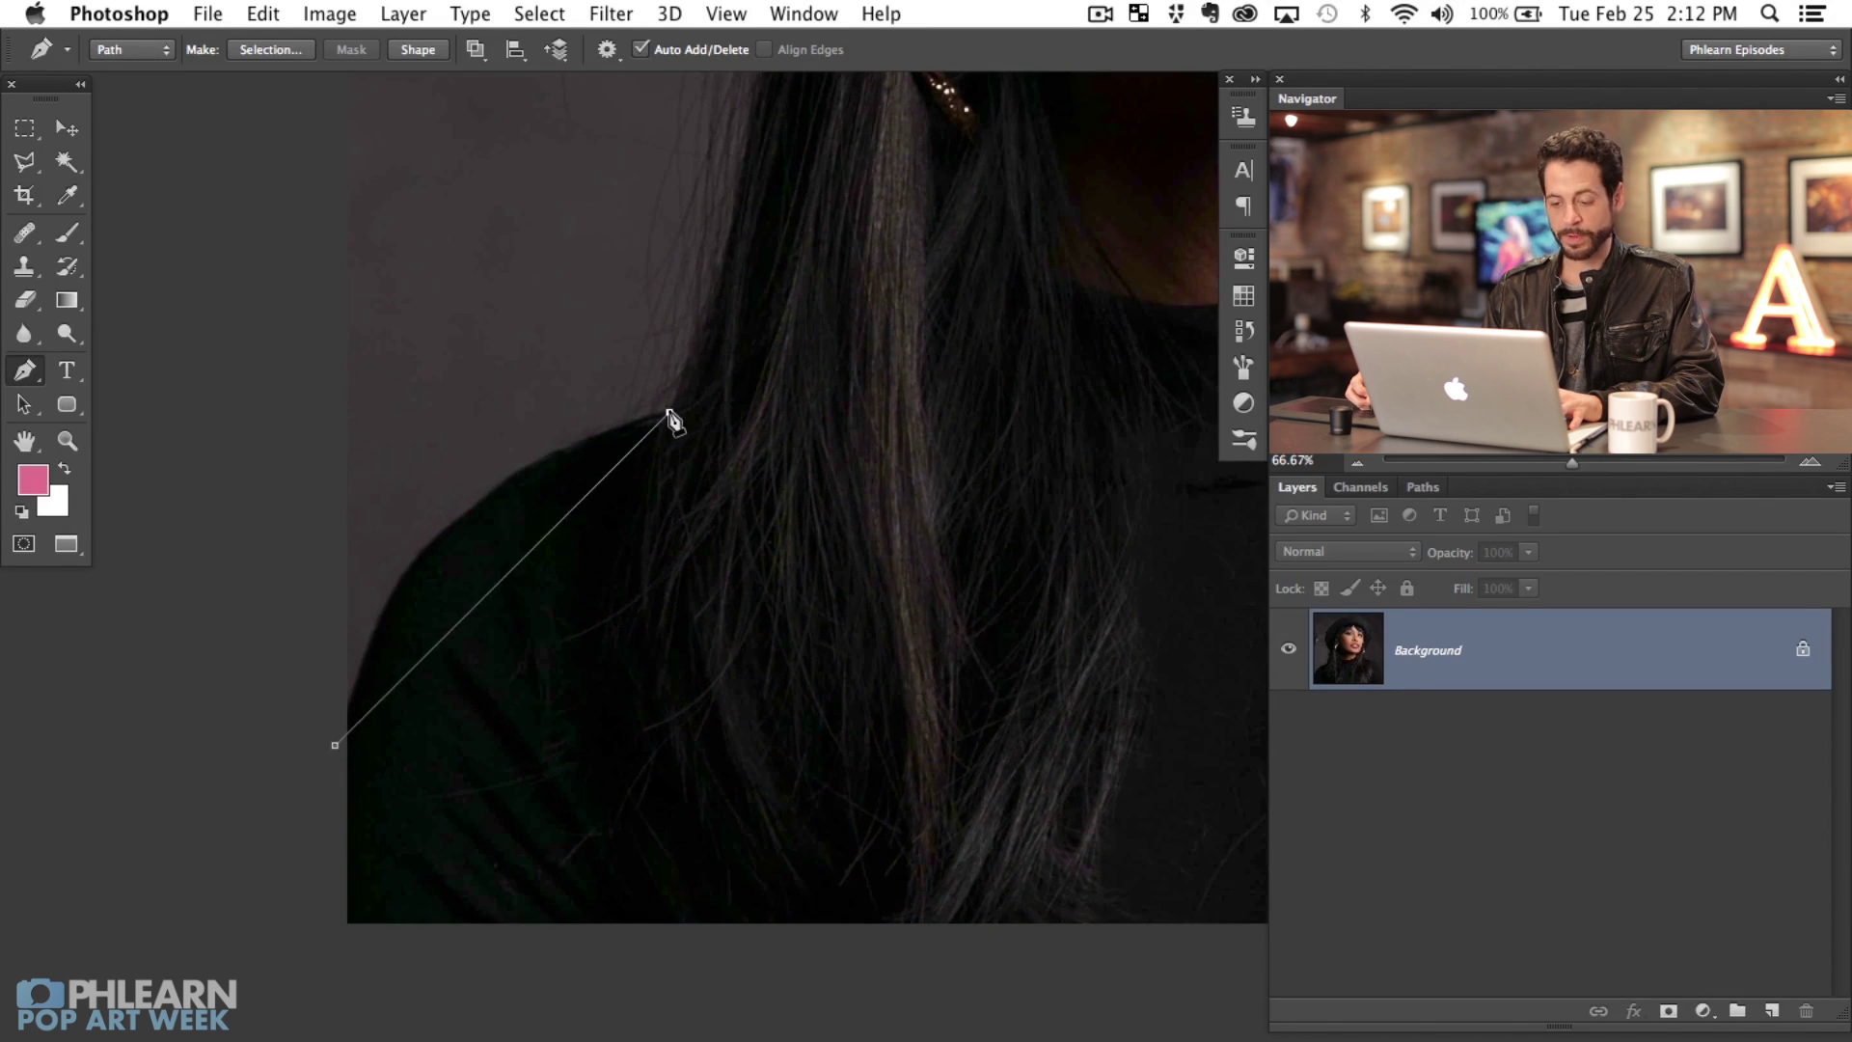
drag(672, 419, 964, 355)
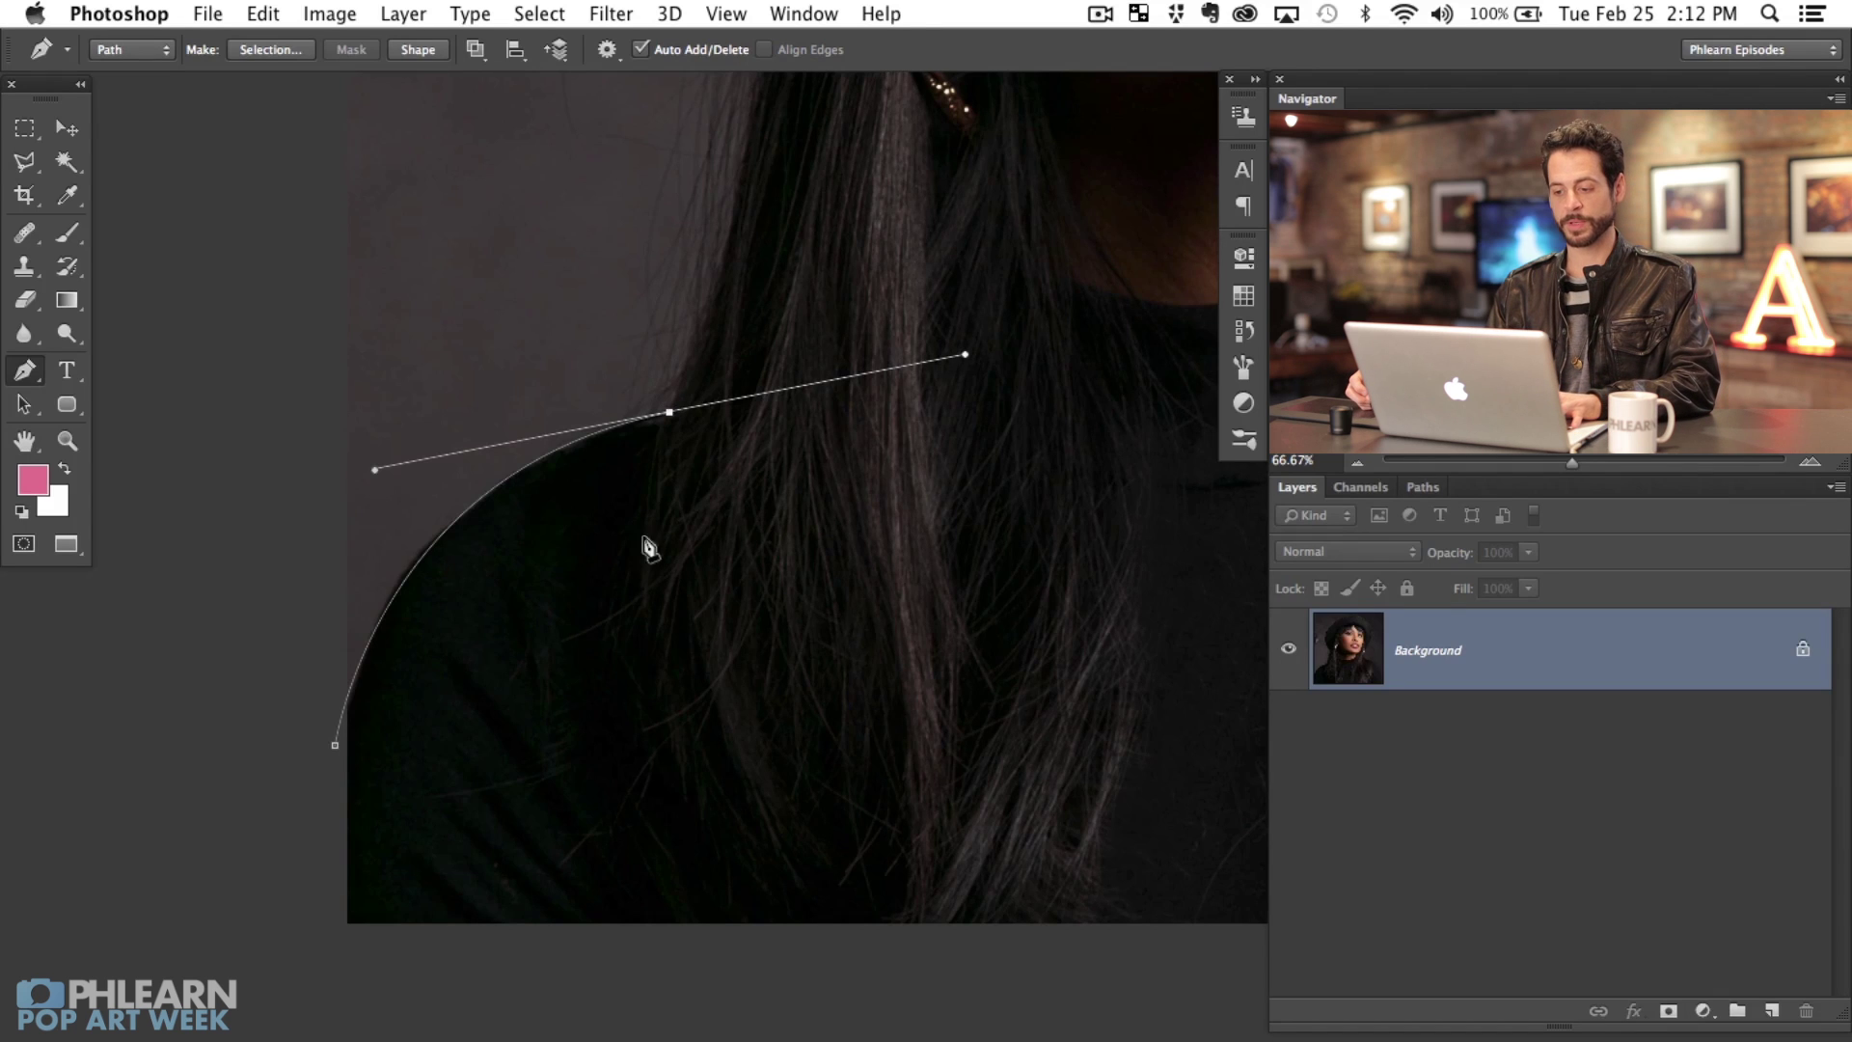
Step: Redirect the handle at the shoulder and extend the path up the outer hair edge to the underside of the hat brim
drag(790, 472, 777, 798)
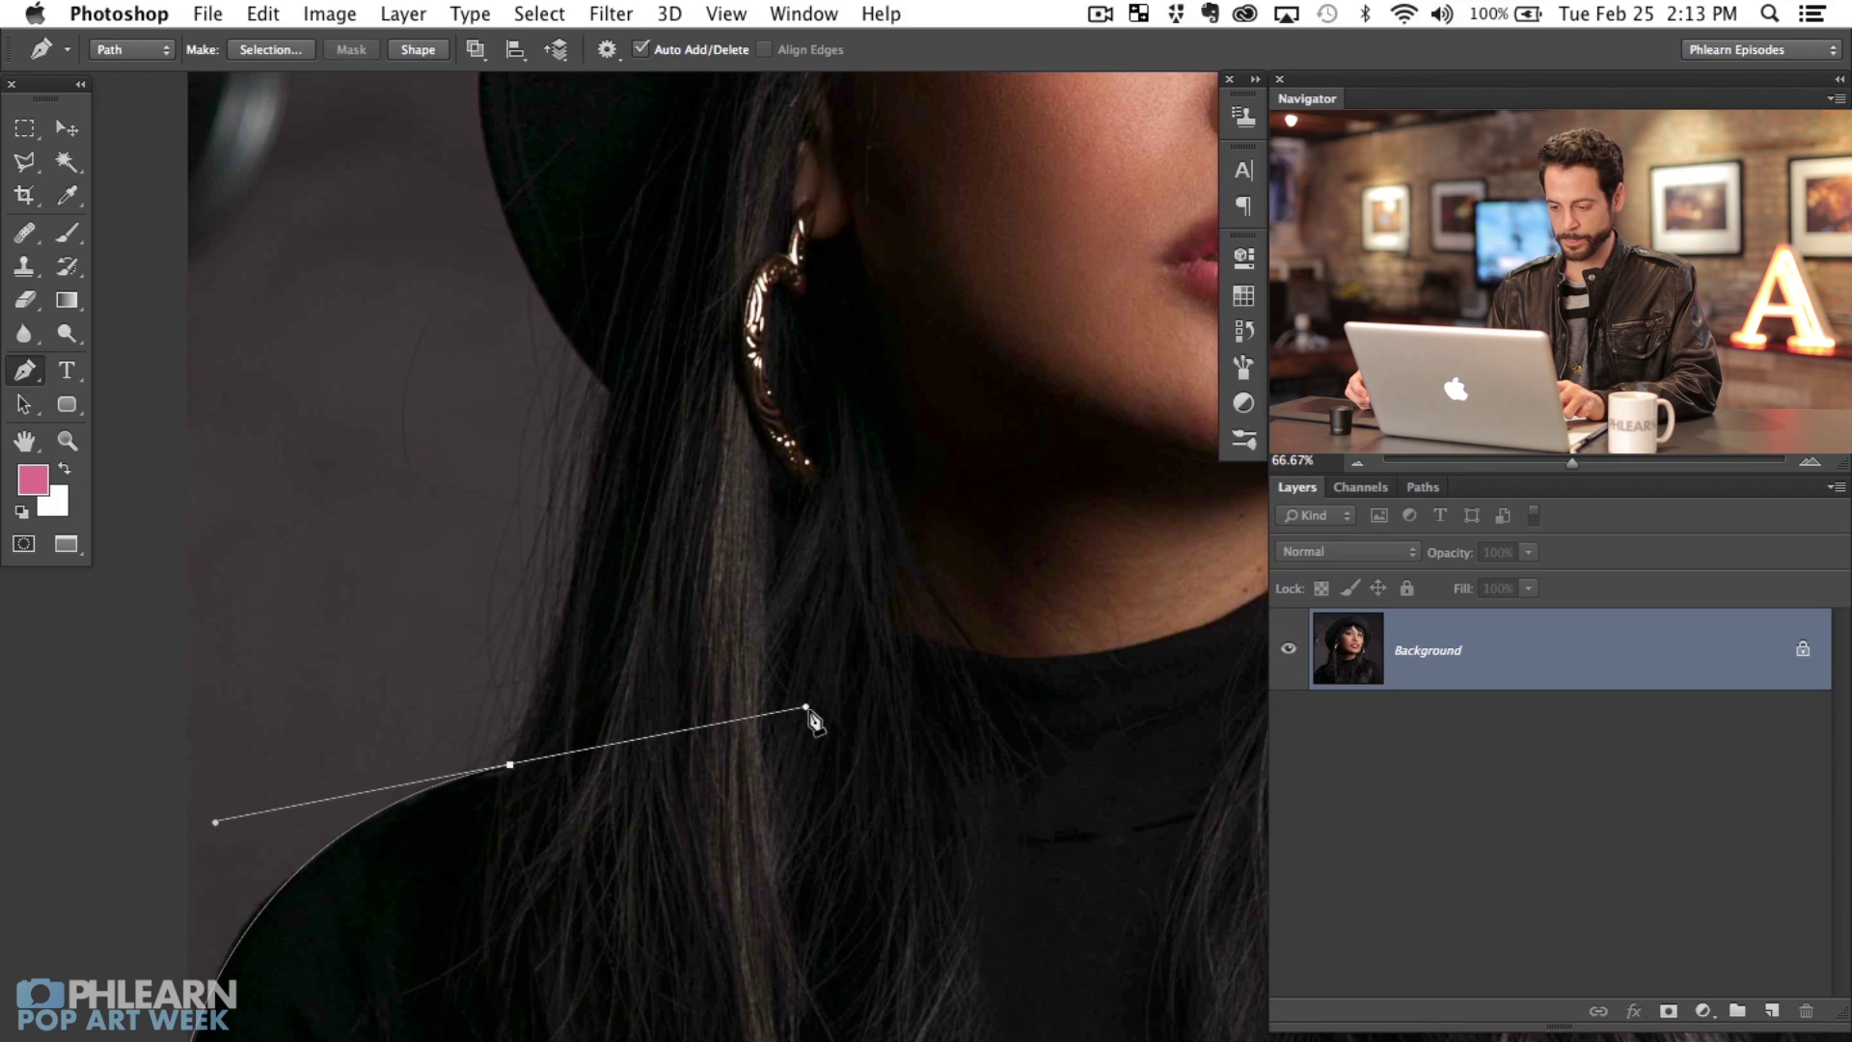
drag(805, 707, 565, 661)
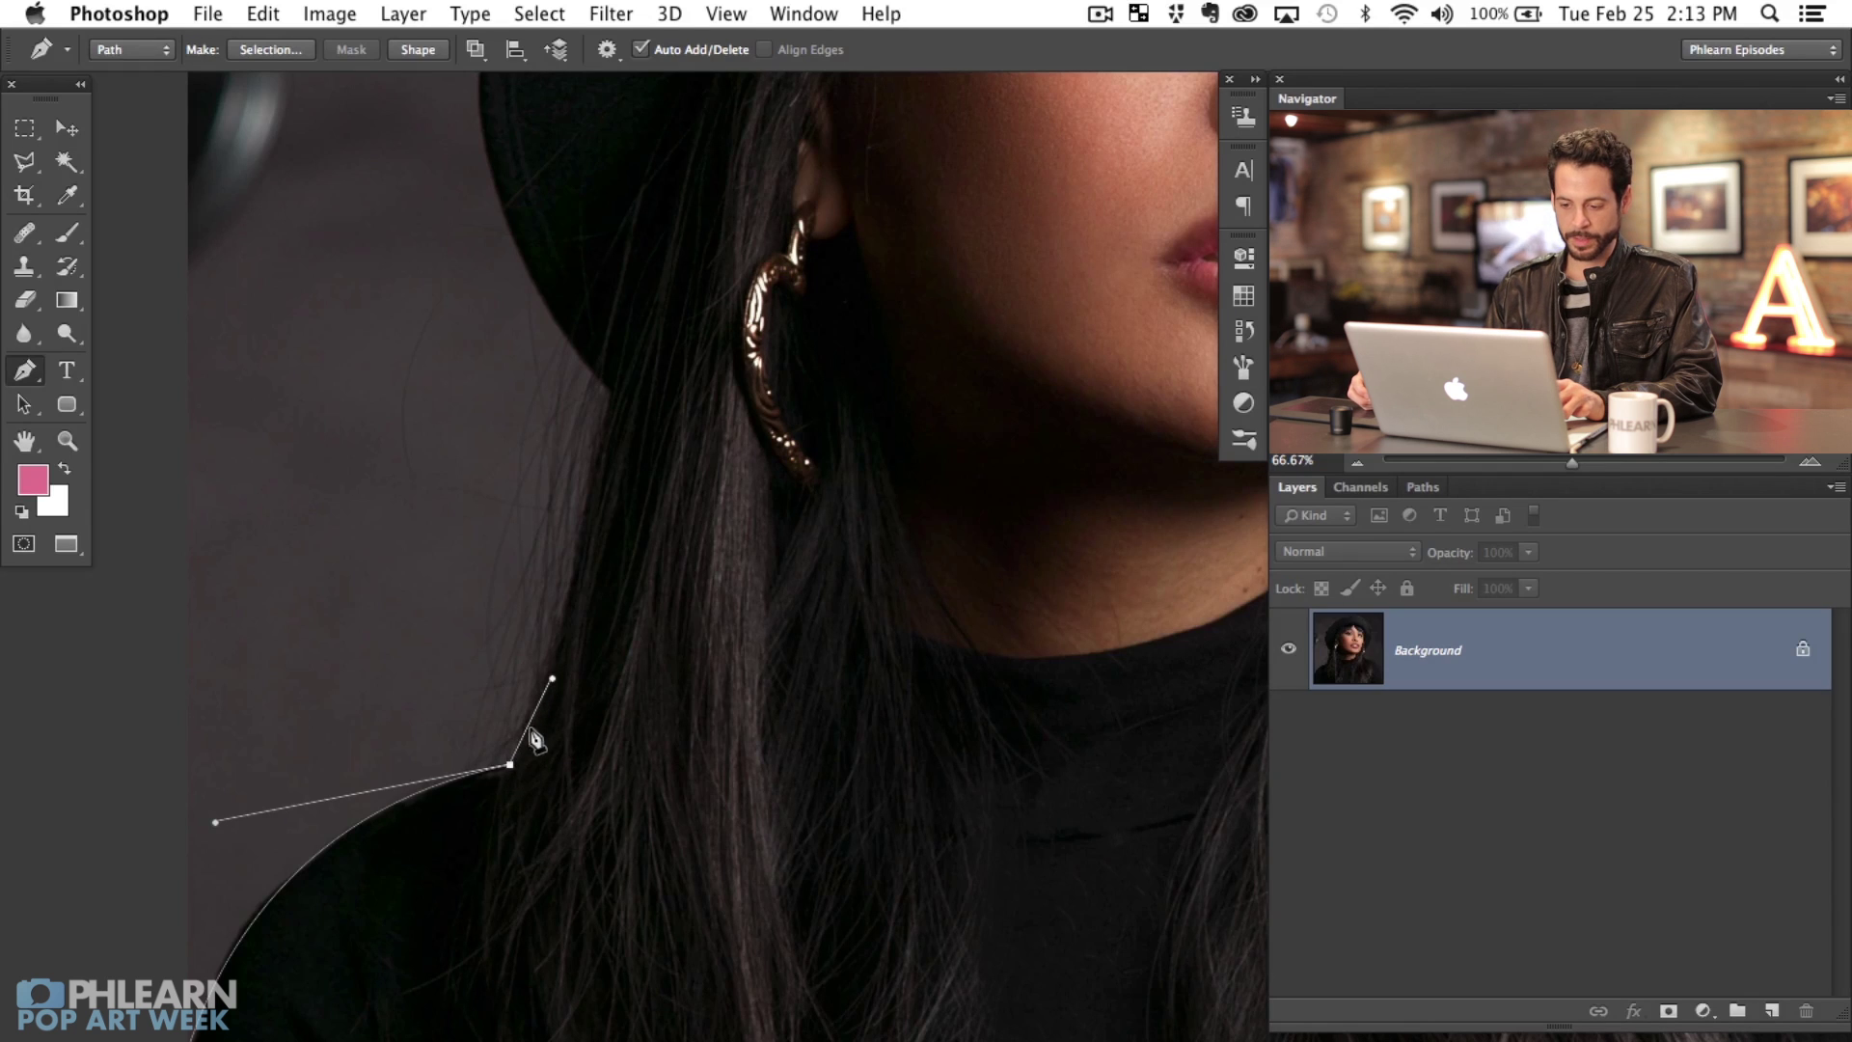
click(611, 395)
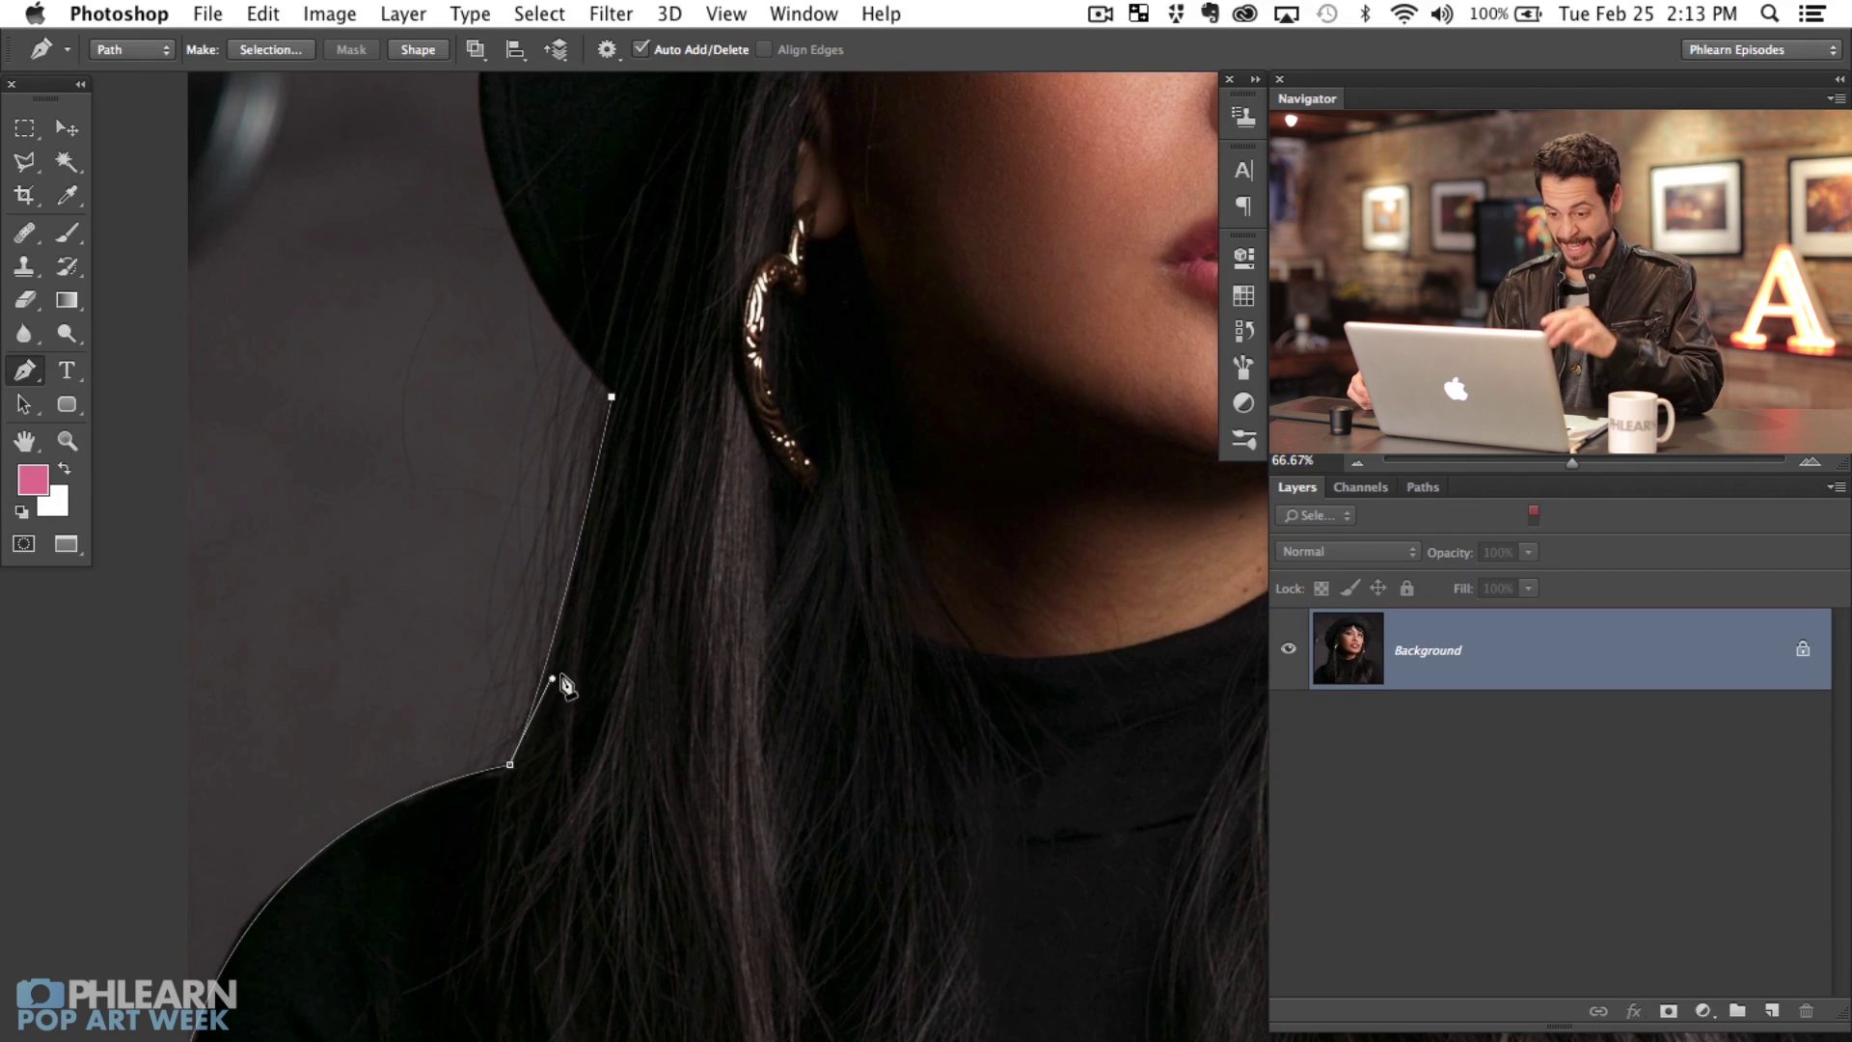
drag(552, 679, 582, 637)
Step: Add a curved path segment around the left side of the hat brim and adjust its handles to fit the edge
scroll(598, 733, up, 8)
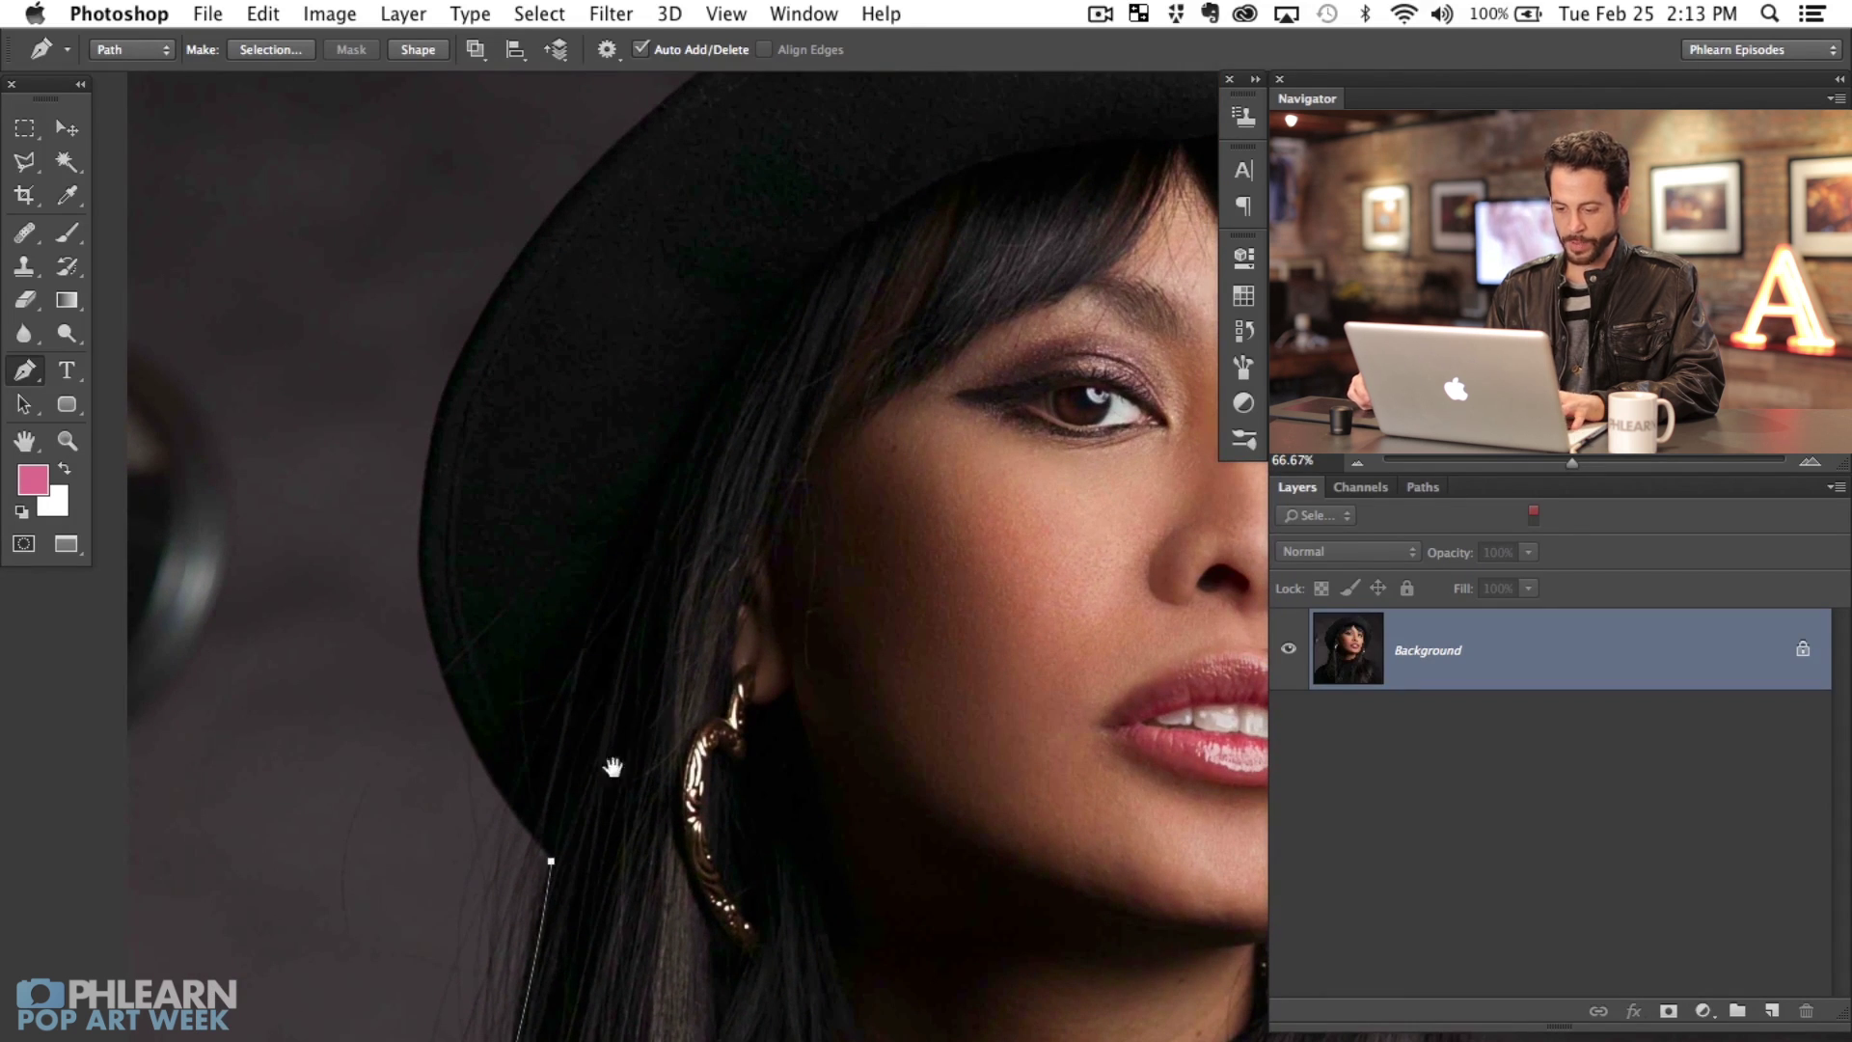
scroll(598, 763, up, 5)
scroll(598, 762, right, 4)
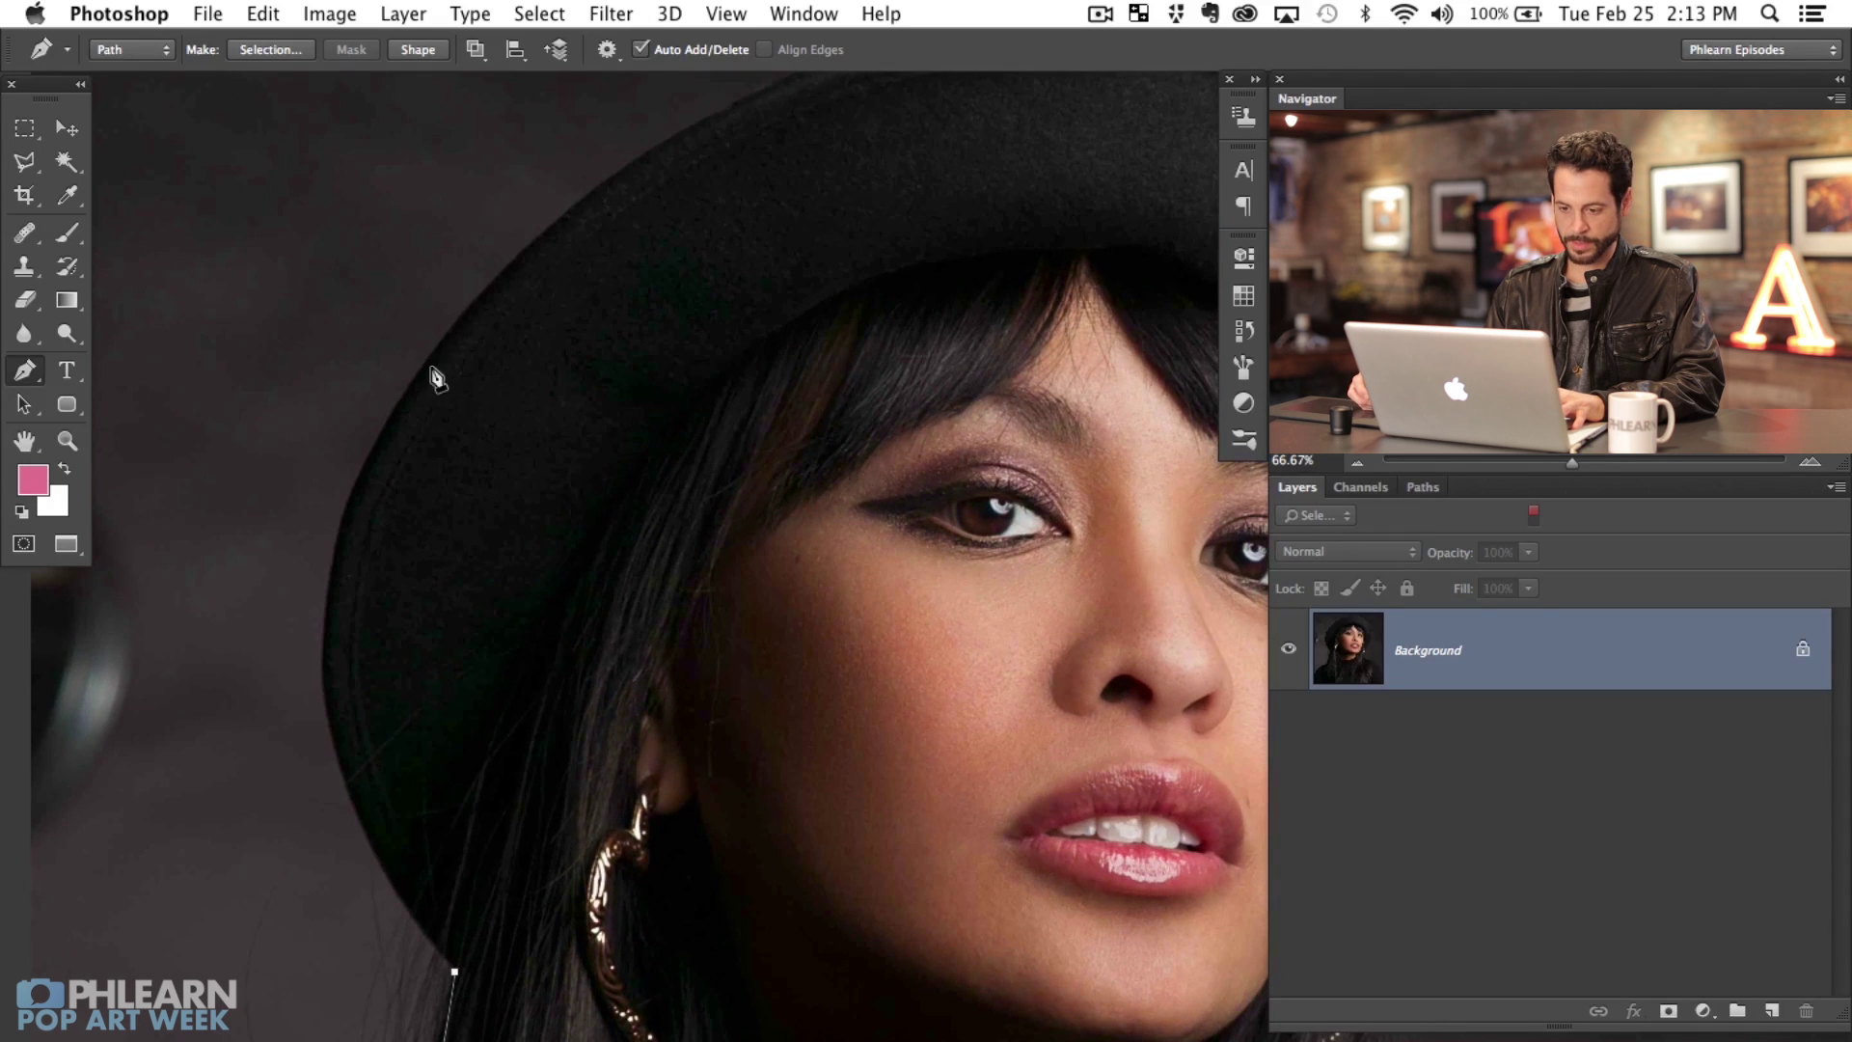
key(super+minus)
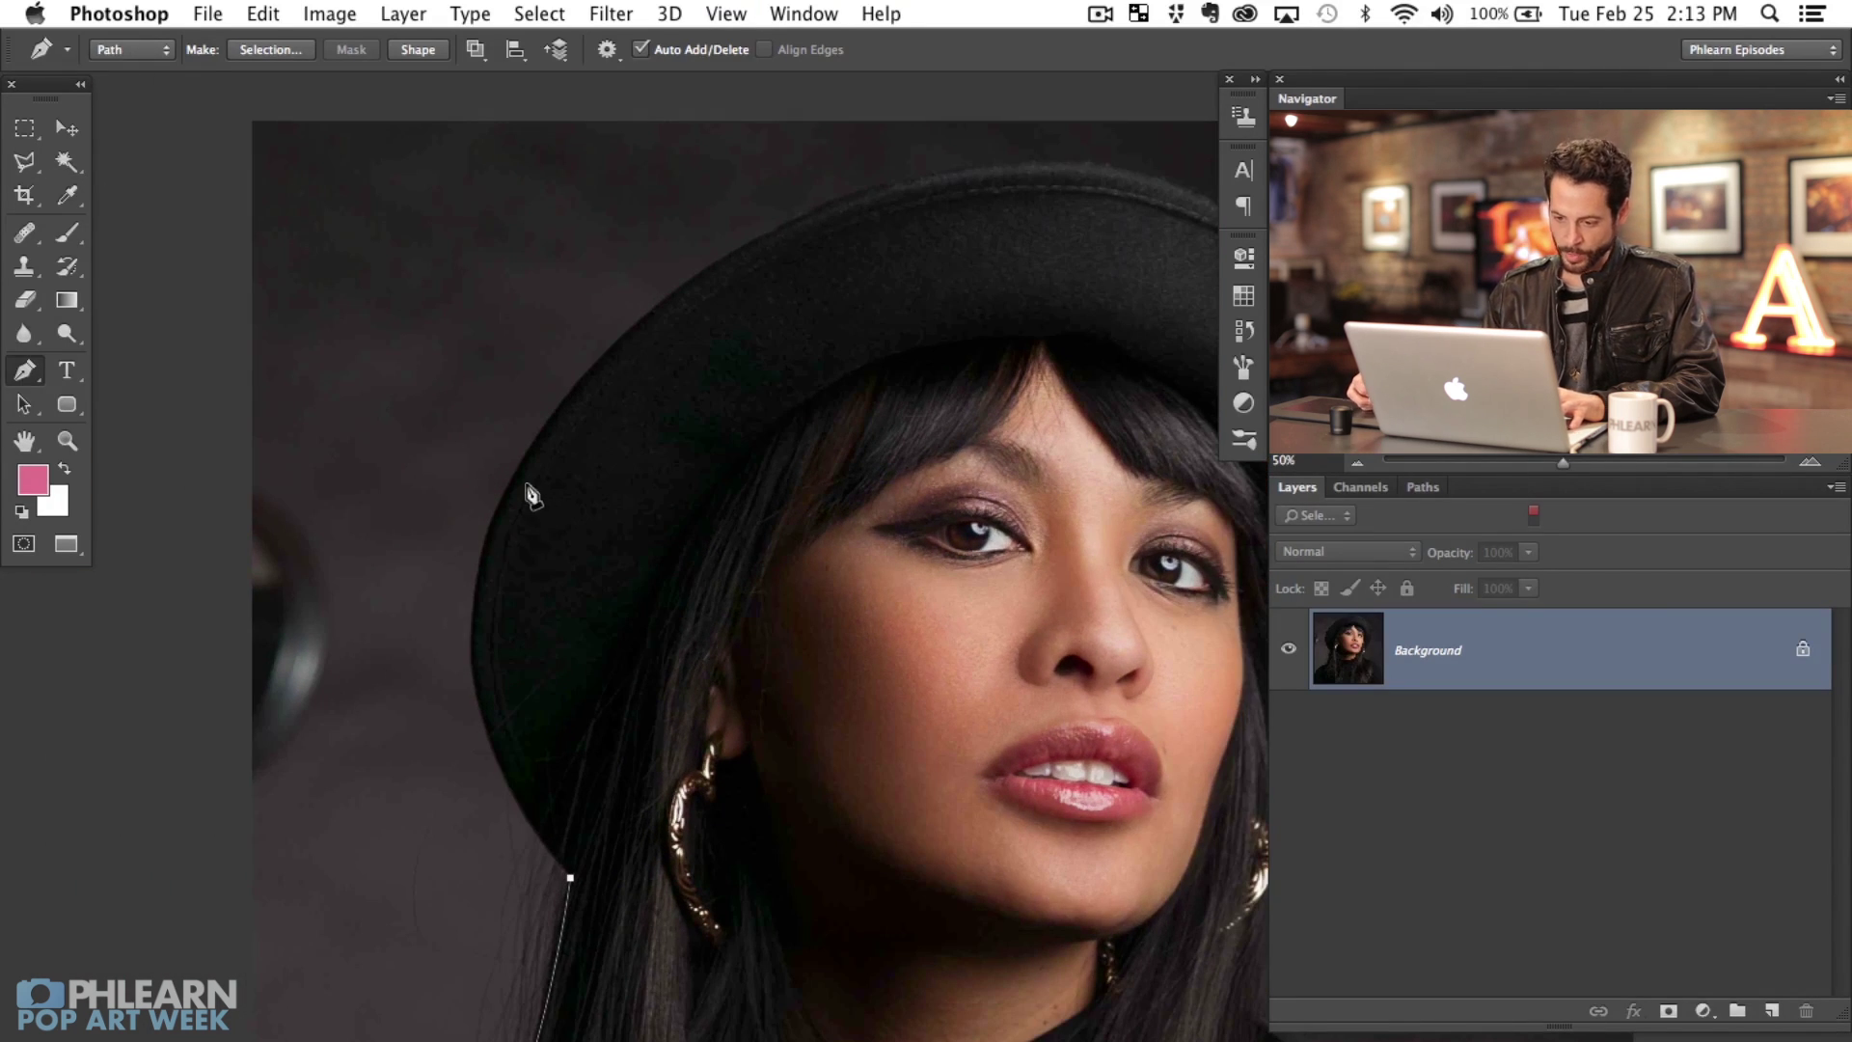
drag(513, 478, 636, 270)
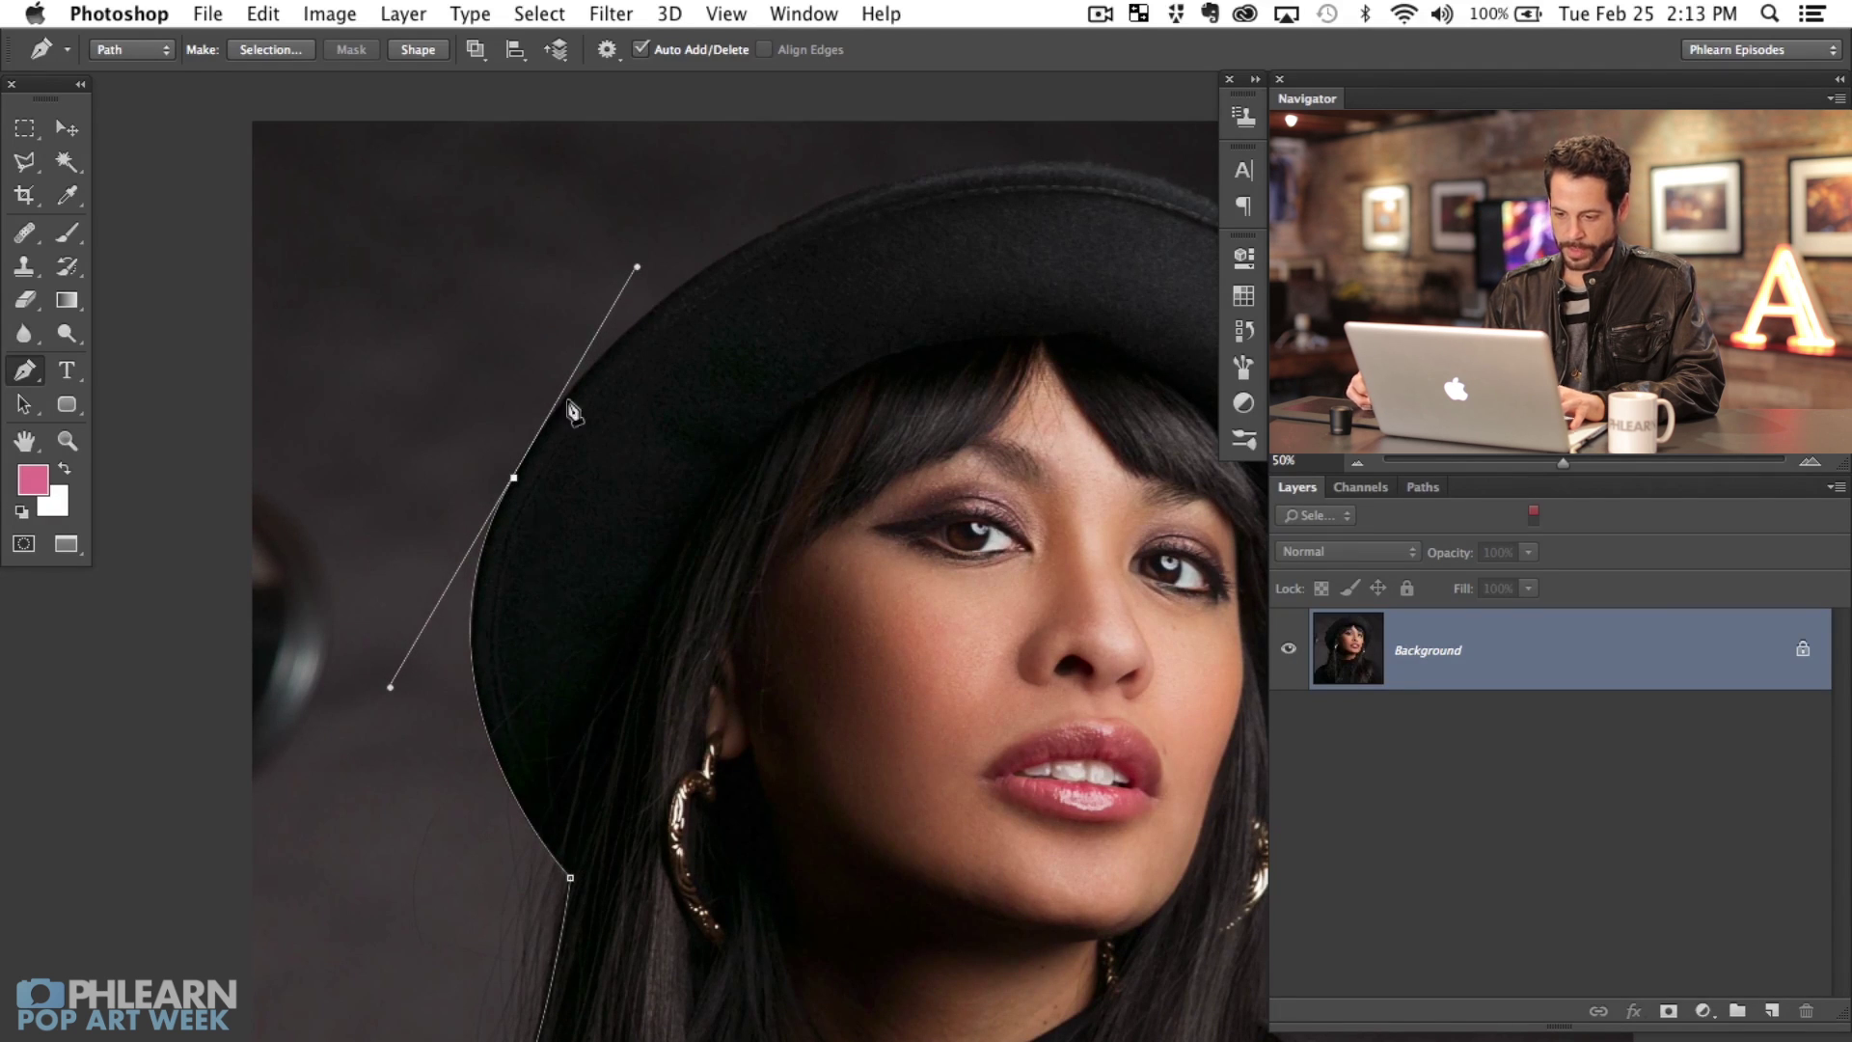
mouse_move(393, 689)
mouse_down()
mouse_move(535, 732)
mouse_move(448, 716)
mouse_move(414, 493)
mouse_move(540, 733)
mouse_move(414, 608)
mouse_move(397, 702)
mouse_up()
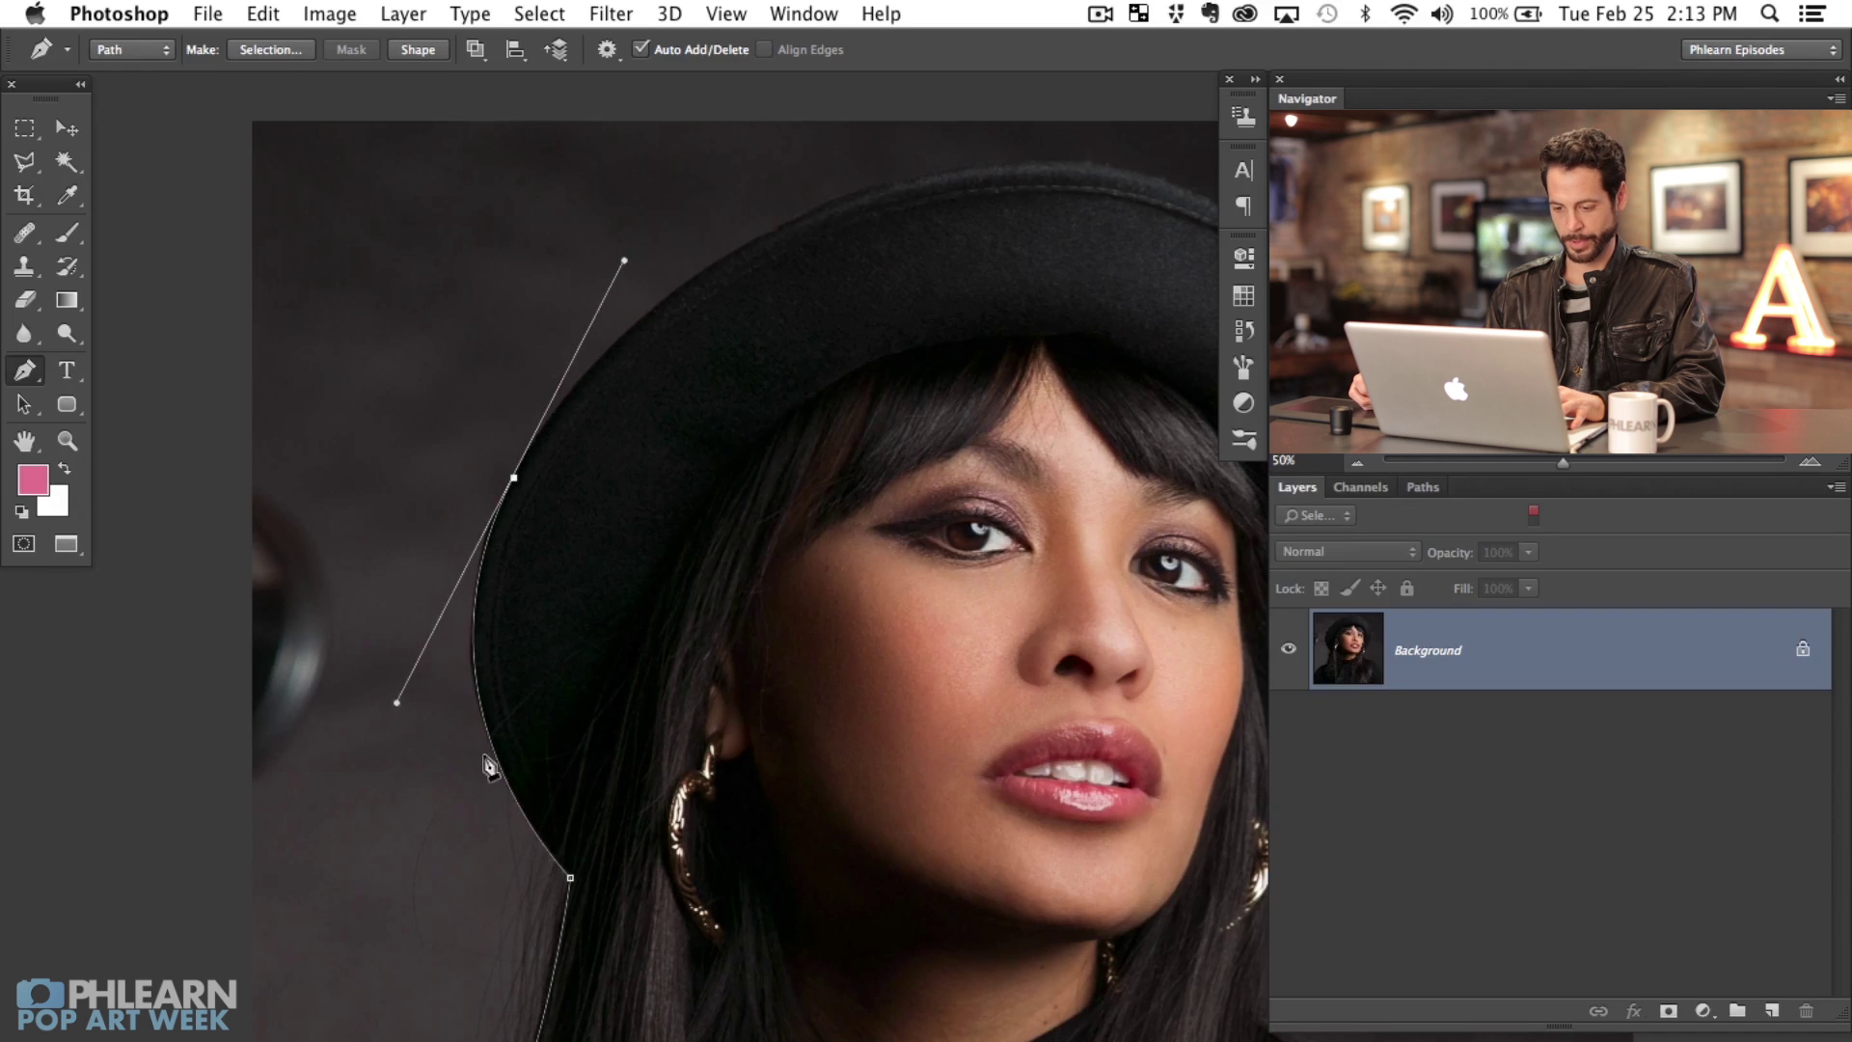
Step: Continue the path over the top of the hat and down its right brim to the earring, fitting the handles to the edge
drag(620, 711, 374, 762)
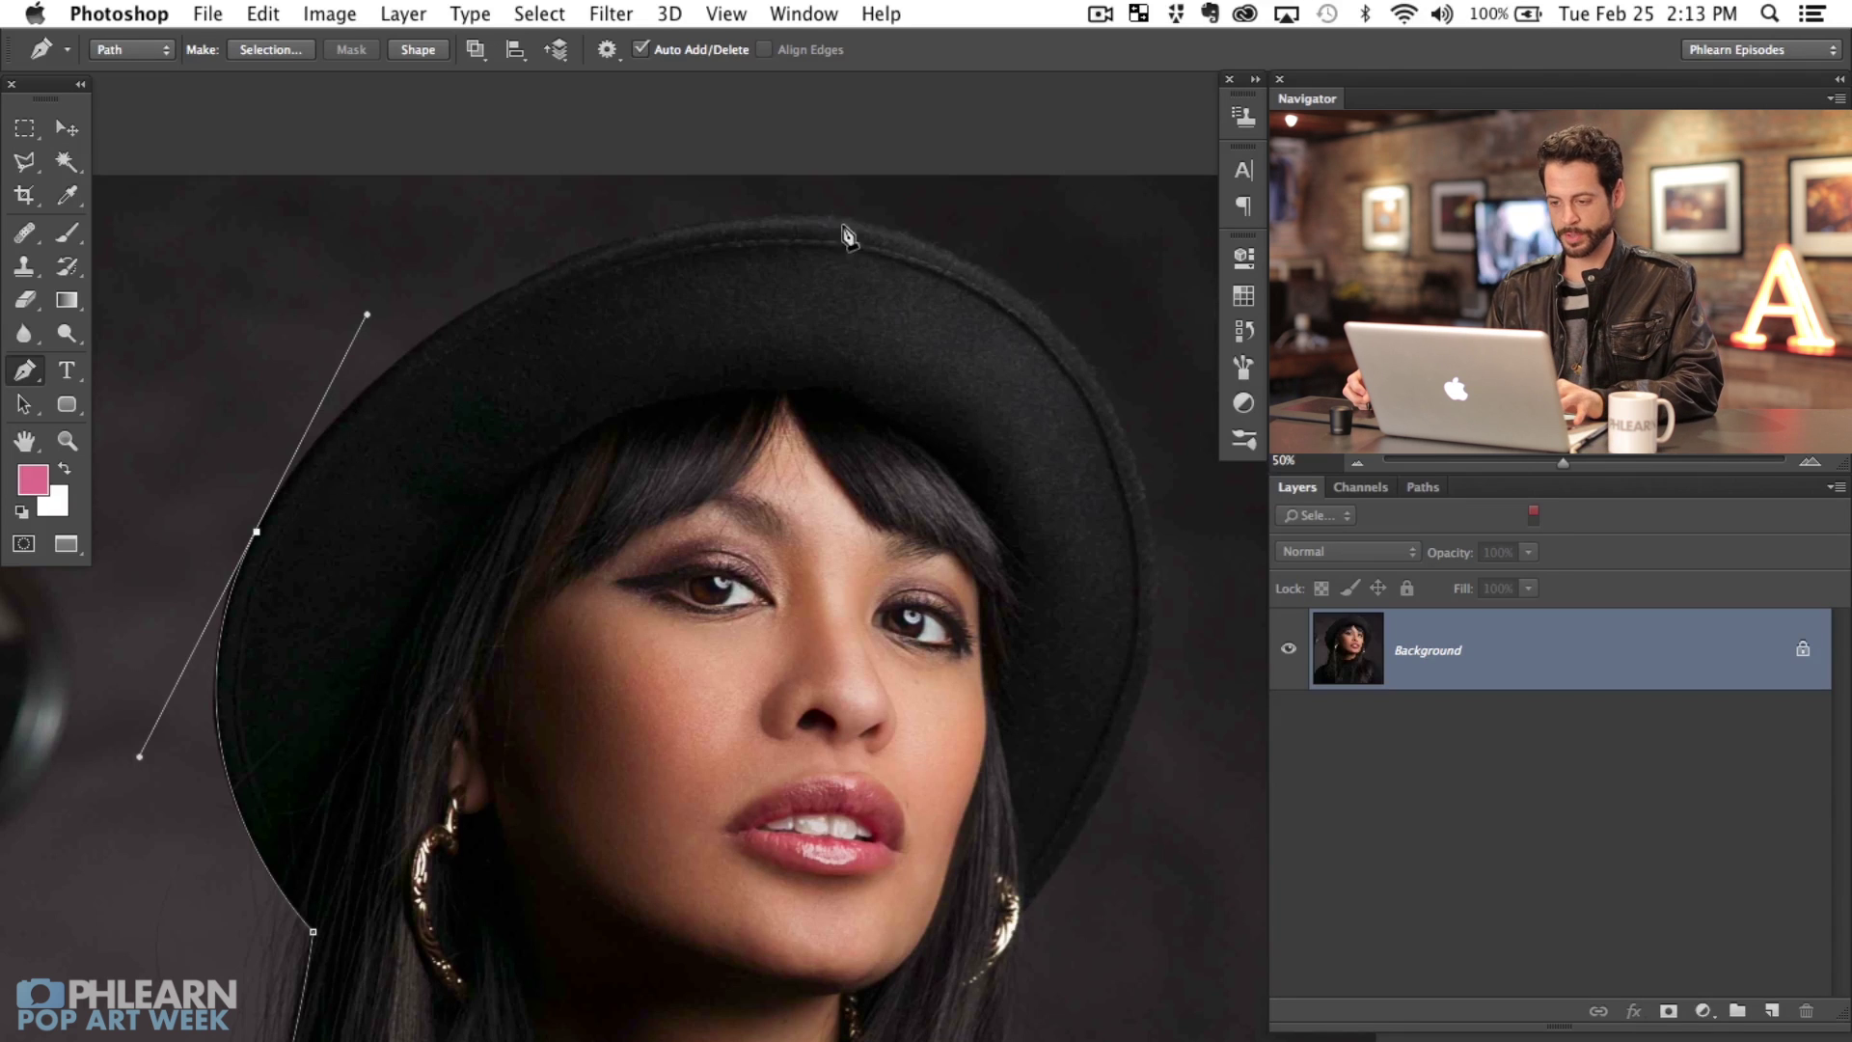
drag(884, 228, 1016, 263)
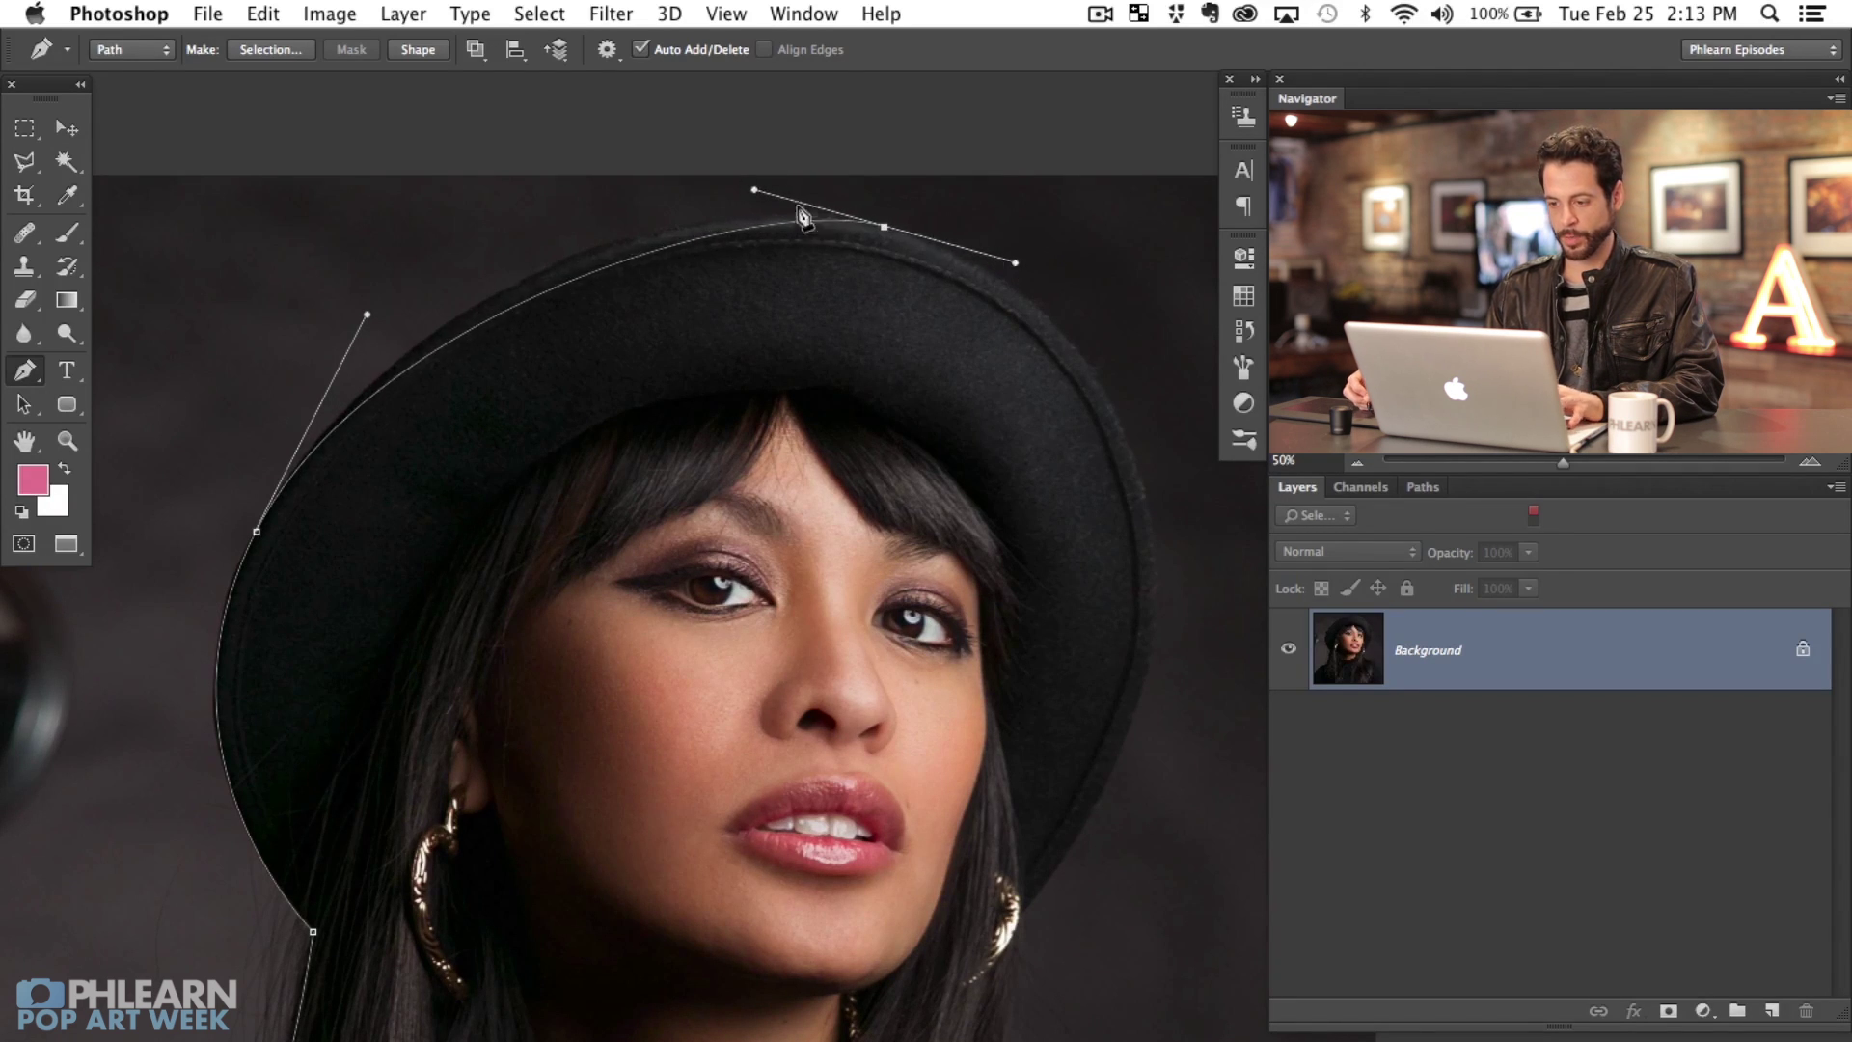
drag(755, 192, 645, 181)
drag(766, 464, 563, 407)
drag(822, 859, 1069, 479)
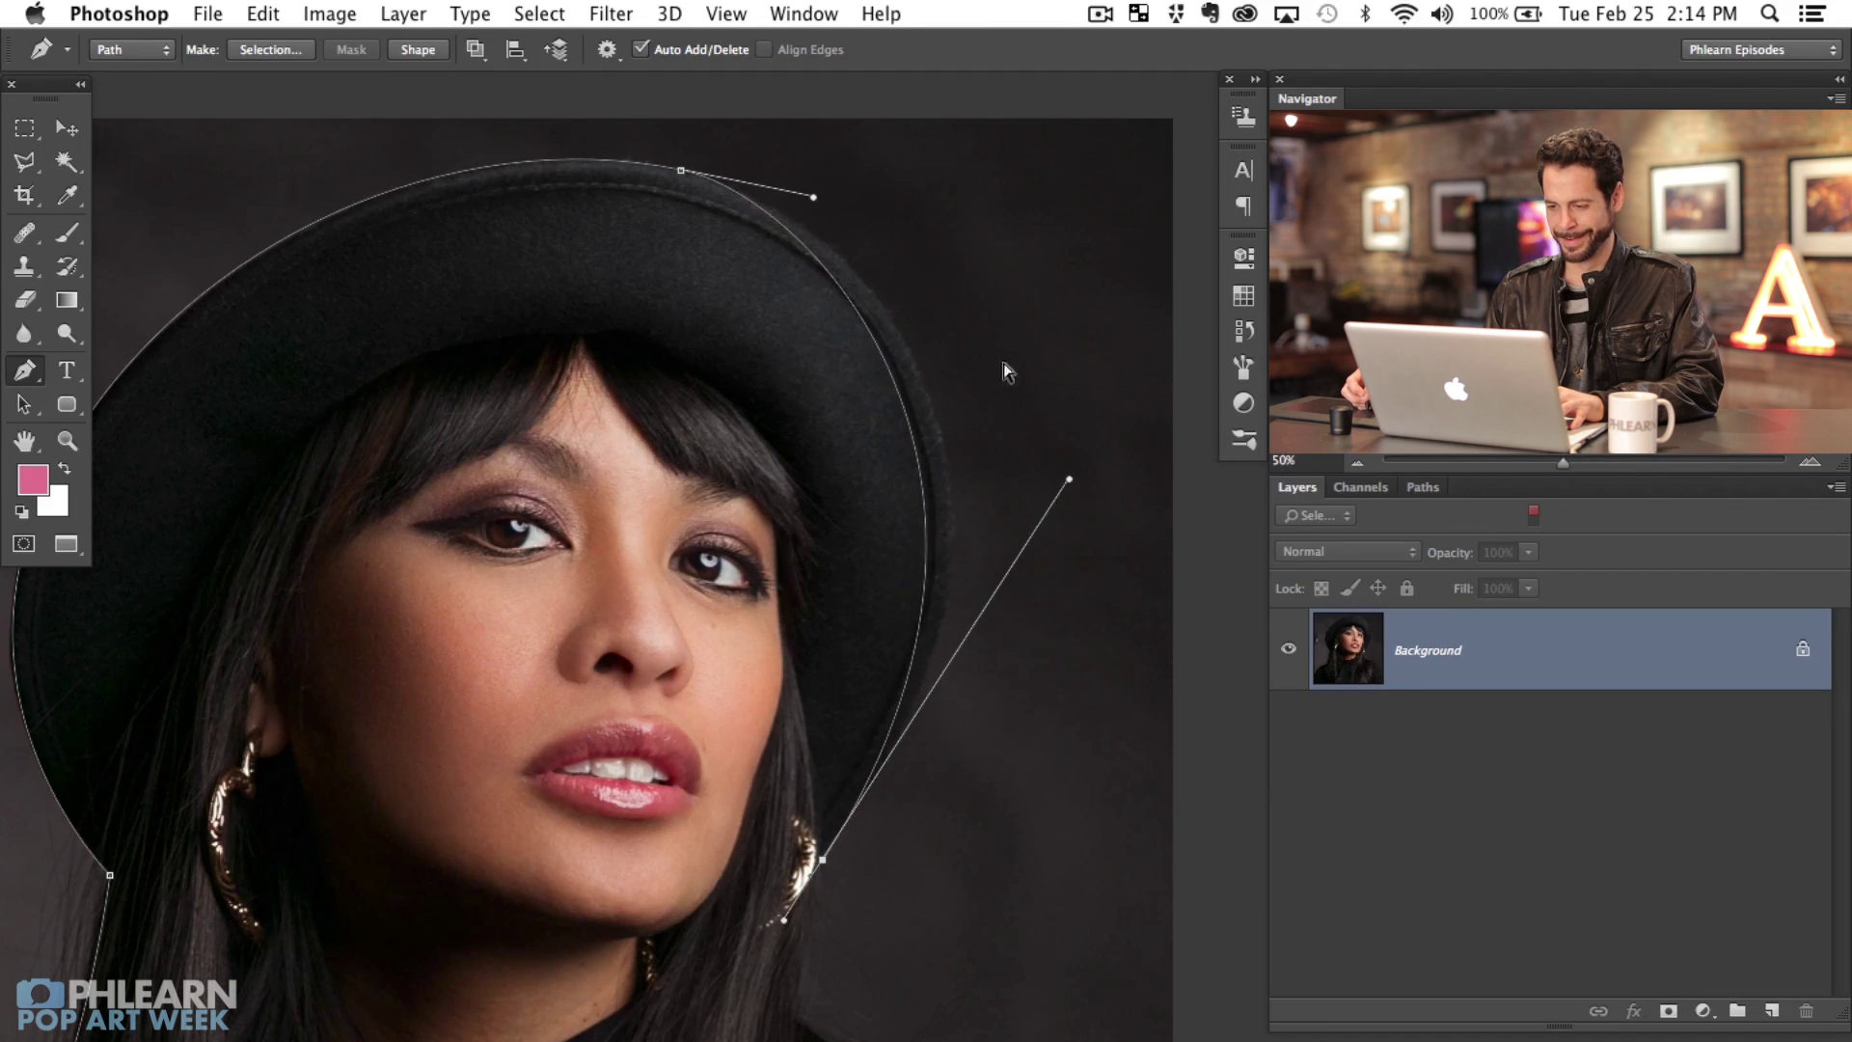
drag(813, 200, 917, 214)
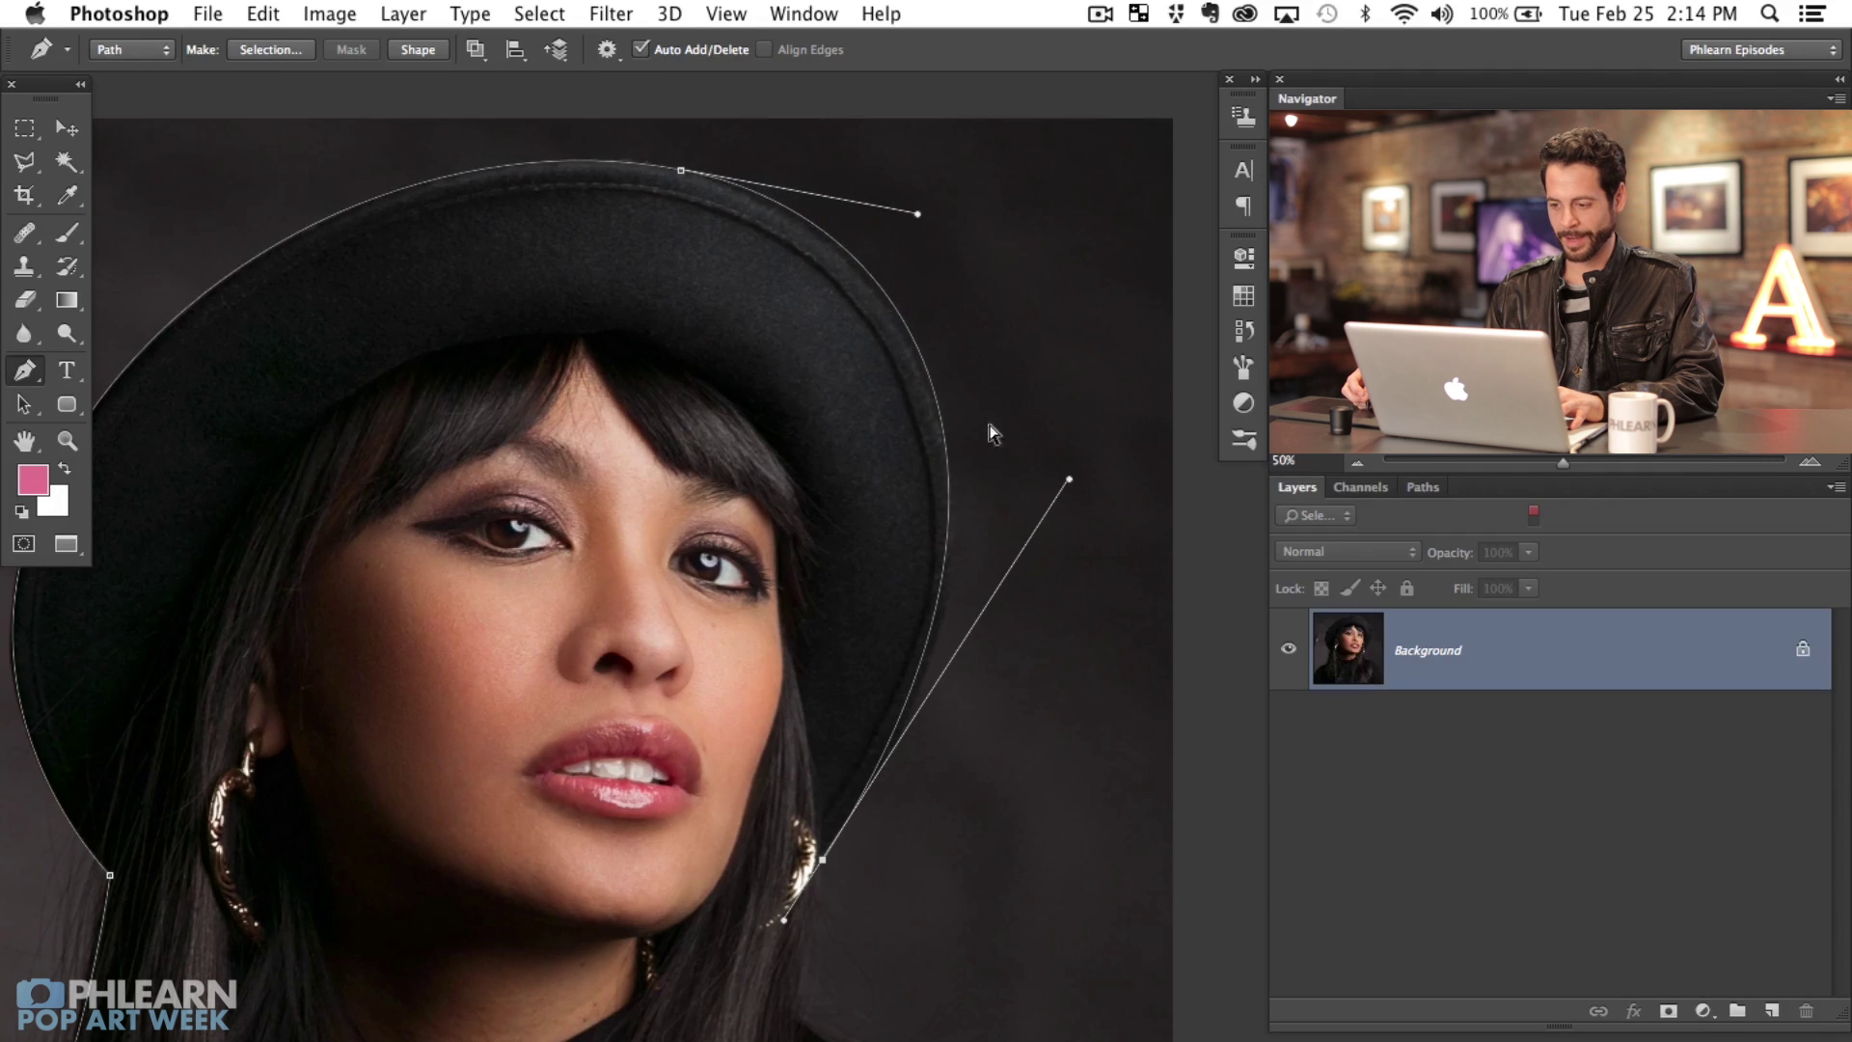
drag(1069, 480, 1083, 538)
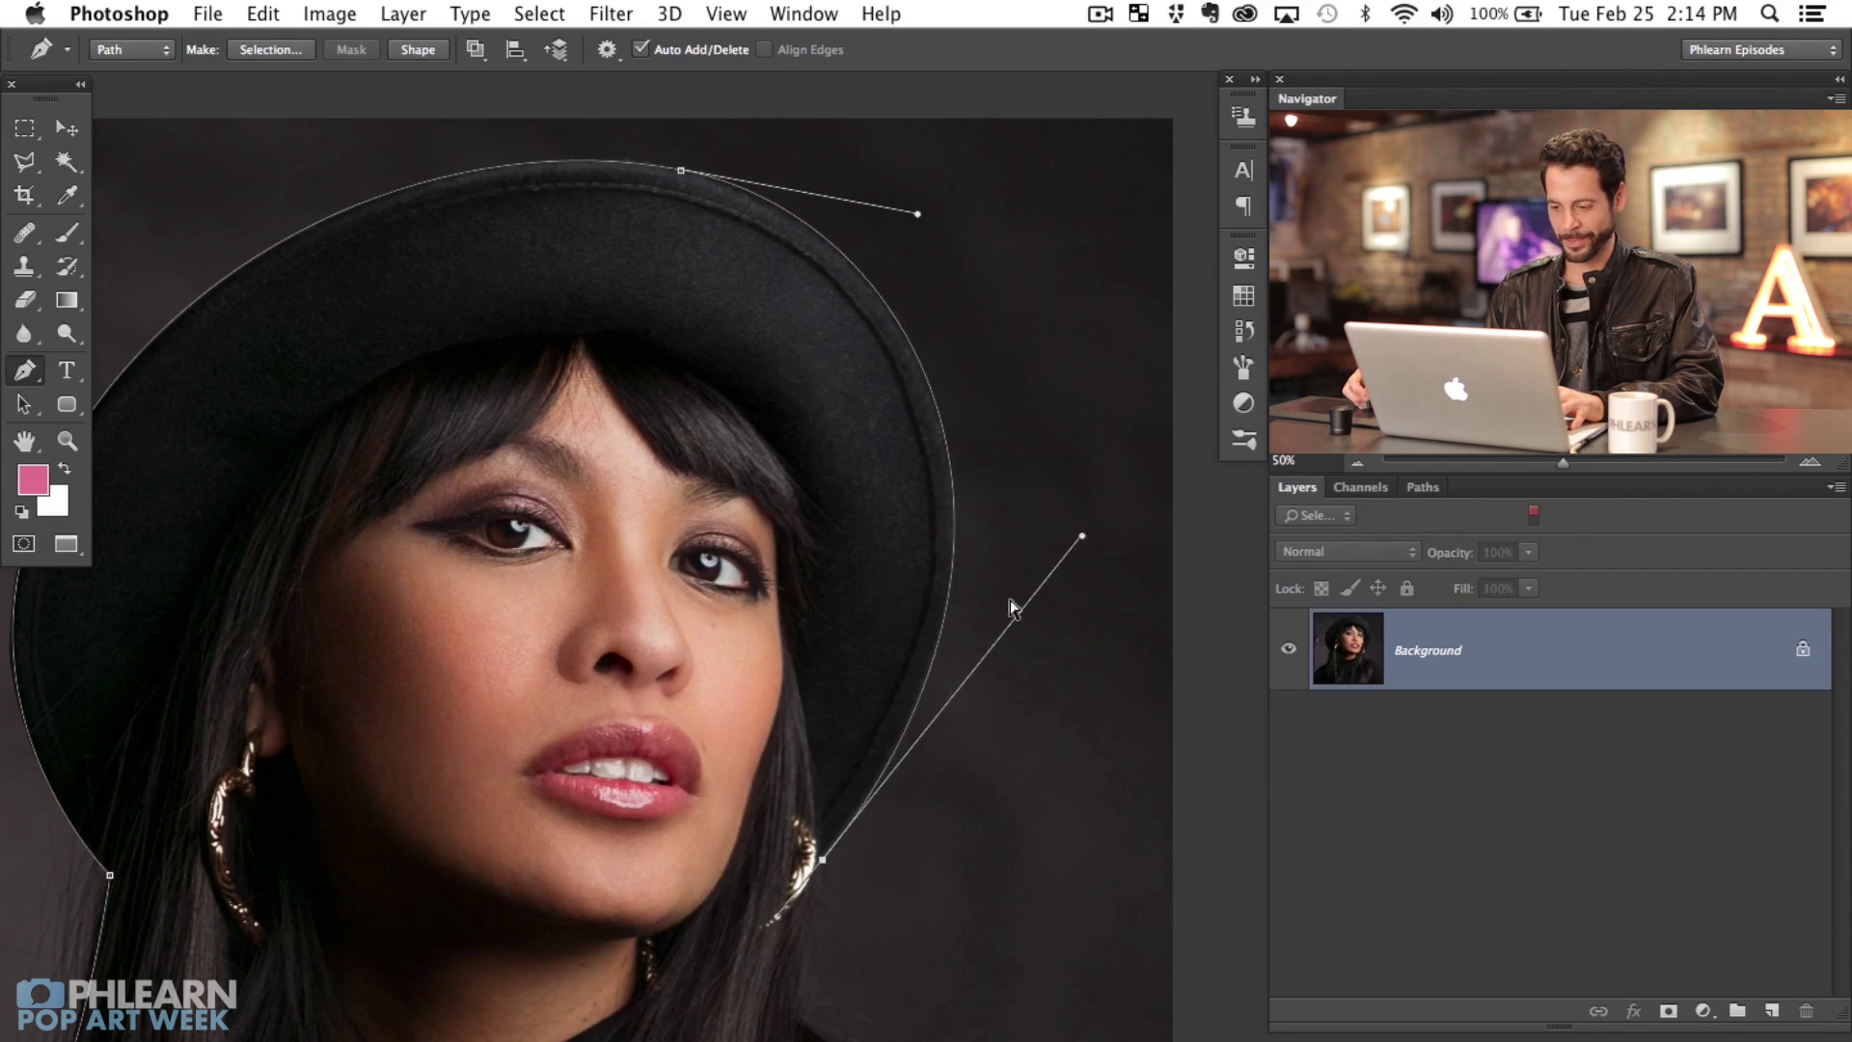
Step: Trace the path past the right earring, down the hair edge and onto the start of the right shoulder
drag(560, 848, 446, 464)
key(super+1)
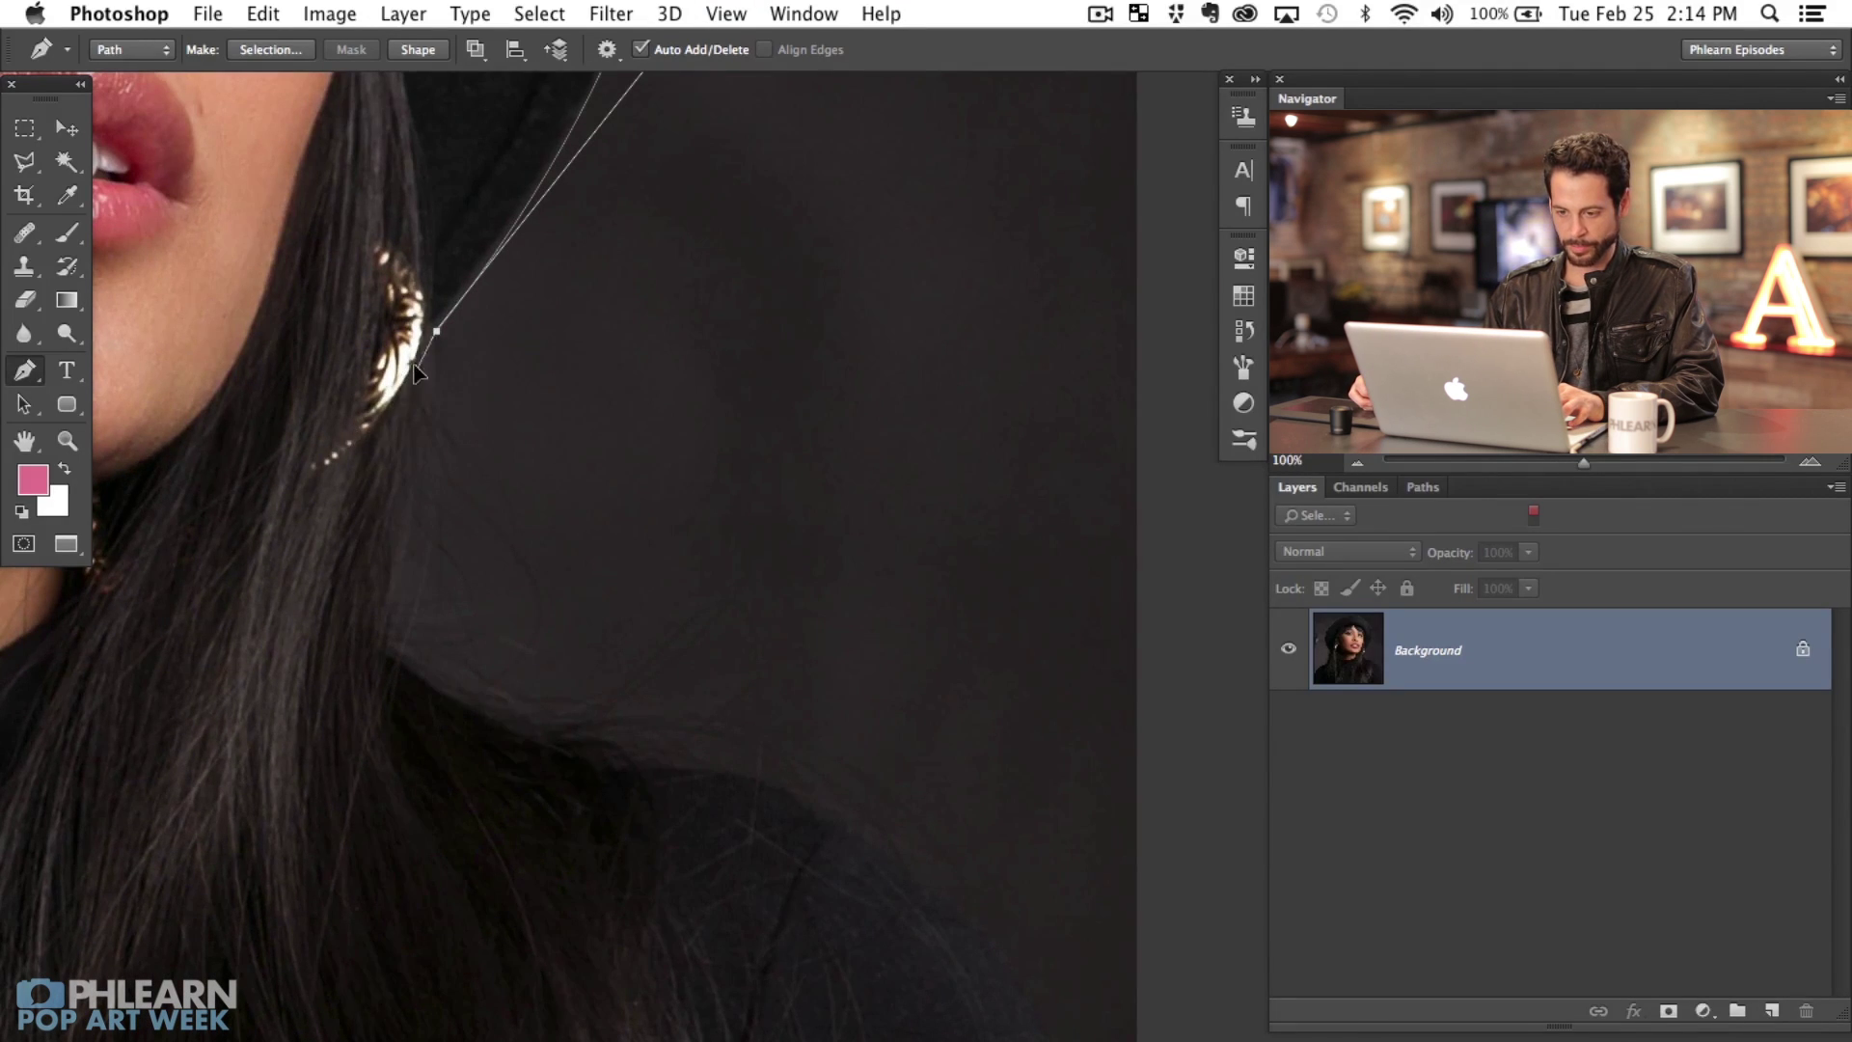
click(385, 412)
drag(380, 642, 442, 687)
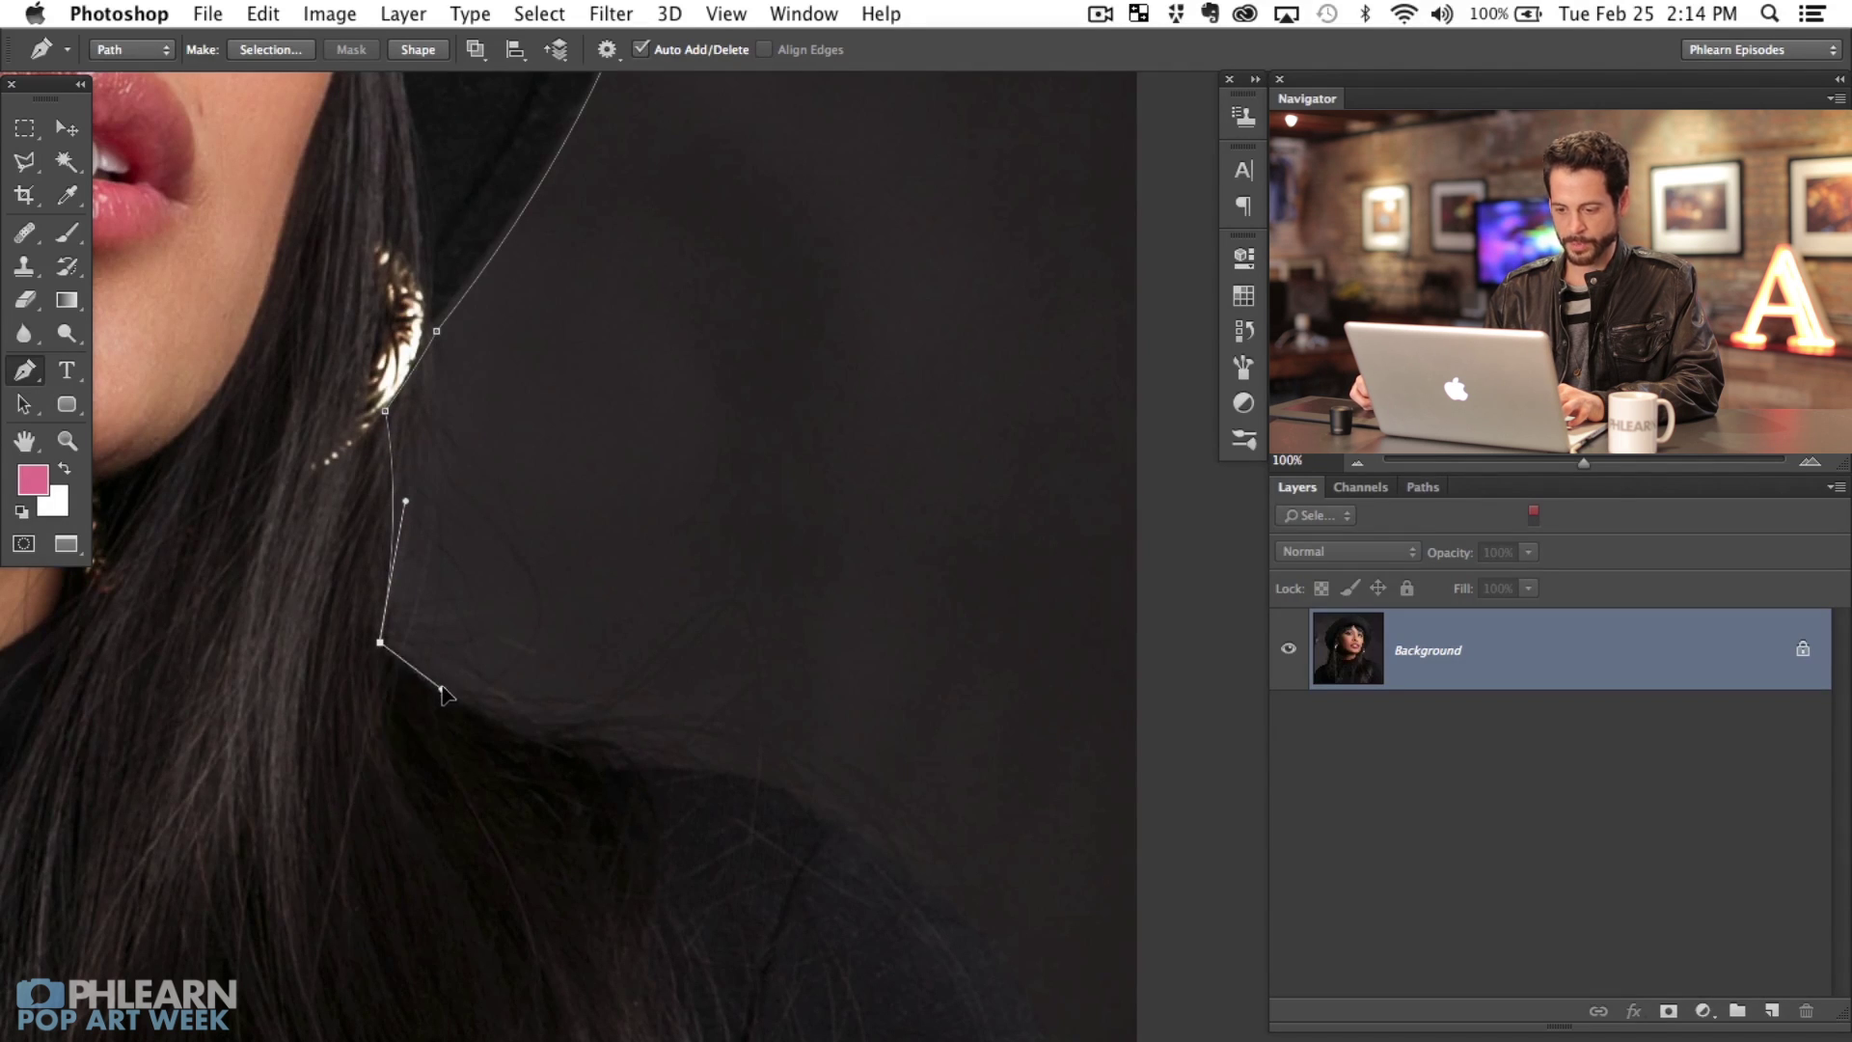
drag(620, 772, 657, 777)
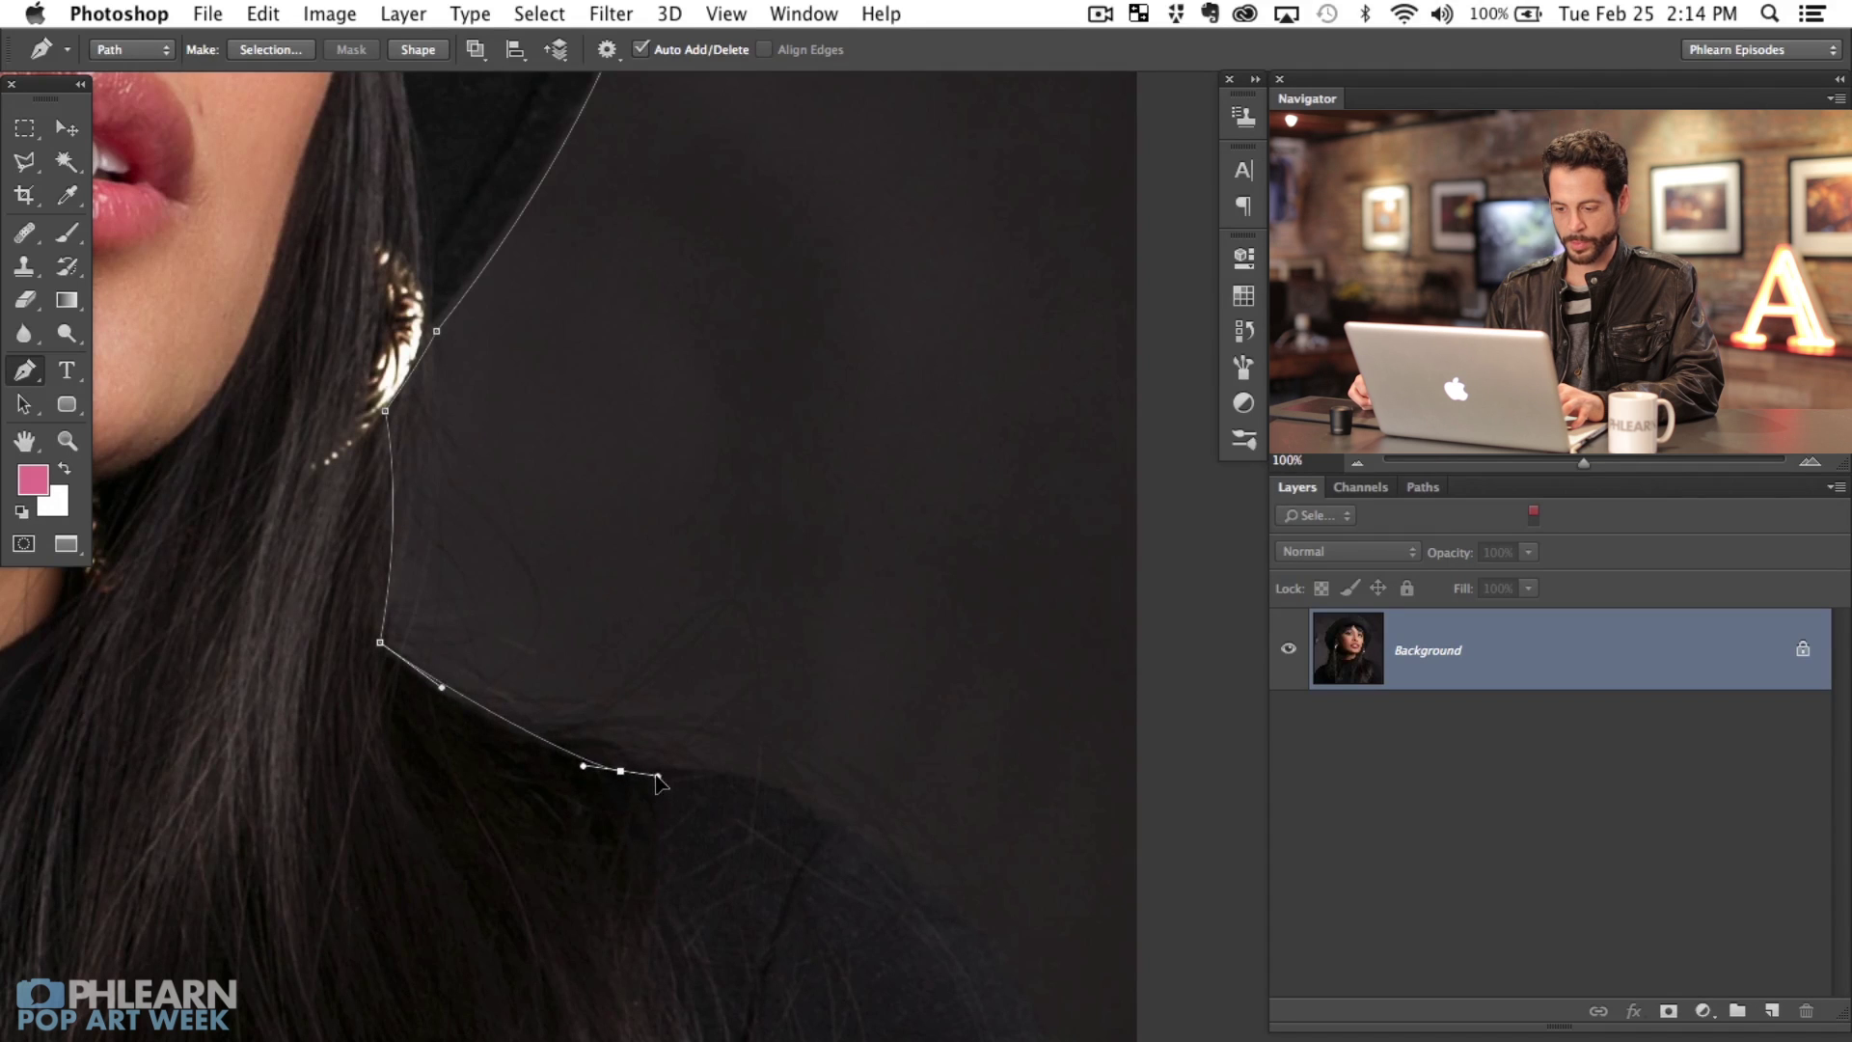
Step: Curve the path along the rest of the right shoulder to a point just outside the canvas and refine the shoulder handle
drag(834, 823, 511, 476)
drag(803, 770, 884, 1003)
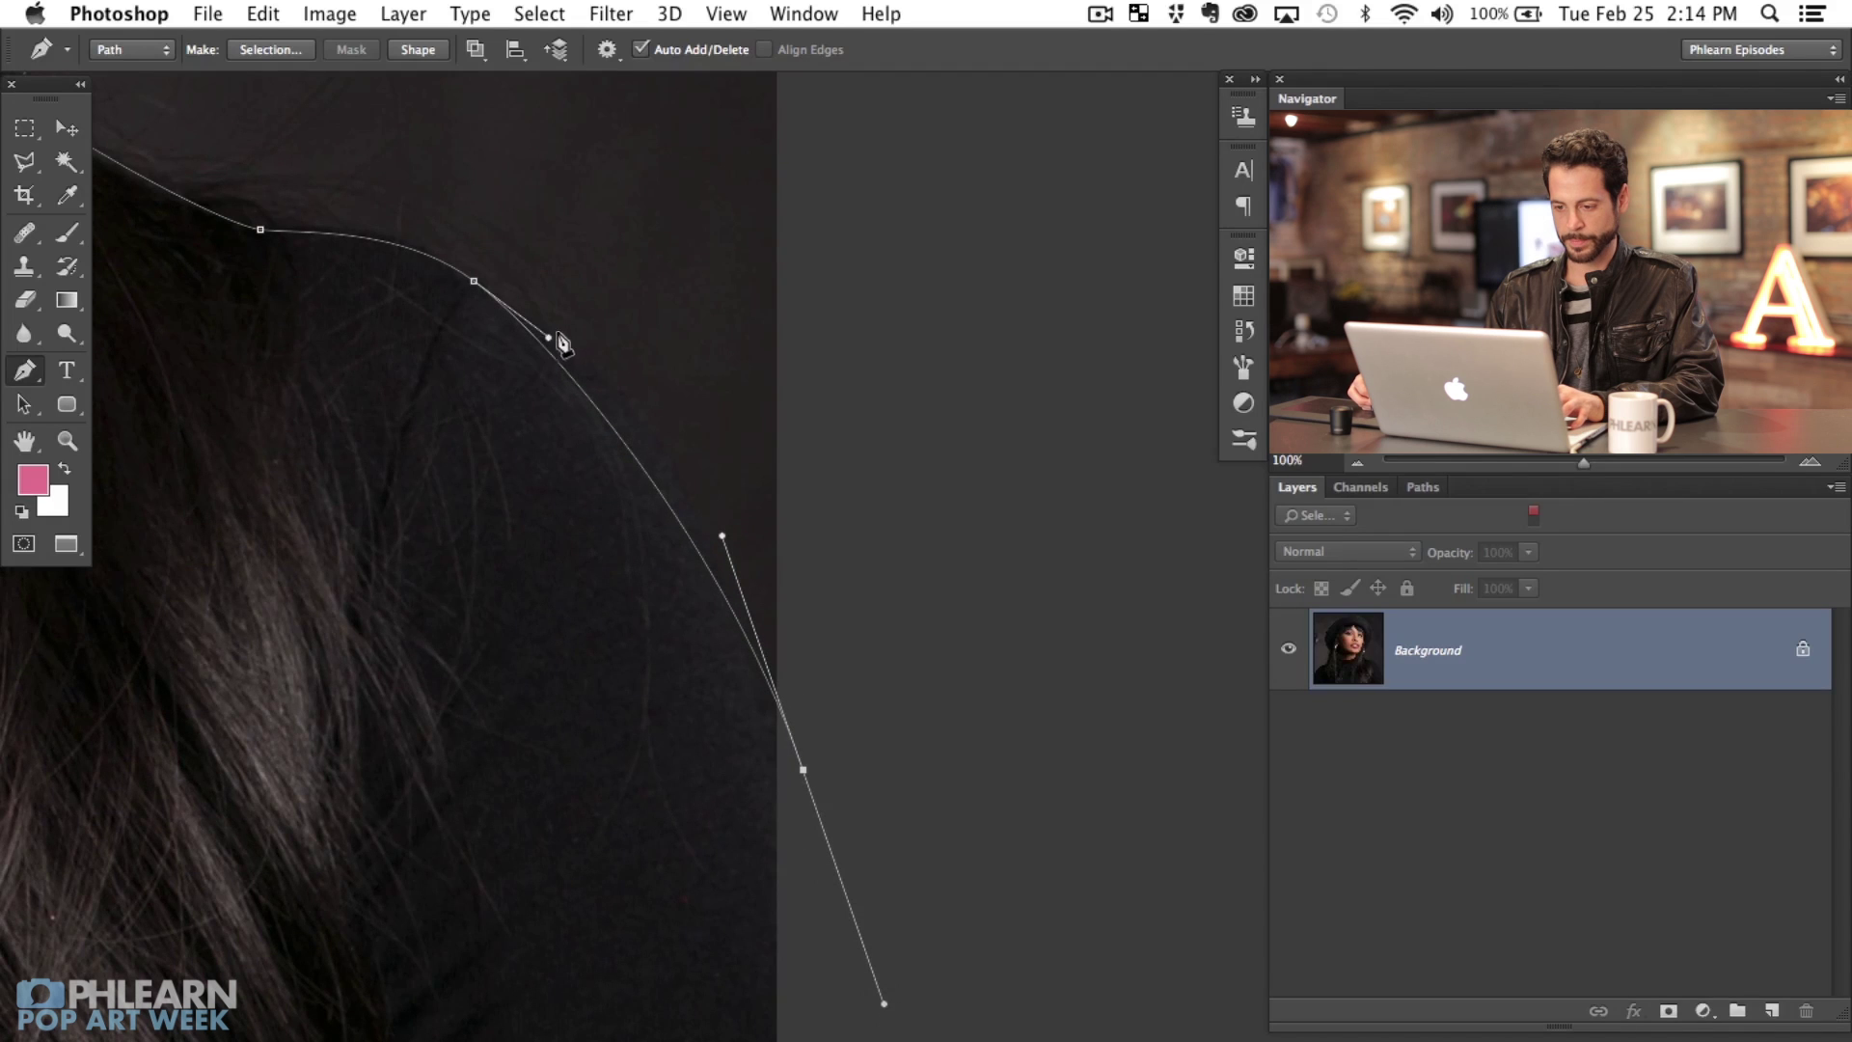
drag(549, 337, 606, 349)
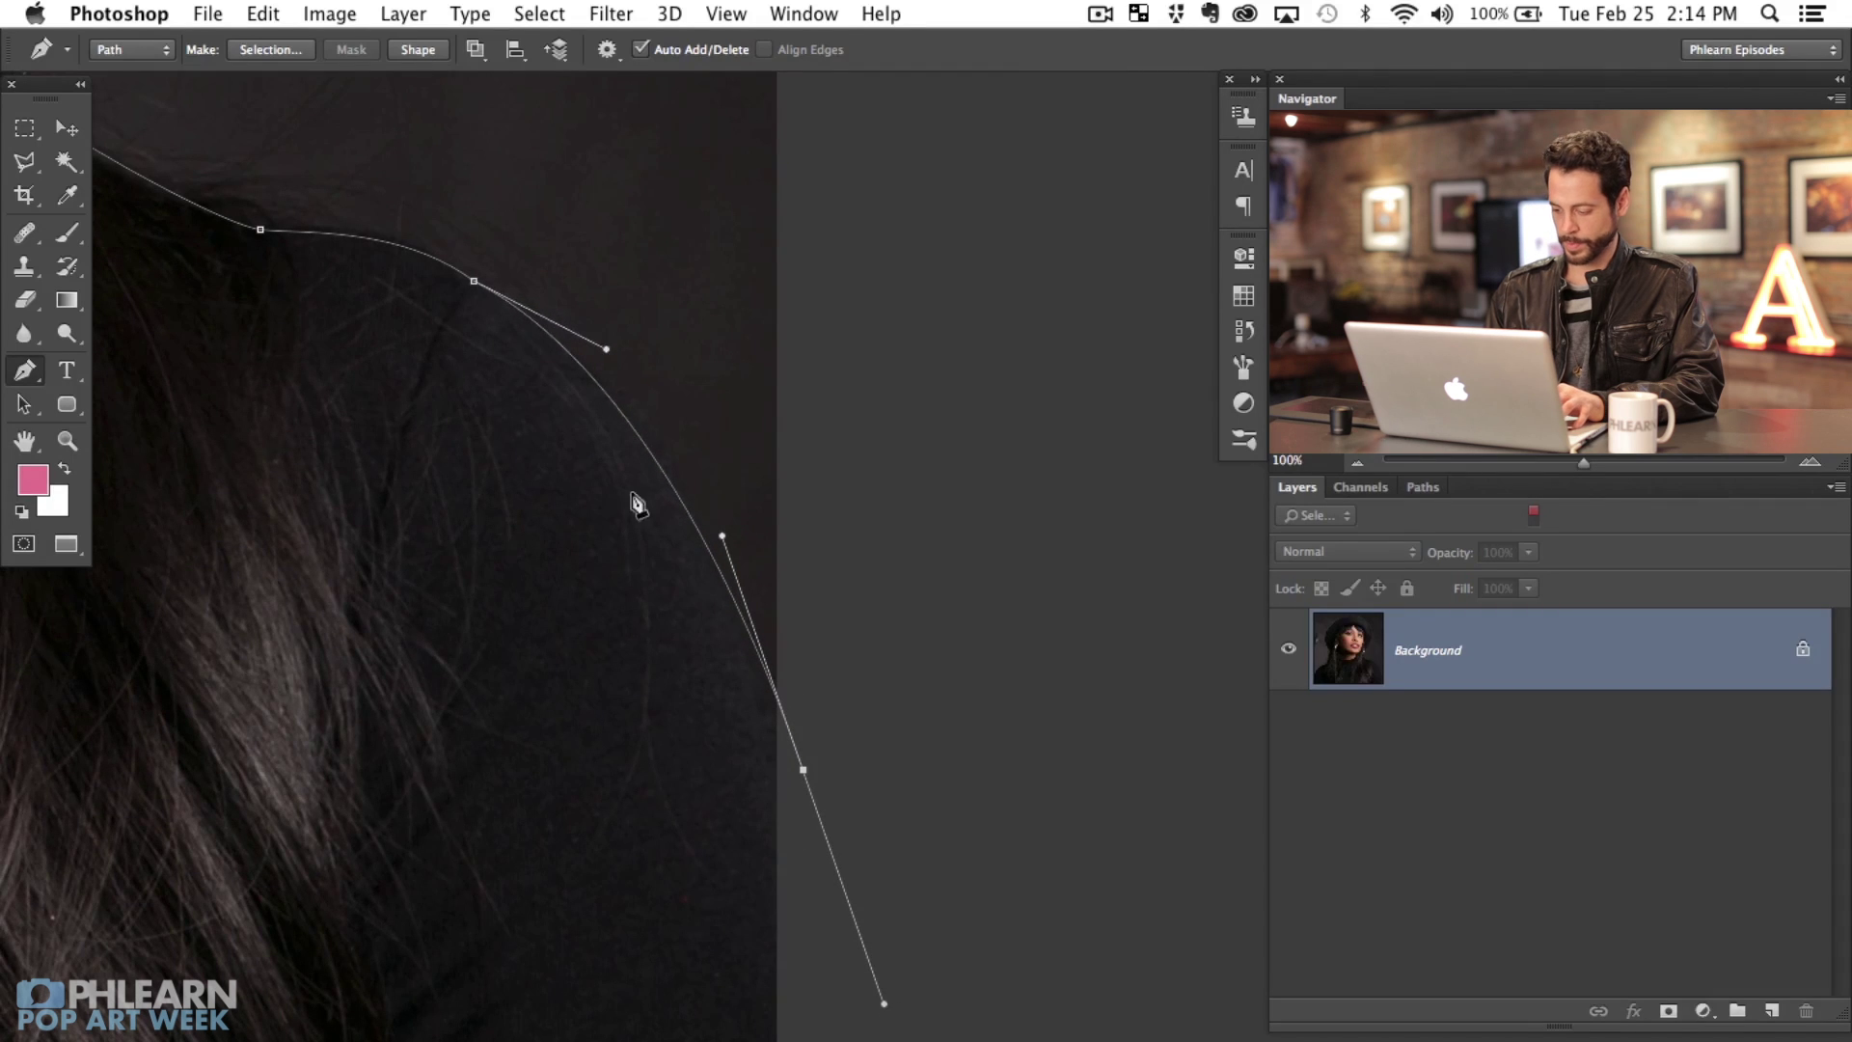
Step: Run the path outside the canvas below the woman's body, up toward its starting point beside the left shoulder
key(super+minus)
key(super+minus)
key(super+minus)
drag(666, 941, 854, 782)
click(1031, 916)
scroll(897, 926, left, 10)
scroll(897, 926, up, 2)
click(535, 1003)
click(150, 908)
click(117, 698)
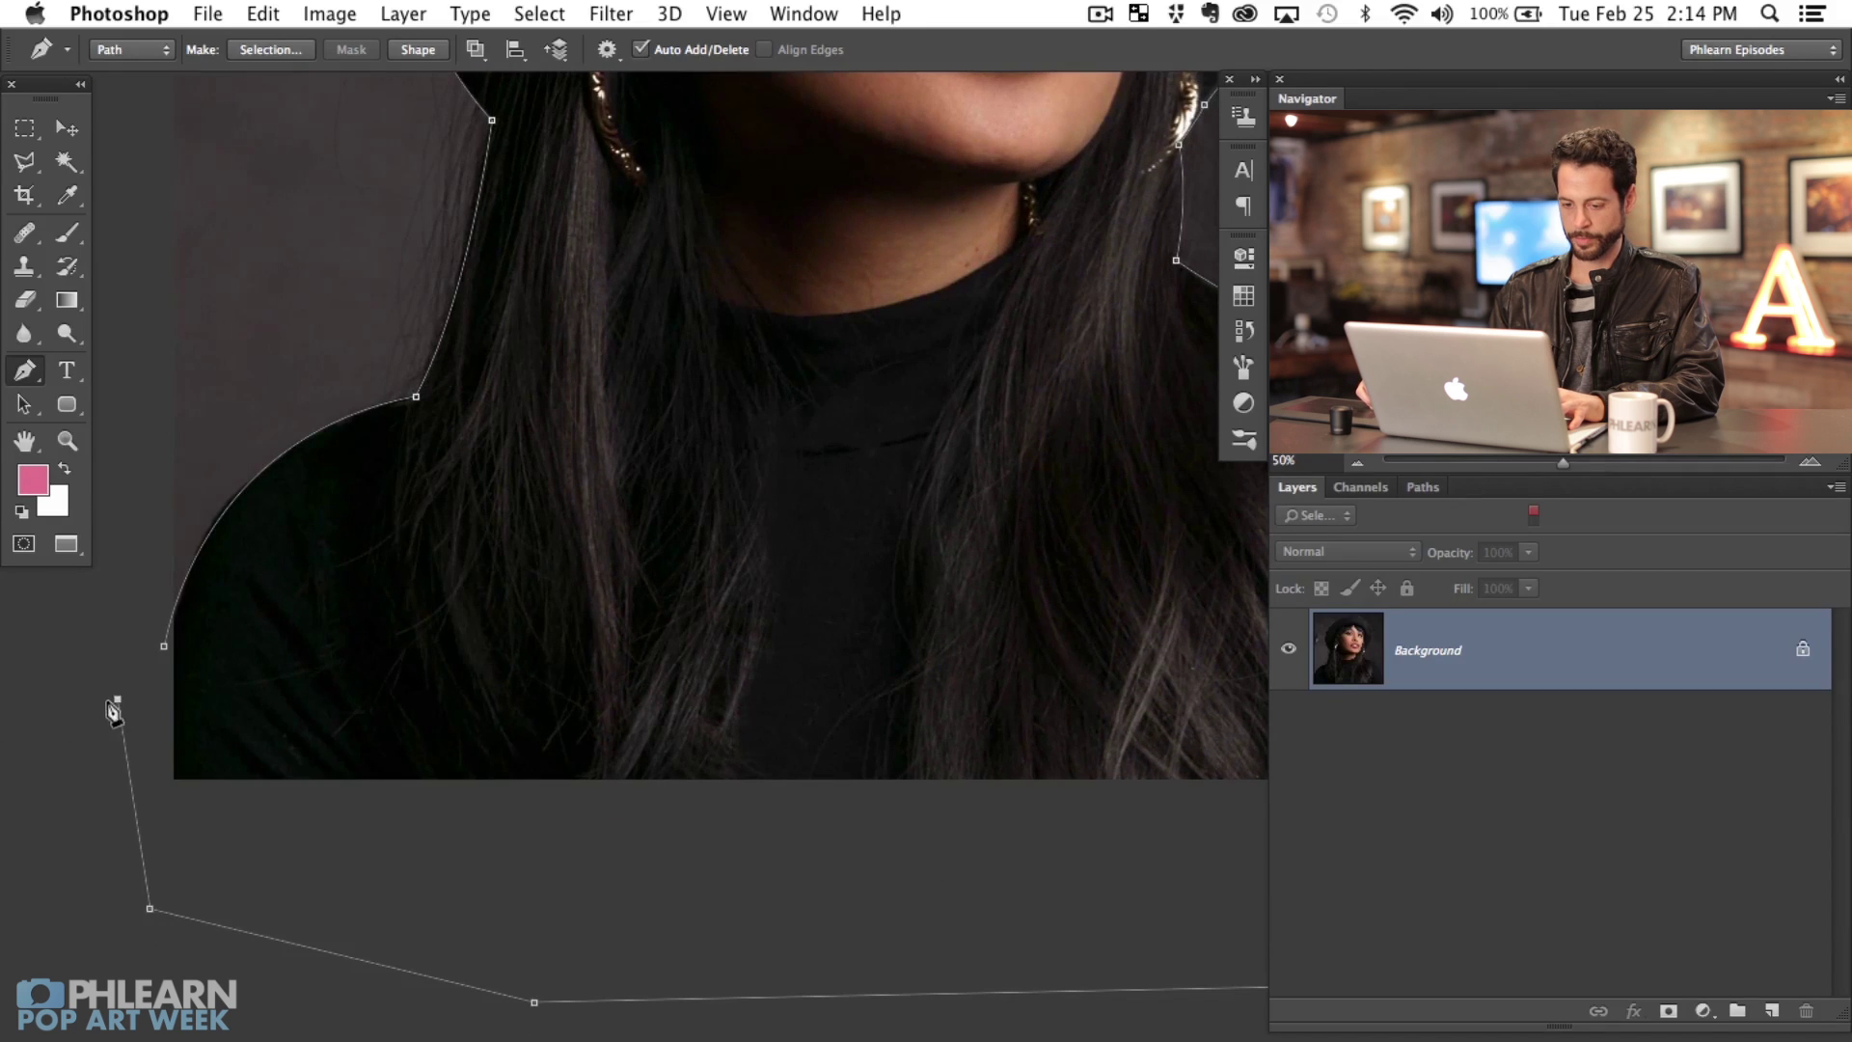
mouse_move(245, 715)
mouse_down()
mouse_move(306, 694)
mouse_move(225, 725)
mouse_up()
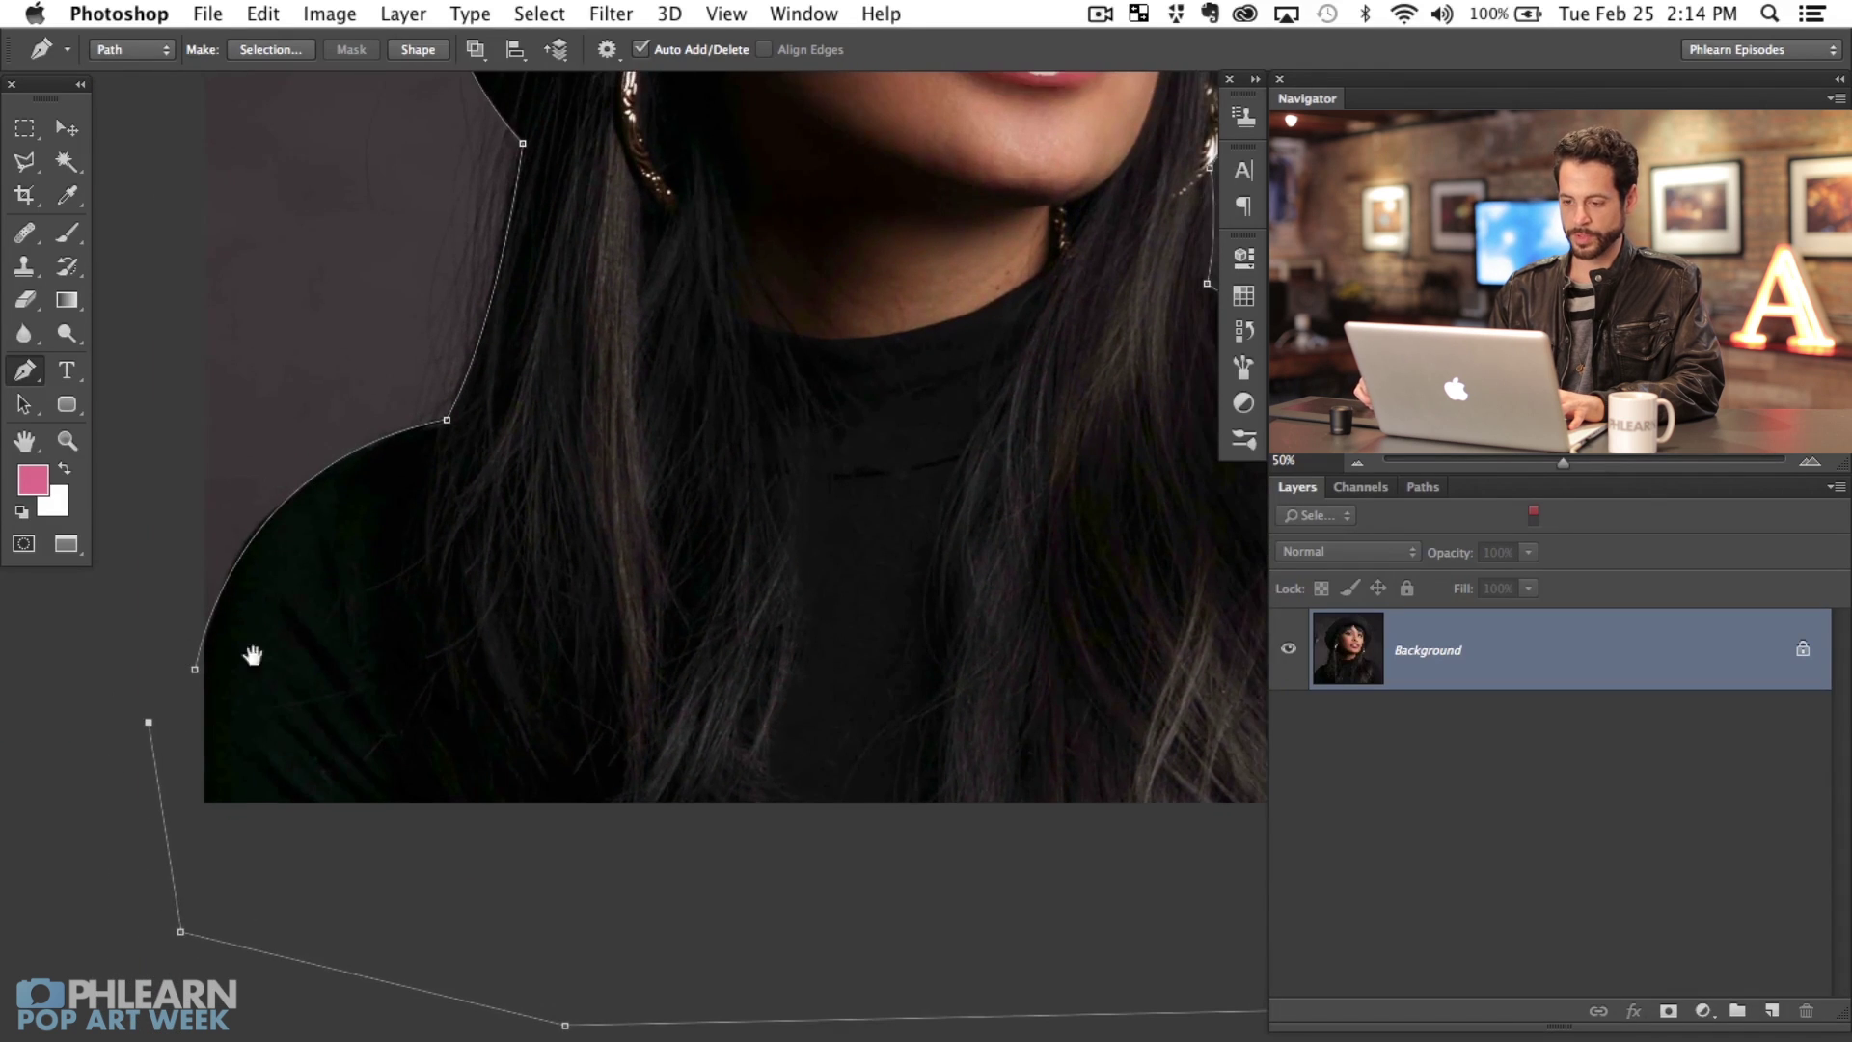
Step: Hide and redisplay the Work Path to check how it fits the left edge of the hat brim
drag(392, 310, 333, 963)
key(super+plus)
key(super+plus)
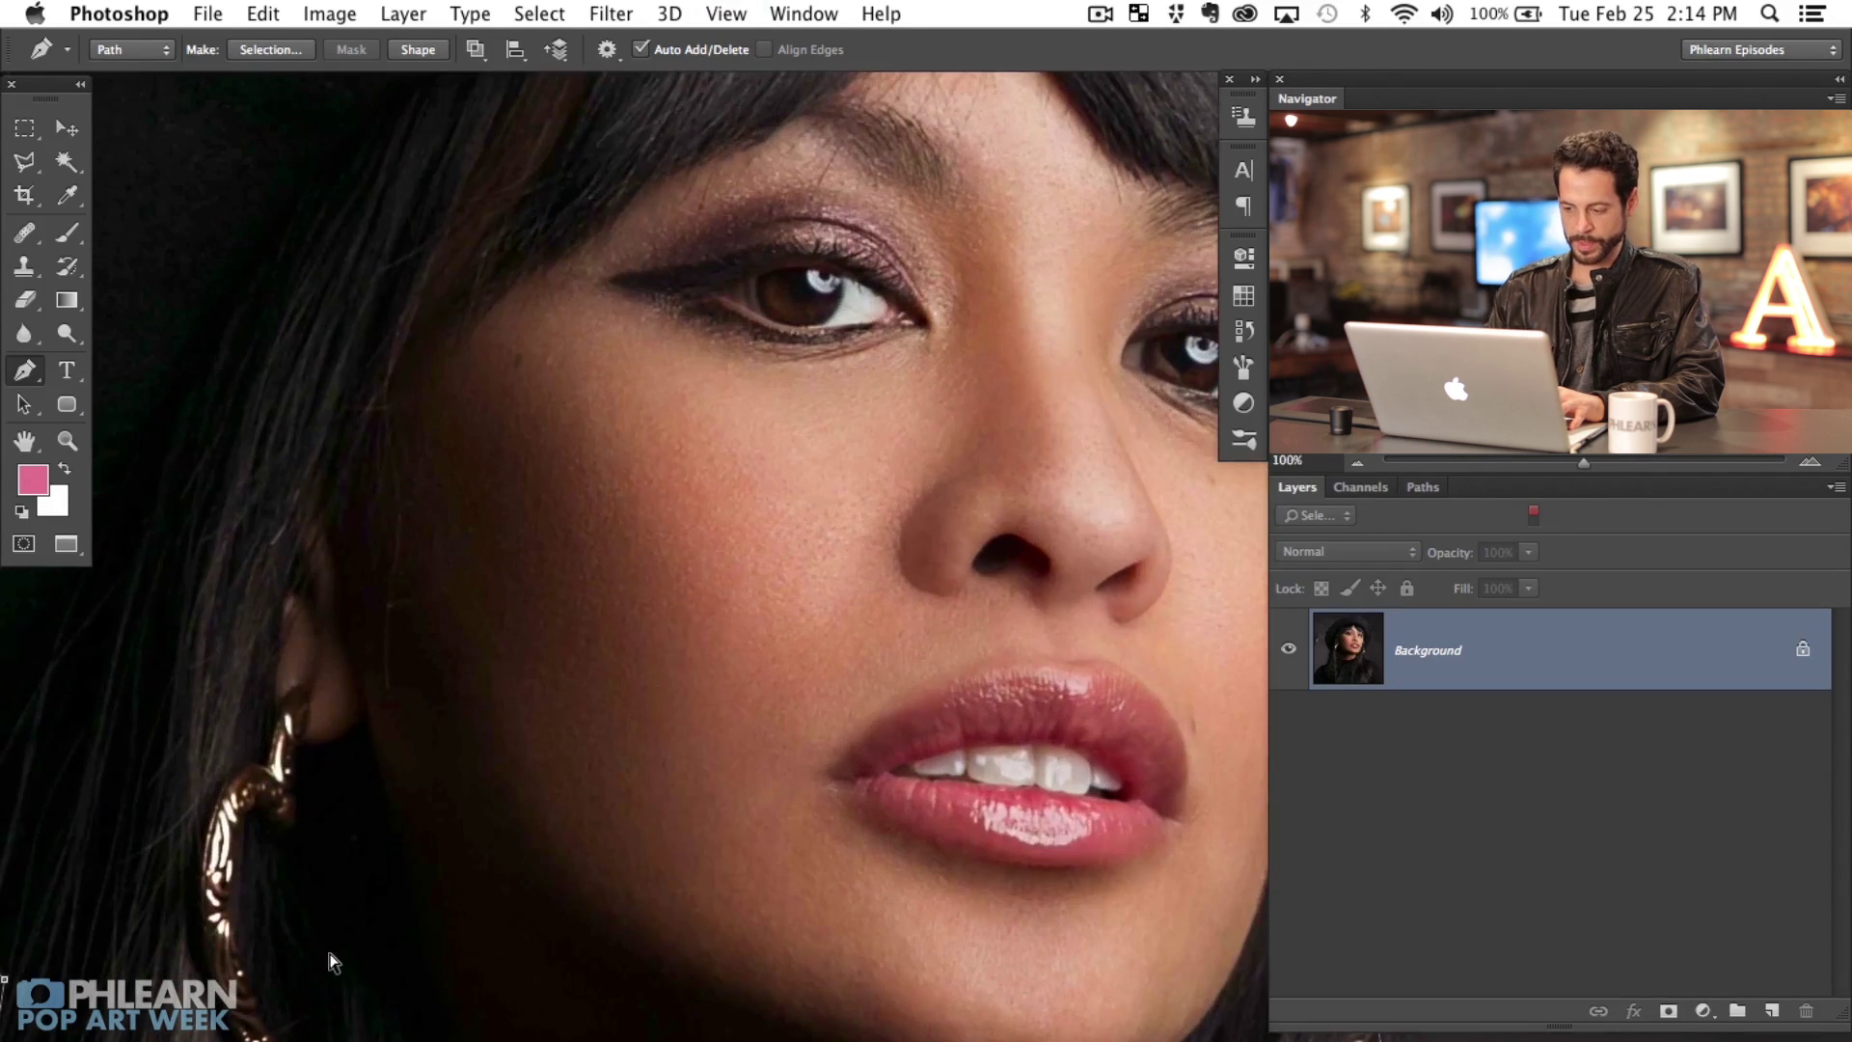
drag(331, 488, 1144, 385)
click(1422, 487)
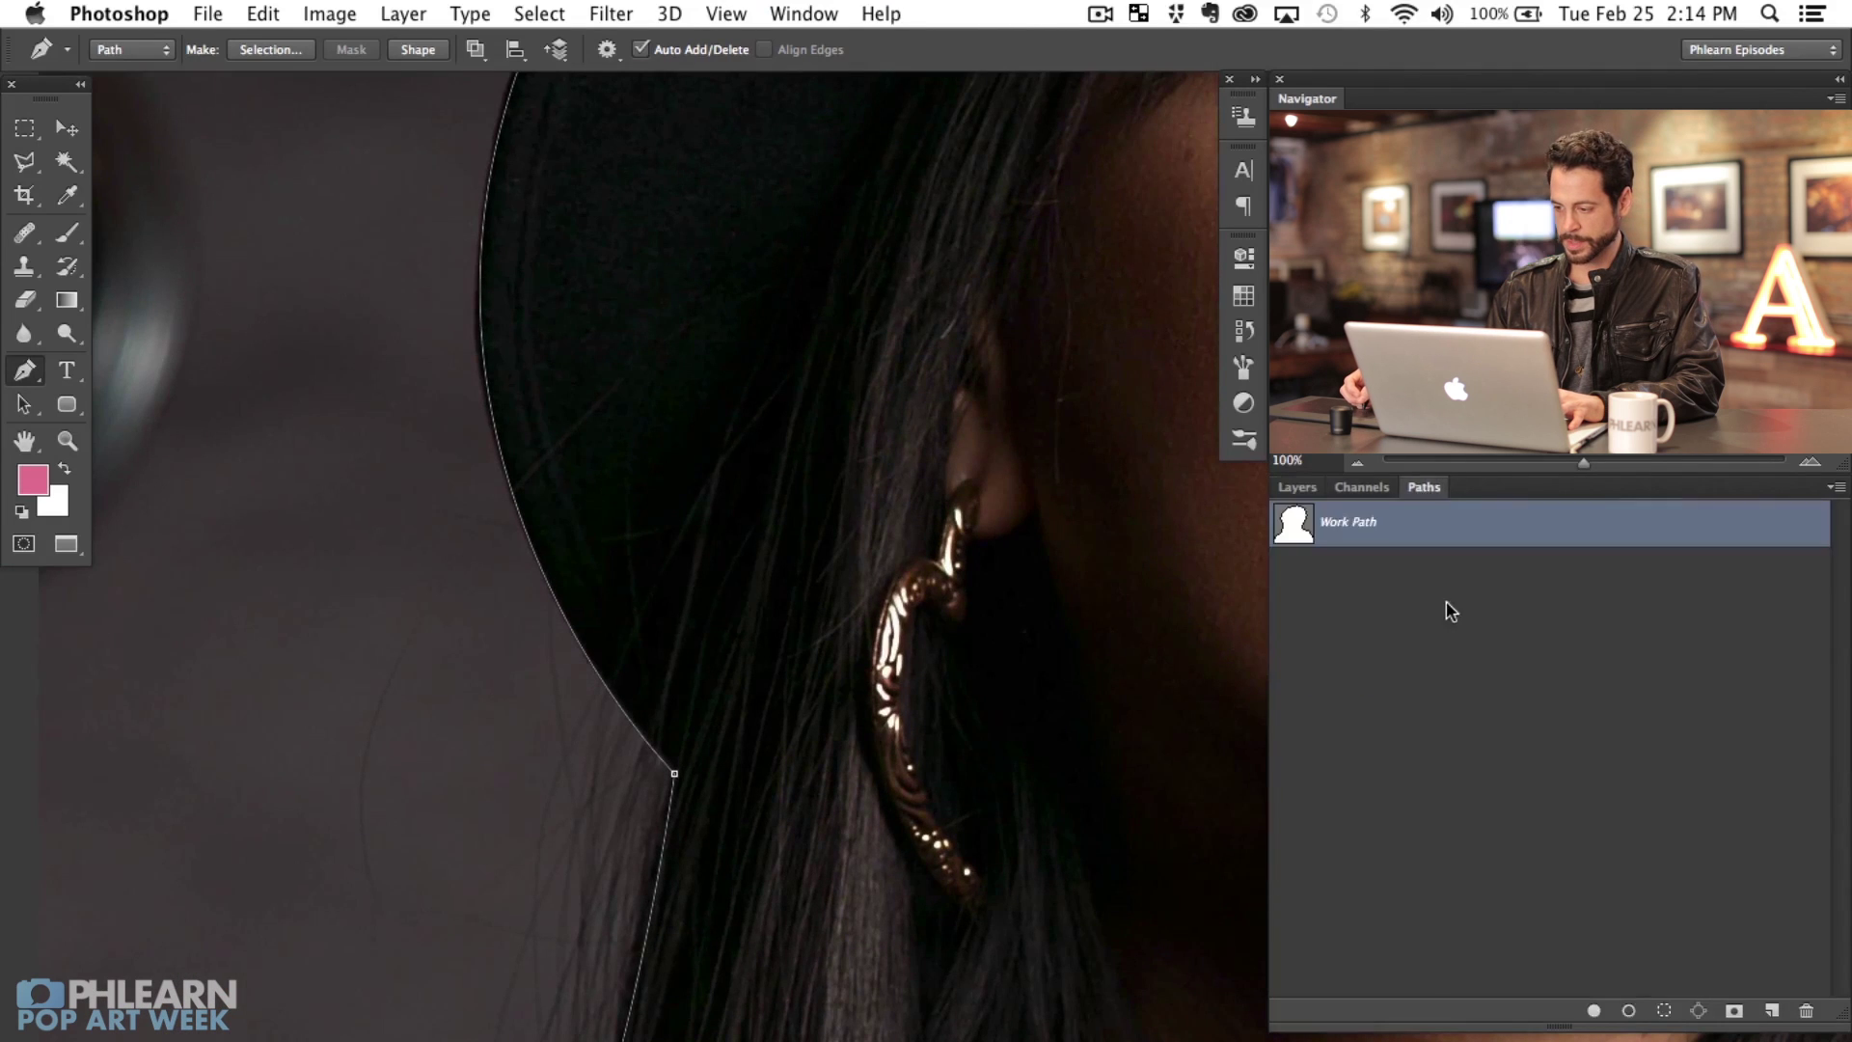
click(1426, 616)
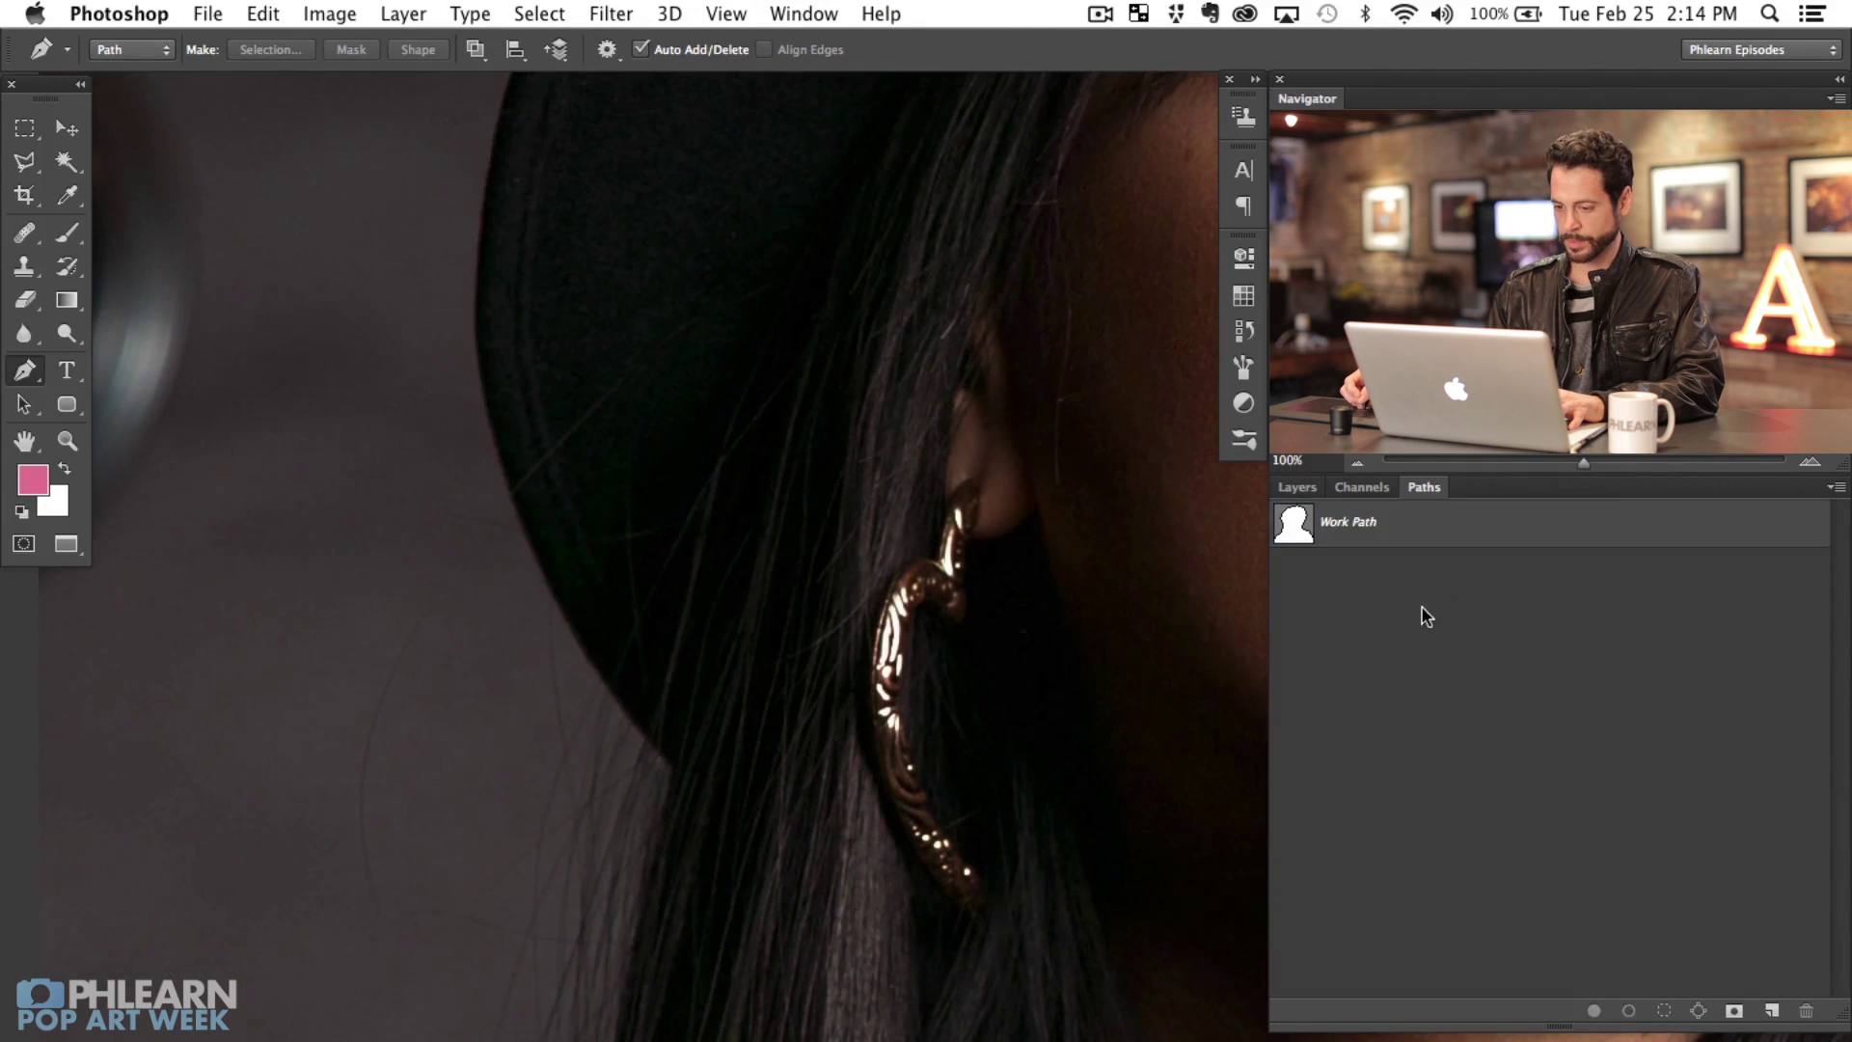
click(1362, 538)
Step: Refine the anchor point and its lower handle on the left hat brim to fit the path to the edge
scroll(571, 583, up, 5)
click(468, 250)
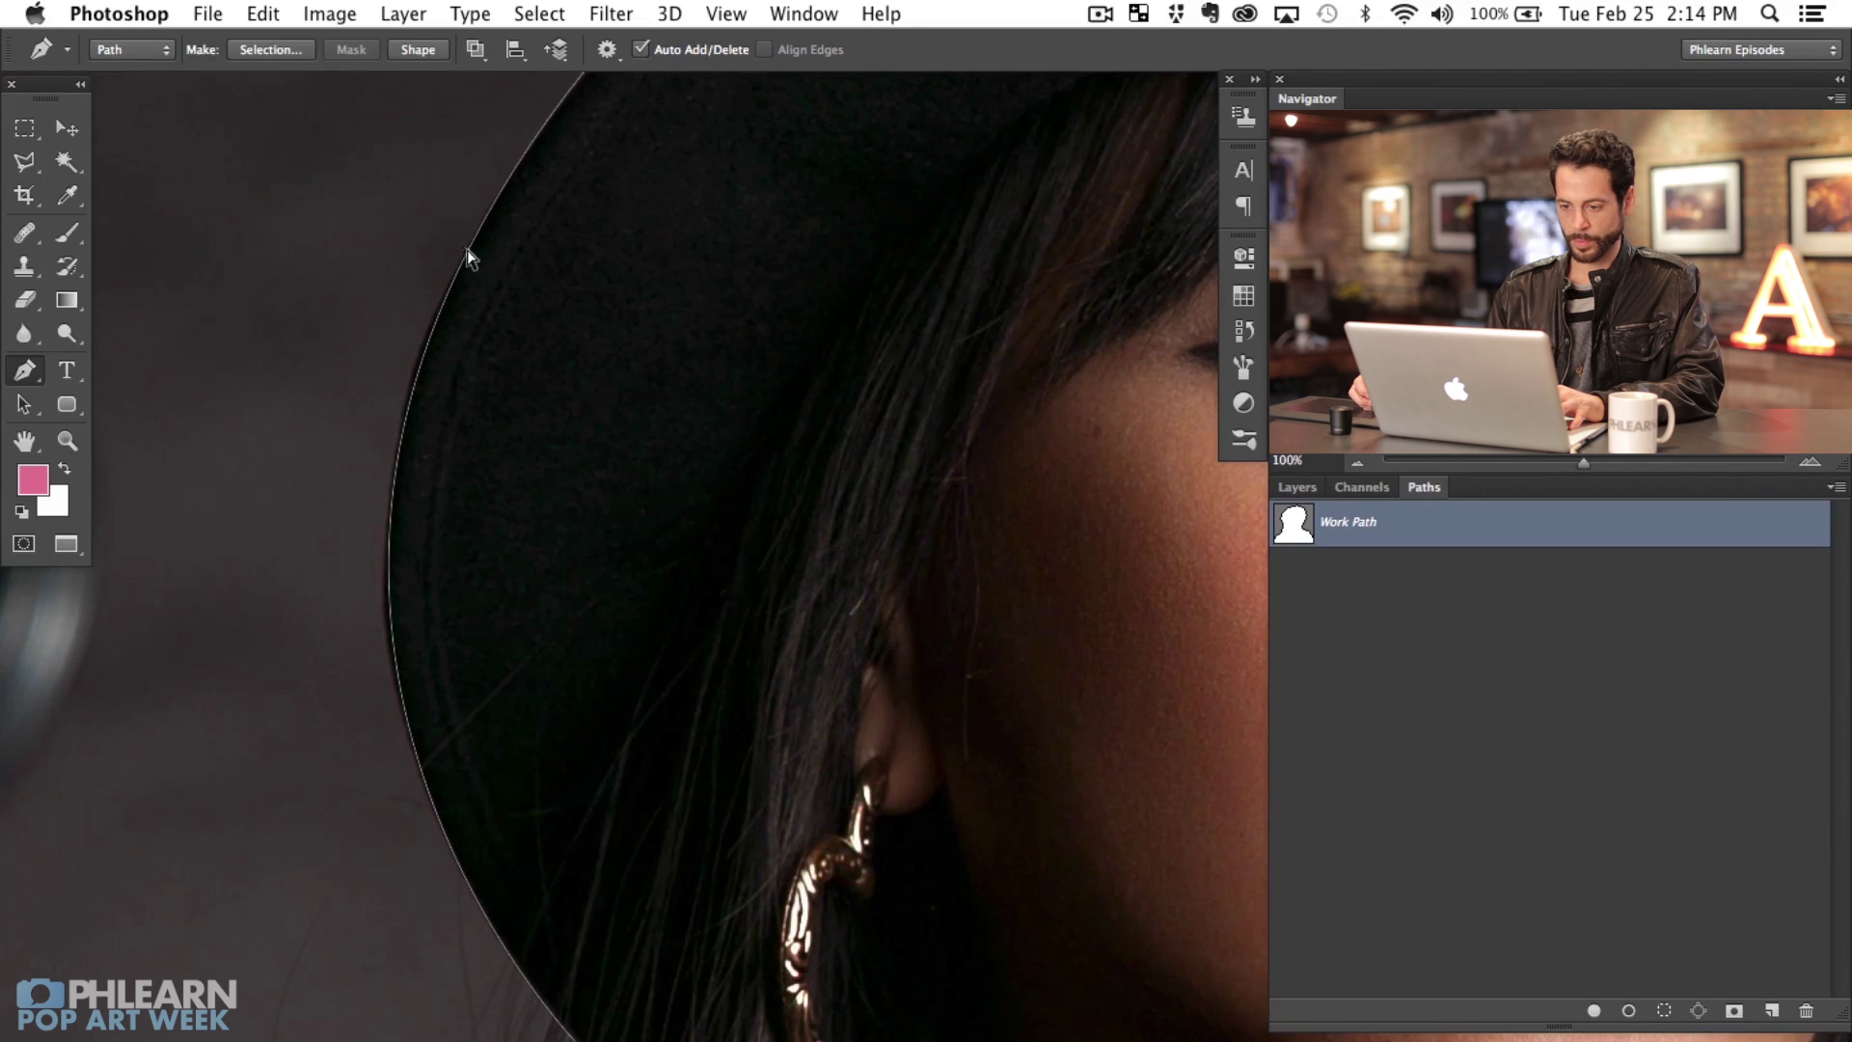
super+click(465, 255)
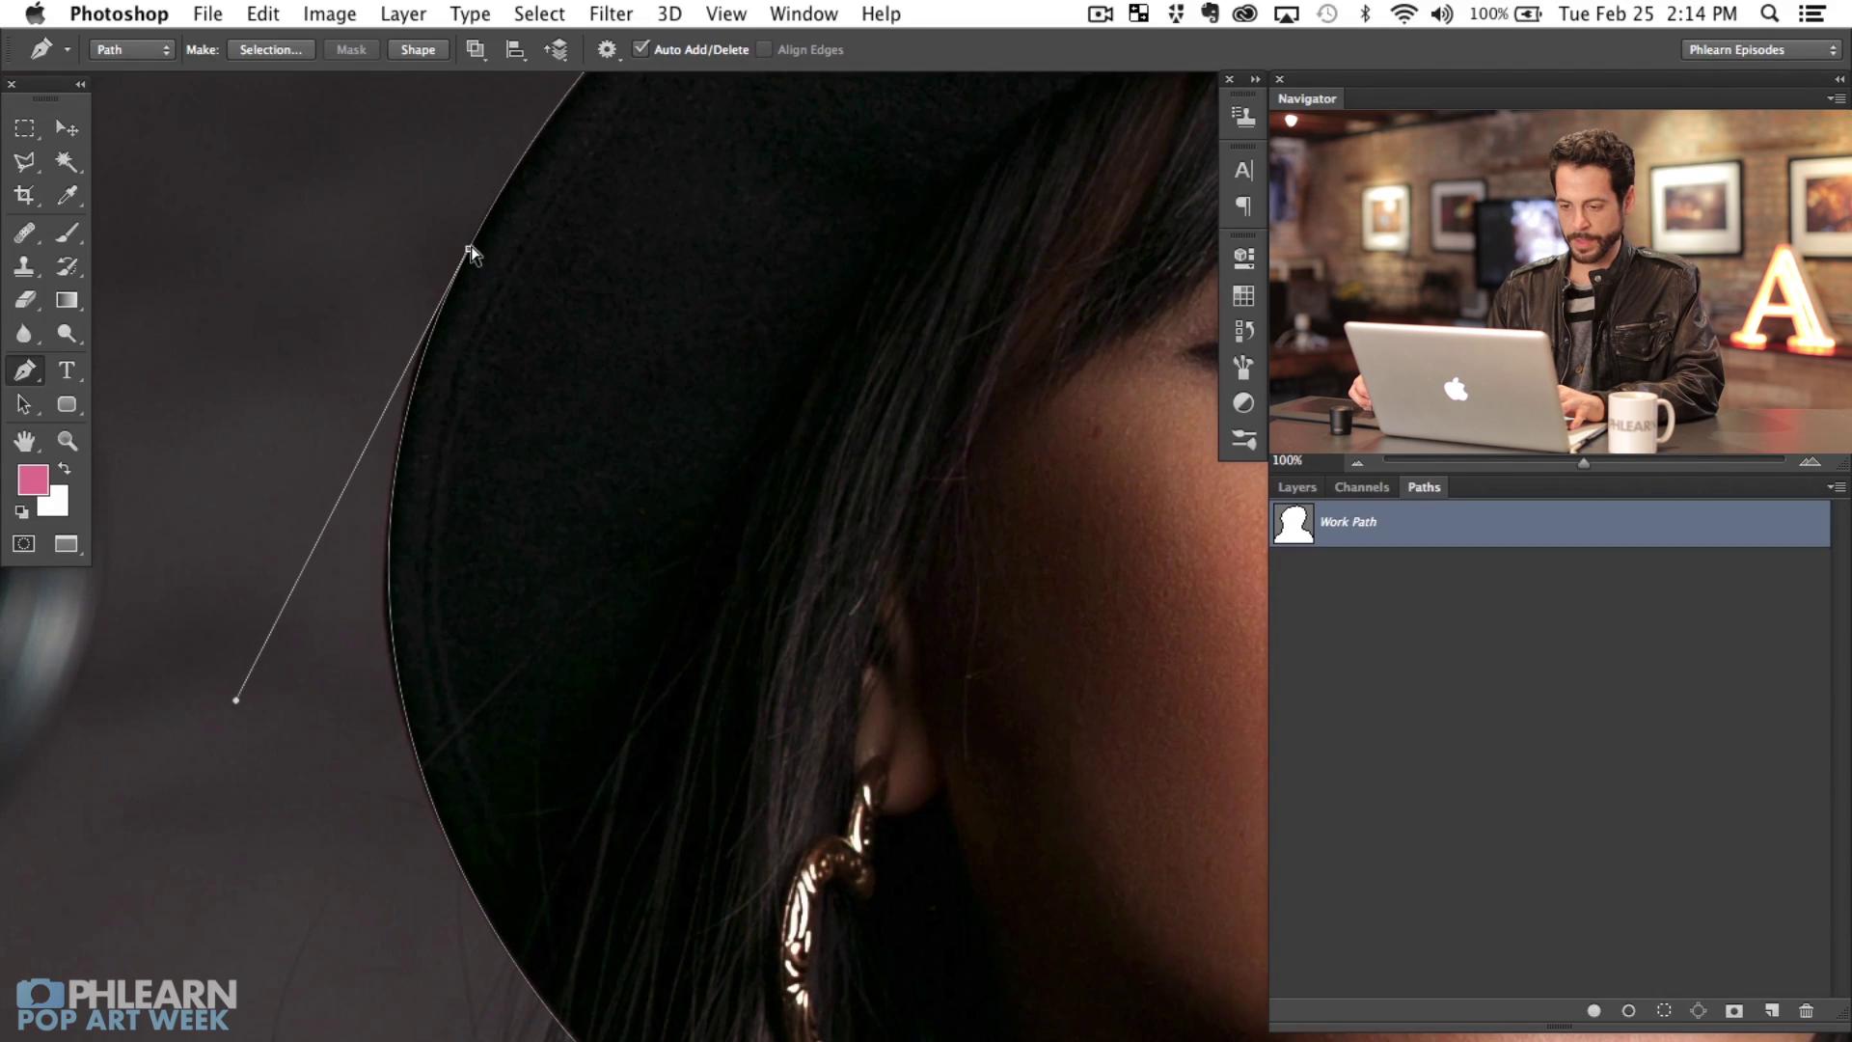
mouse_move(471, 246)
mouse_down()
mouse_move(471, 283)
mouse_move(466, 258)
mouse_up()
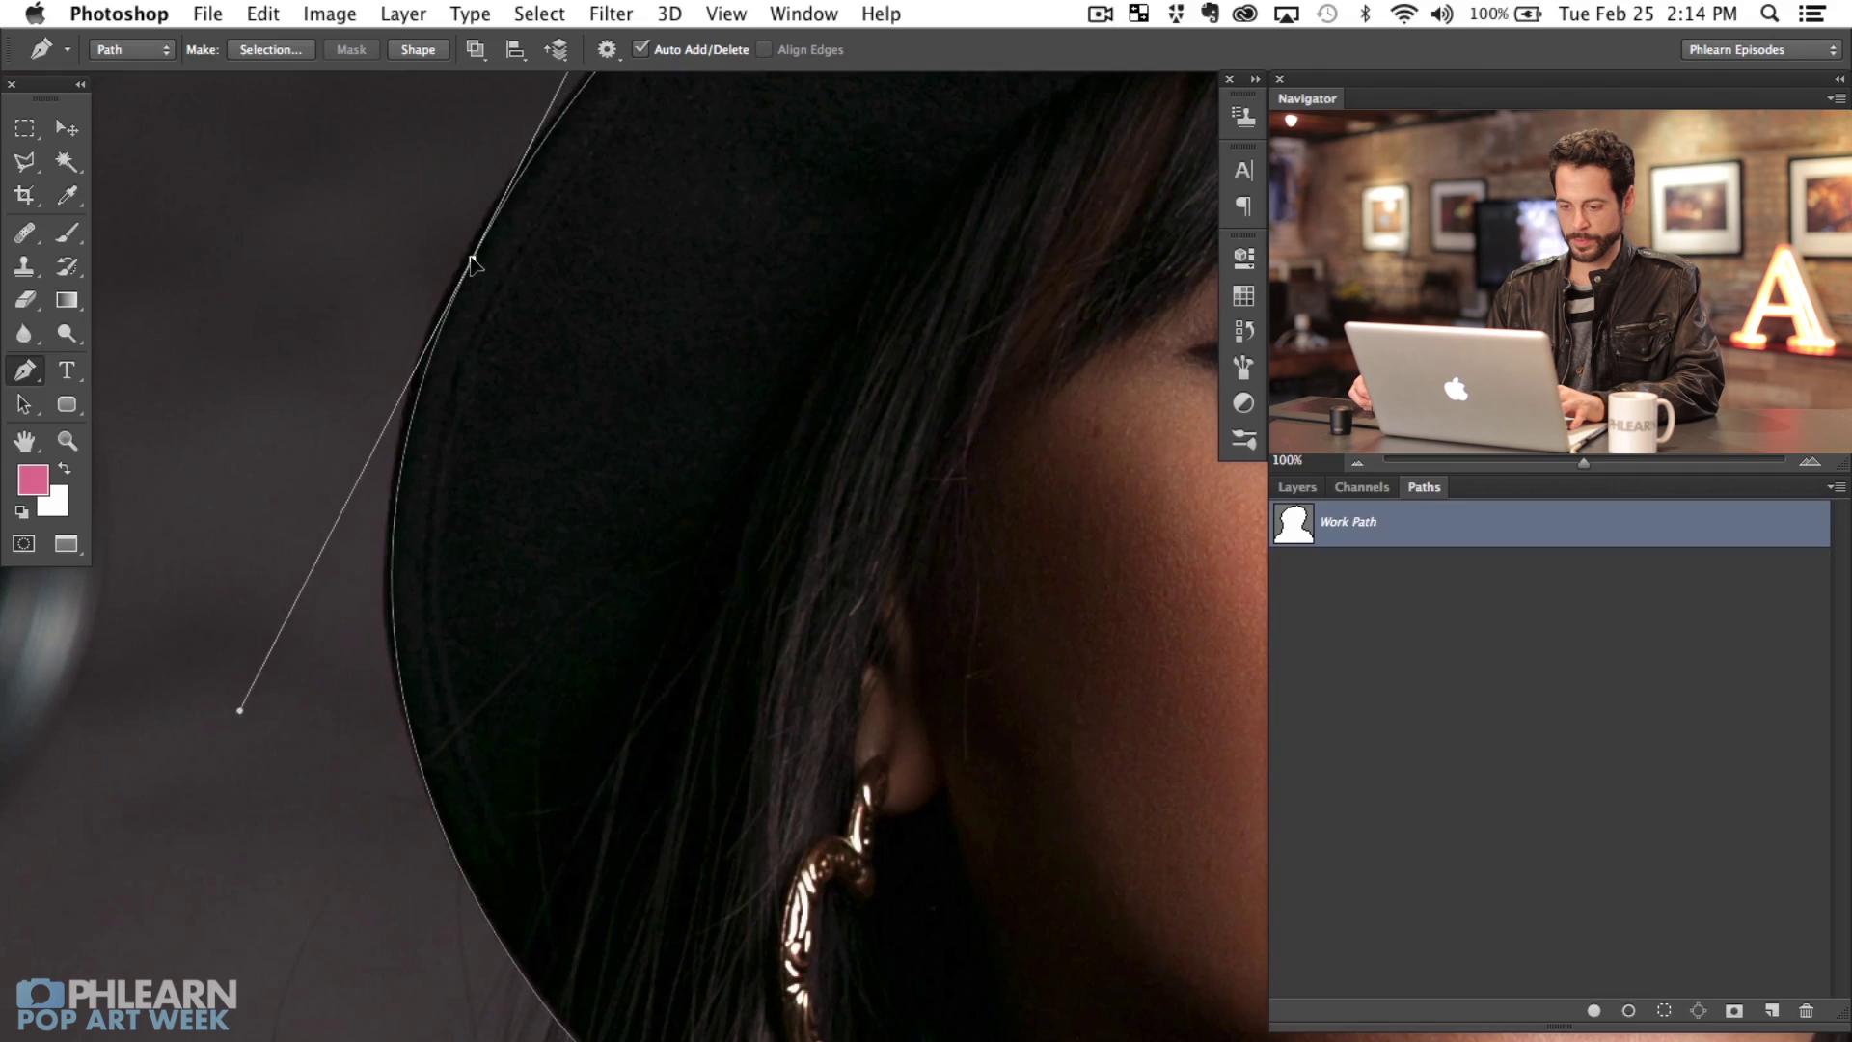
mouse_move(233, 705)
mouse_down()
mouse_move(314, 674)
mouse_move(233, 701)
mouse_up()
Step: Convert the finished path into a new anti-aliased selection with a feather radius of 0.3 pixels
drag(719, 179, 313, 959)
drag(578, 842, 670, 163)
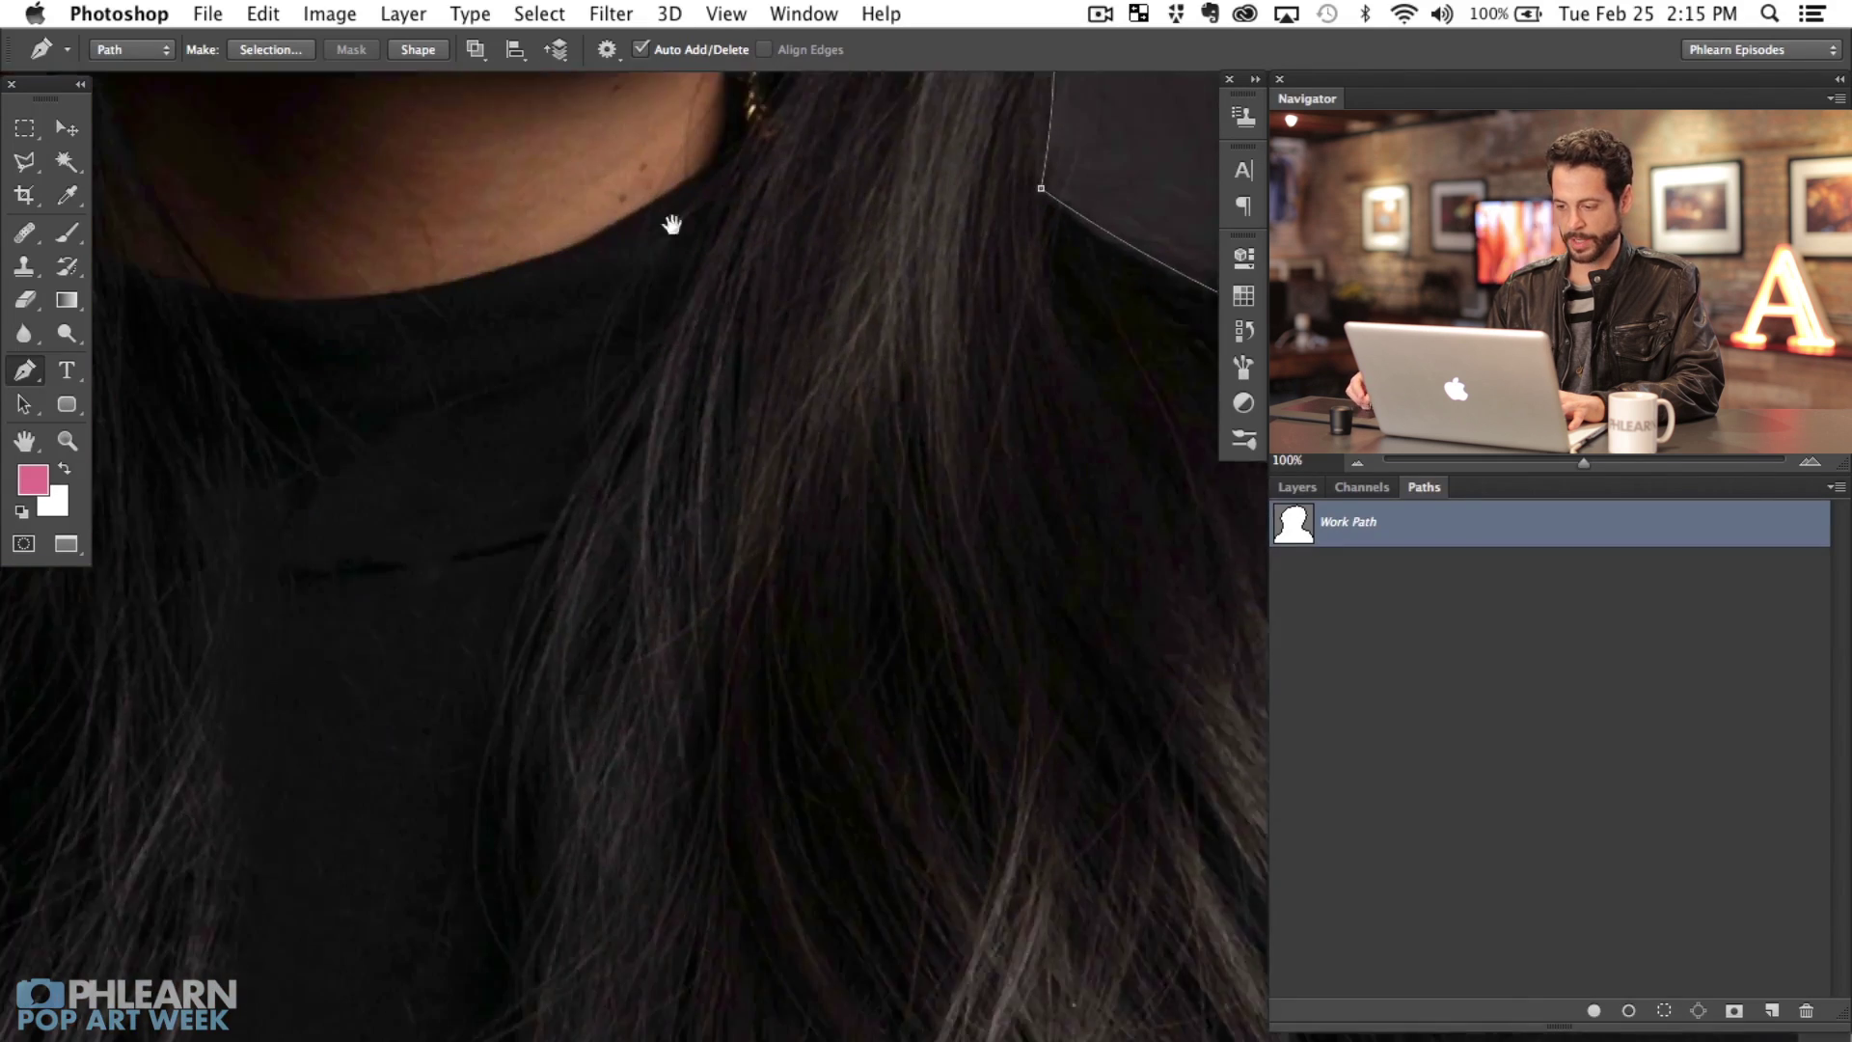
key(super+minus)
key(super+minus)
key(super+minus)
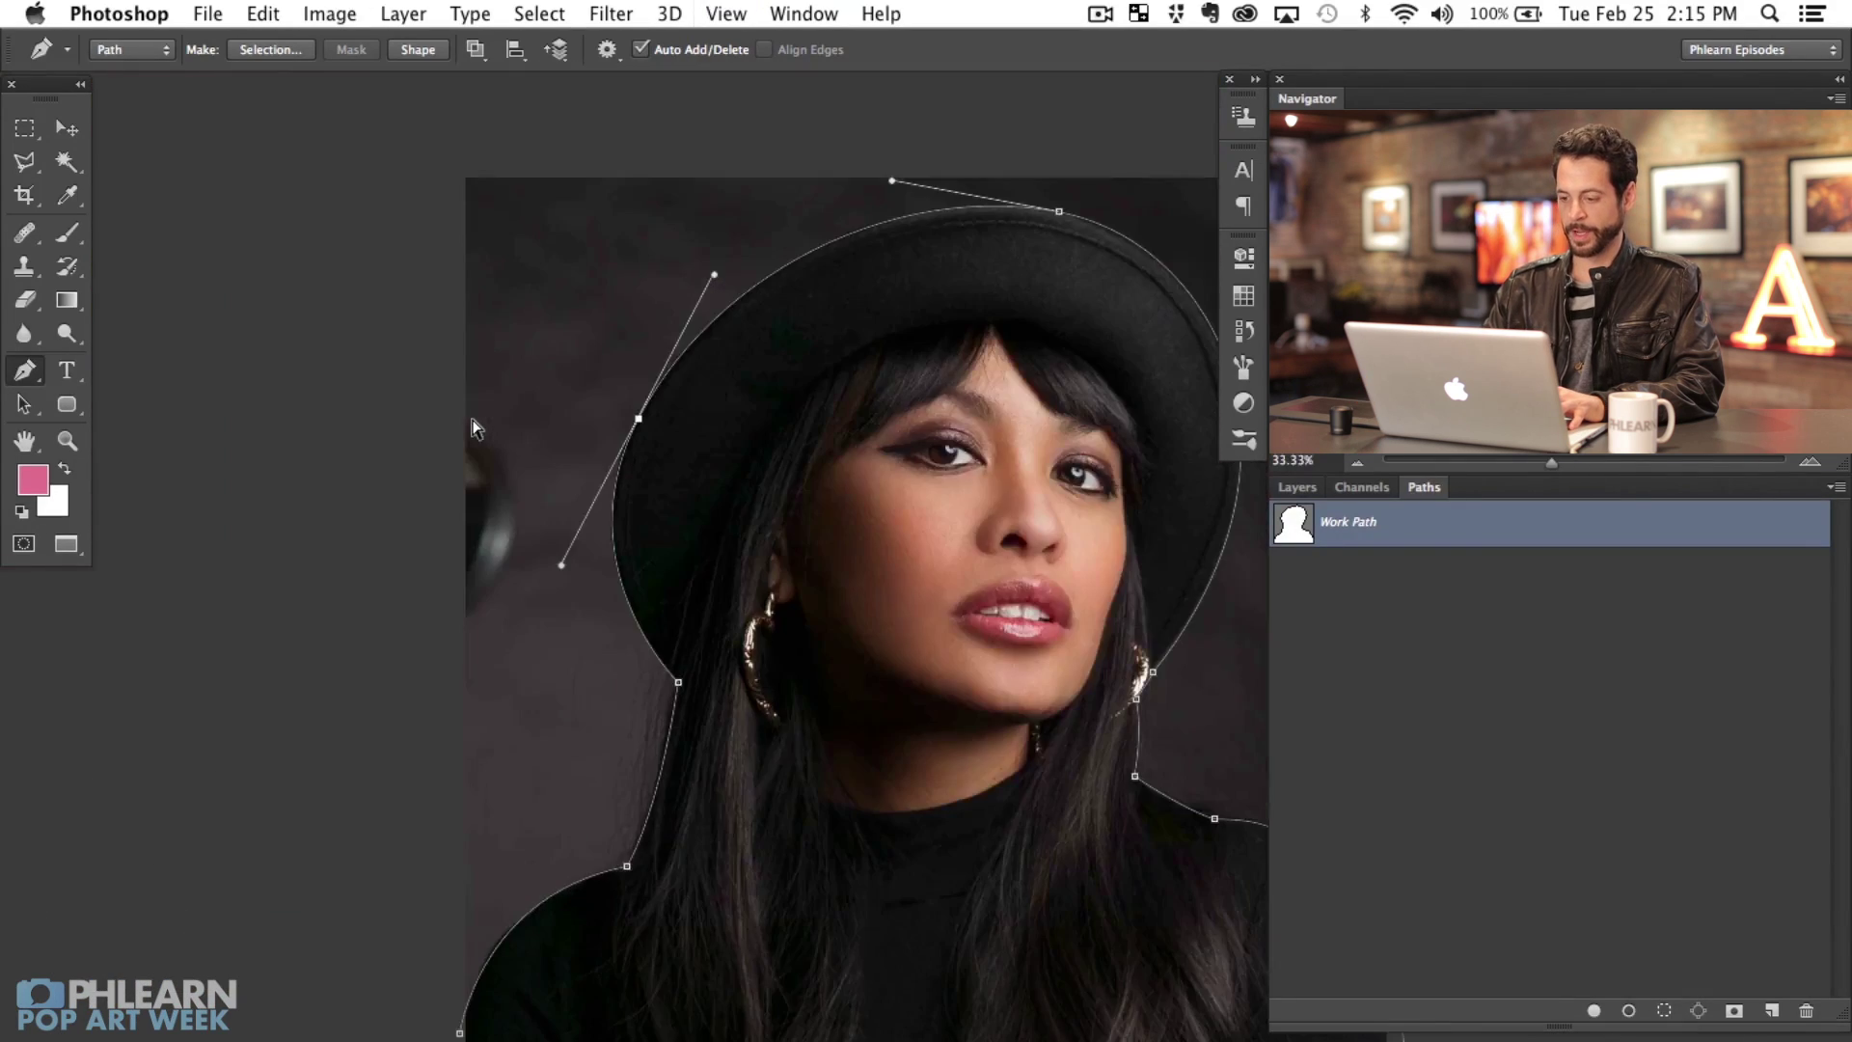
drag(775, 679, 530, 624)
scroll(847, 571, down, 2)
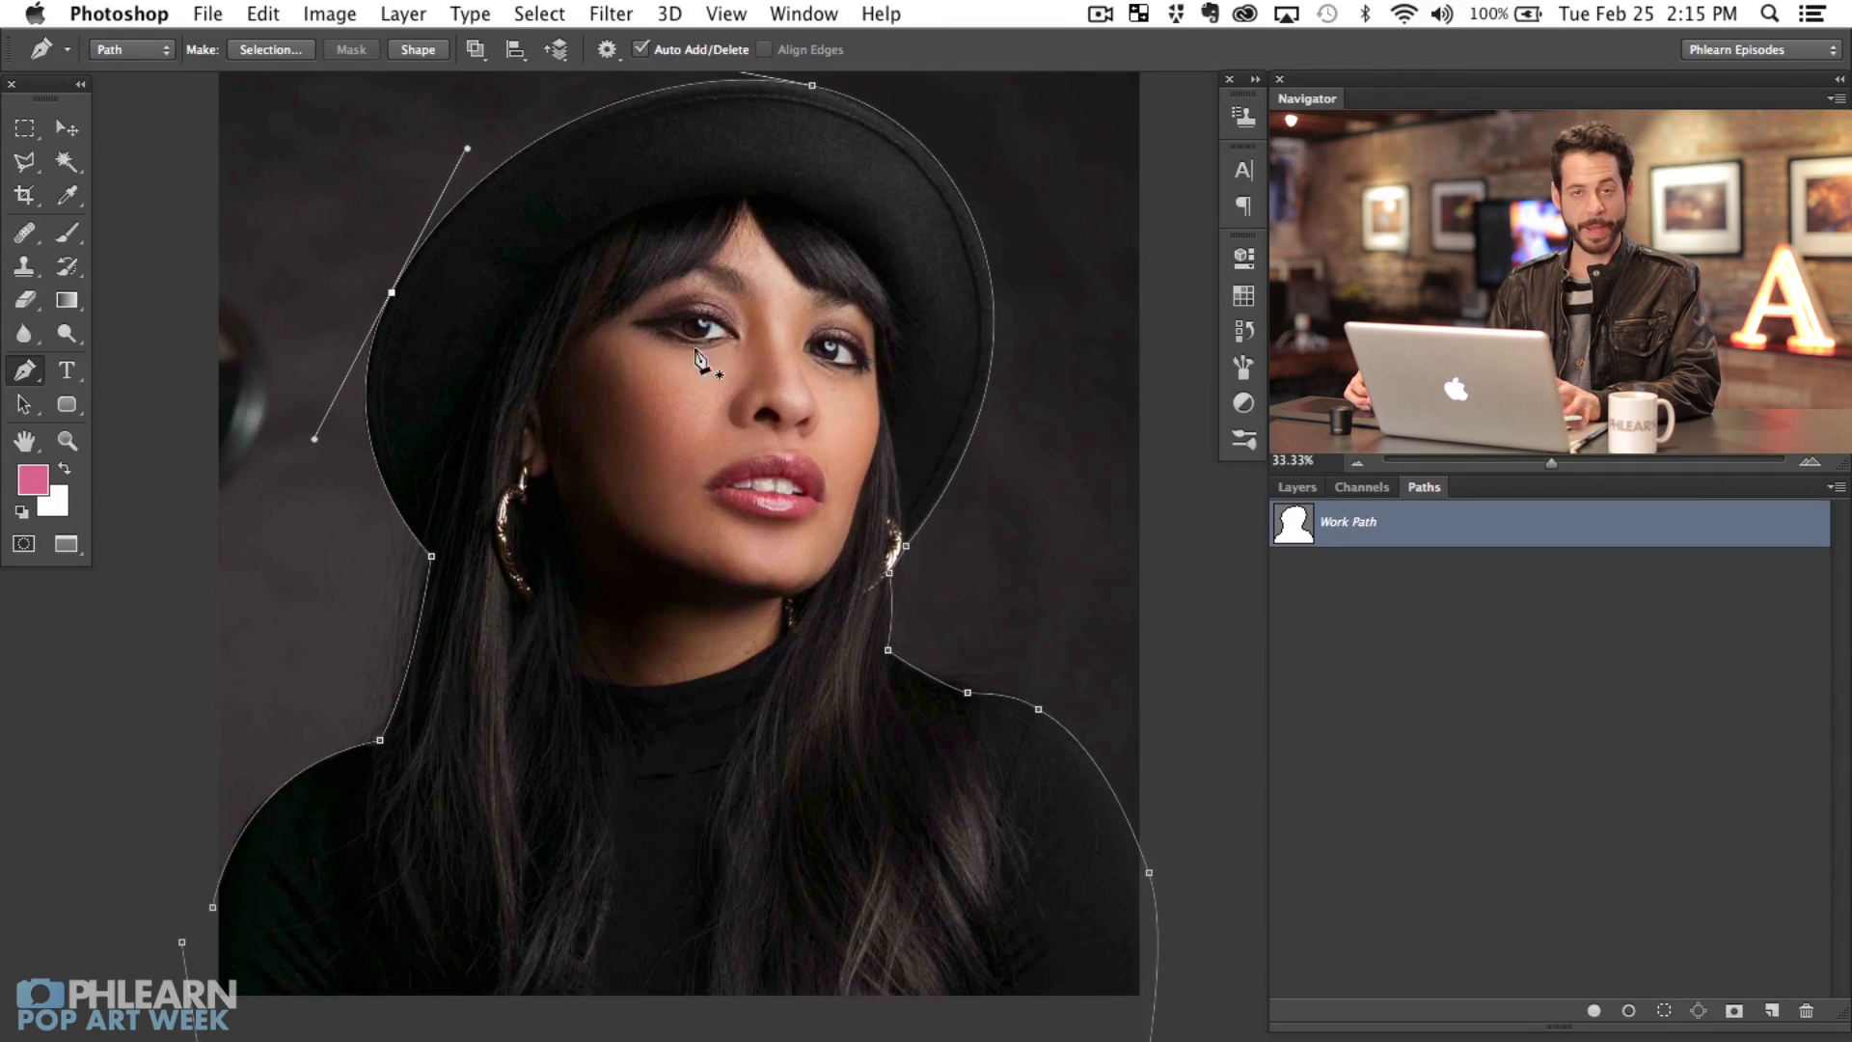
right_click(663, 354)
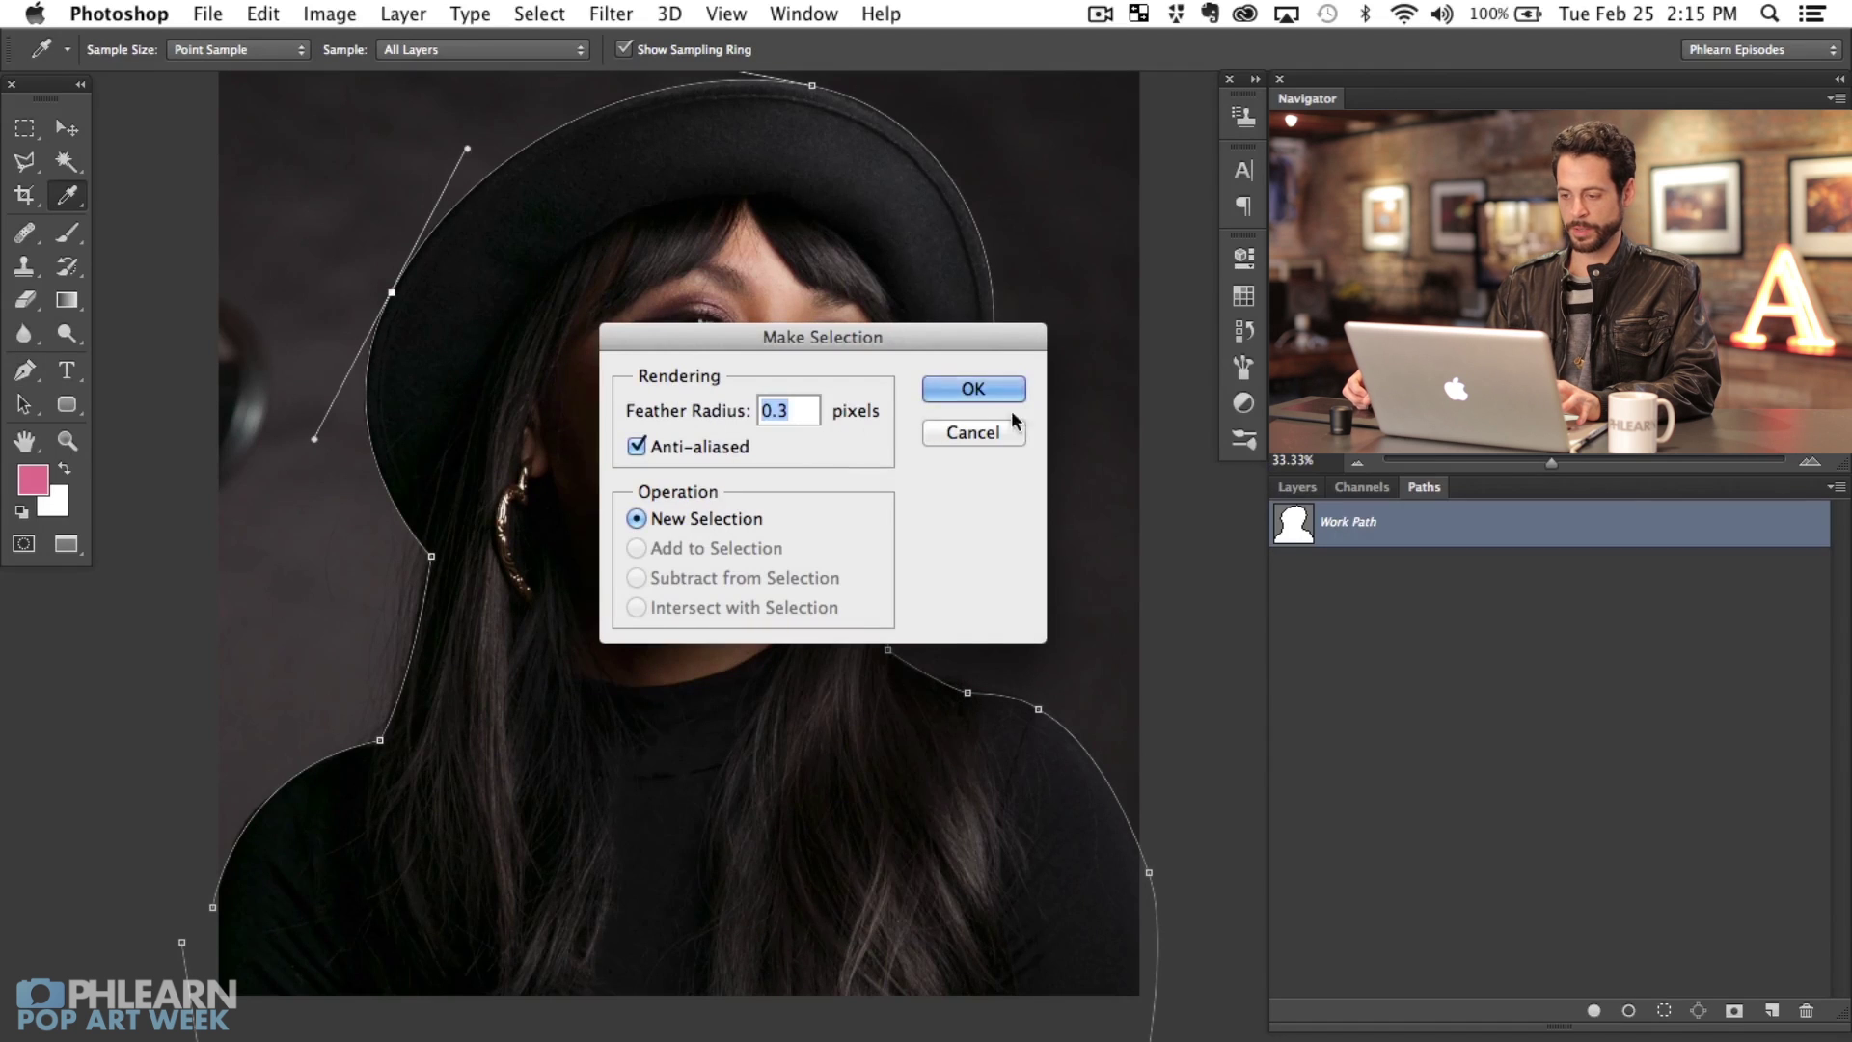
click(982, 386)
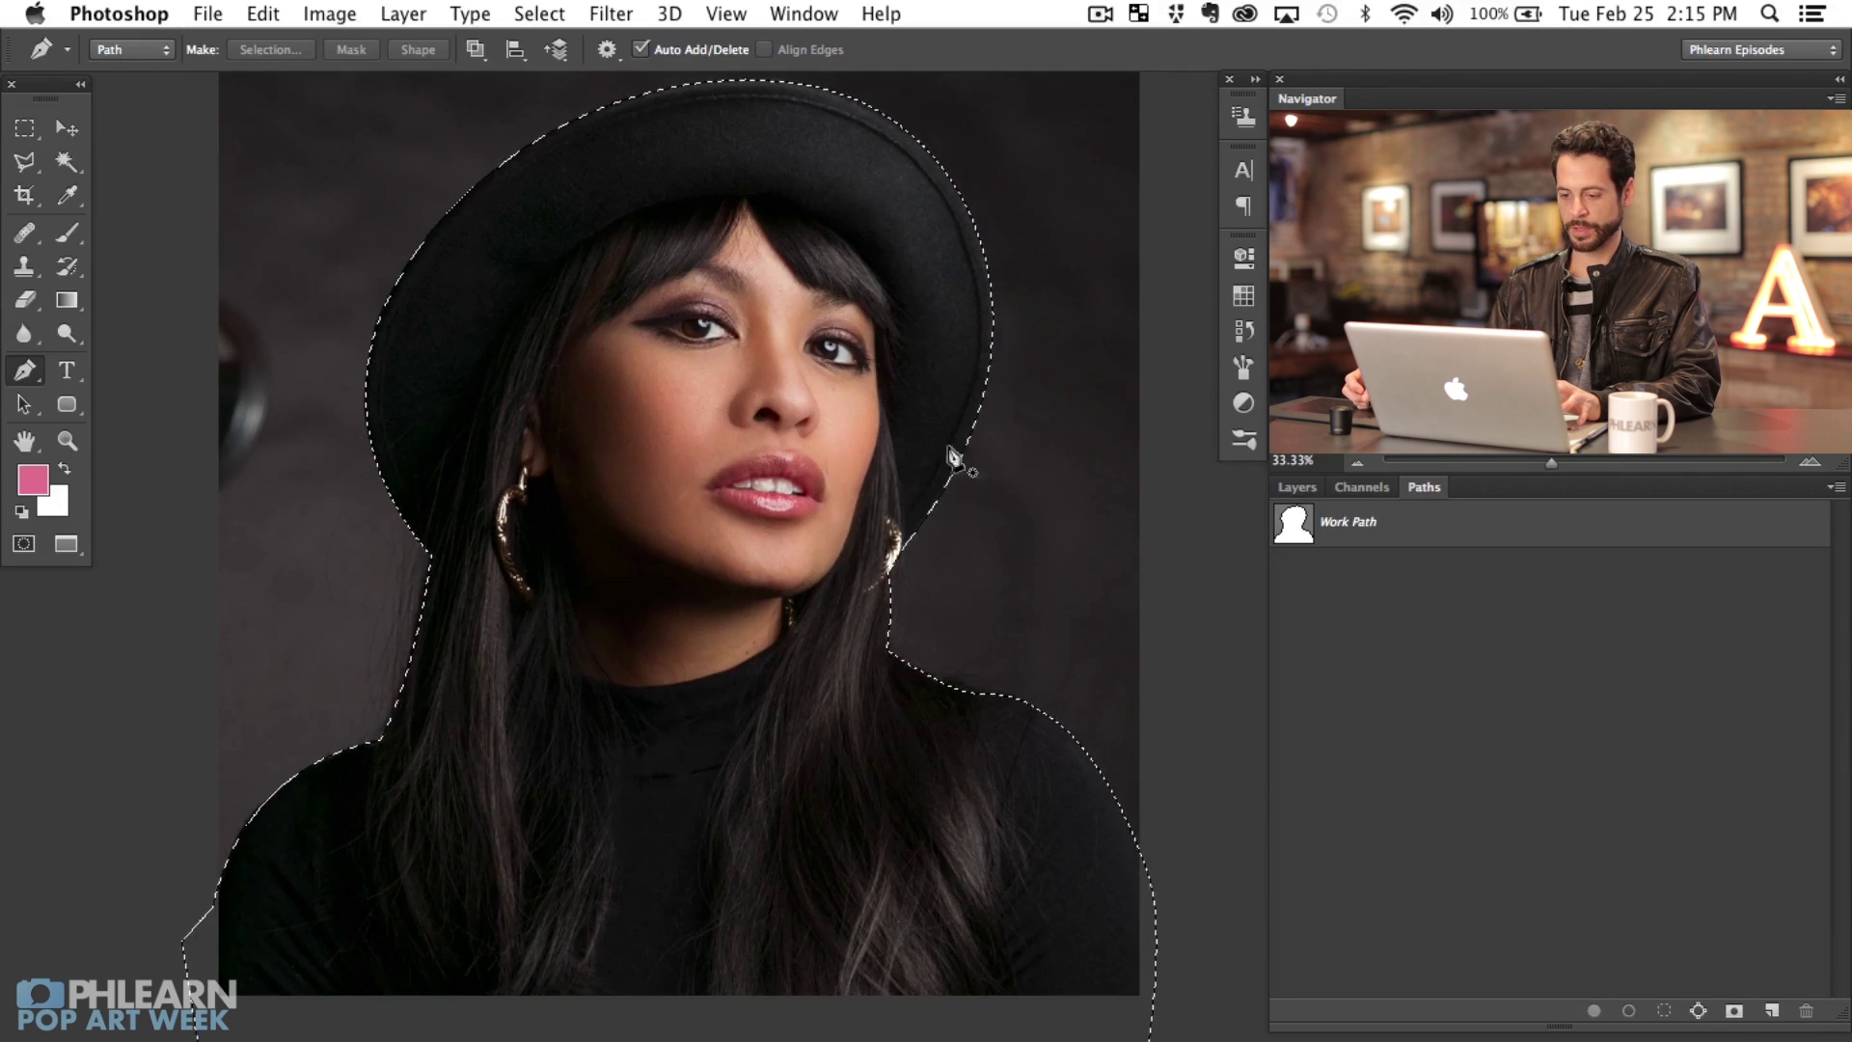
Step: Convert the Background into a regular layer named Layer 0 and add a layer mask from the selection
click(1297, 488)
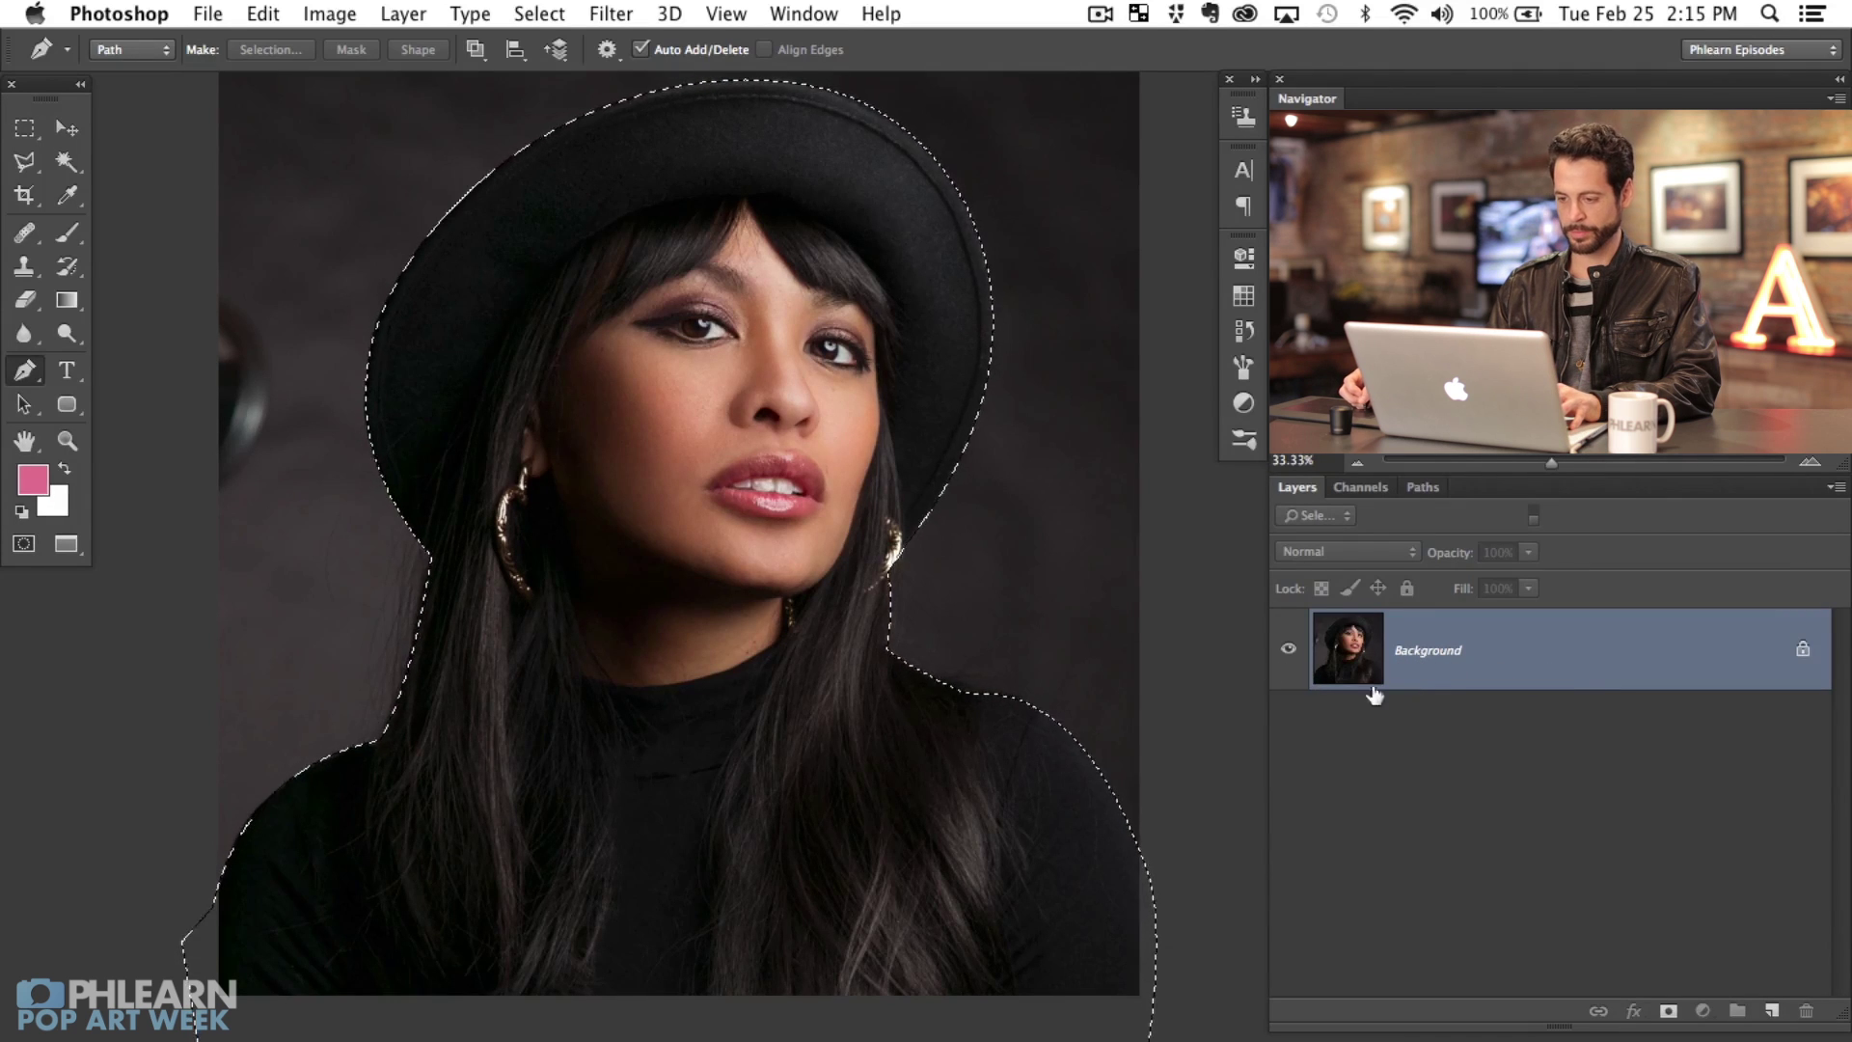
double_click(1529, 665)
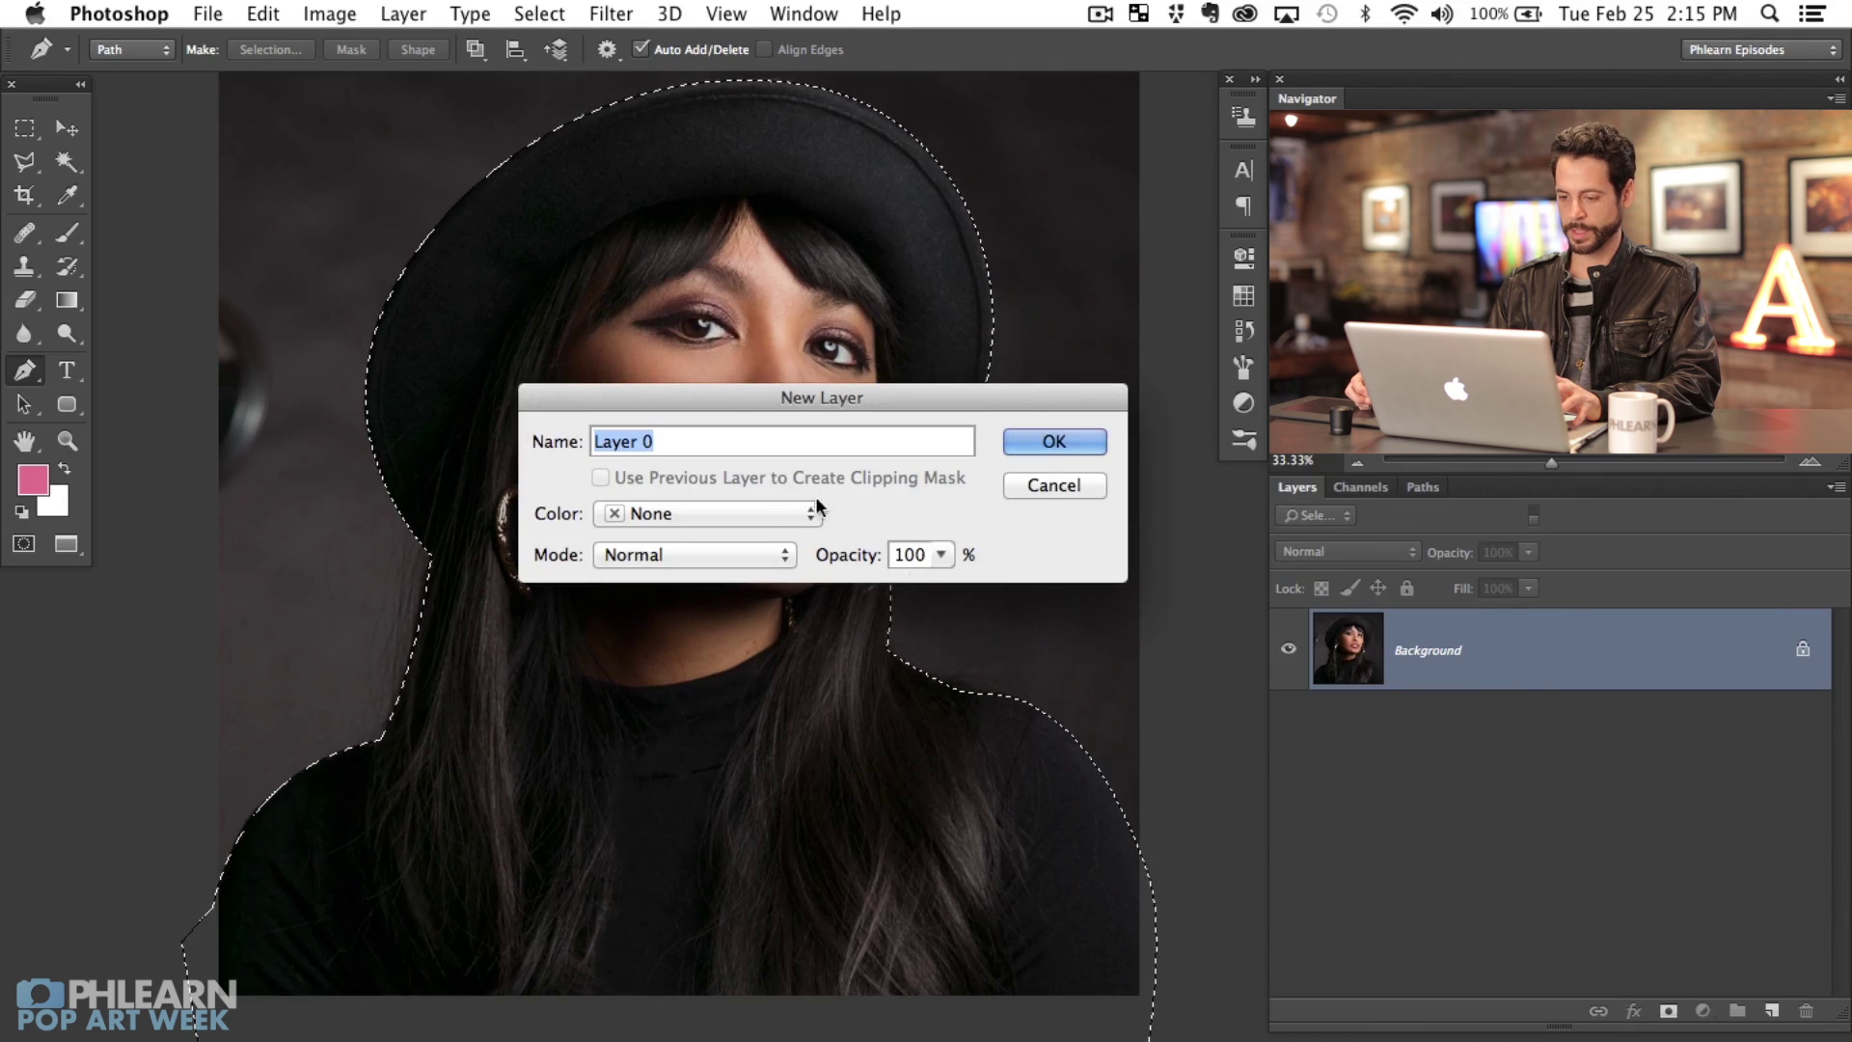
click(1055, 443)
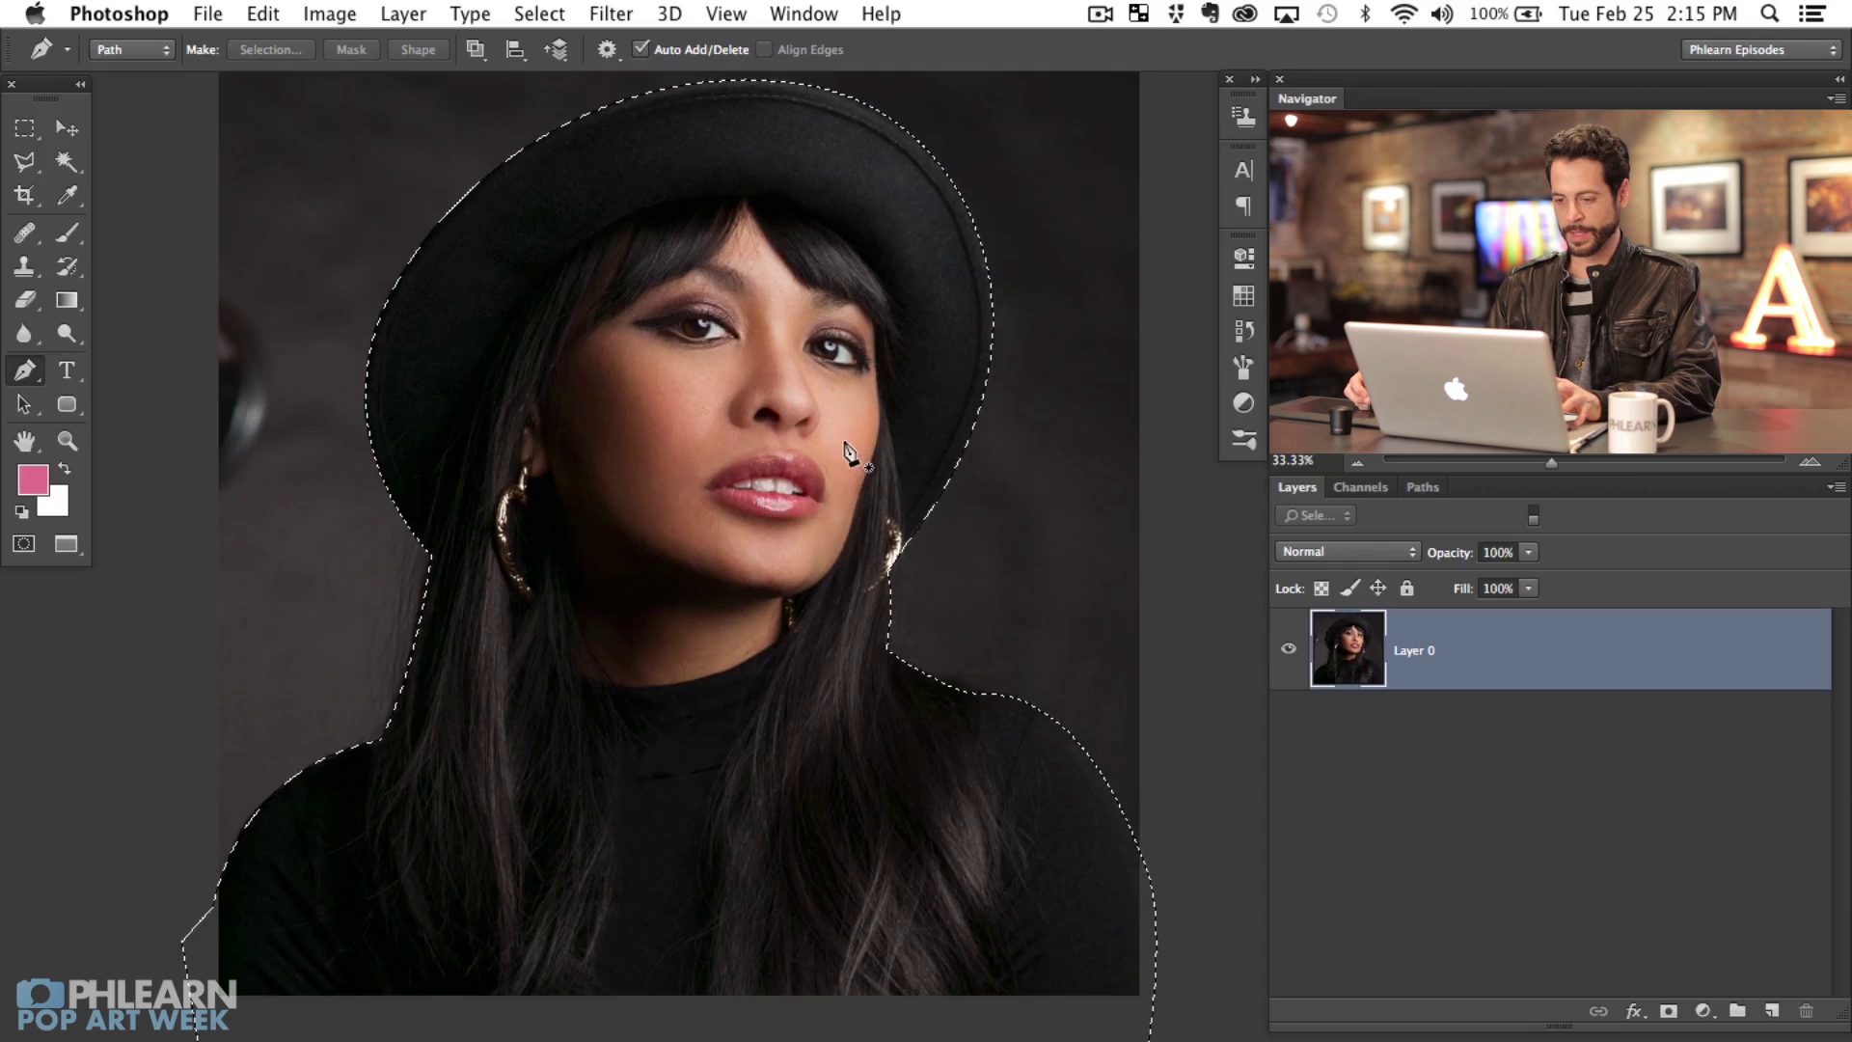
click(1669, 1011)
scroll(756, 604, up, 3)
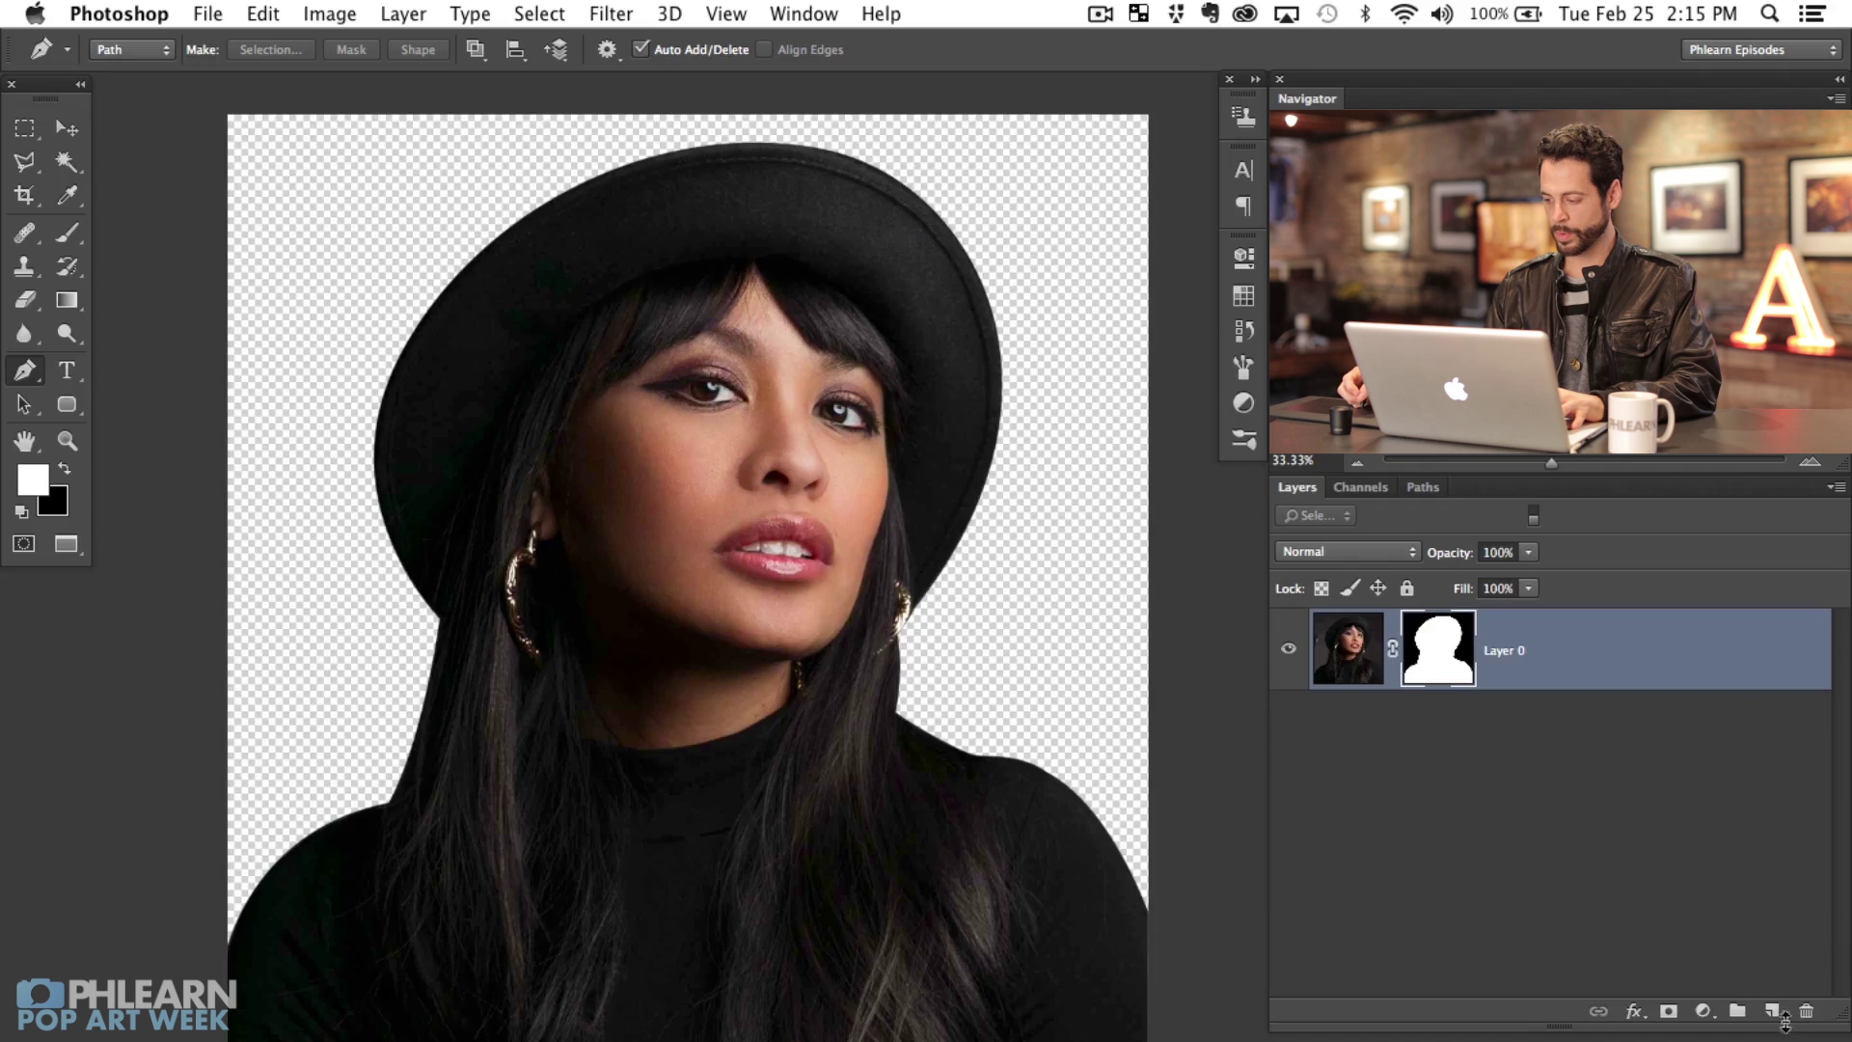
Step: Create a new layer beneath the masked portrait and fill it alternately with black and white, ending on white
super+click(1773, 1010)
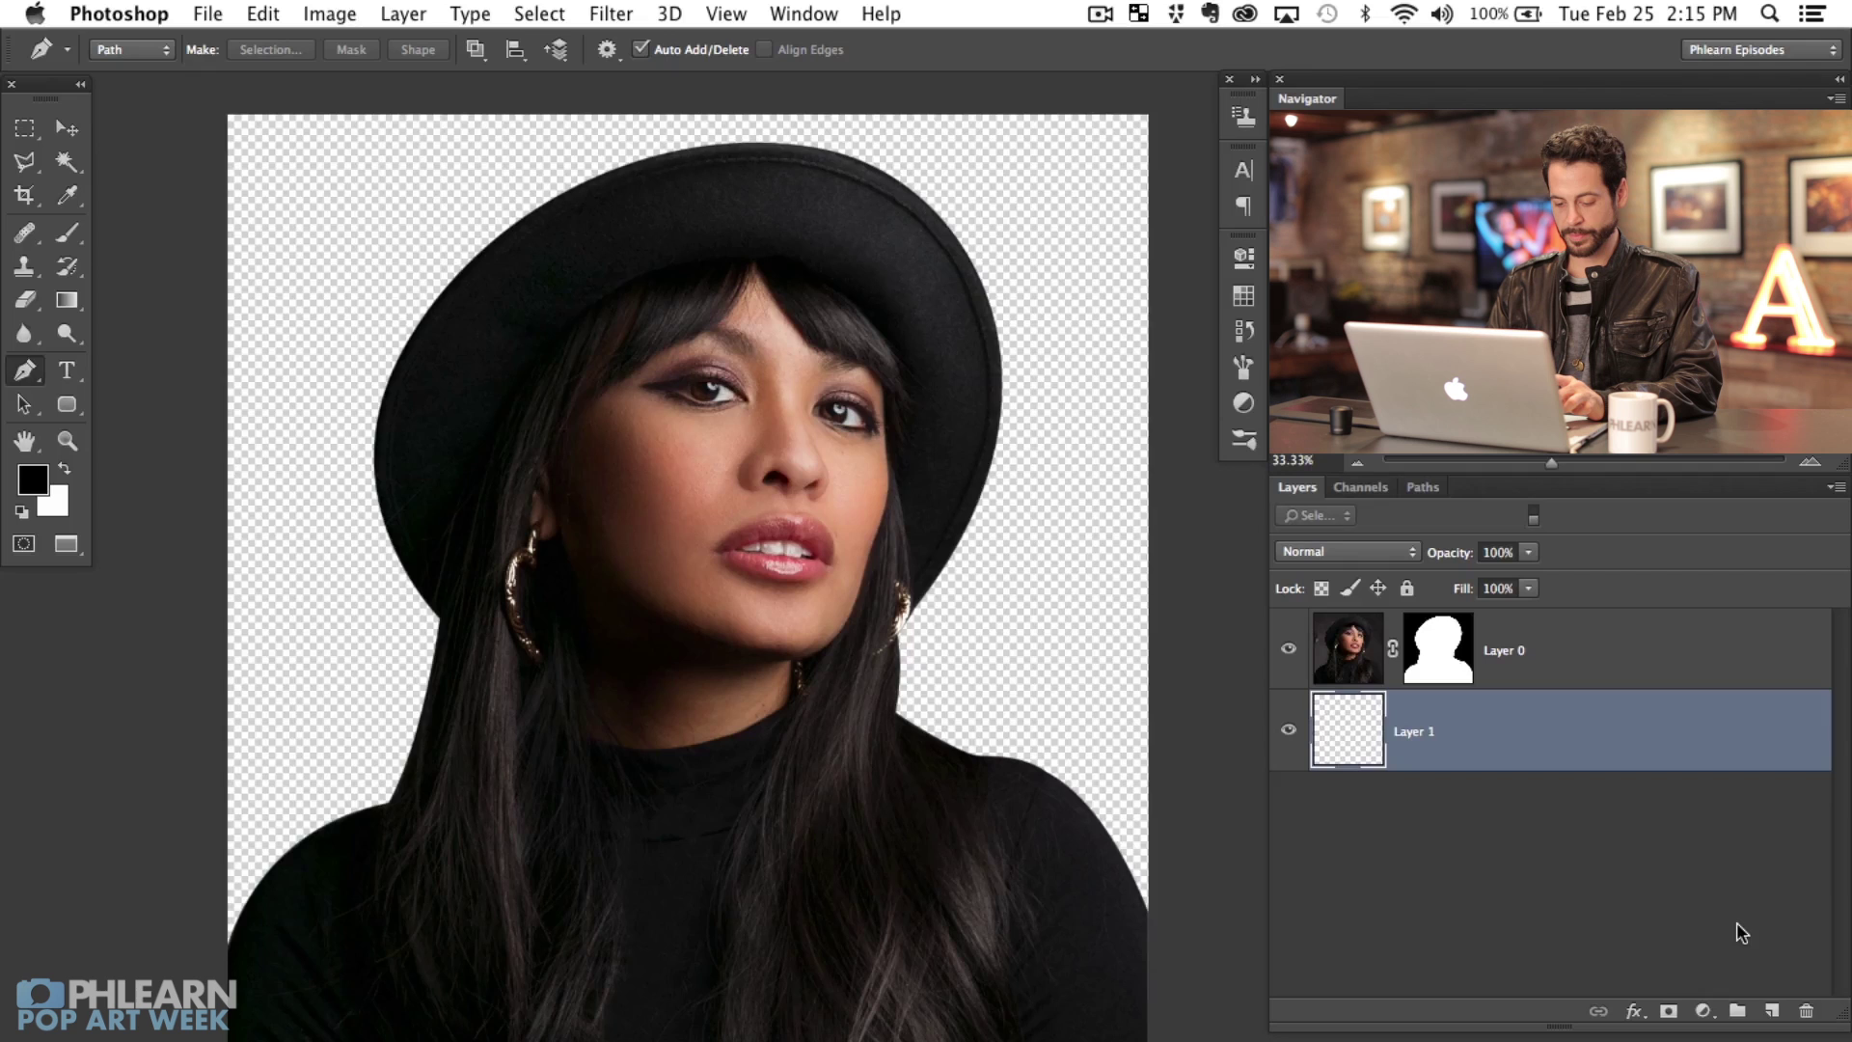
key(alt+BackSpace)
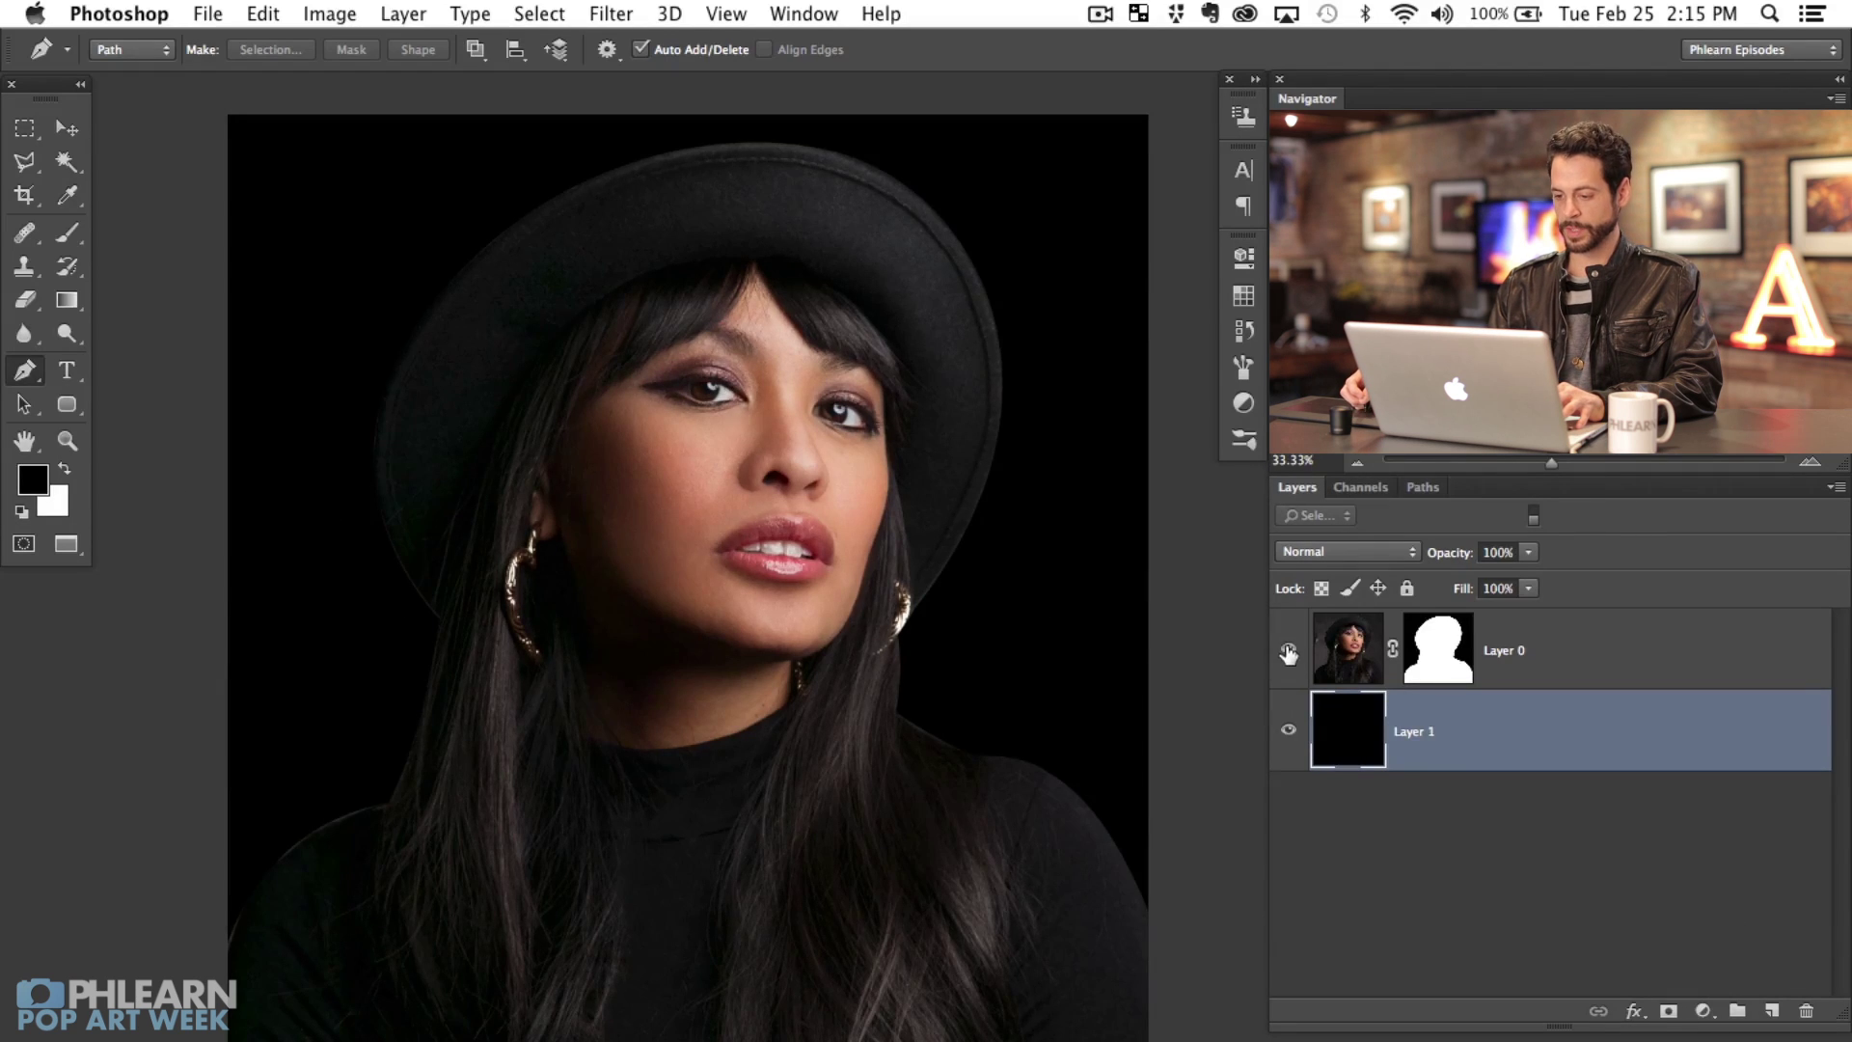
key(ctrl+BackSpace)
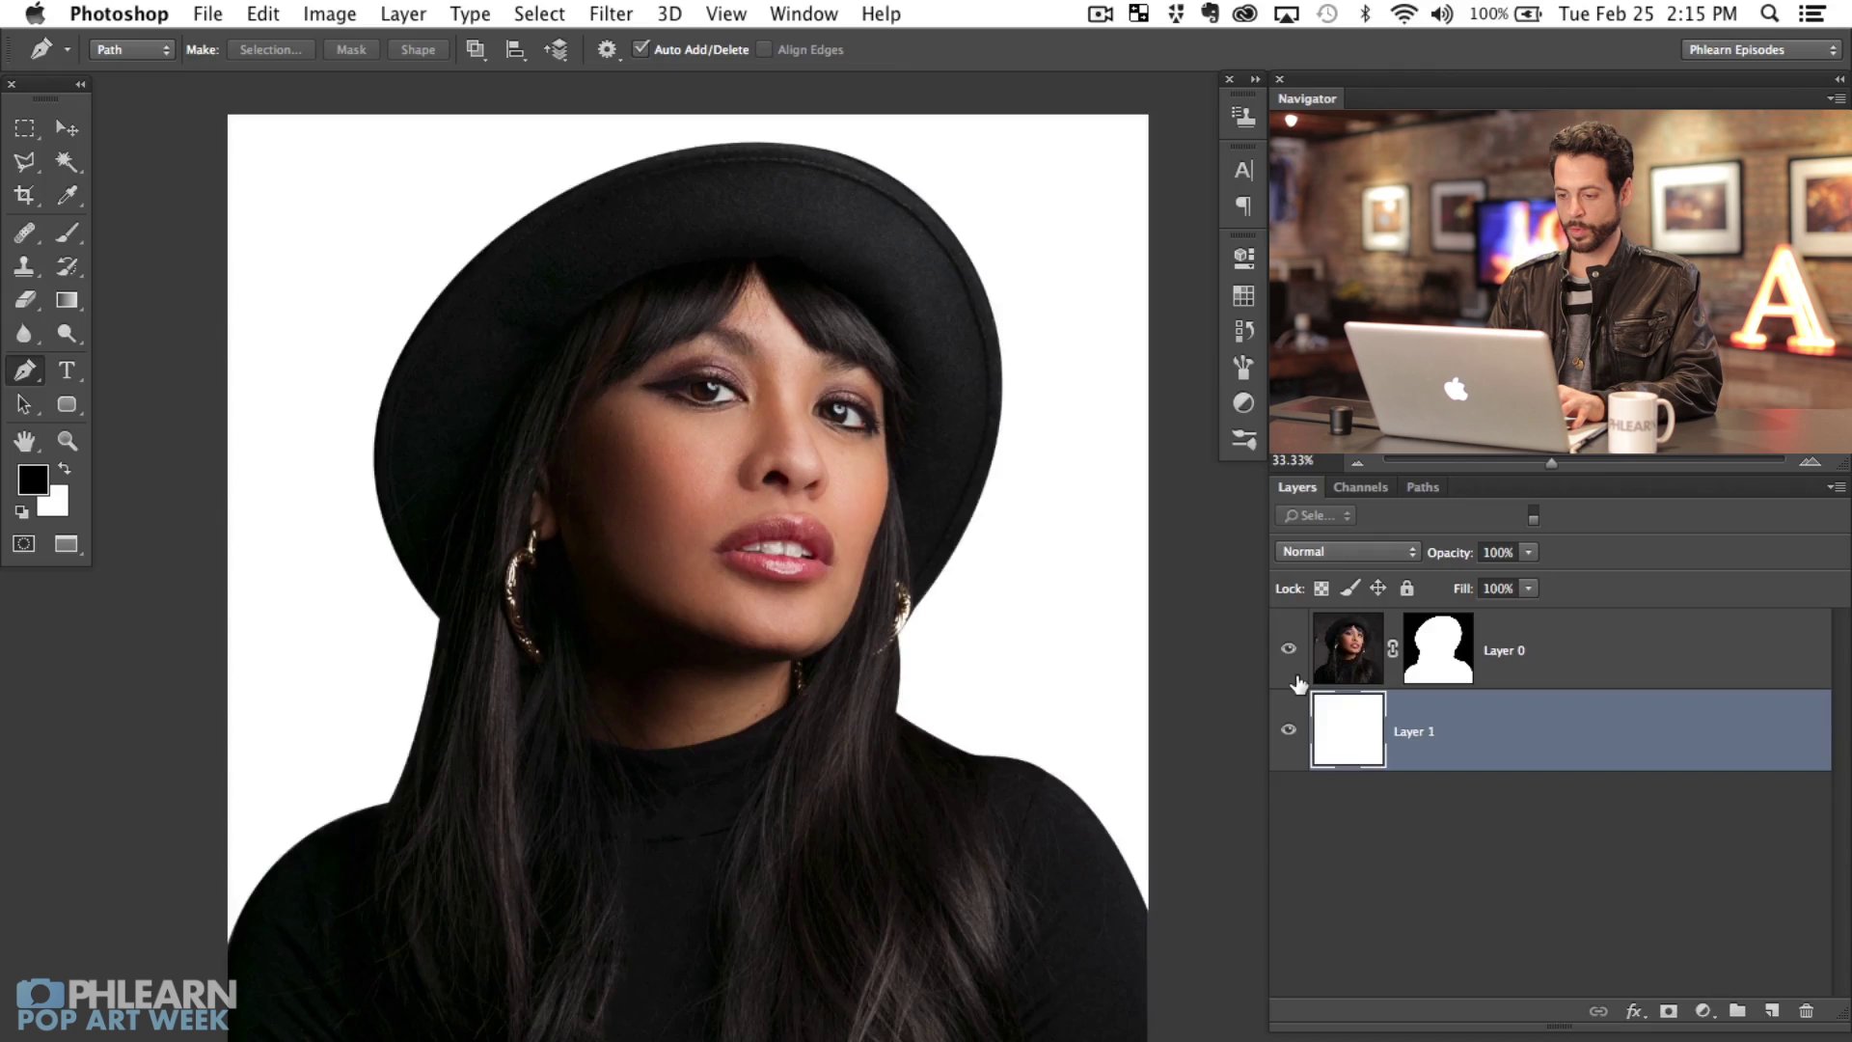
key(alt+BackSpace)
key(ctrl+BackSpace)
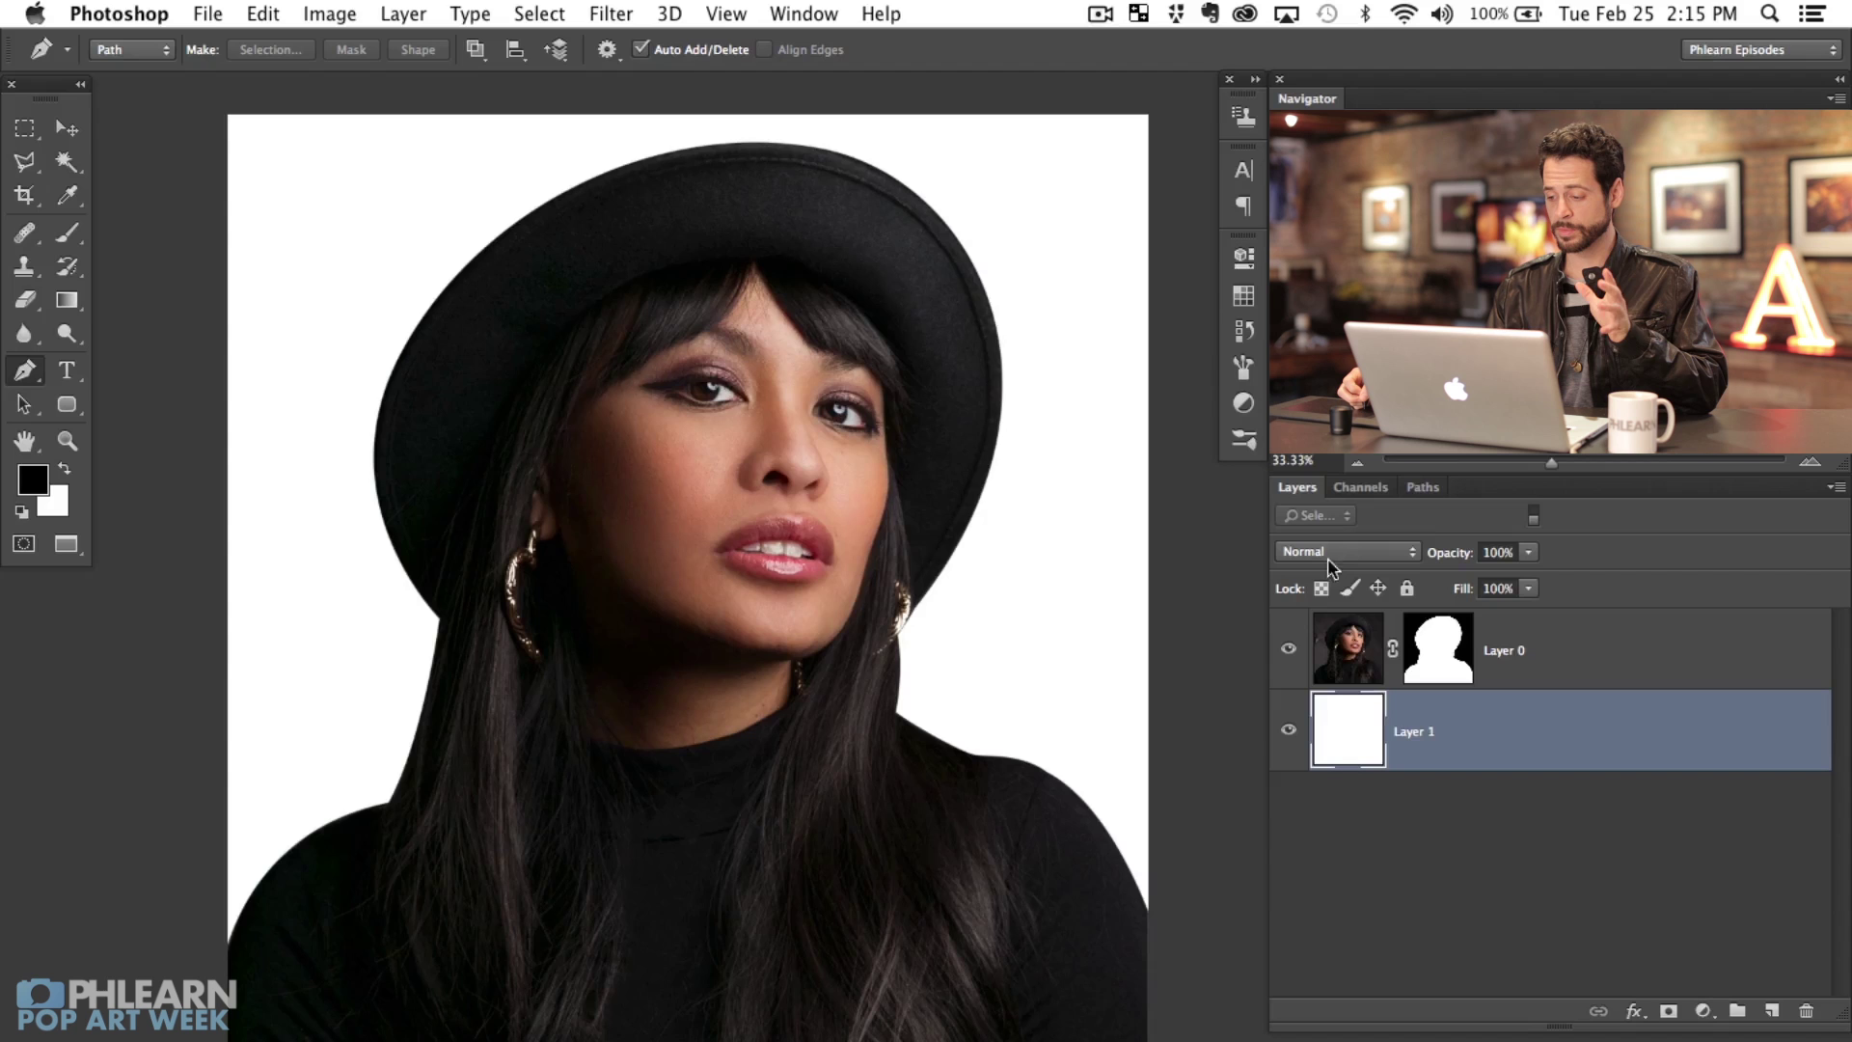
Step: Toggle the visibility of the portrait layer to compare it with the white background layer
click(1289, 649)
click(1289, 649)
click(1289, 650)
click(1289, 649)
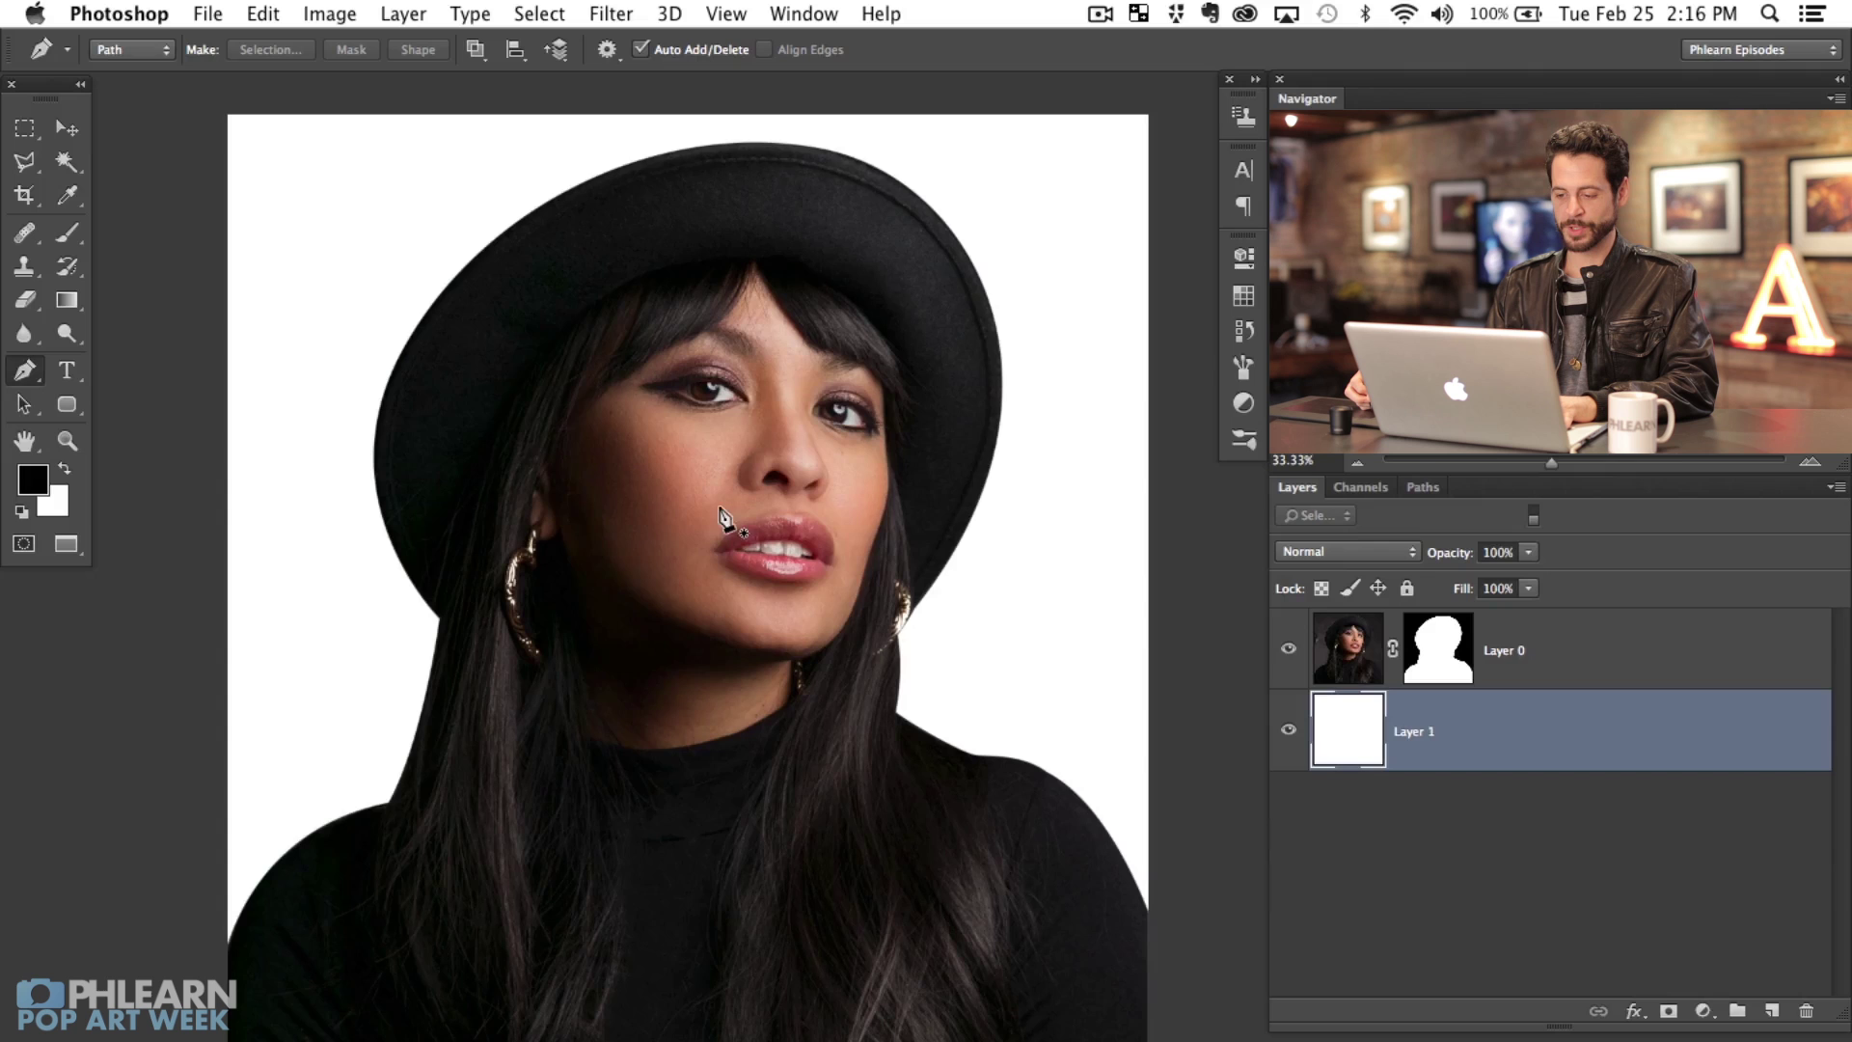
Step: Switch to floating document windows, bring the paint splatter image 2A5A0719.jpg to the front and enlarge it to full-screen view
key(f)
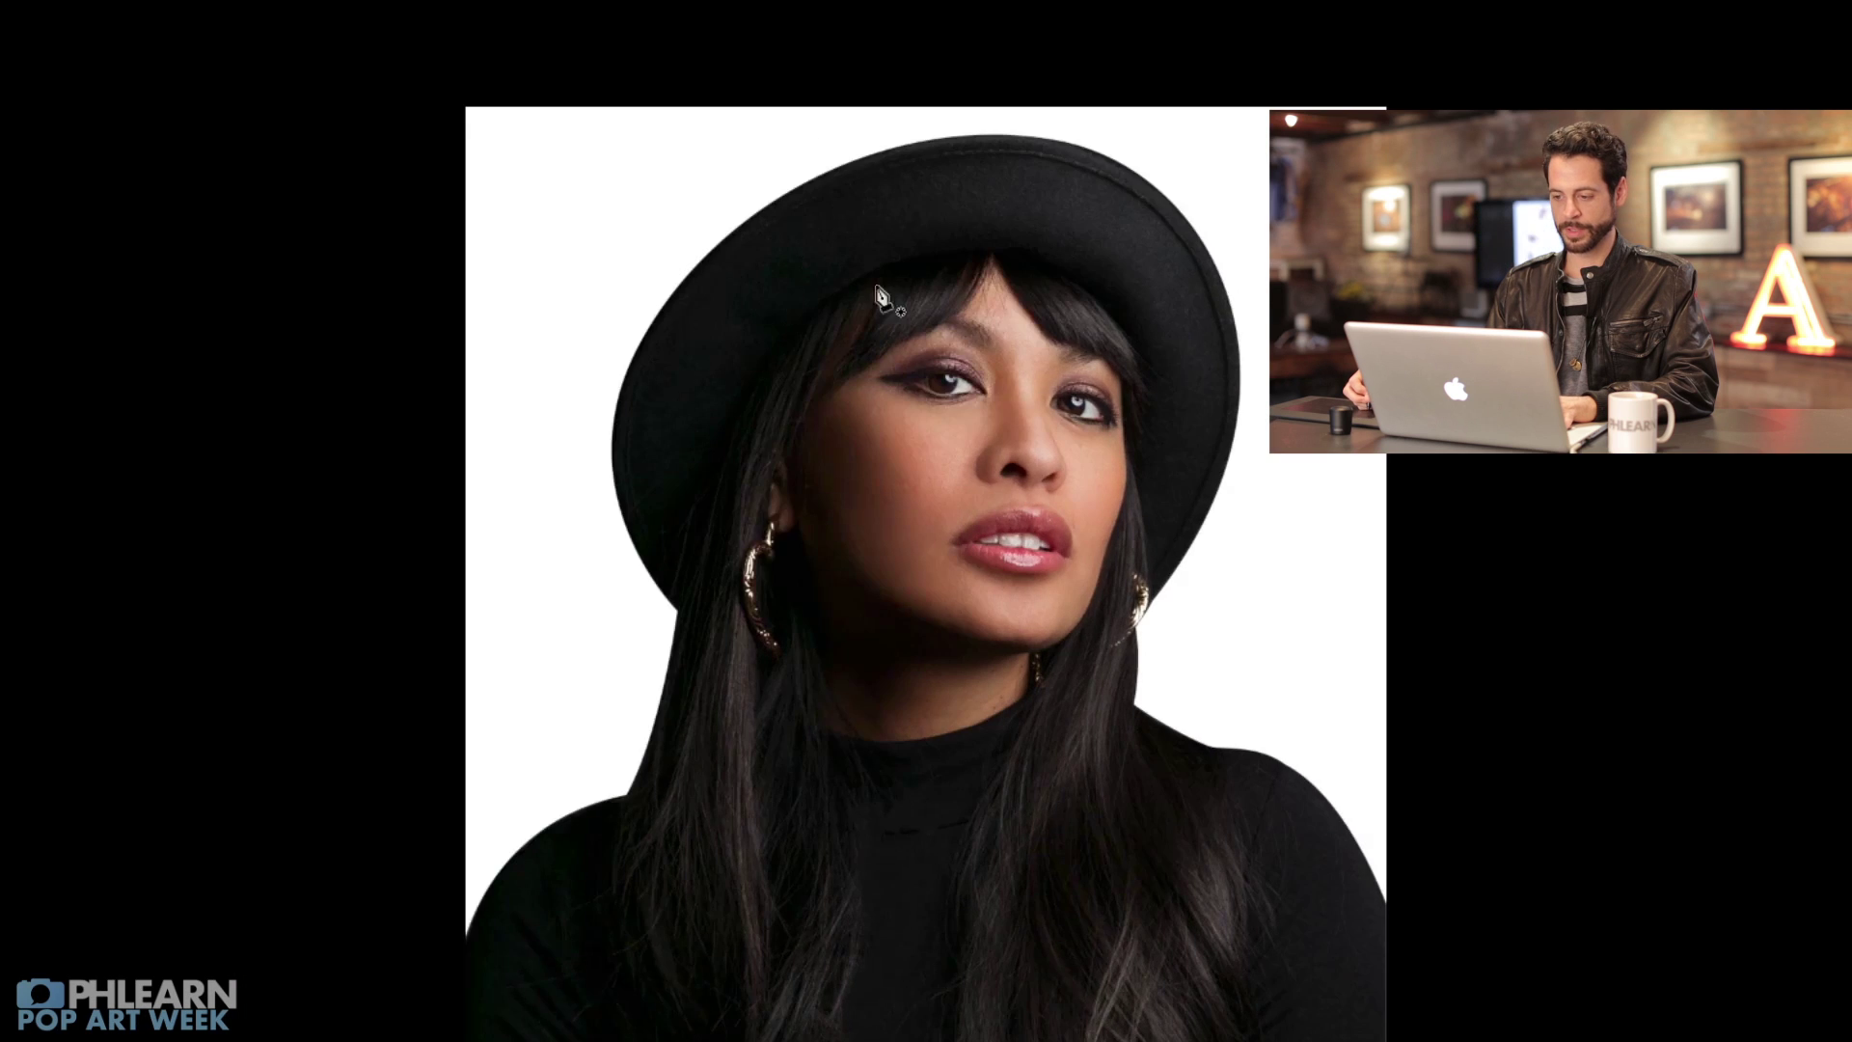
key(f)
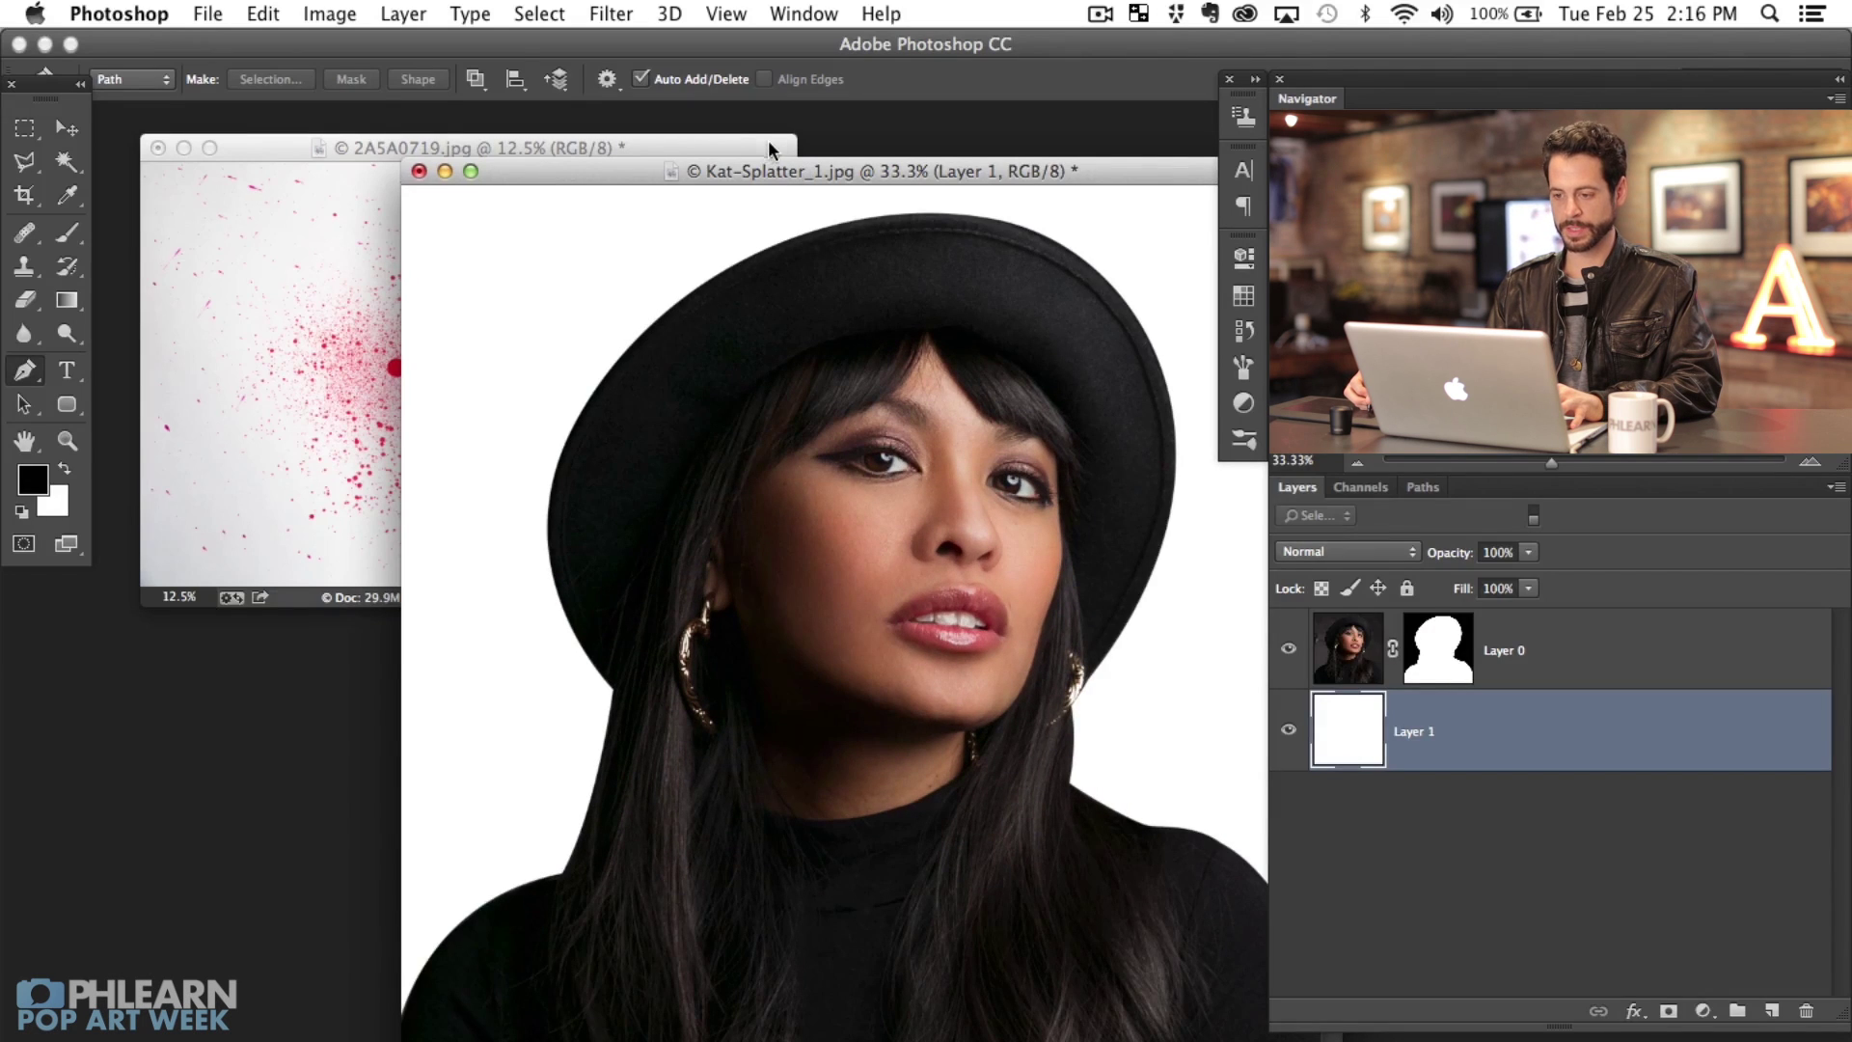
mouse_move(725, 135)
mouse_down()
mouse_move(702, 136)
mouse_move(718, 132)
mouse_up()
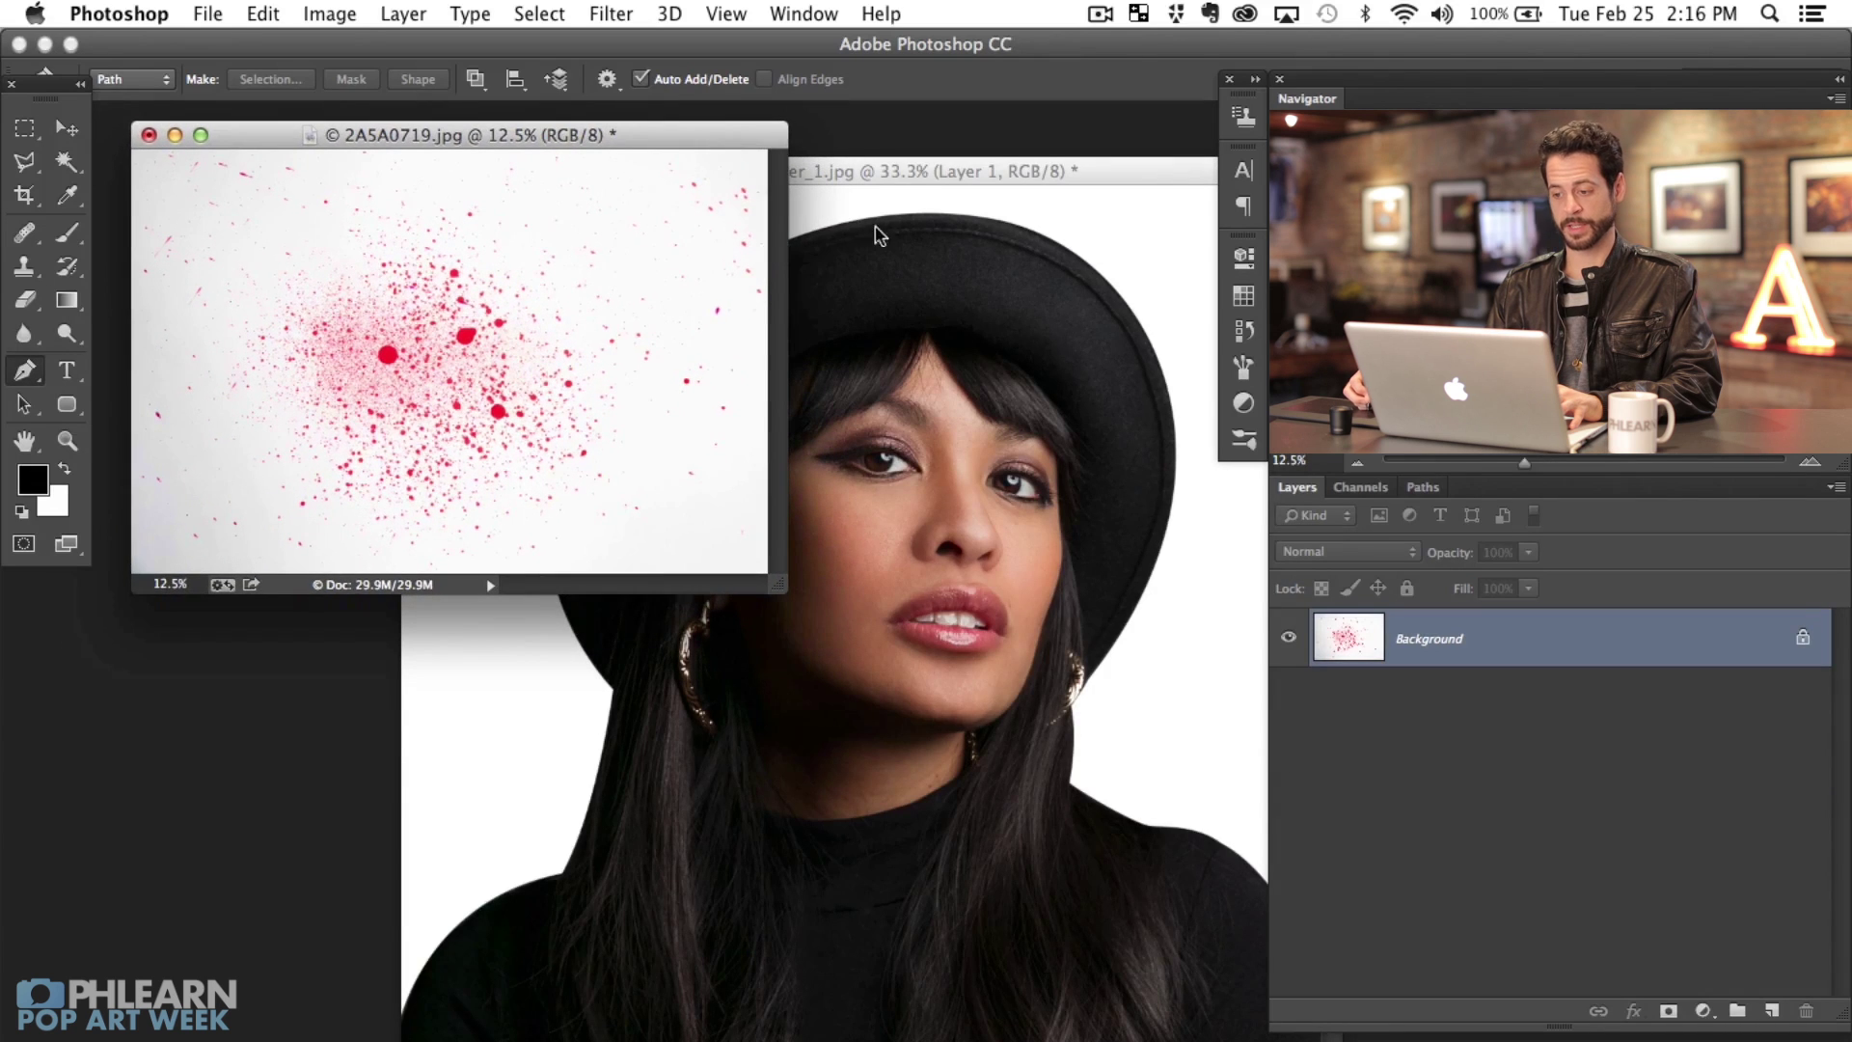
drag(914, 170, 898, 153)
drag(751, 132, 770, 132)
click(770, 135)
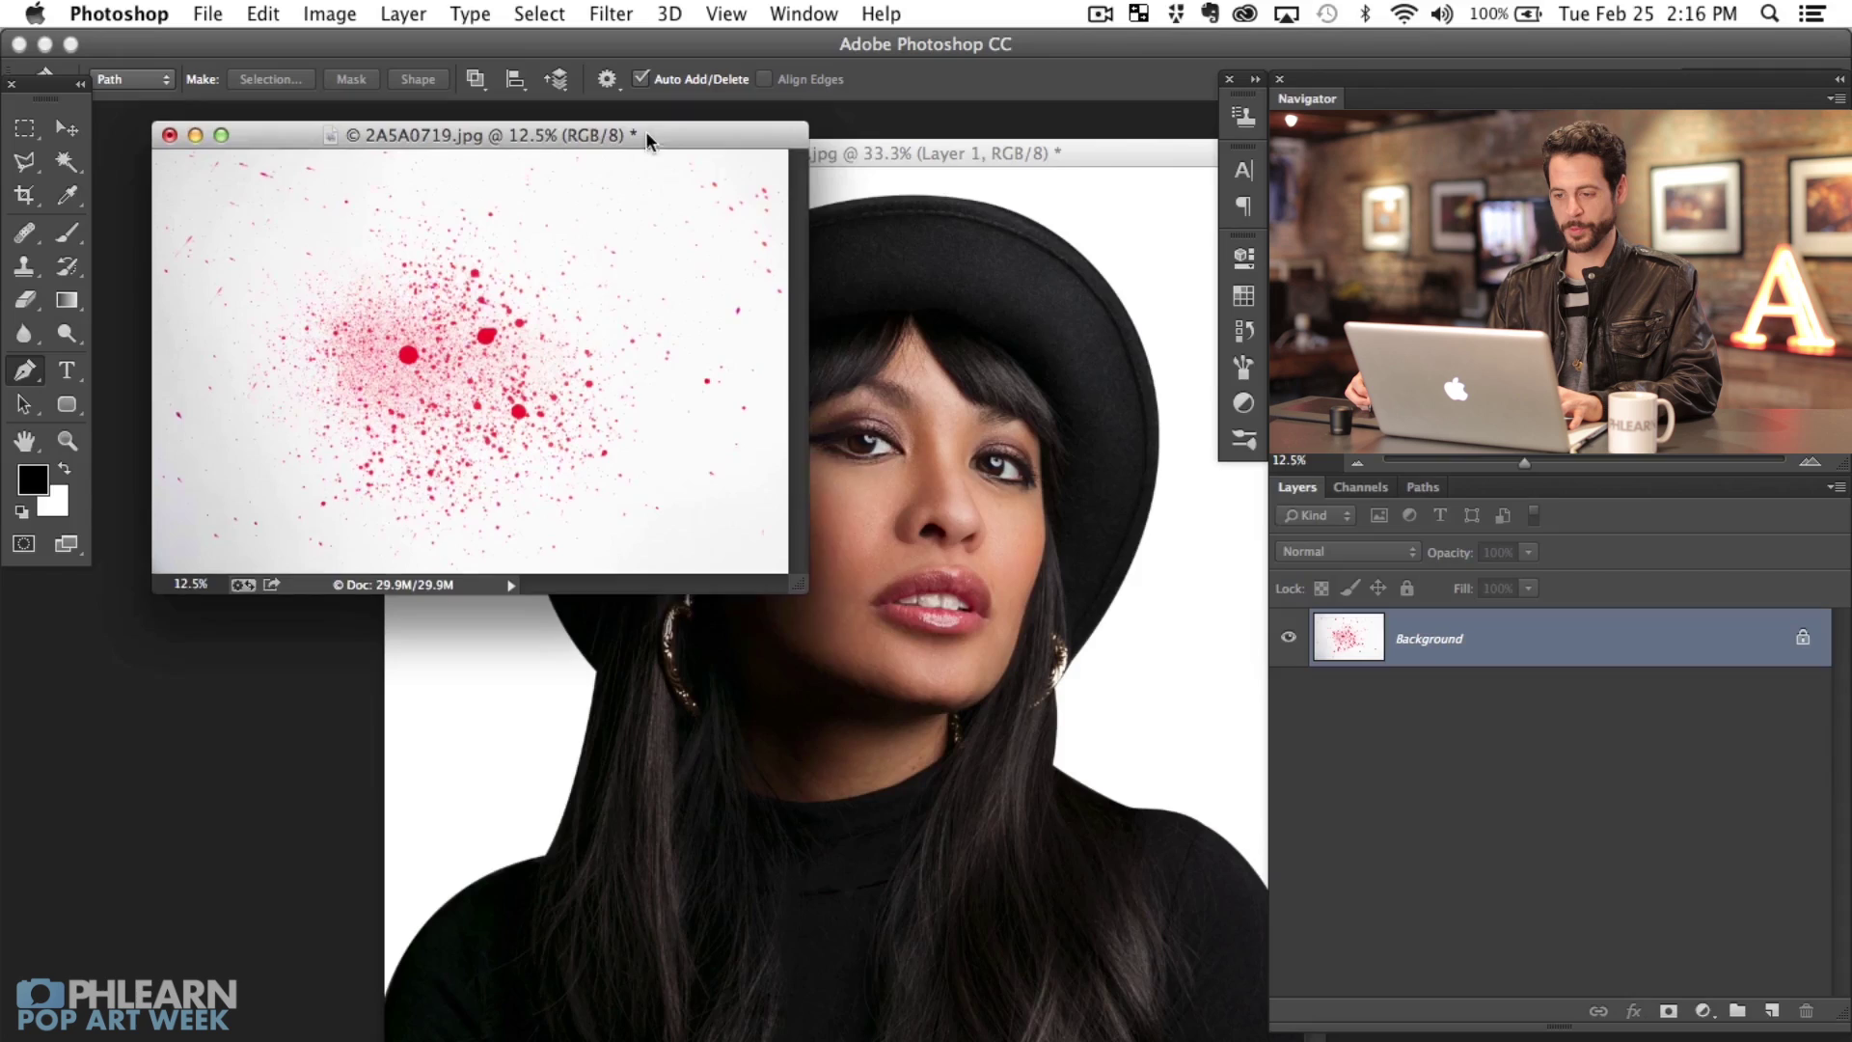
drag(655, 135, 698, 155)
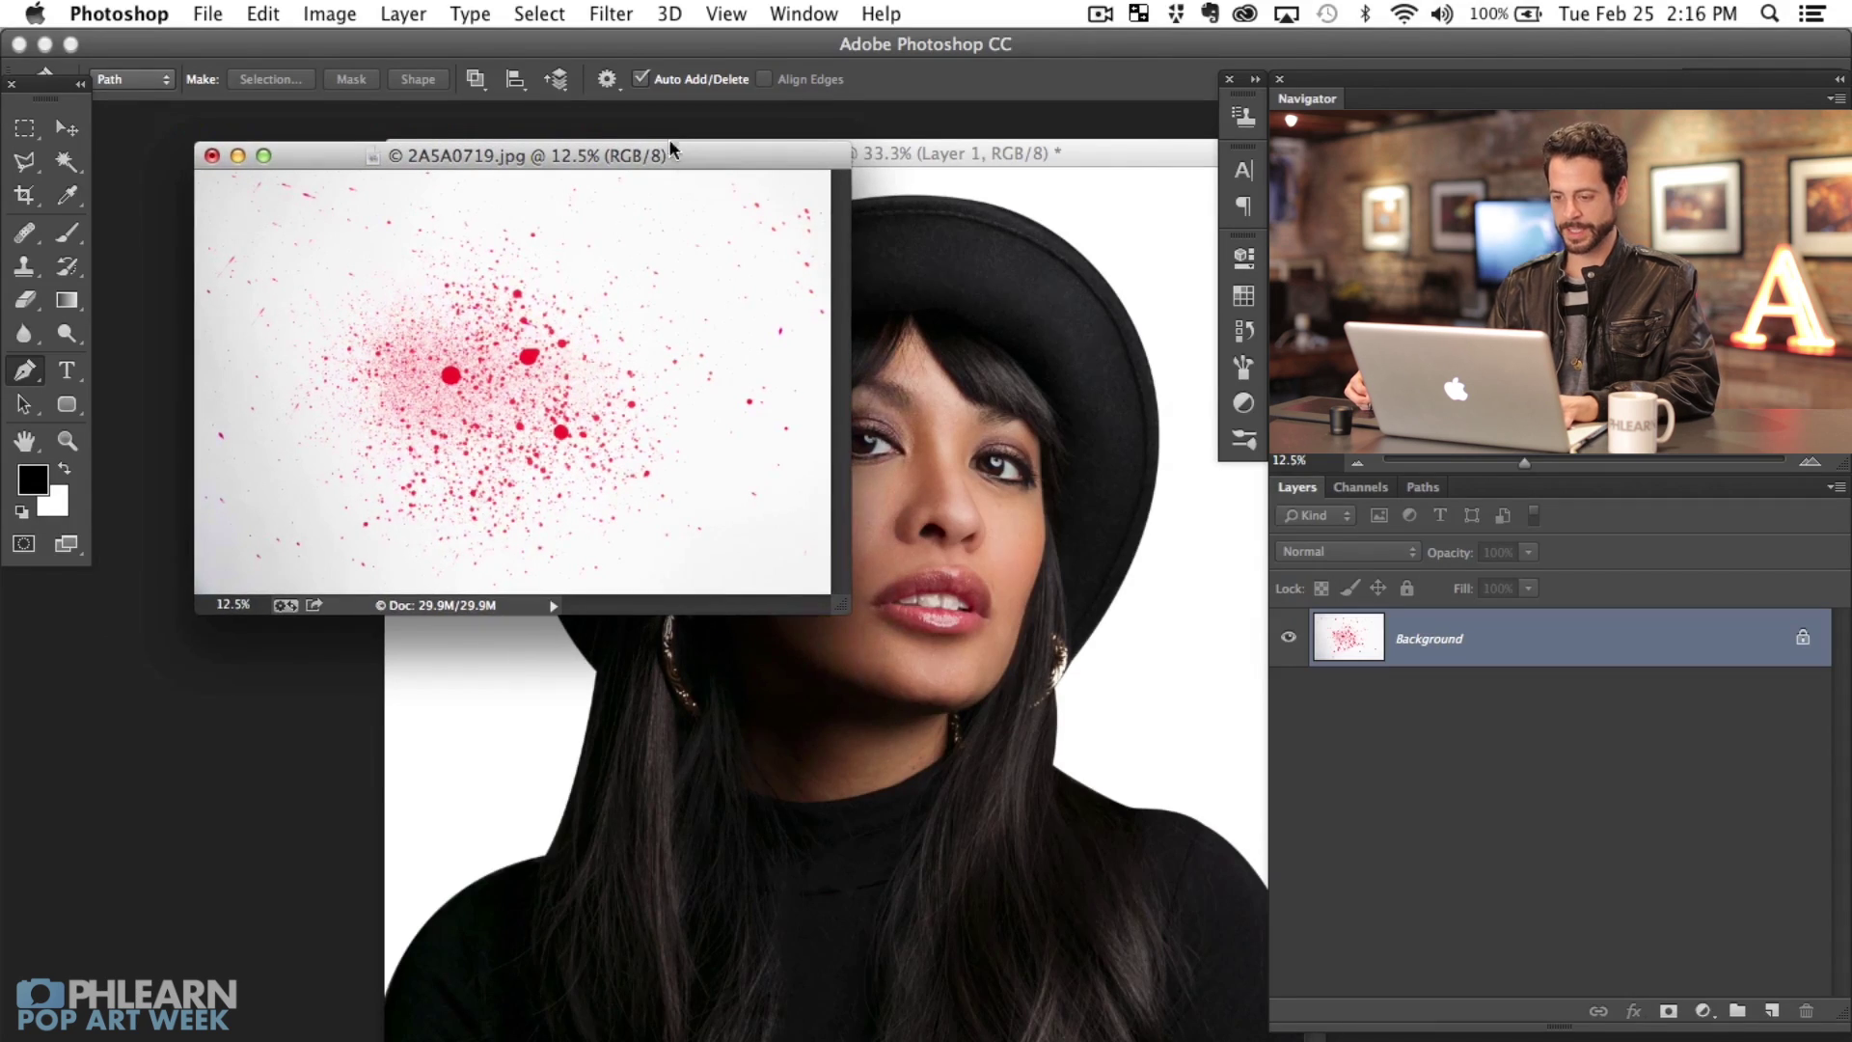
key(f)
Step: Examine the red paint splatter up close and as a whole
key(super+equal)
key(super+equal)
key(super+equal)
key(super+equal)
key(super+equal)
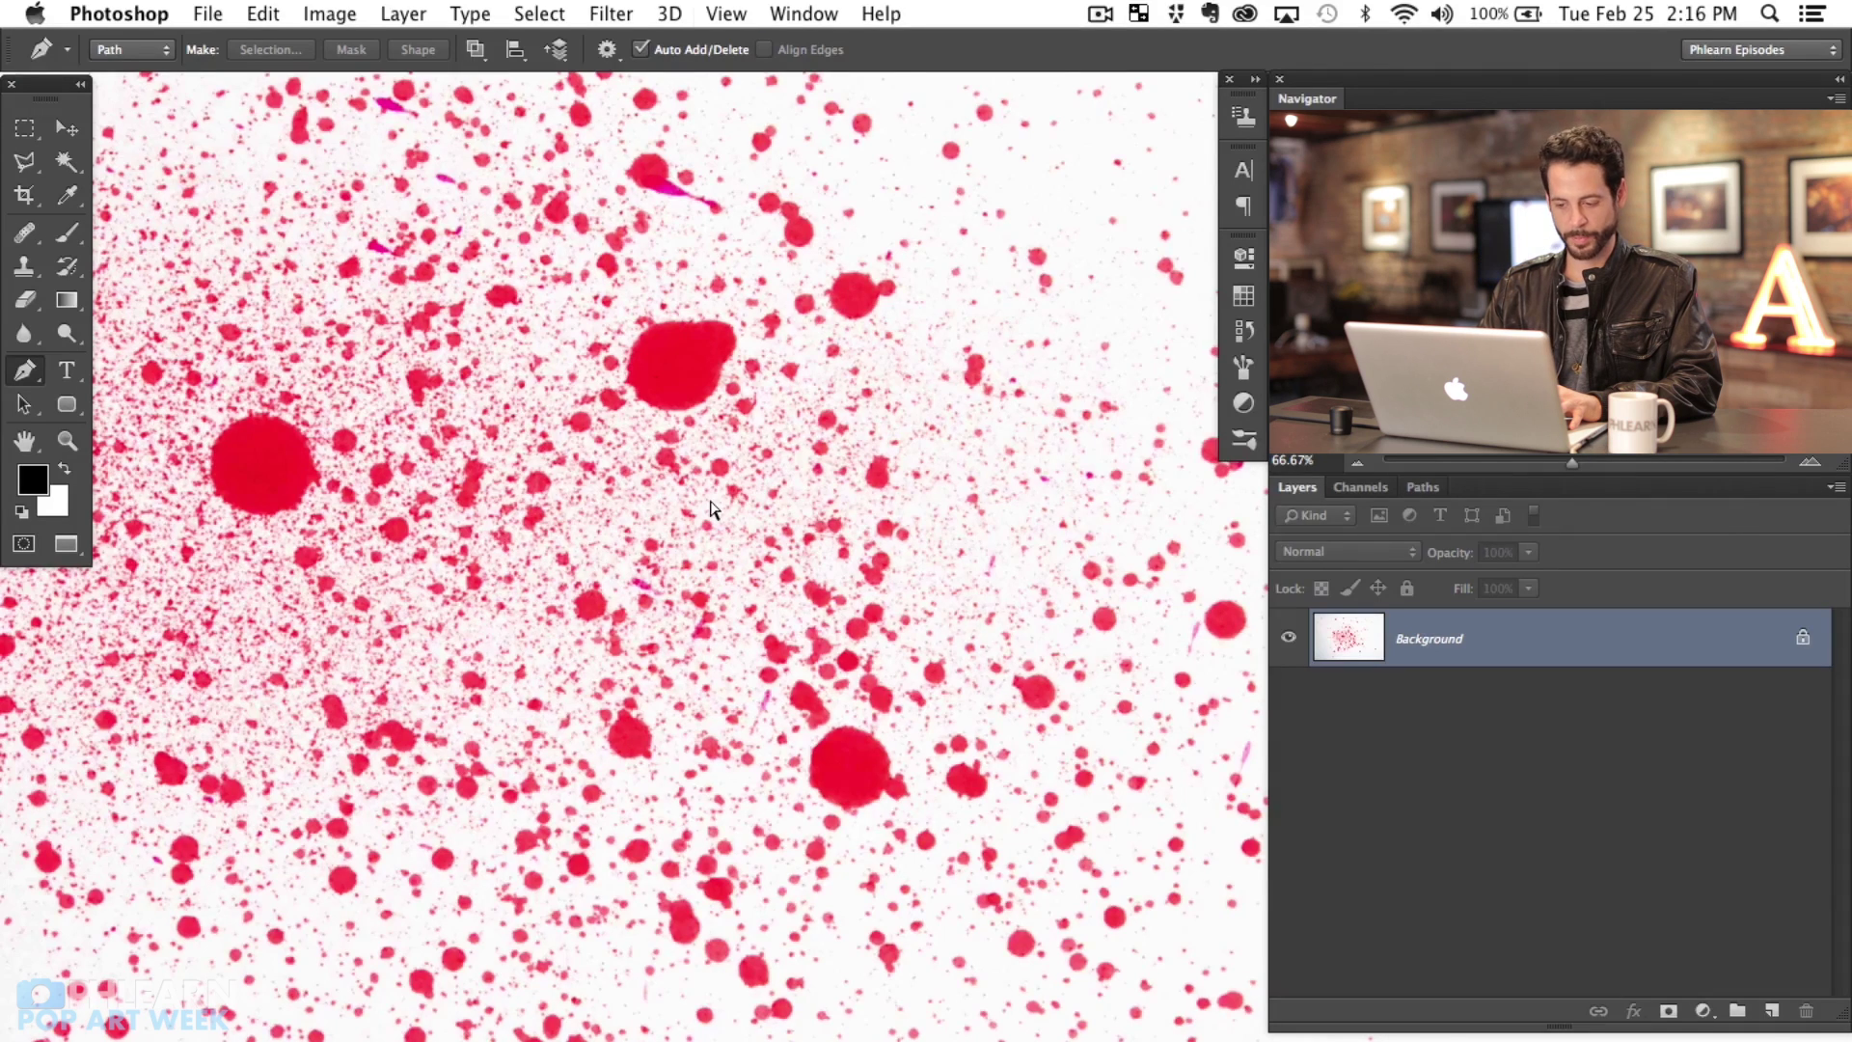
key(super+minus)
key(super+minus)
key(super+minus)
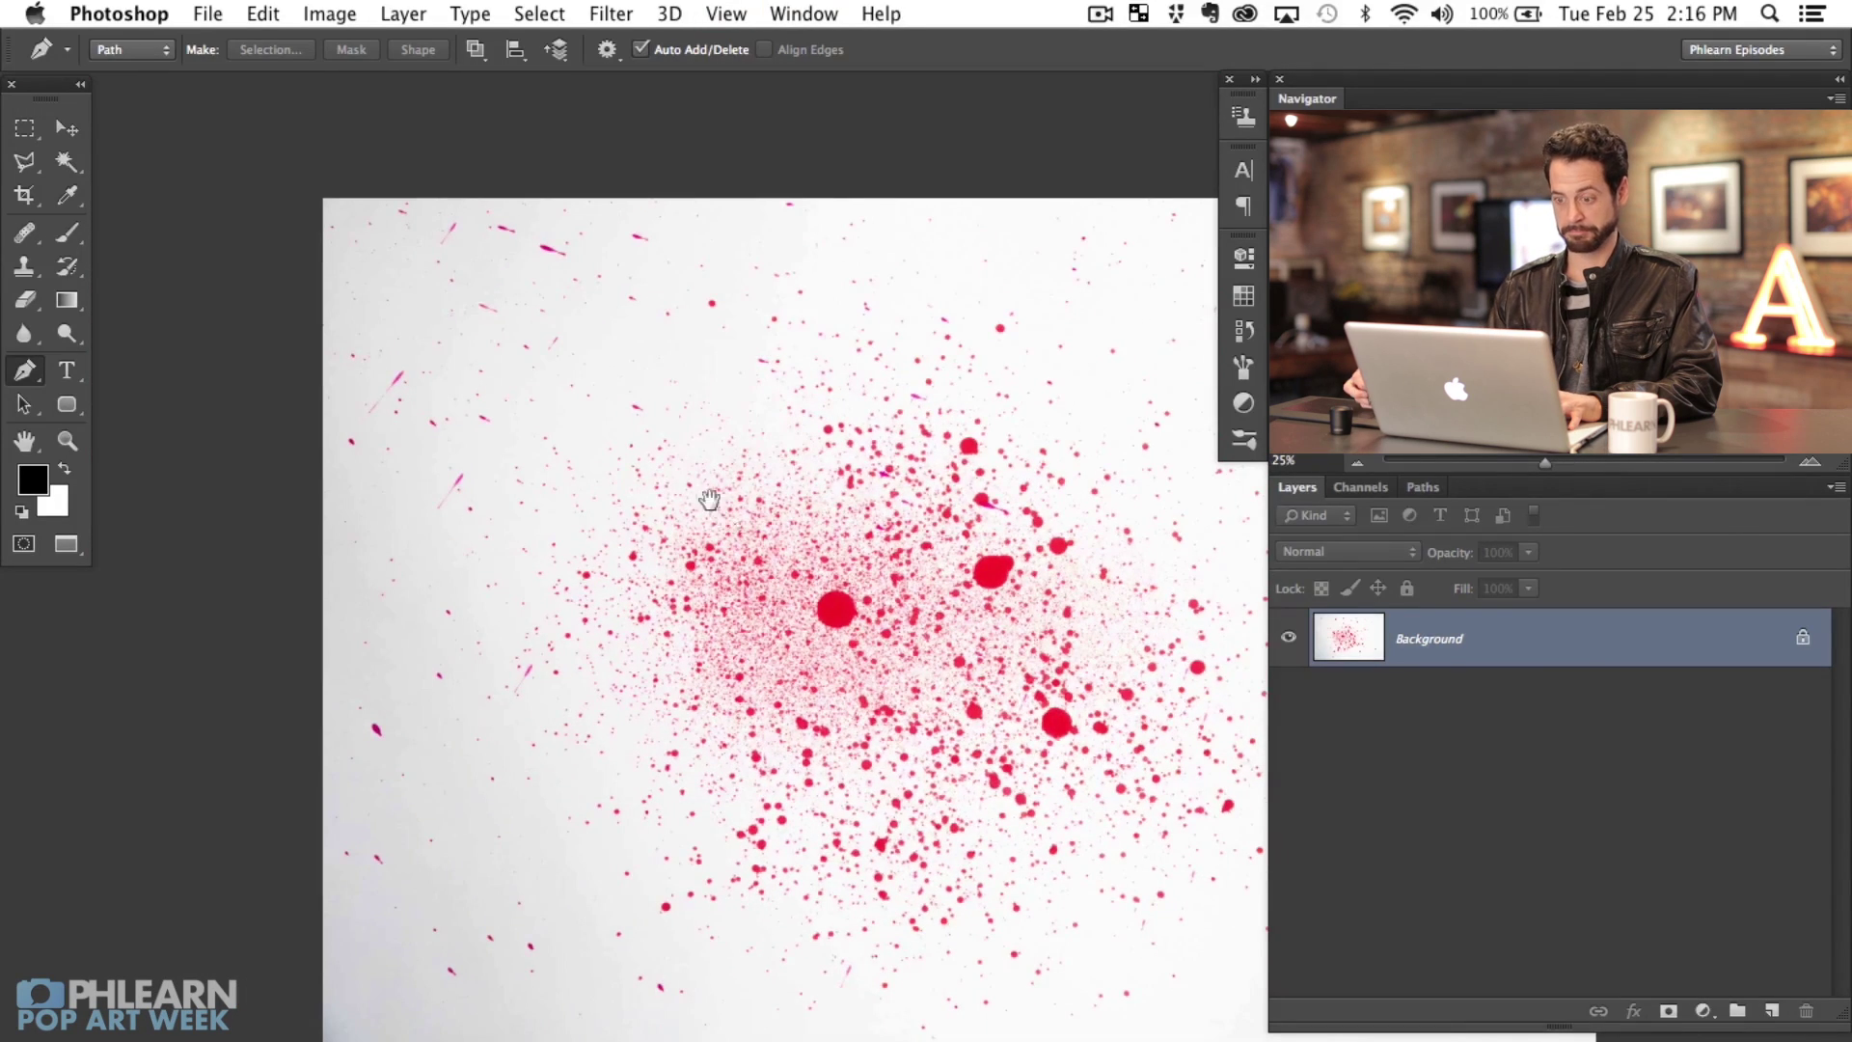
drag(804, 858, 475, 636)
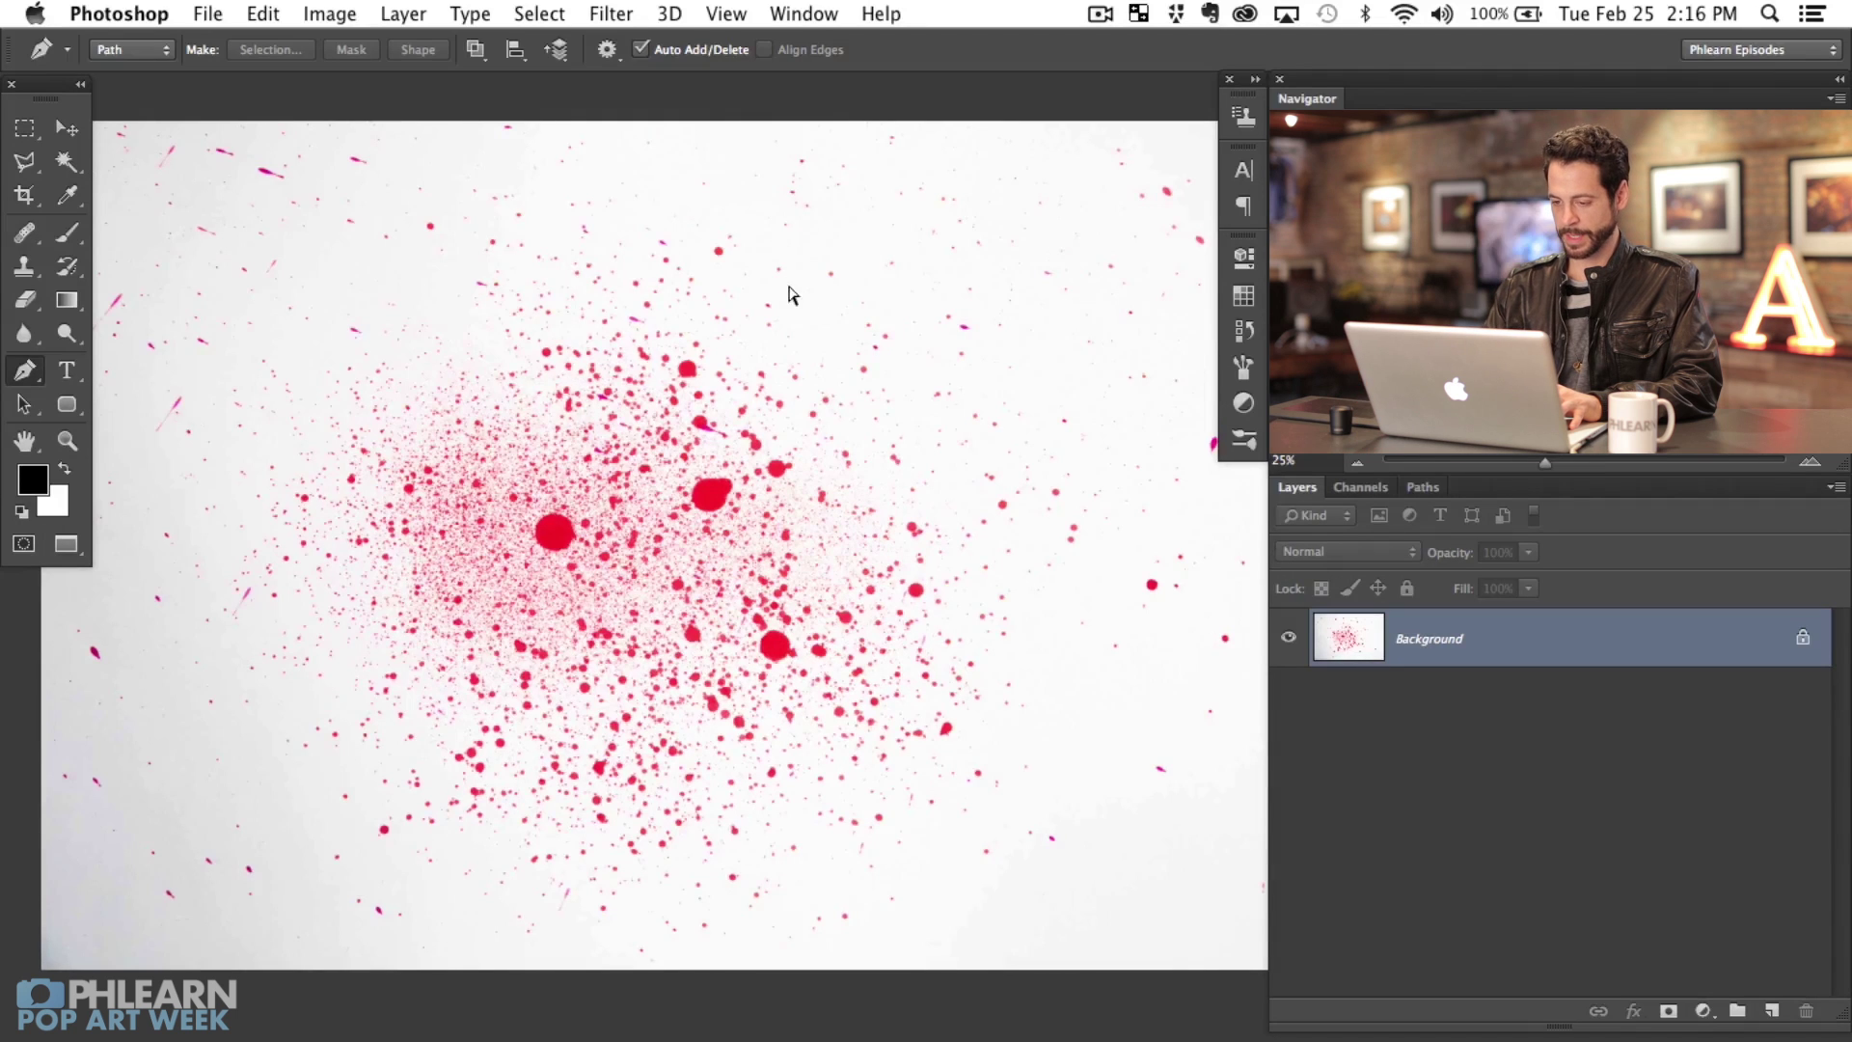
Step: Apply Levels to the splatter image with the black input at 26 and the white input at 237
key(super+l)
drag(484, 509, 462, 508)
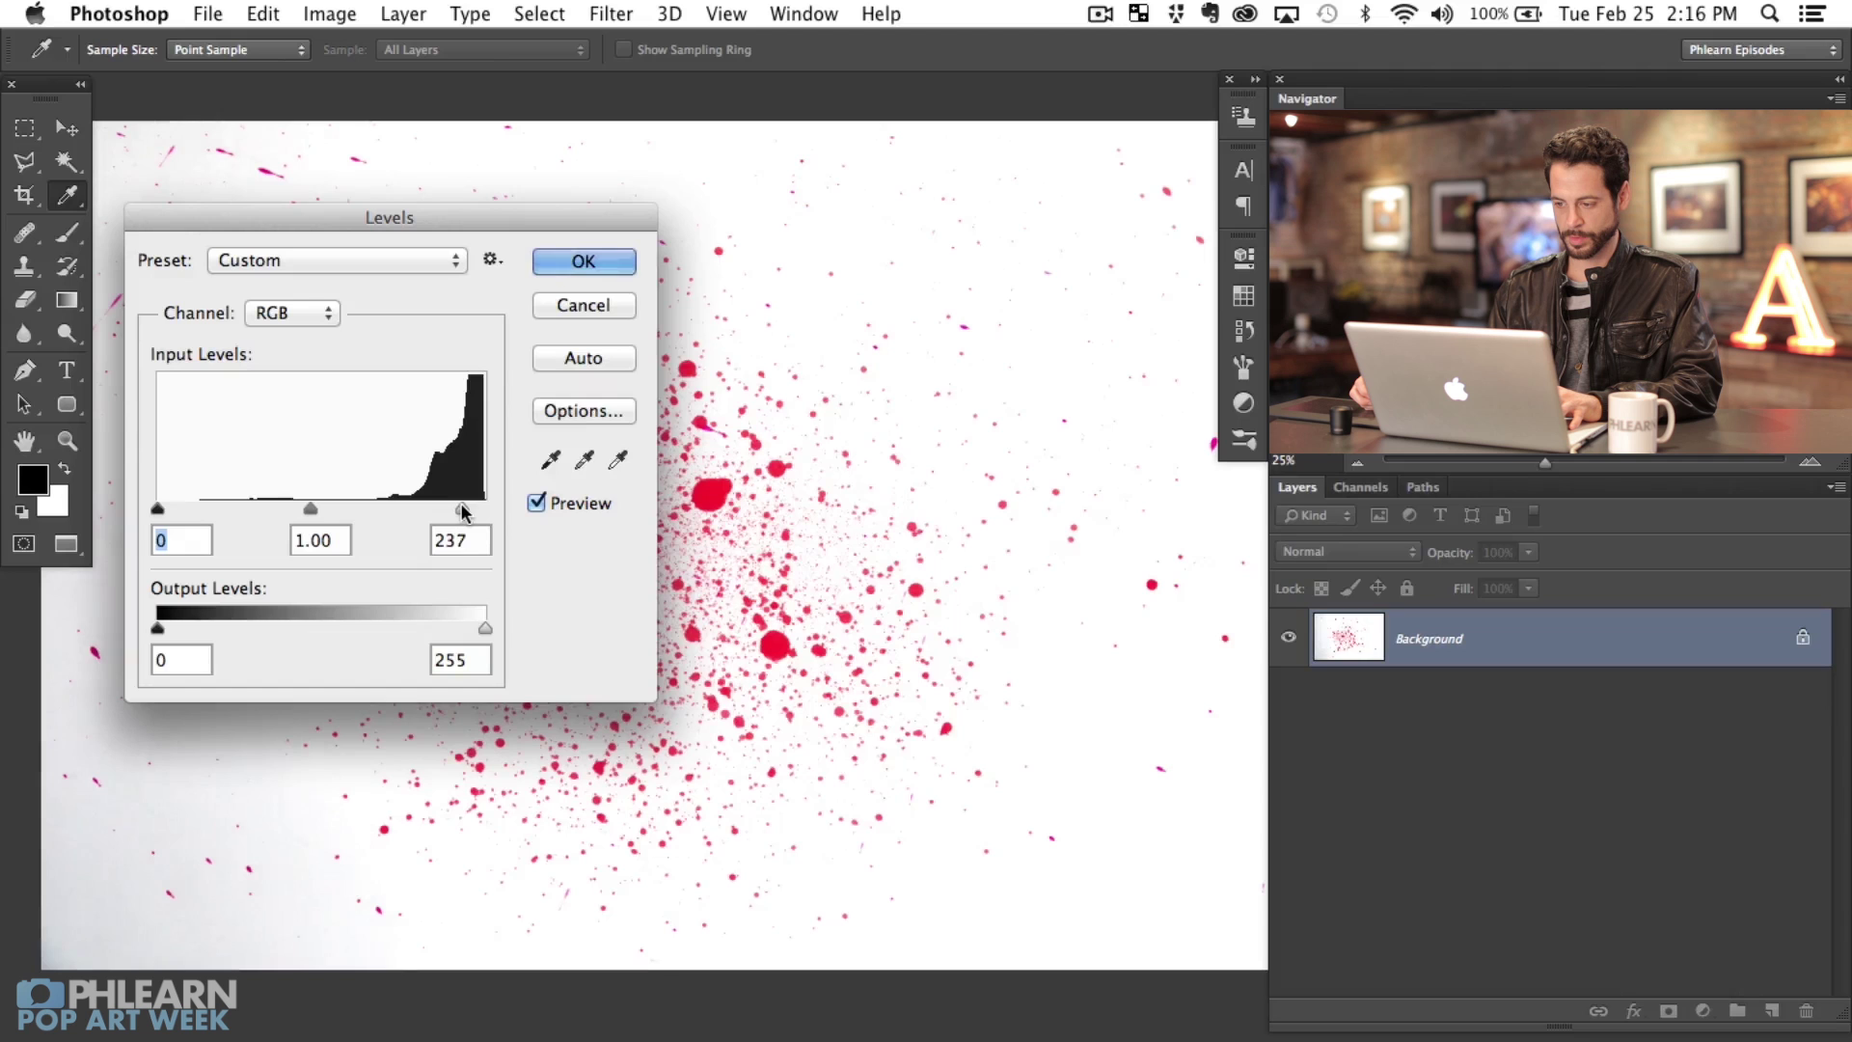
drag(158, 509, 189, 511)
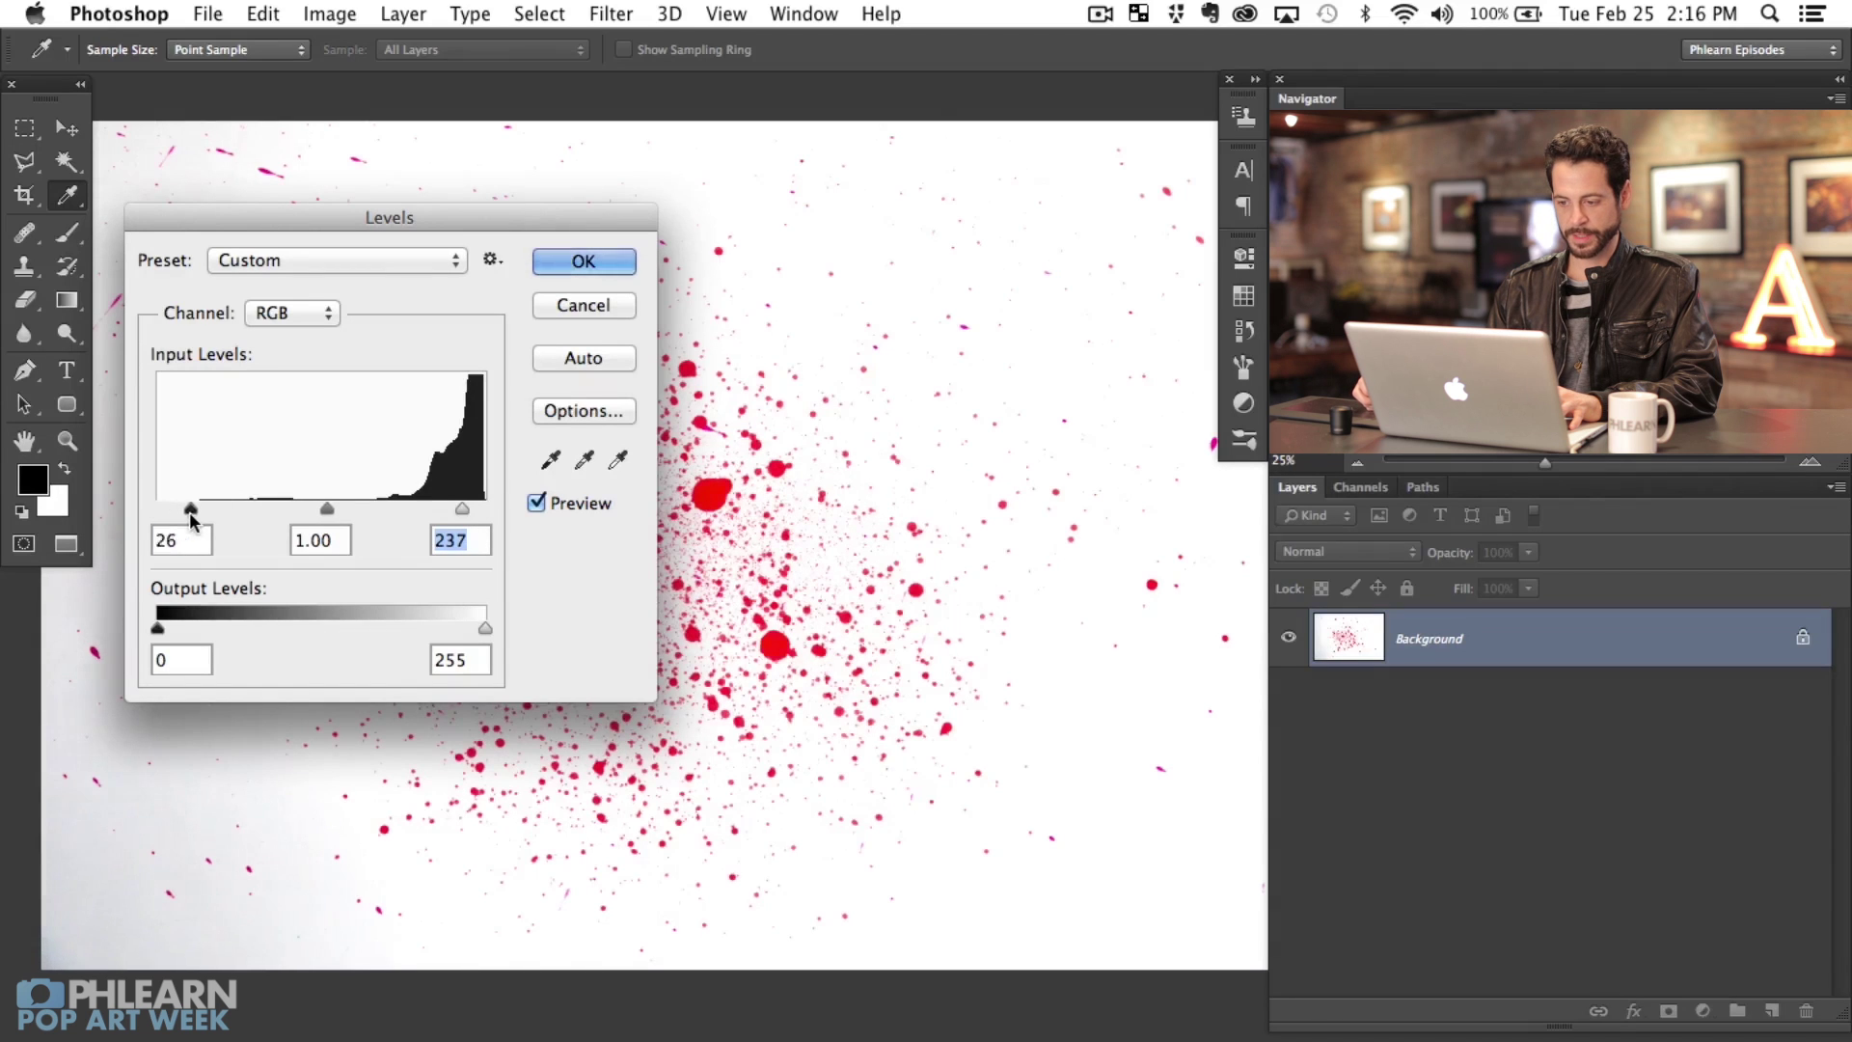
click(608, 268)
Step: Desaturate the splatter image to turn the red paint gray
key(p)
mouse_move(545, 506)
mouse_down()
mouse_move(566, 503)
mouse_move(512, 518)
mouse_up()
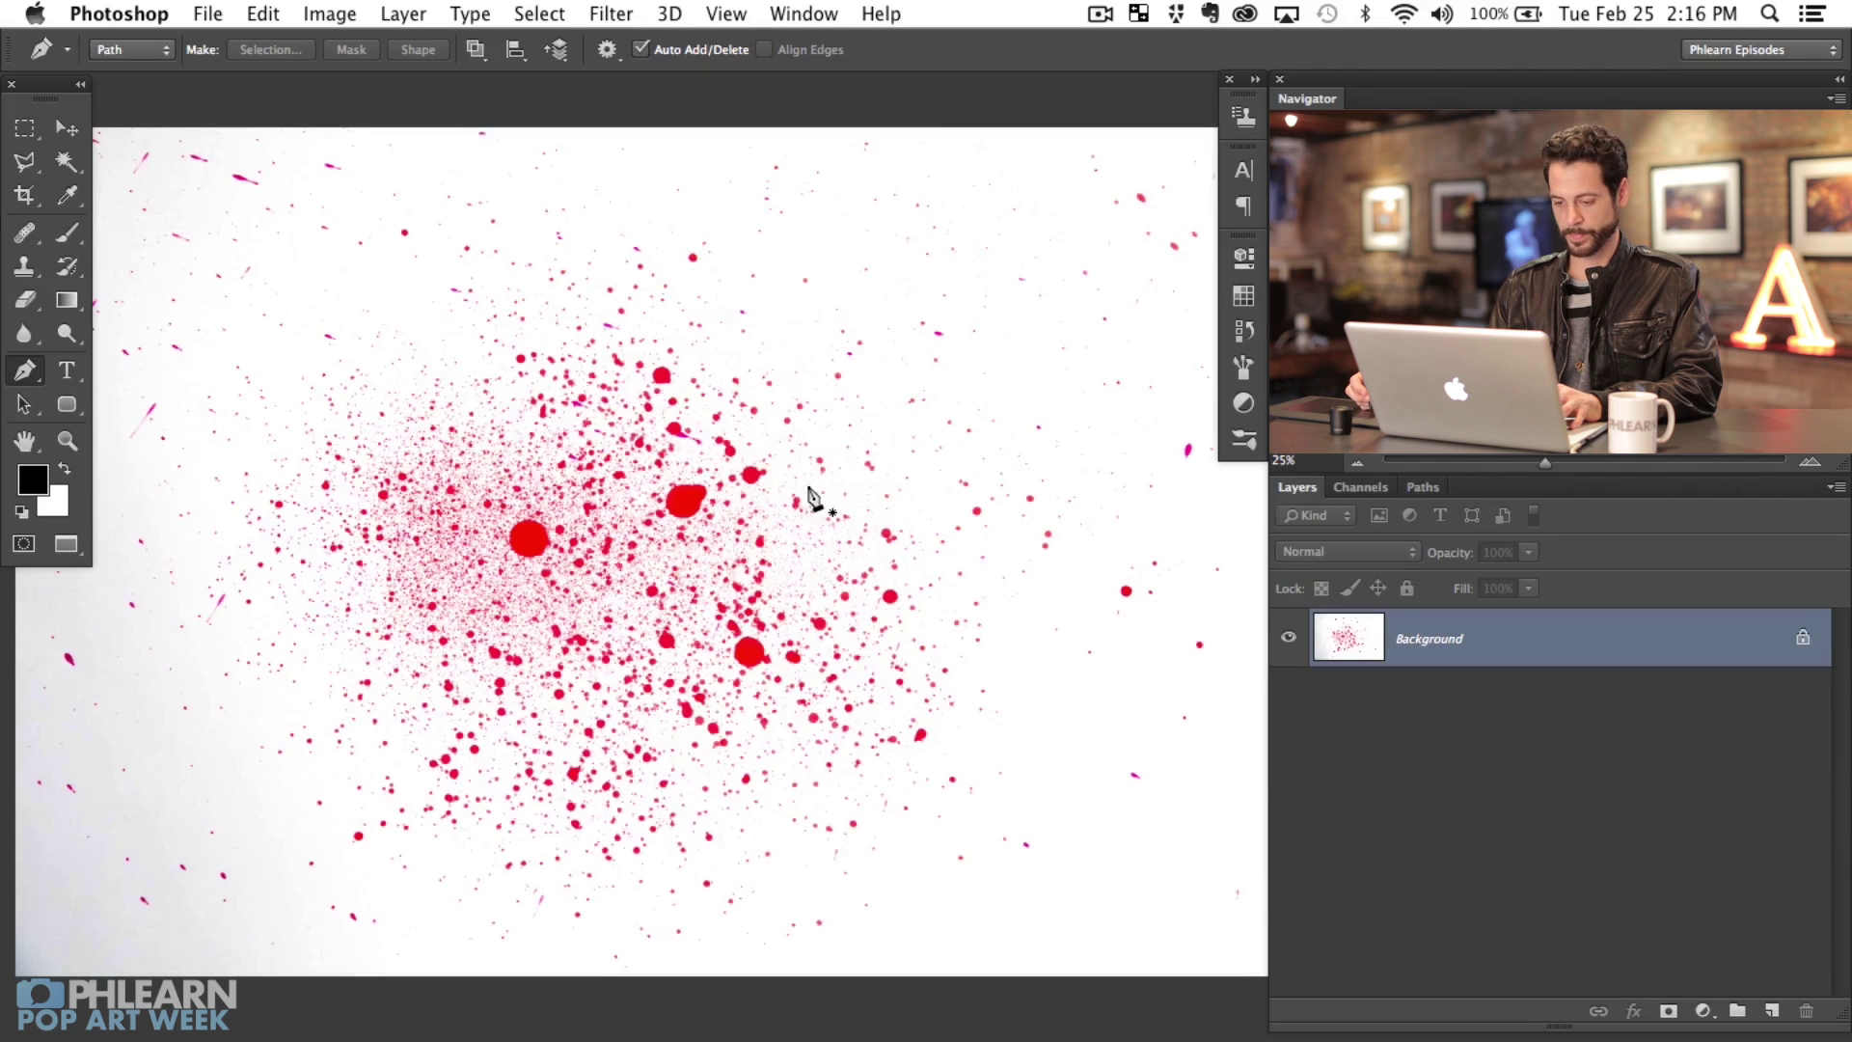
key(super+shift+u)
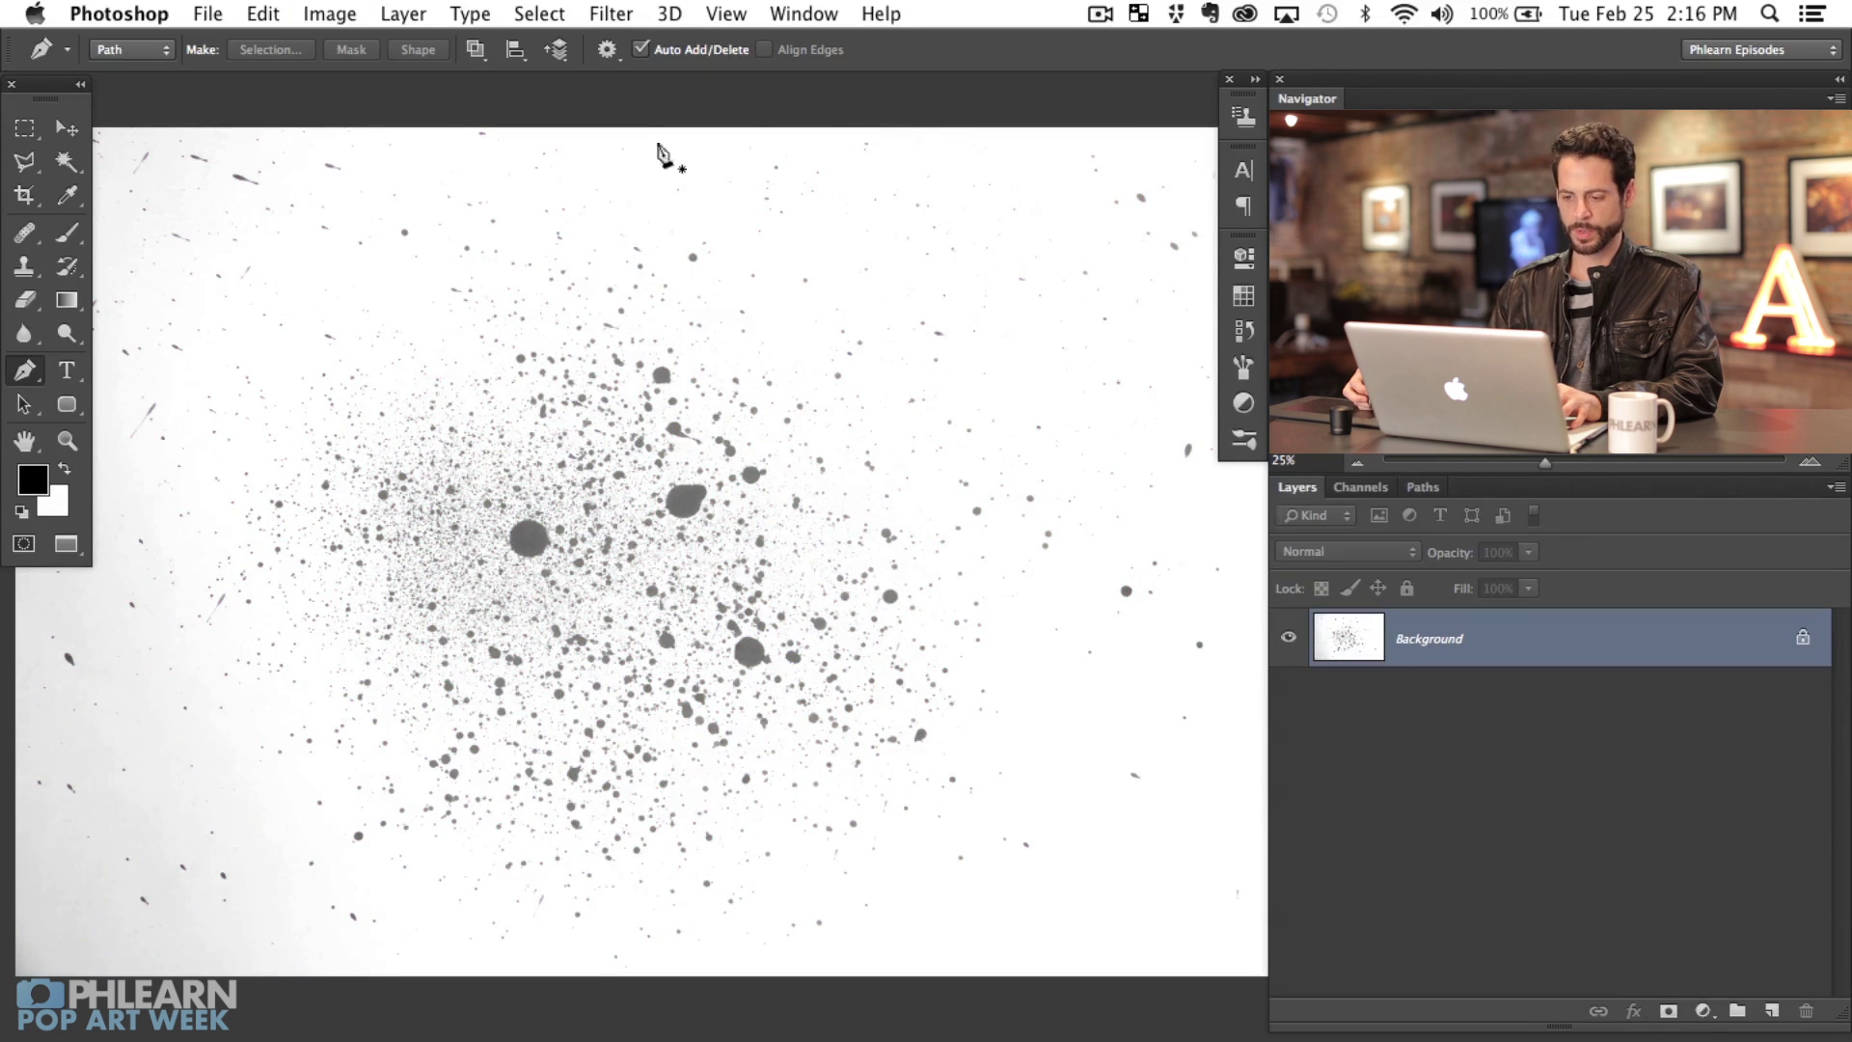
drag(760, 733, 776, 730)
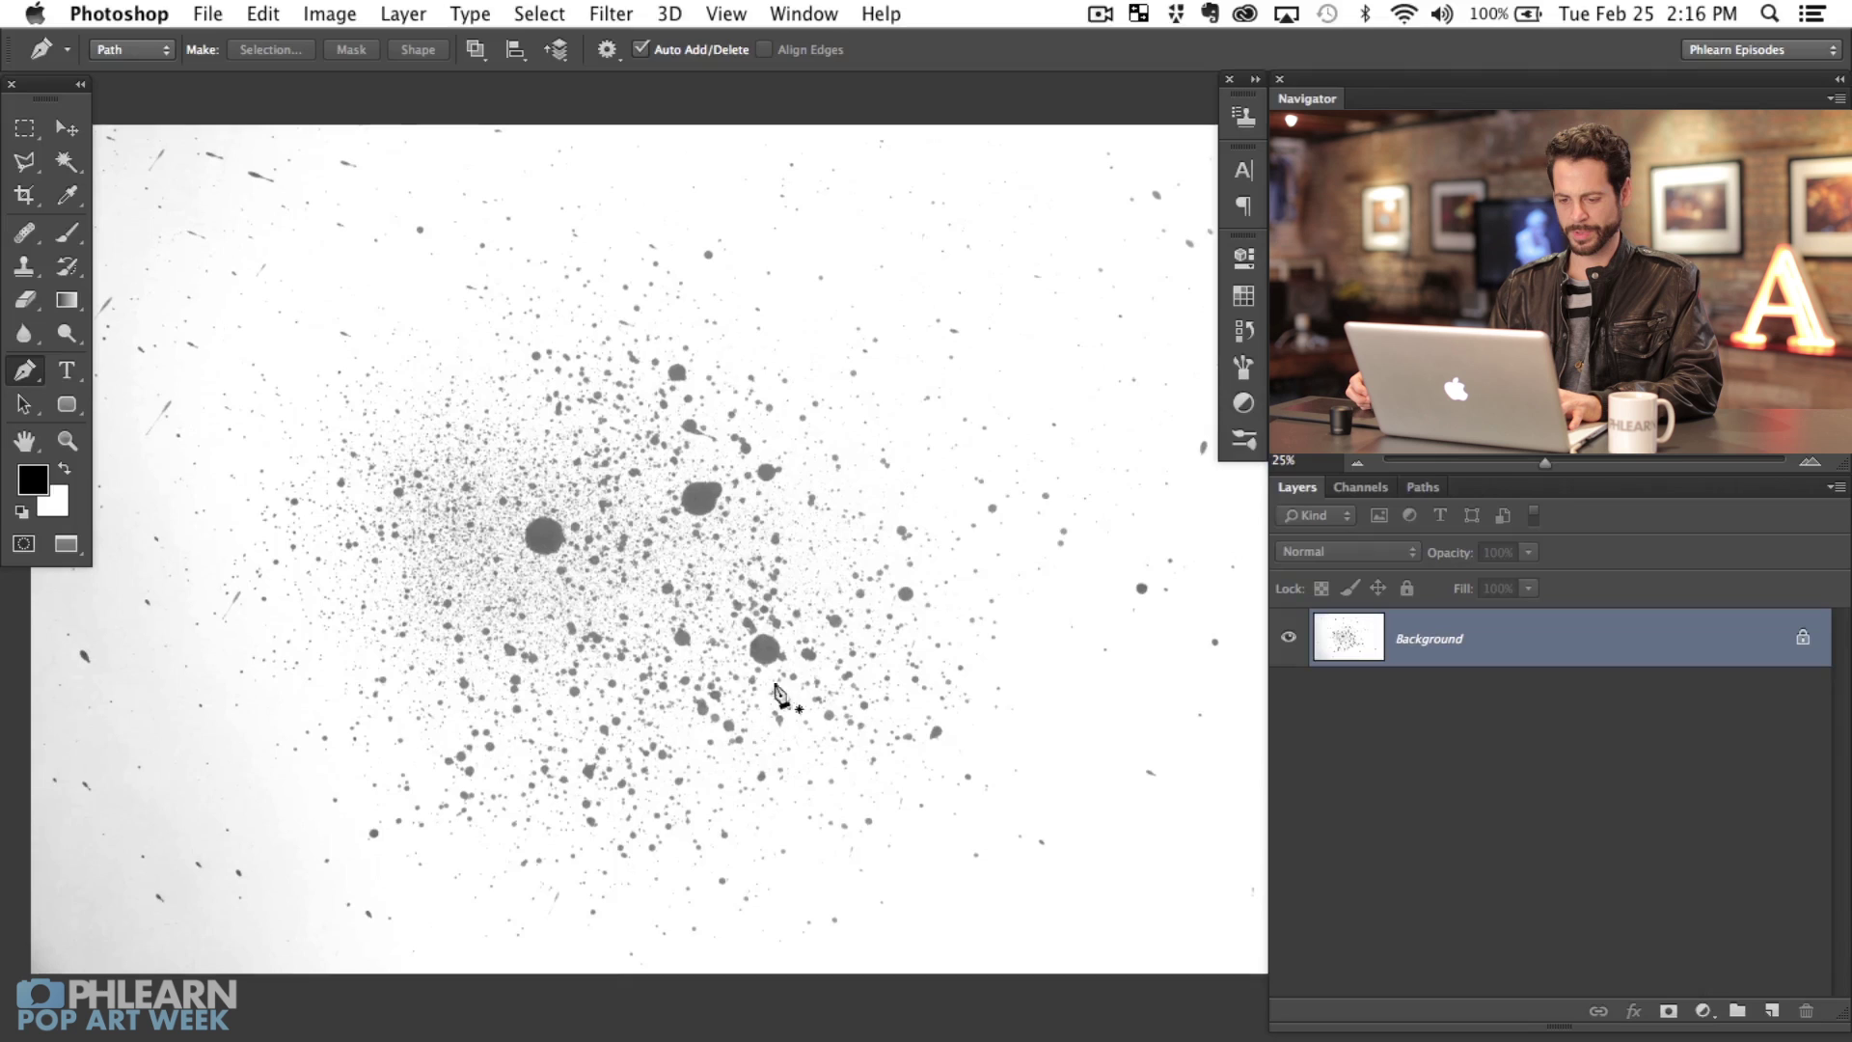
Step: On a new layer above the splatter, paint white with a soft round 818 px brush over the gray left edge
key(super+alt+shift+n)
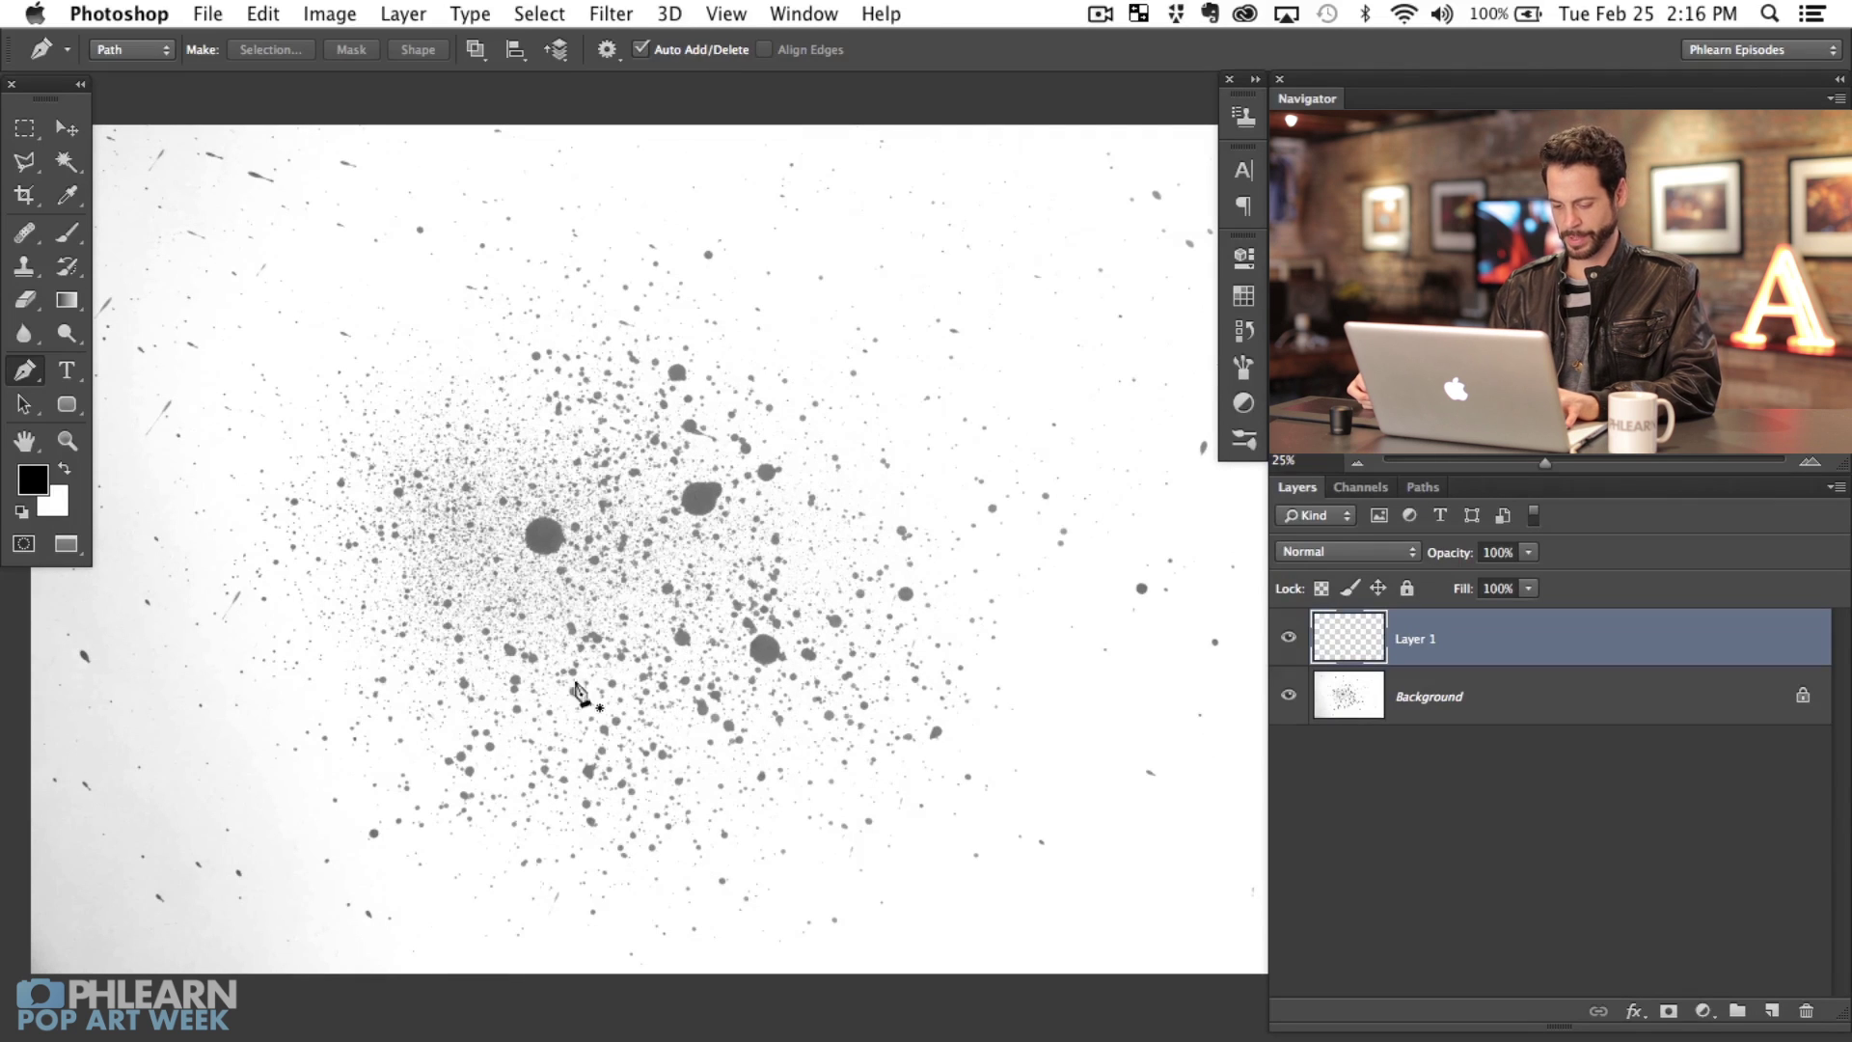
key(b)
right_click(480, 470)
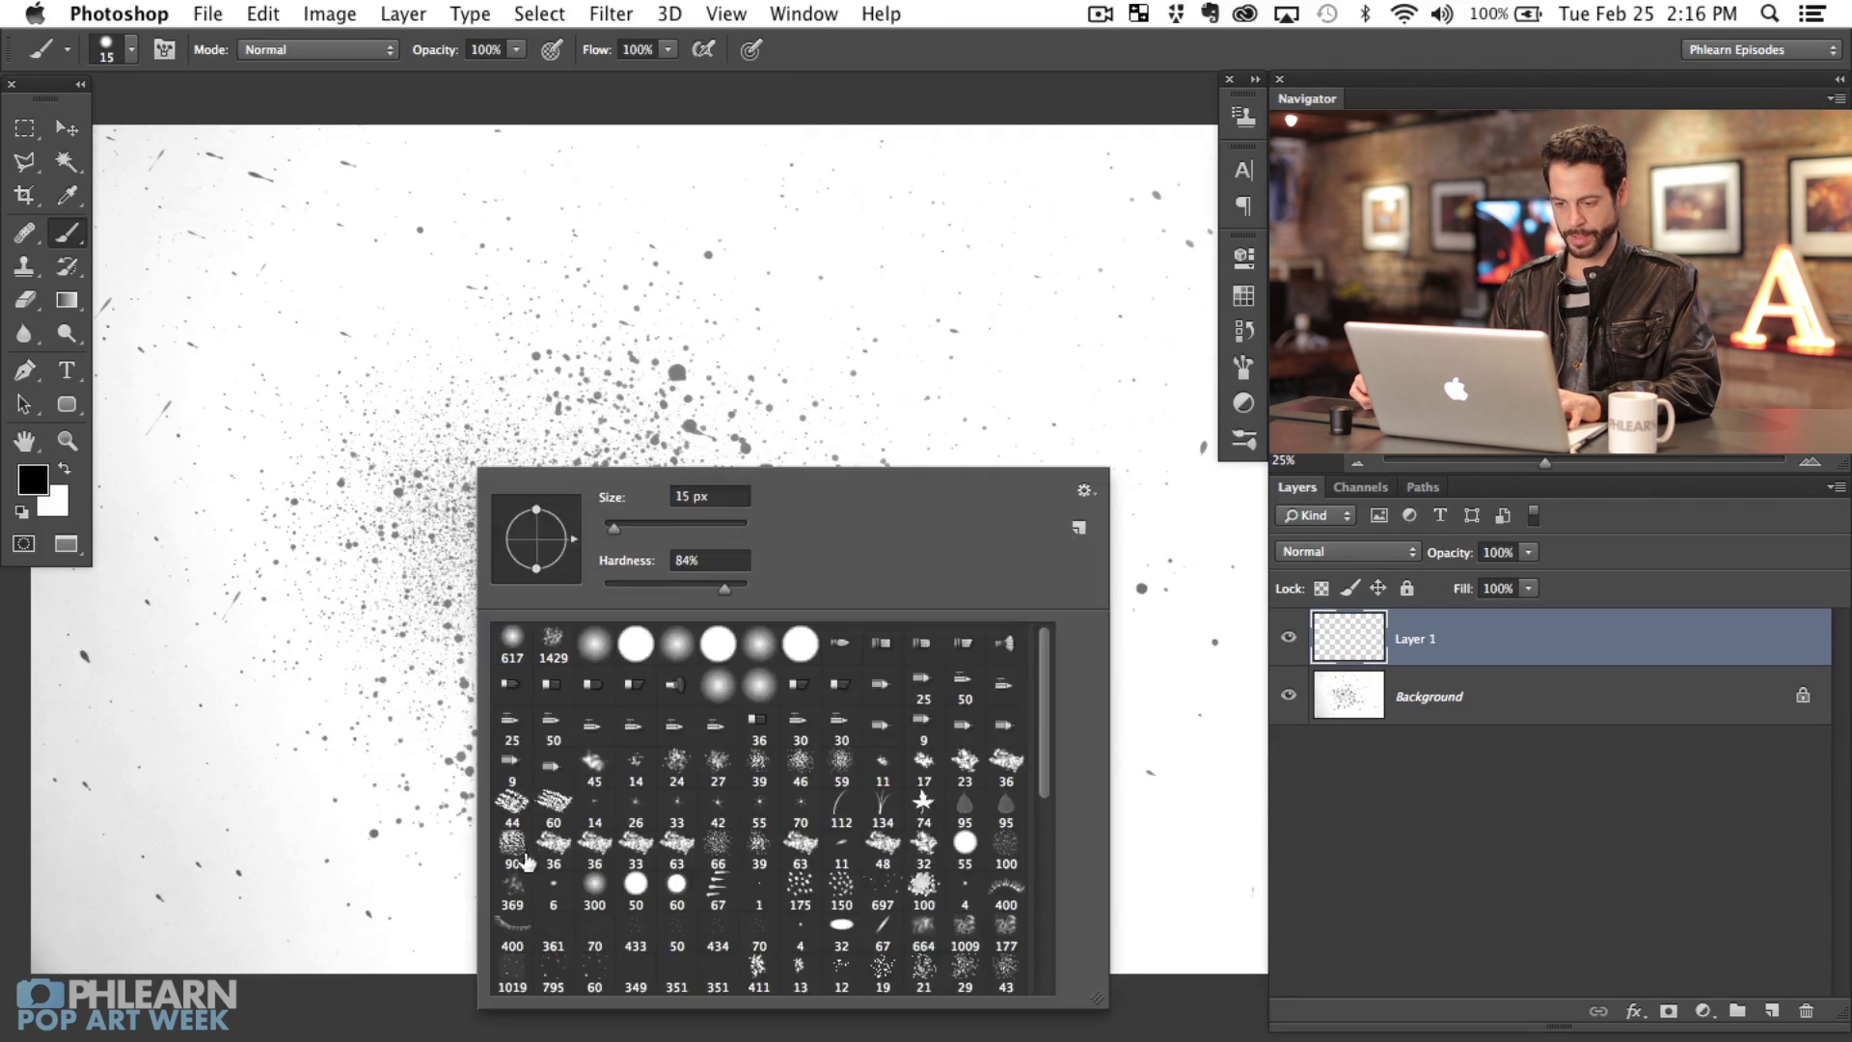
double_click(512, 644)
key(x)
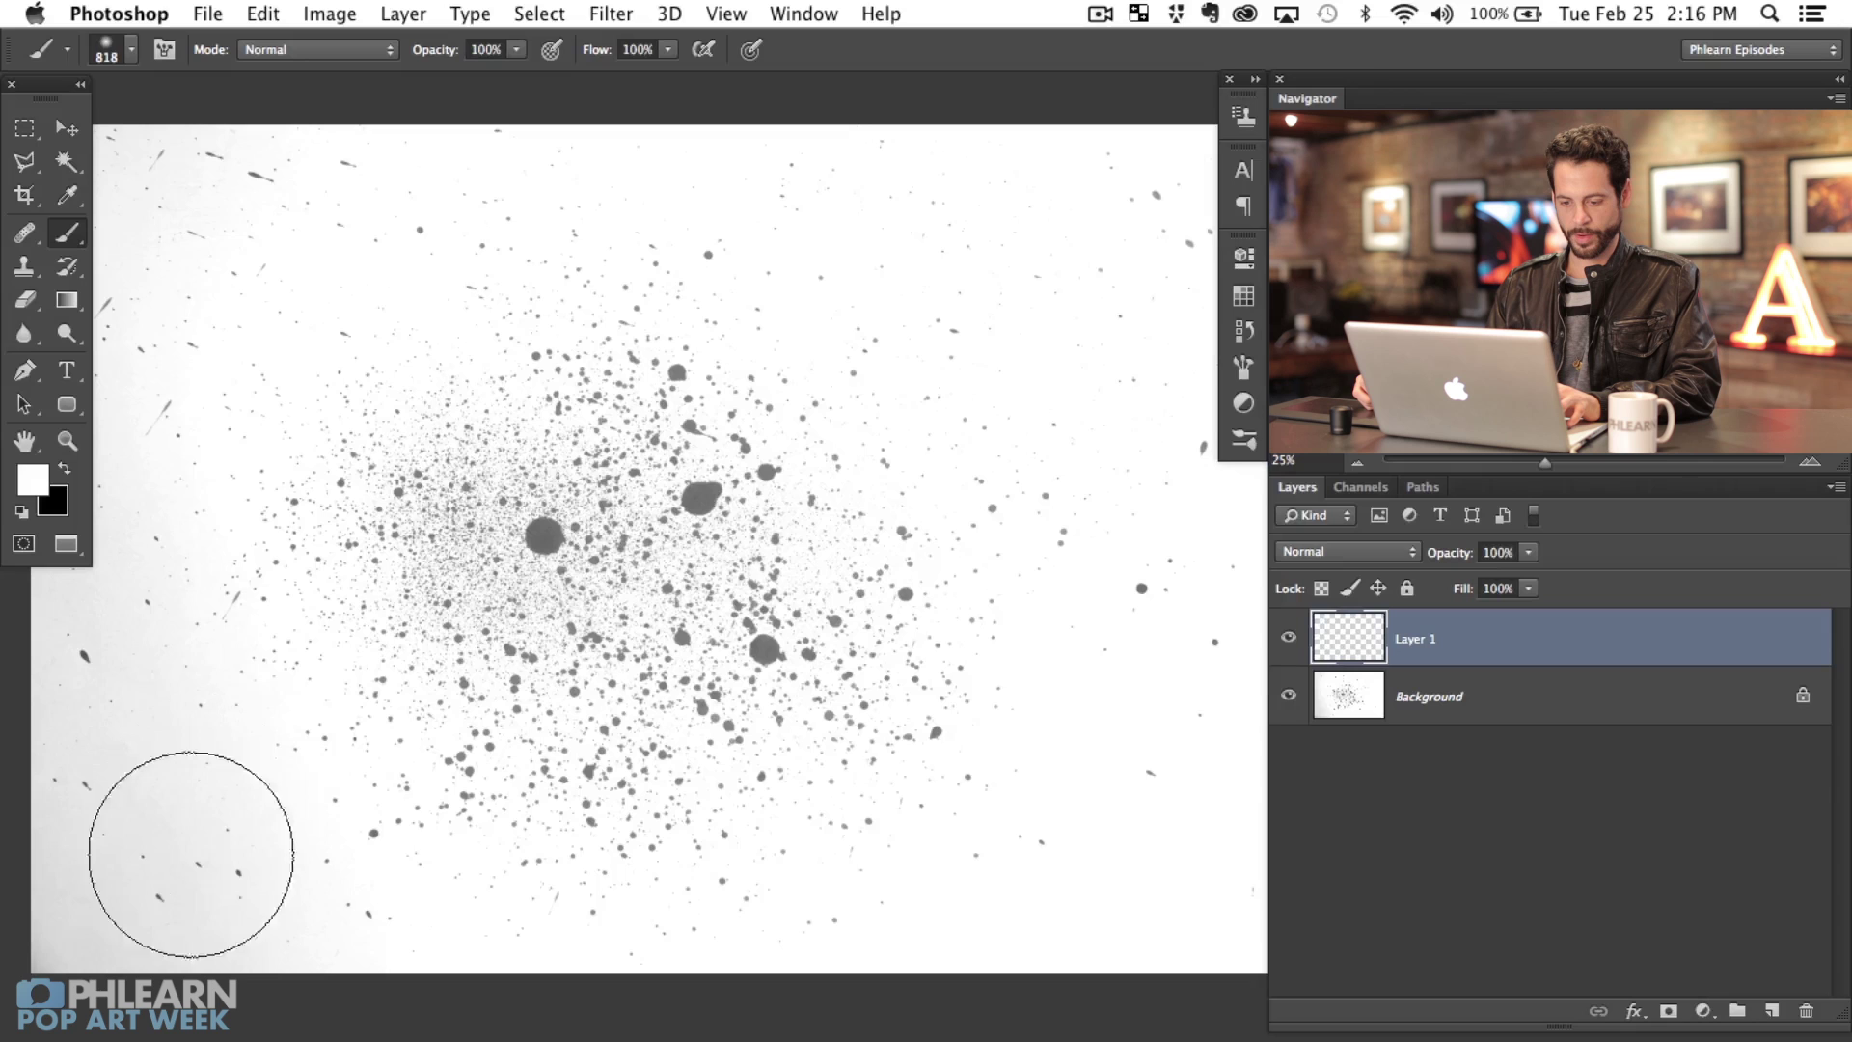
mouse_move(143, 905)
mouse_down()
mouse_move(115, 791)
mouse_move(77, 793)
mouse_move(117, 644)
mouse_up()
drag(171, 740, 287, 748)
mouse_move(230, 501)
mouse_down()
mouse_move(245, 378)
mouse_move(219, 536)
mouse_move(296, 752)
mouse_move(304, 944)
mouse_move(369, 896)
mouse_move(467, 1004)
mouse_up()
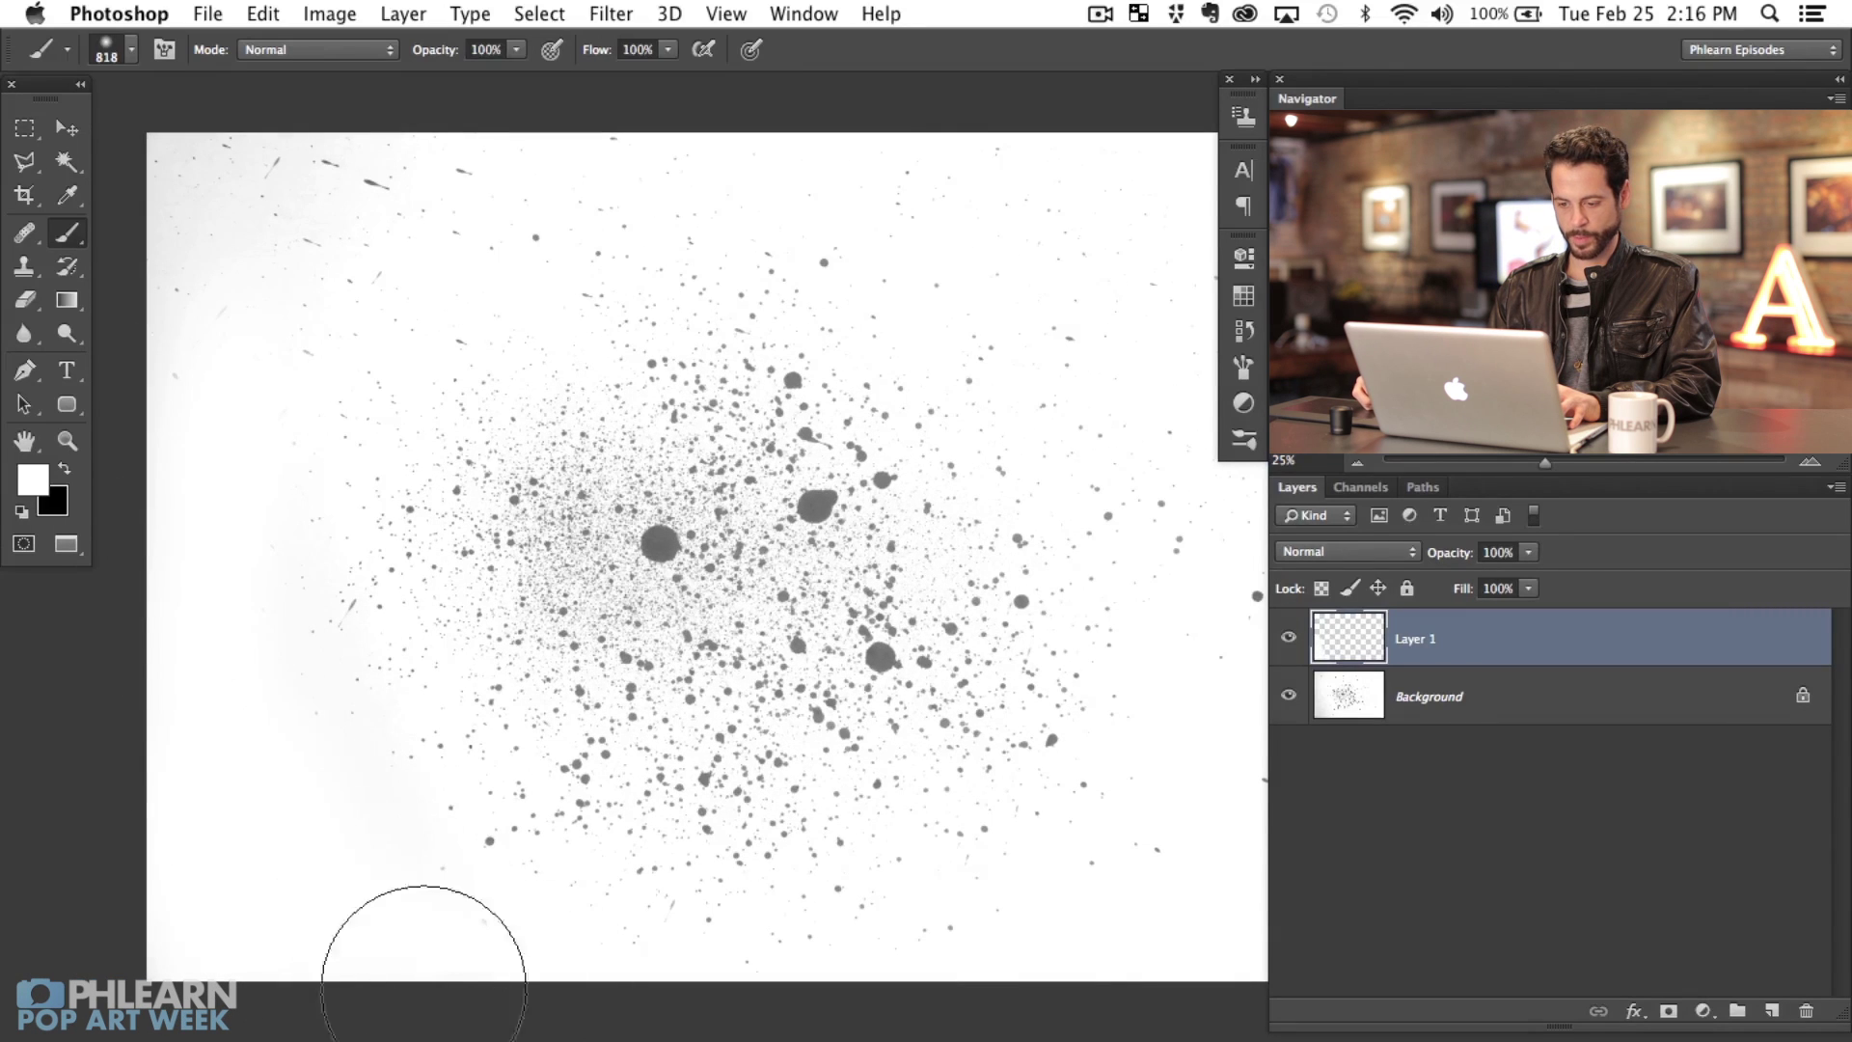
Step: Paint white over the stray specks along the image's upper, right and lower edges, and reduce the brush to 209 px
mouse_move(259, 249)
mouse_down()
mouse_move(319, 277)
mouse_move(358, 239)
mouse_move(228, 172)
mouse_move(158, 254)
mouse_move(195, 129)
mouse_move(609, 126)
mouse_move(428, 181)
mouse_move(483, 208)
mouse_up()
mouse_move(620, 178)
mouse_down()
mouse_move(685, 144)
mouse_move(754, 196)
mouse_up()
drag(754, 196, 744, 196)
scroll(694, 132, right, 3)
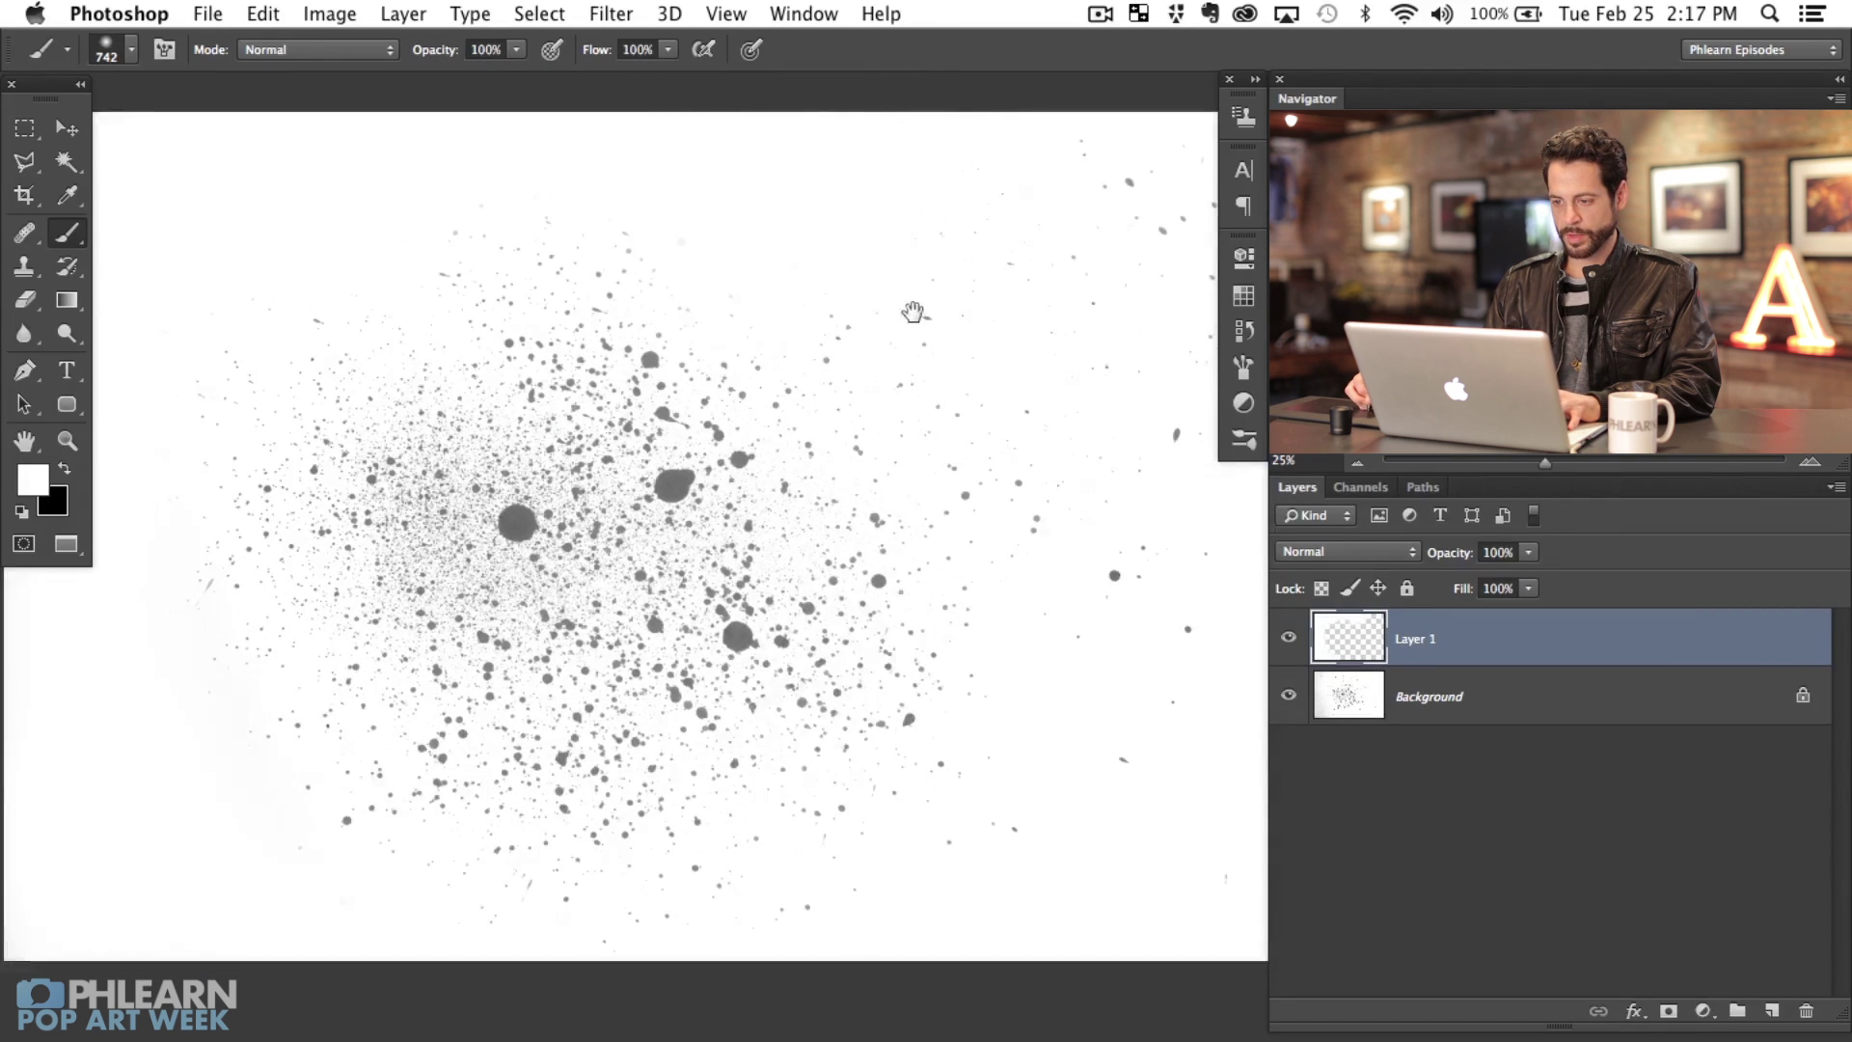
scroll(1043, 111, right, 2)
mouse_move(1044, 111)
mouse_down()
mouse_move(966, 210)
mouse_move(1122, 300)
mouse_move(1179, 200)
mouse_move(1079, 267)
mouse_move(1101, 441)
mouse_move(1104, 416)
mouse_move(1070, 678)
mouse_move(1205, 452)
mouse_move(974, 924)
mouse_move(899, 920)
mouse_move(808, 962)
mouse_up()
mouse_move(829, 891)
mouse_down()
mouse_move(796, 891)
mouse_move(653, 982)
mouse_move(570, 930)
mouse_move(285, 891)
mouse_up()
key(bracketleft)
key(bracketleft)
key(bracketleft)
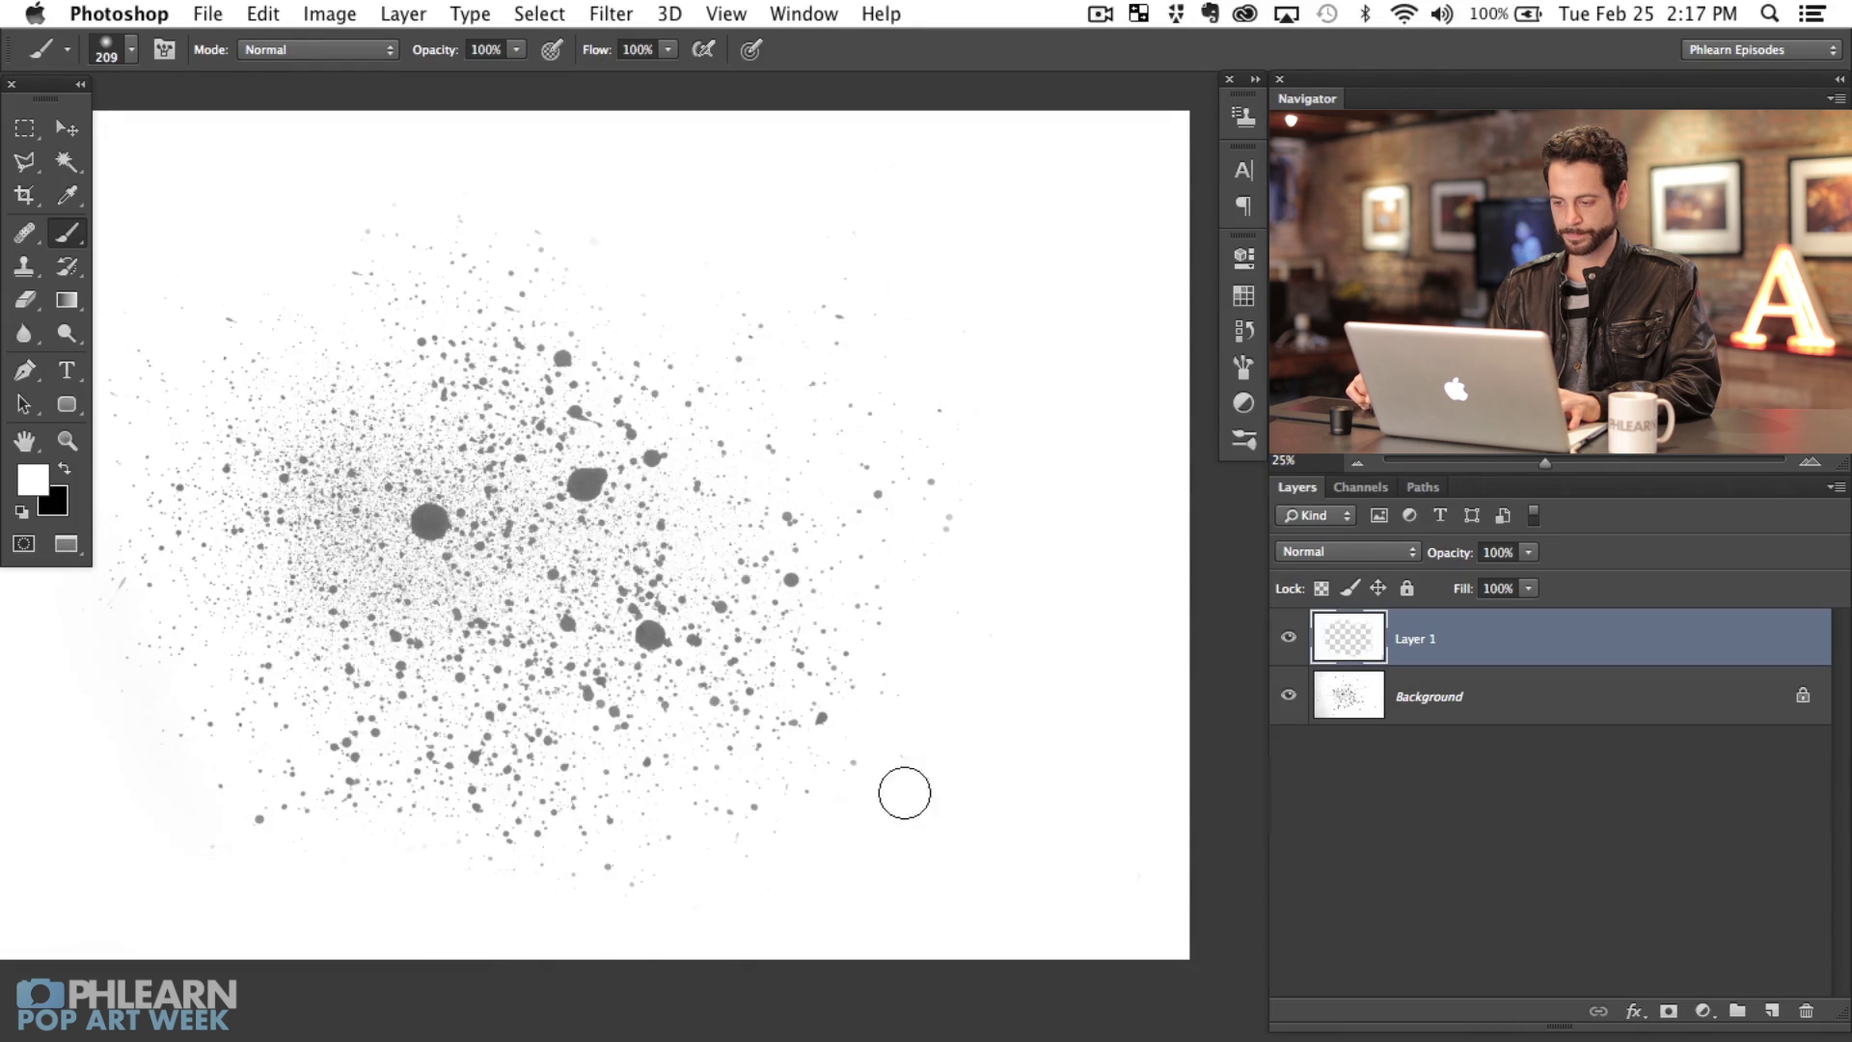
scroll(1050, 553, left, 3)
scroll(1050, 553, up, 2)
scroll(1008, 571, left, 10)
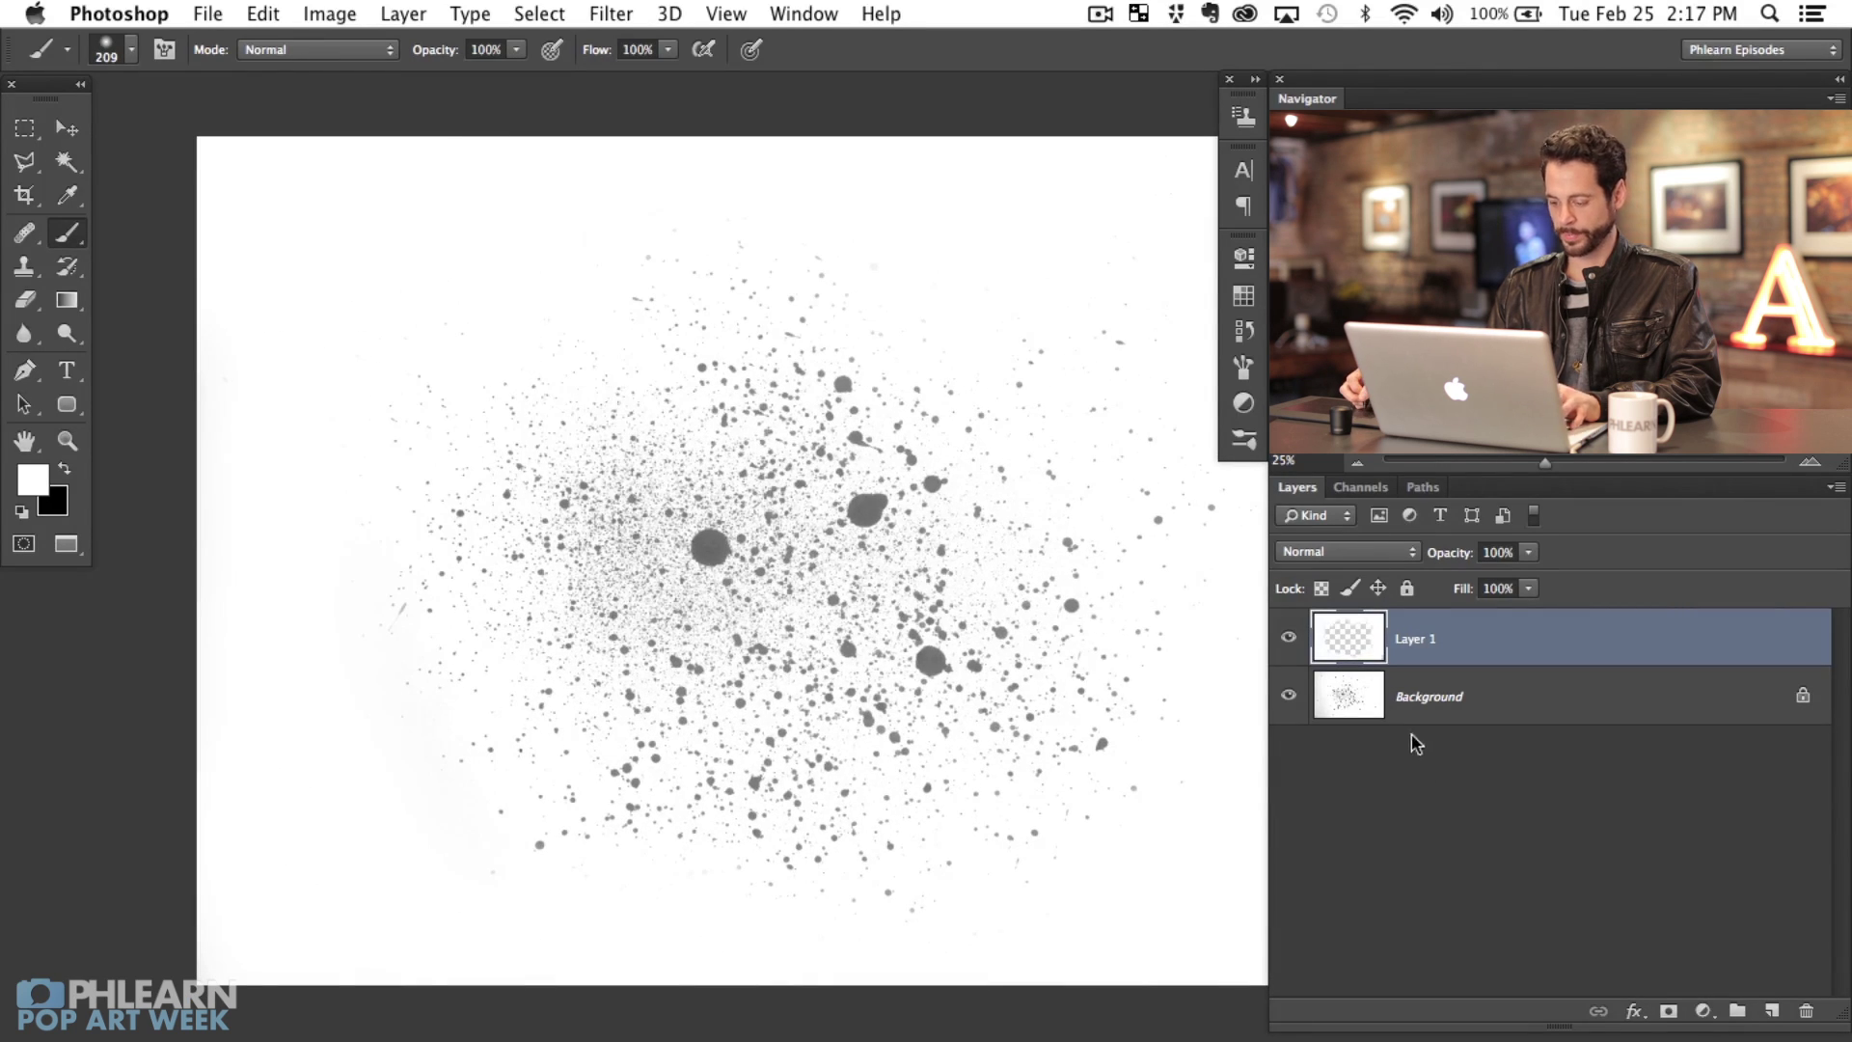
Step: Add a Levels adjustment layer with the black input pushed almost fully to the highlight end to expose leftover off-white areas
click(1703, 1010)
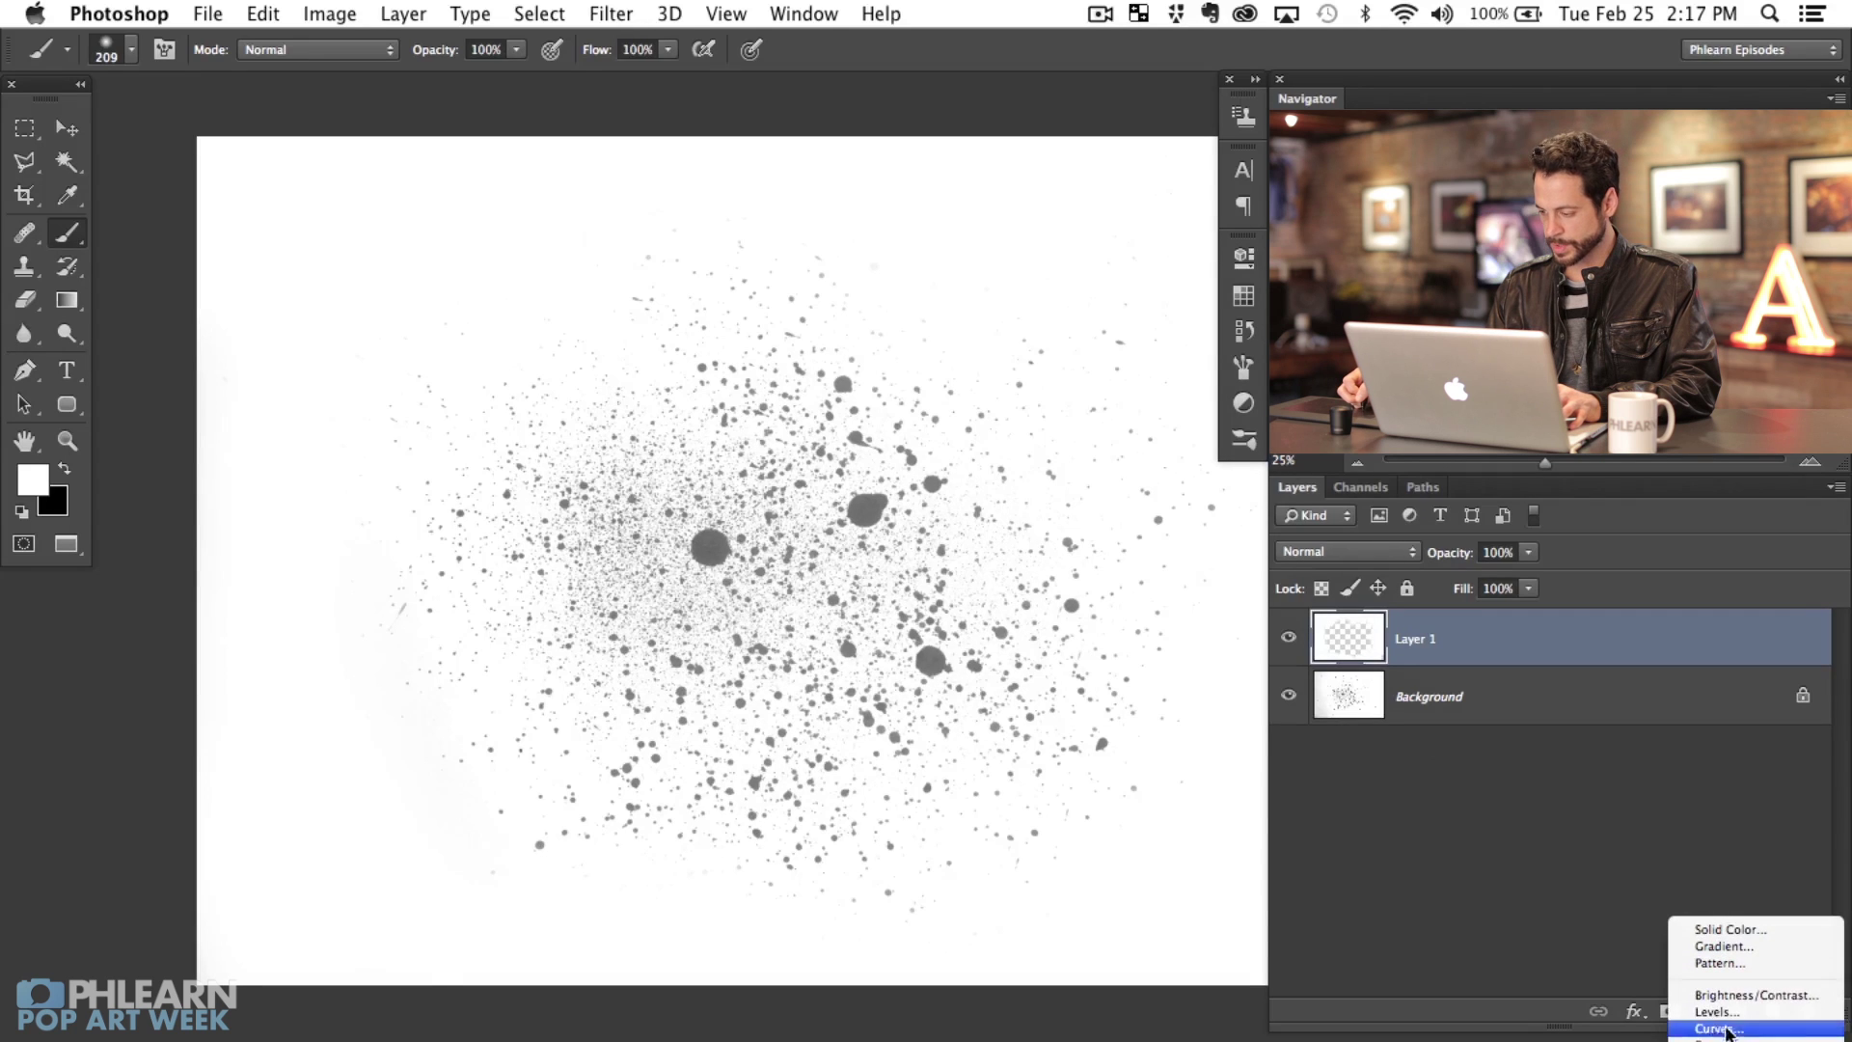
click(1718, 1011)
drag(1006, 508, 1151, 511)
click(1135, 520)
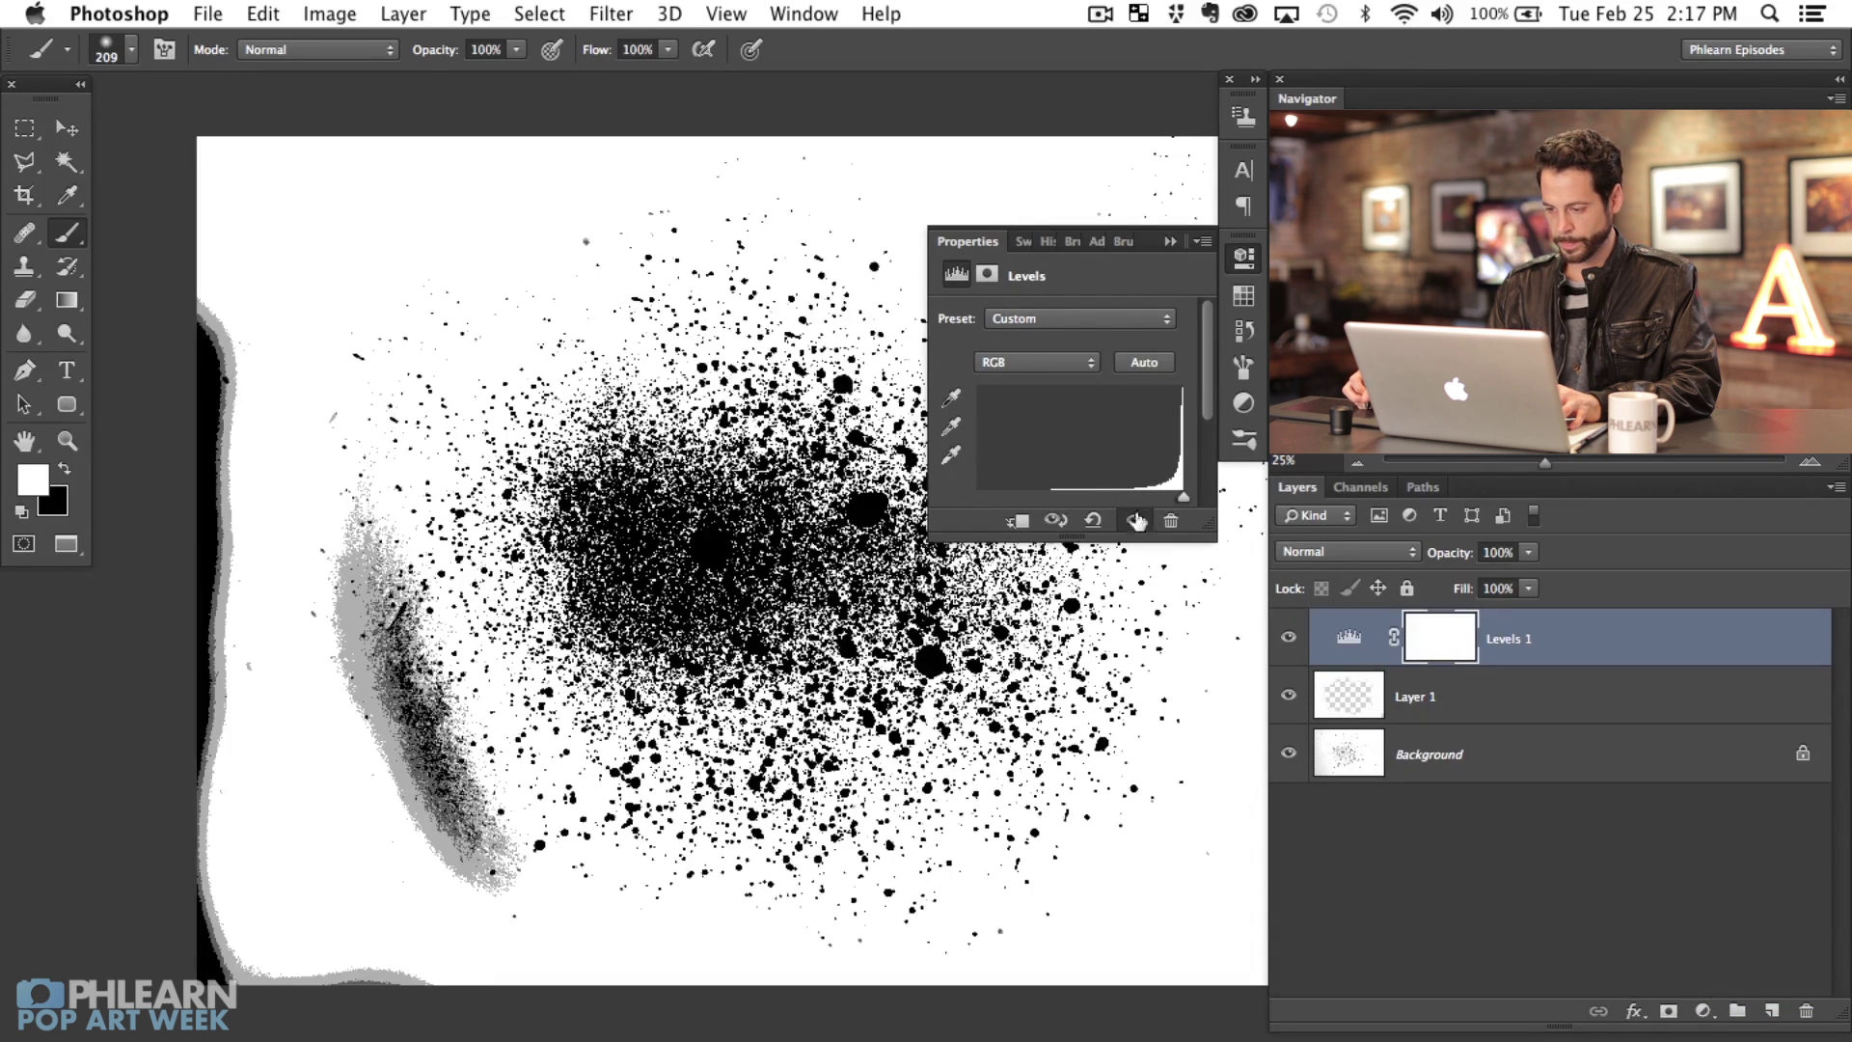
drag(808, 671, 744, 677)
drag(1182, 501, 1181, 499)
Step: Paint white on Layer 1 over the exposed dark border and smudge on the splatter's left side
click(1421, 720)
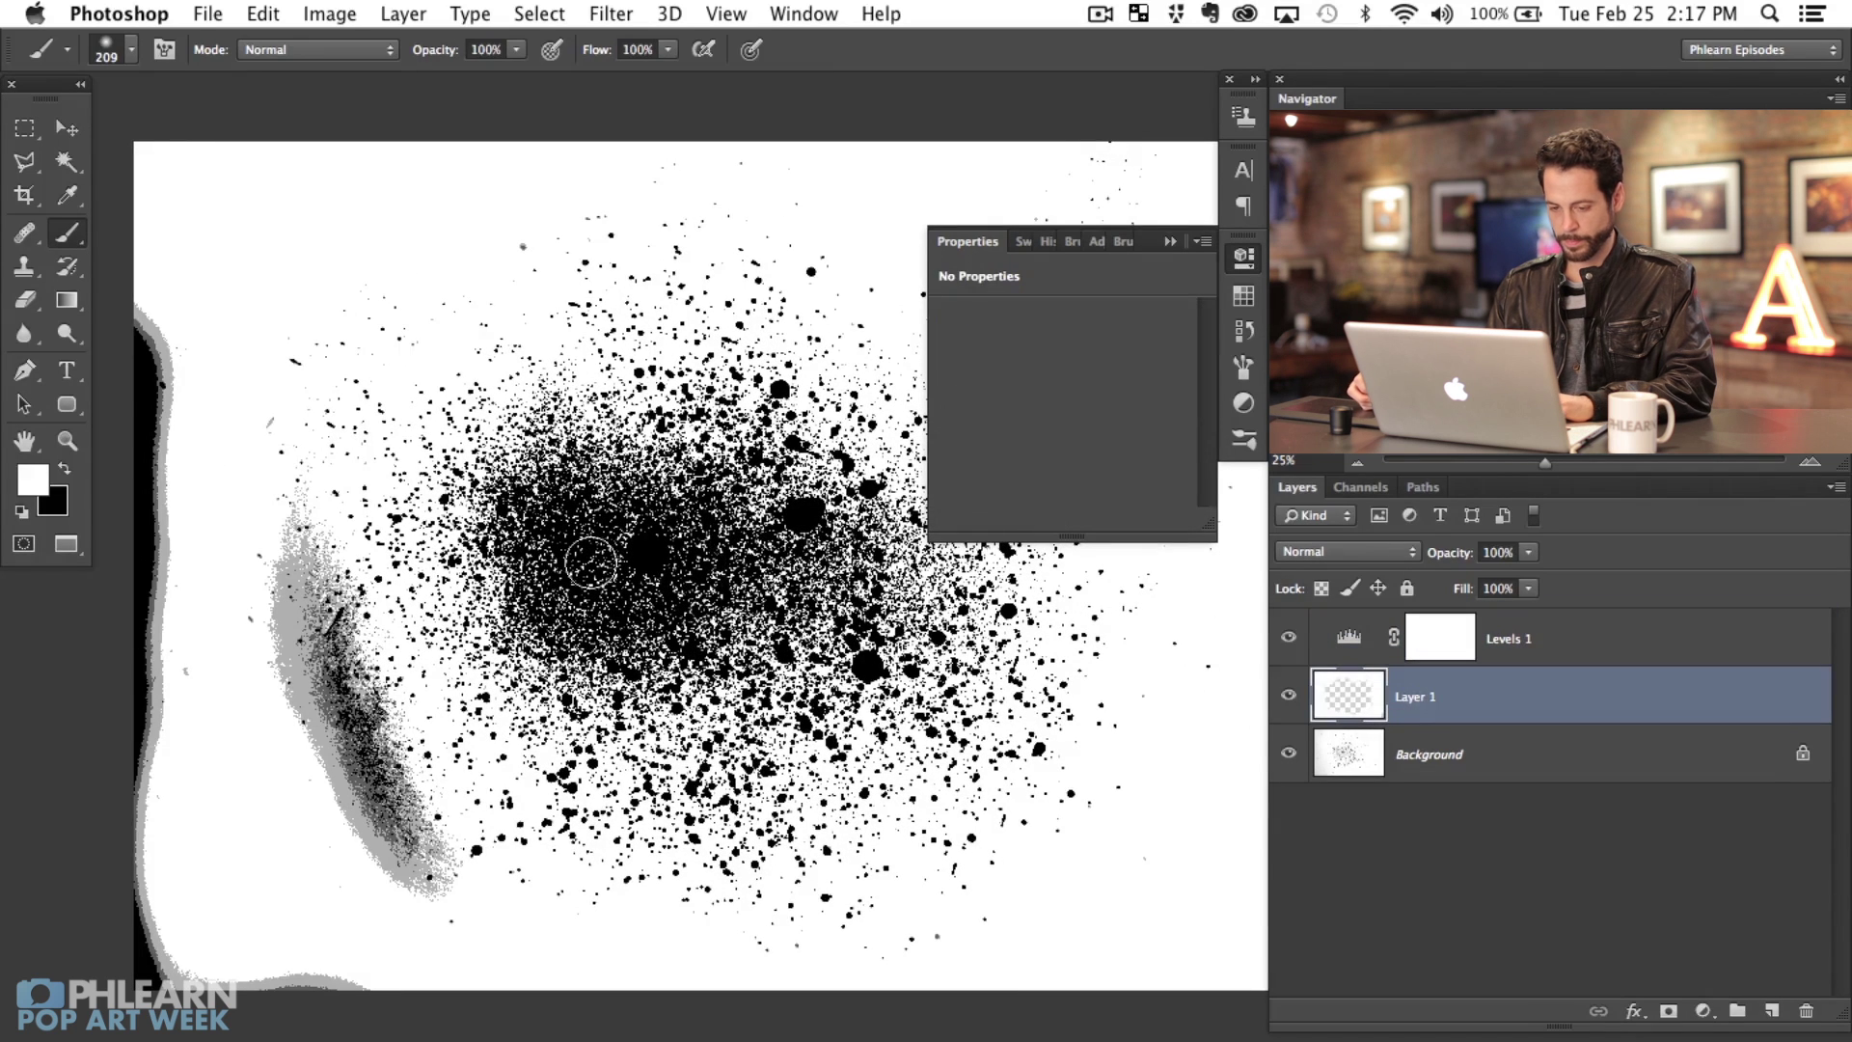
mouse_move(198, 393)
mouse_down()
mouse_move(232, 416)
mouse_move(158, 441)
mouse_move(140, 479)
mouse_move(122, 971)
mouse_move(166, 1002)
mouse_move(336, 988)
mouse_move(298, 1004)
mouse_up()
drag(389, 883, 410, 887)
mouse_move(413, 903)
mouse_down()
mouse_move(401, 768)
mouse_move(352, 724)
mouse_move(298, 611)
mouse_move(281, 735)
mouse_up()
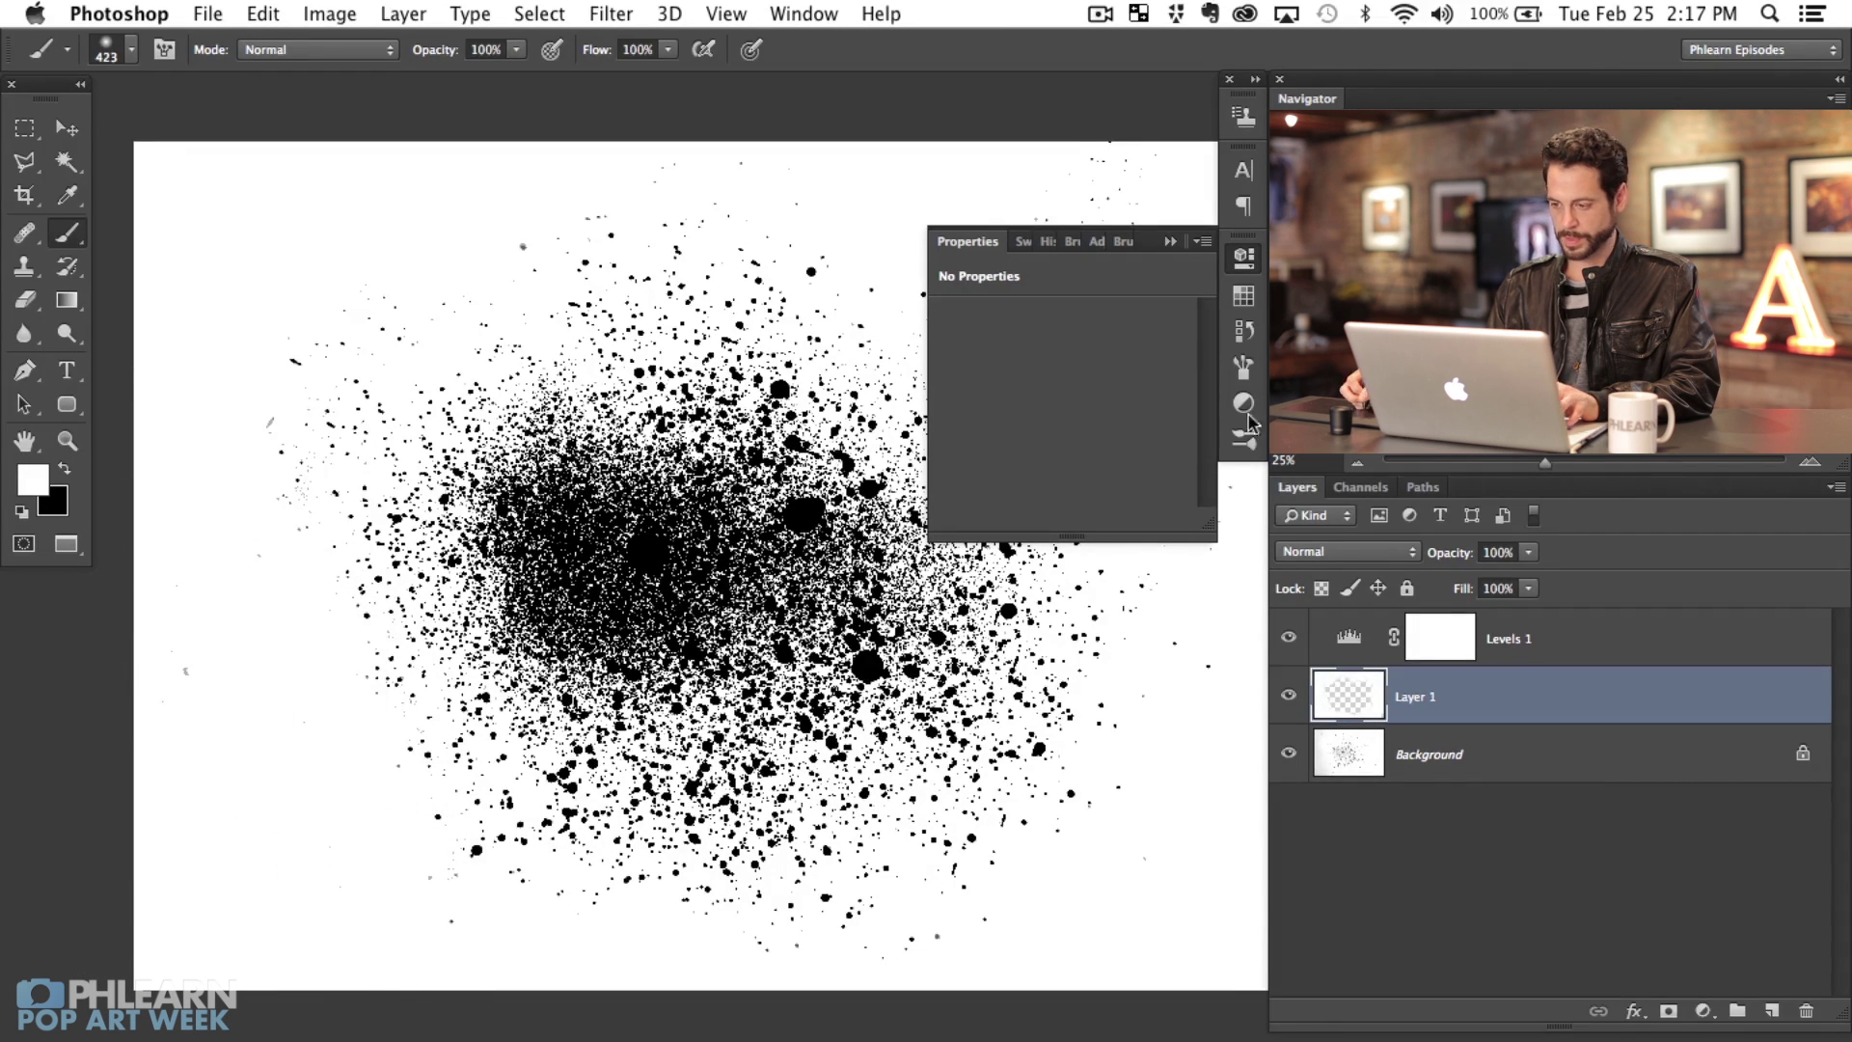
Step: Ease back the Levels black input so the splatter is black on clean white, and merge all layers into the background
click(1353, 644)
drag(1164, 499, 1118, 496)
click(1245, 255)
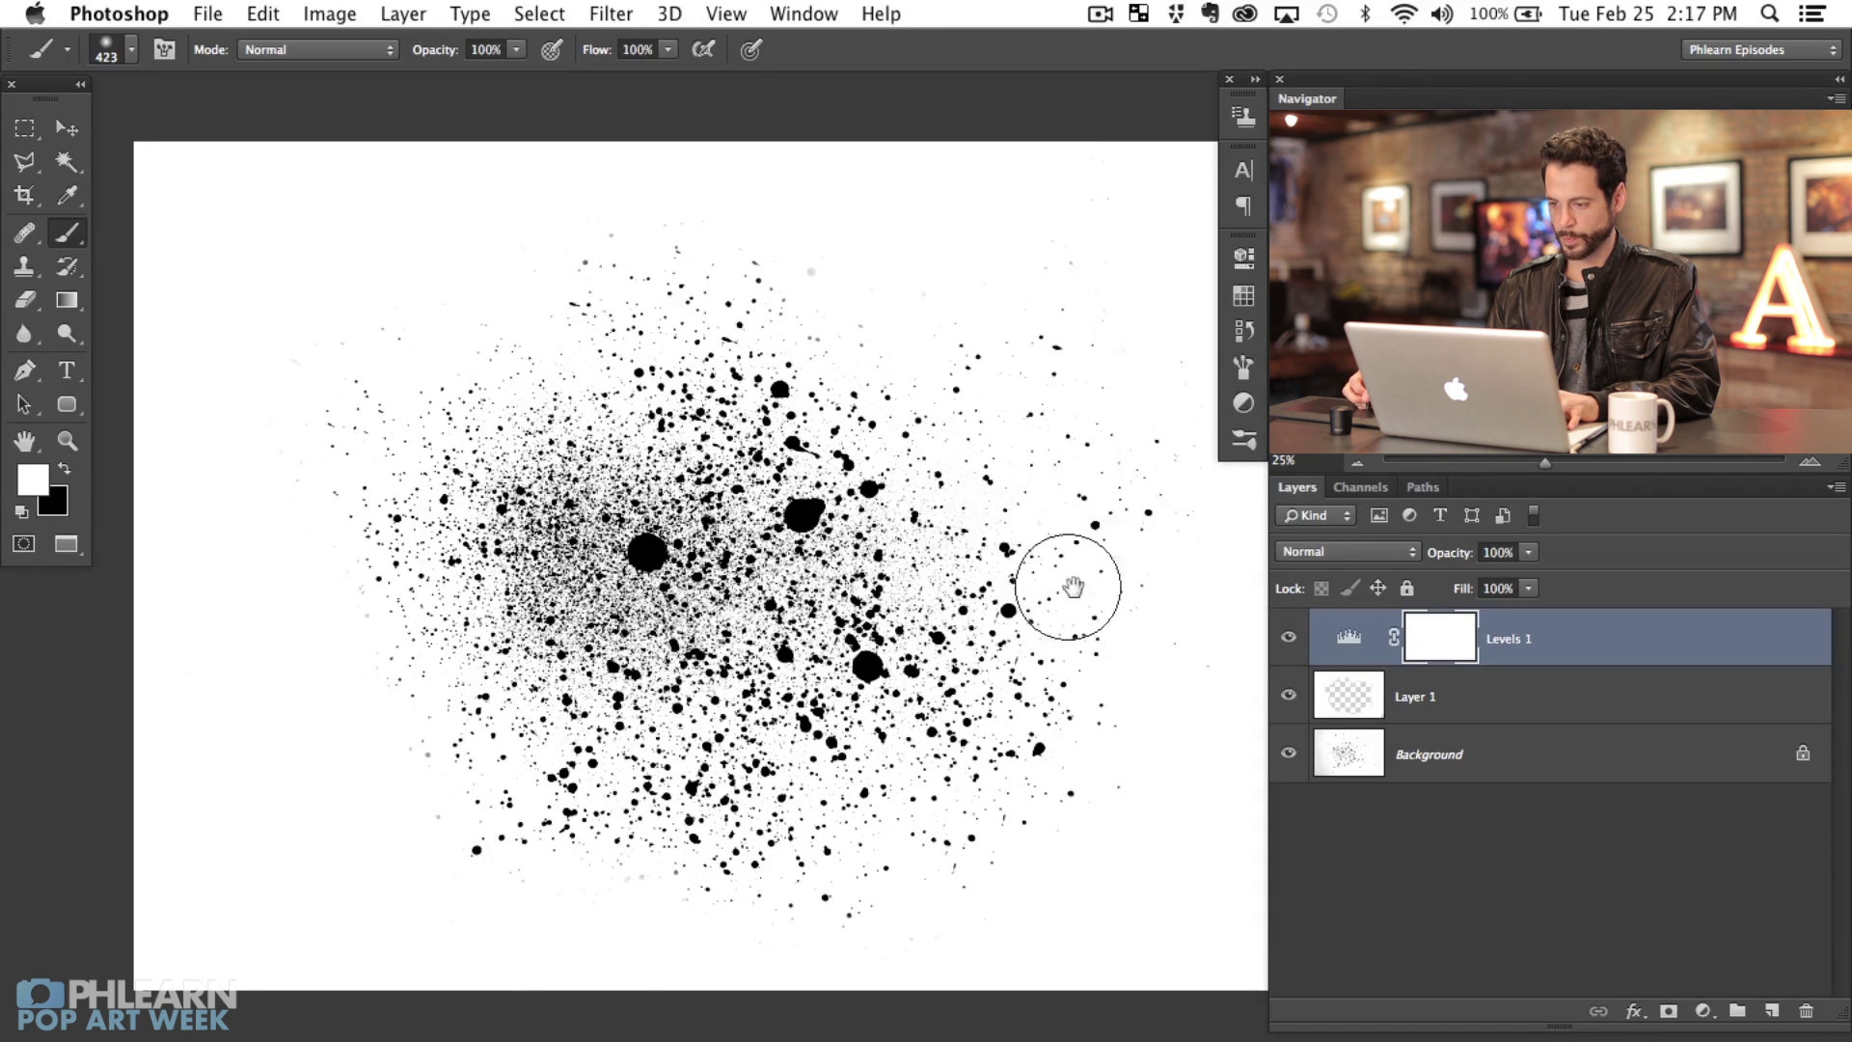
scroll(1067, 588, right, 5)
drag(950, 620, 948, 616)
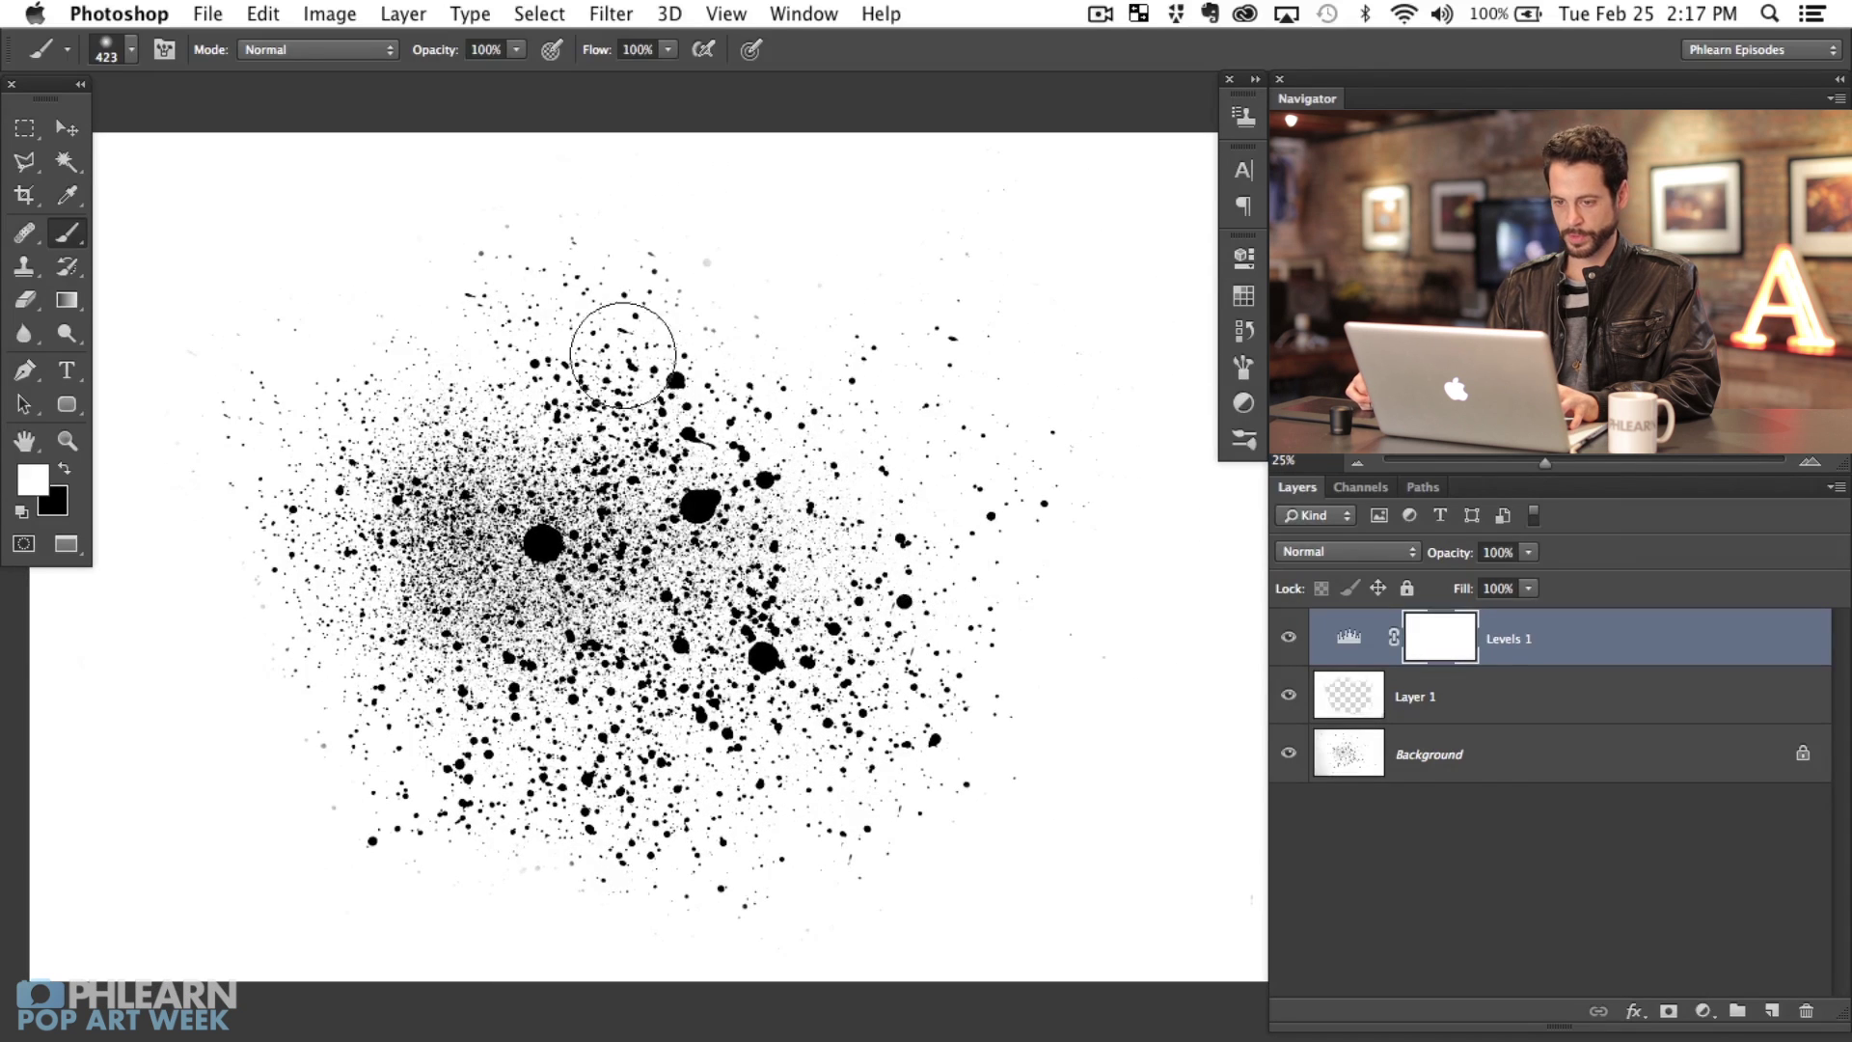
shift+click(1496, 757)
key(super+e)
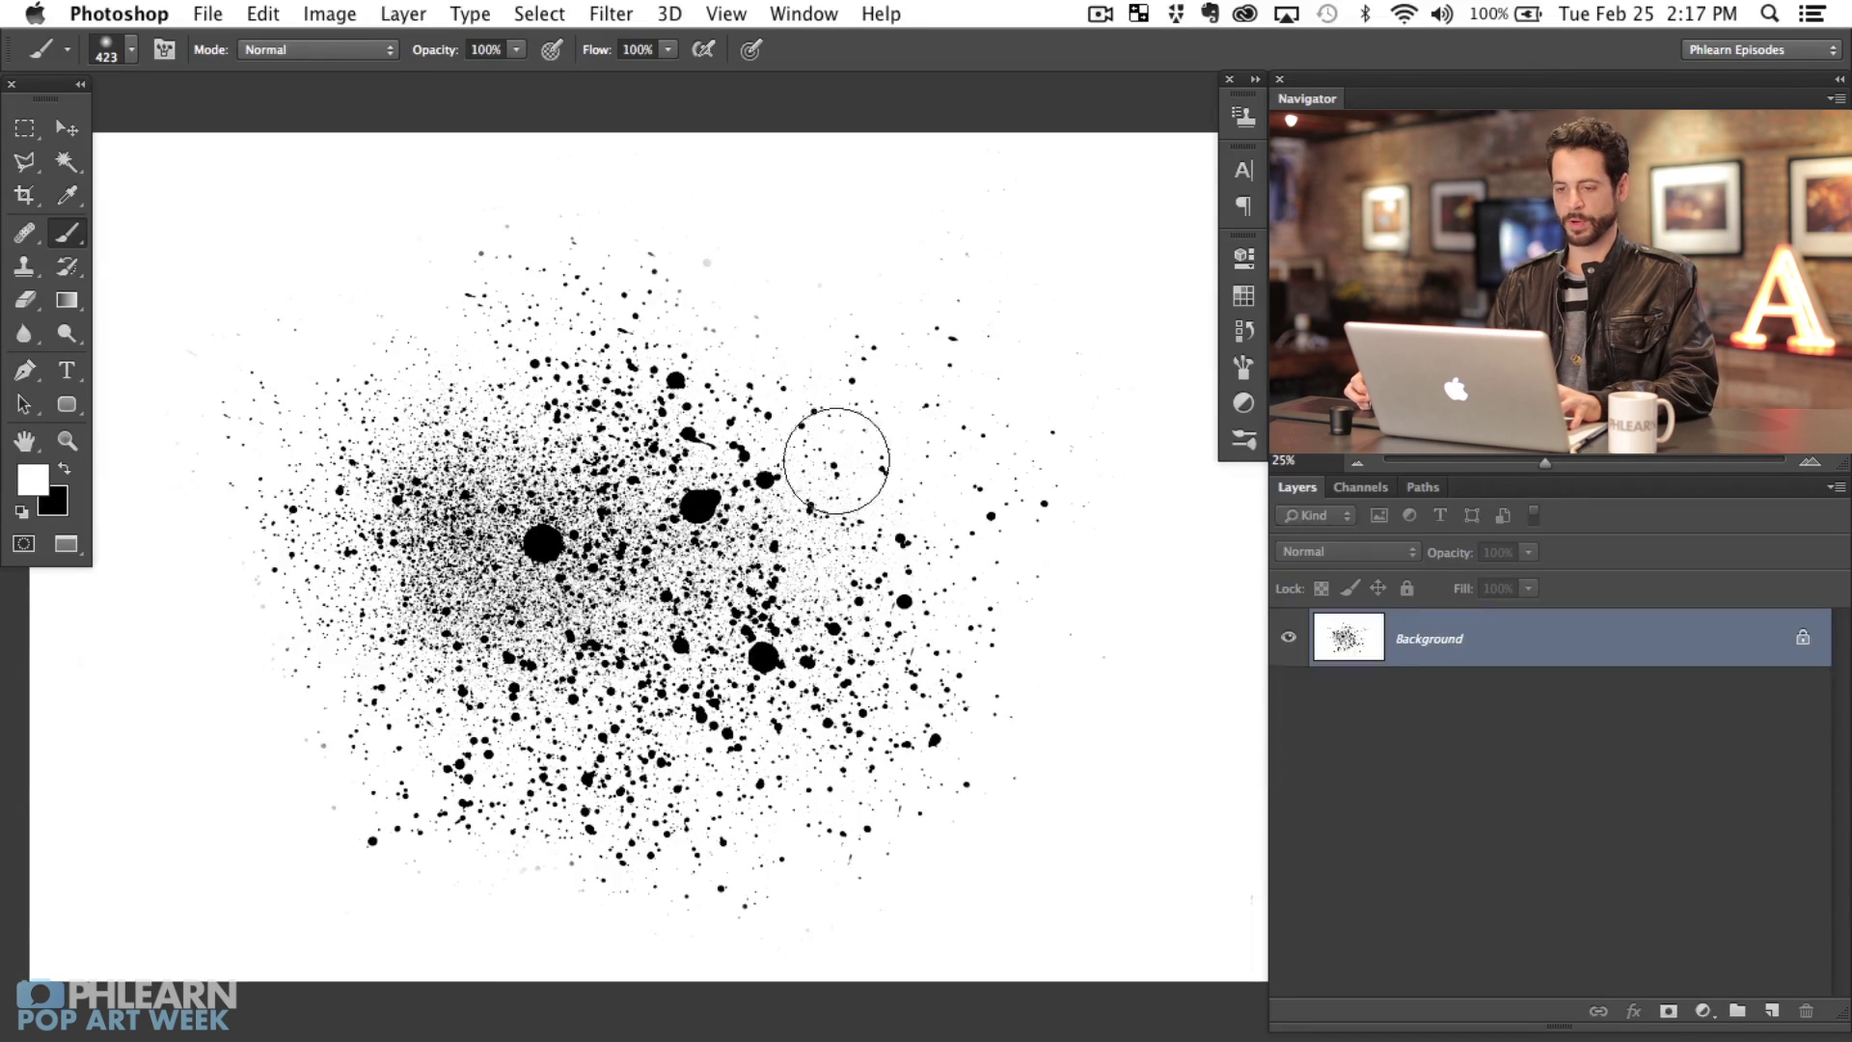
click(266, 13)
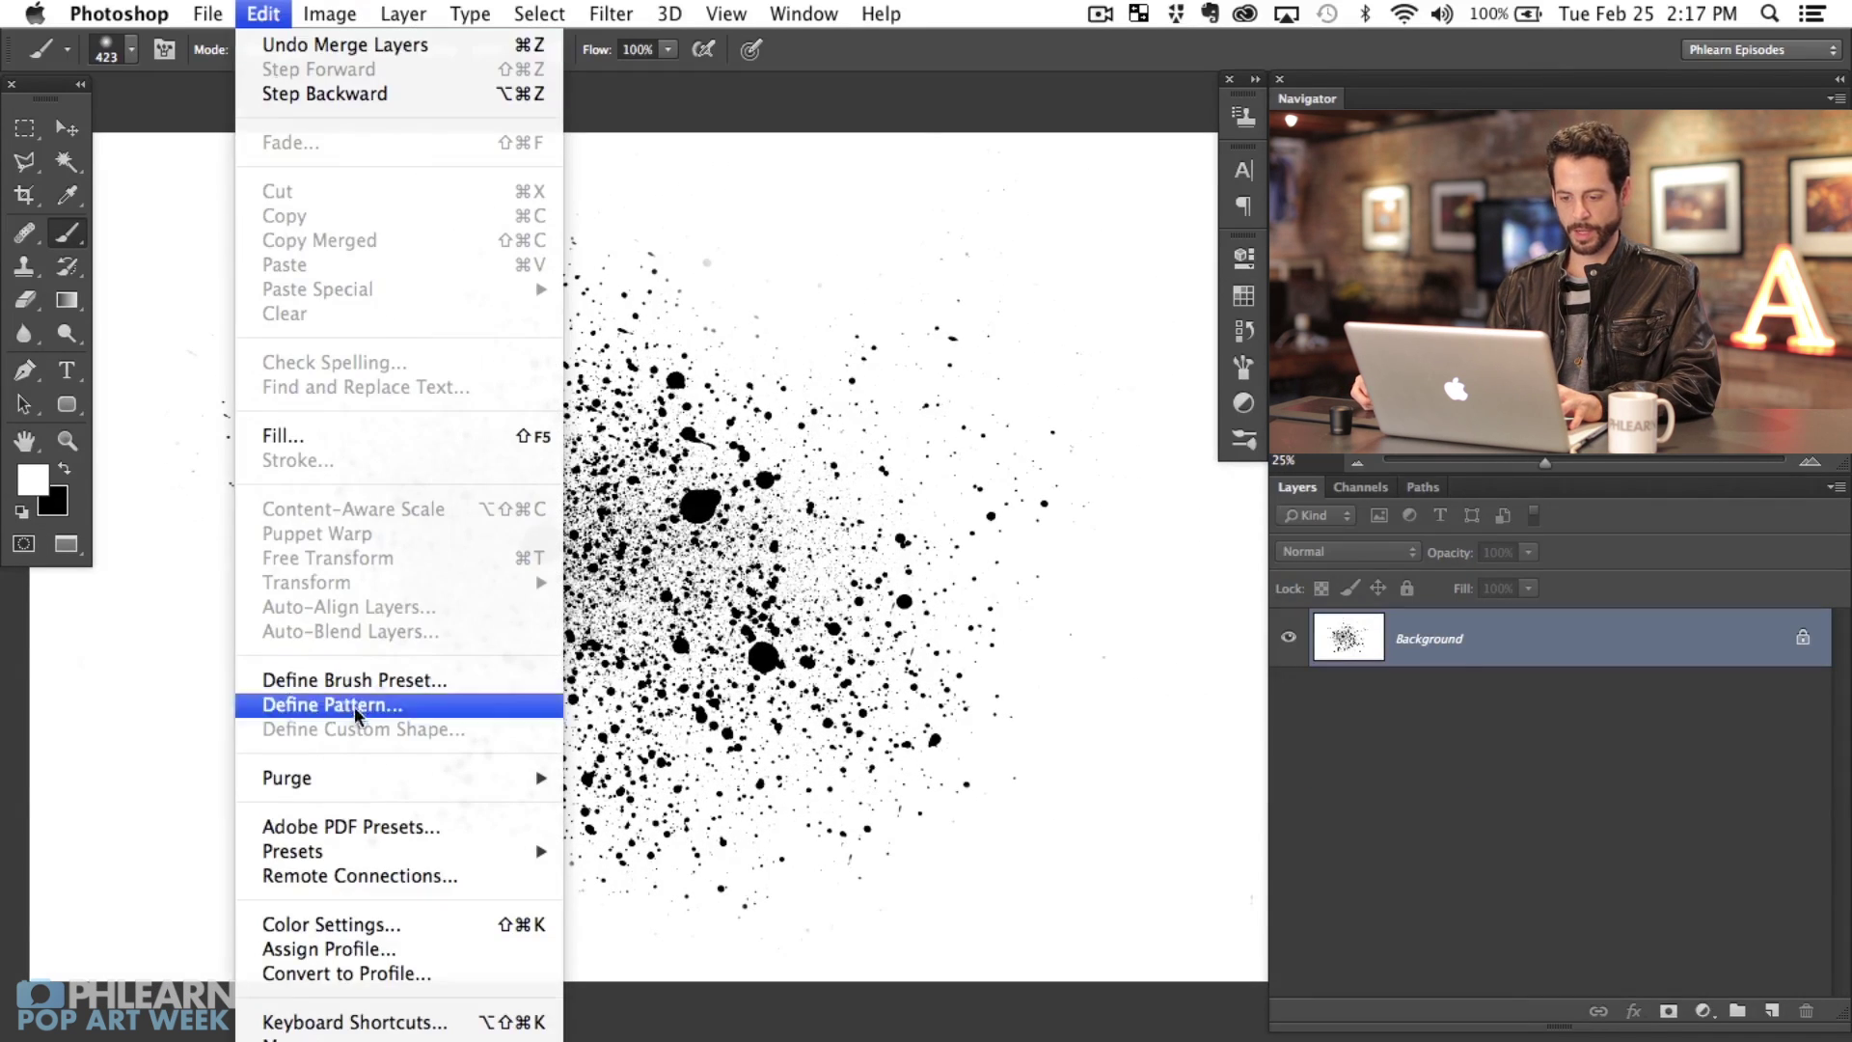
click(377, 680)
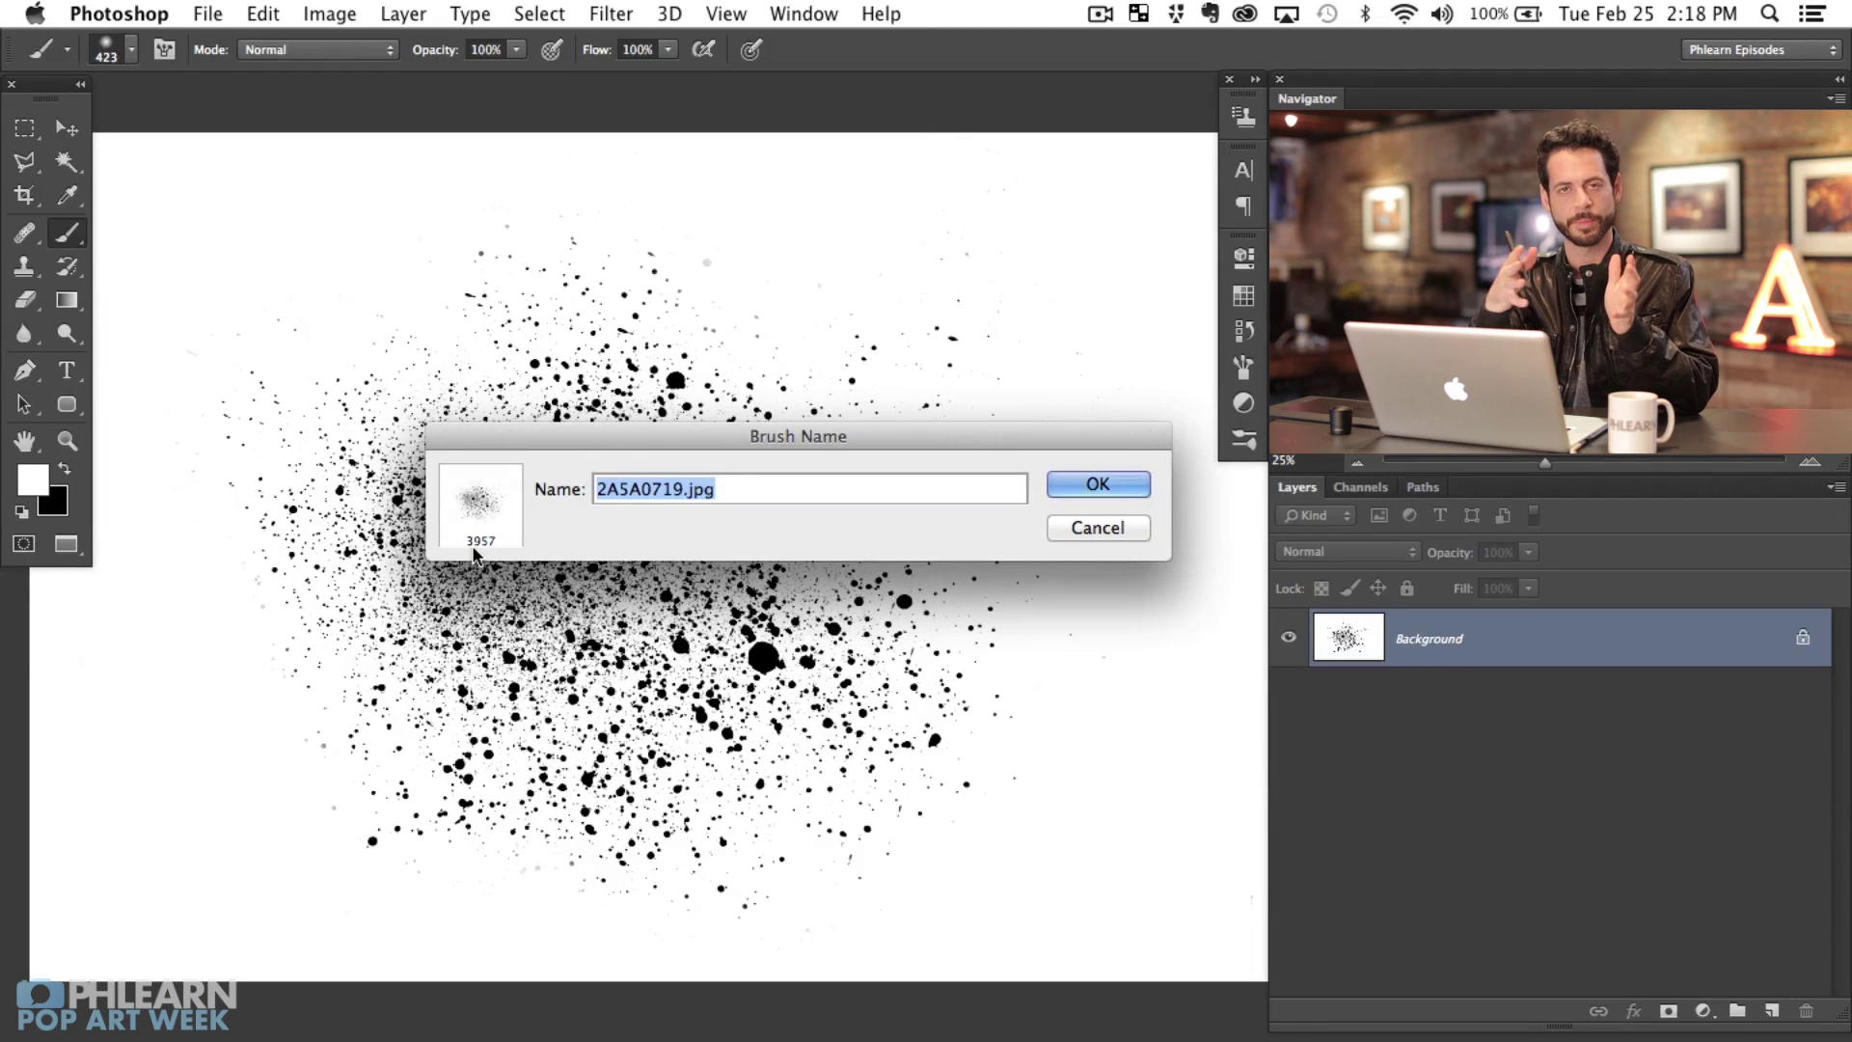
click(1082, 531)
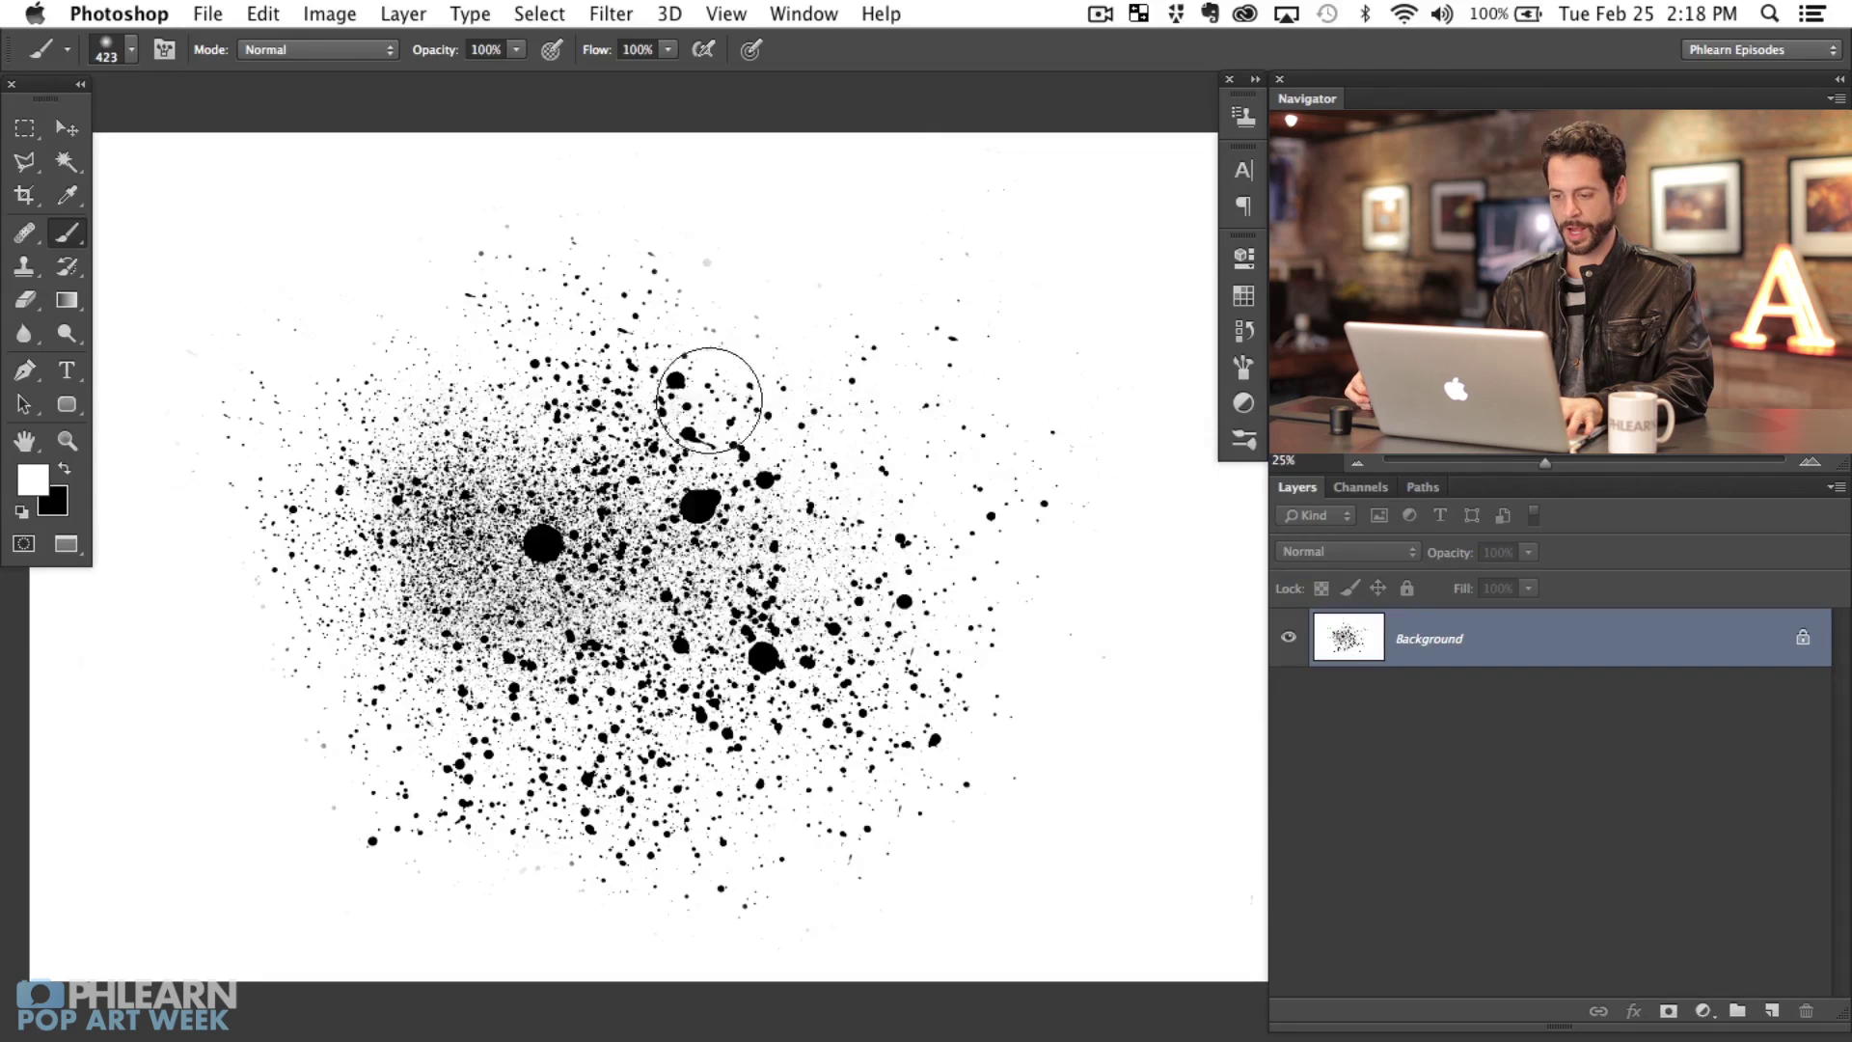
Step: Resize the splatter image to 1200 pixels wide by 800 pixels high, keeping 240 pixels per inch
click(330, 13)
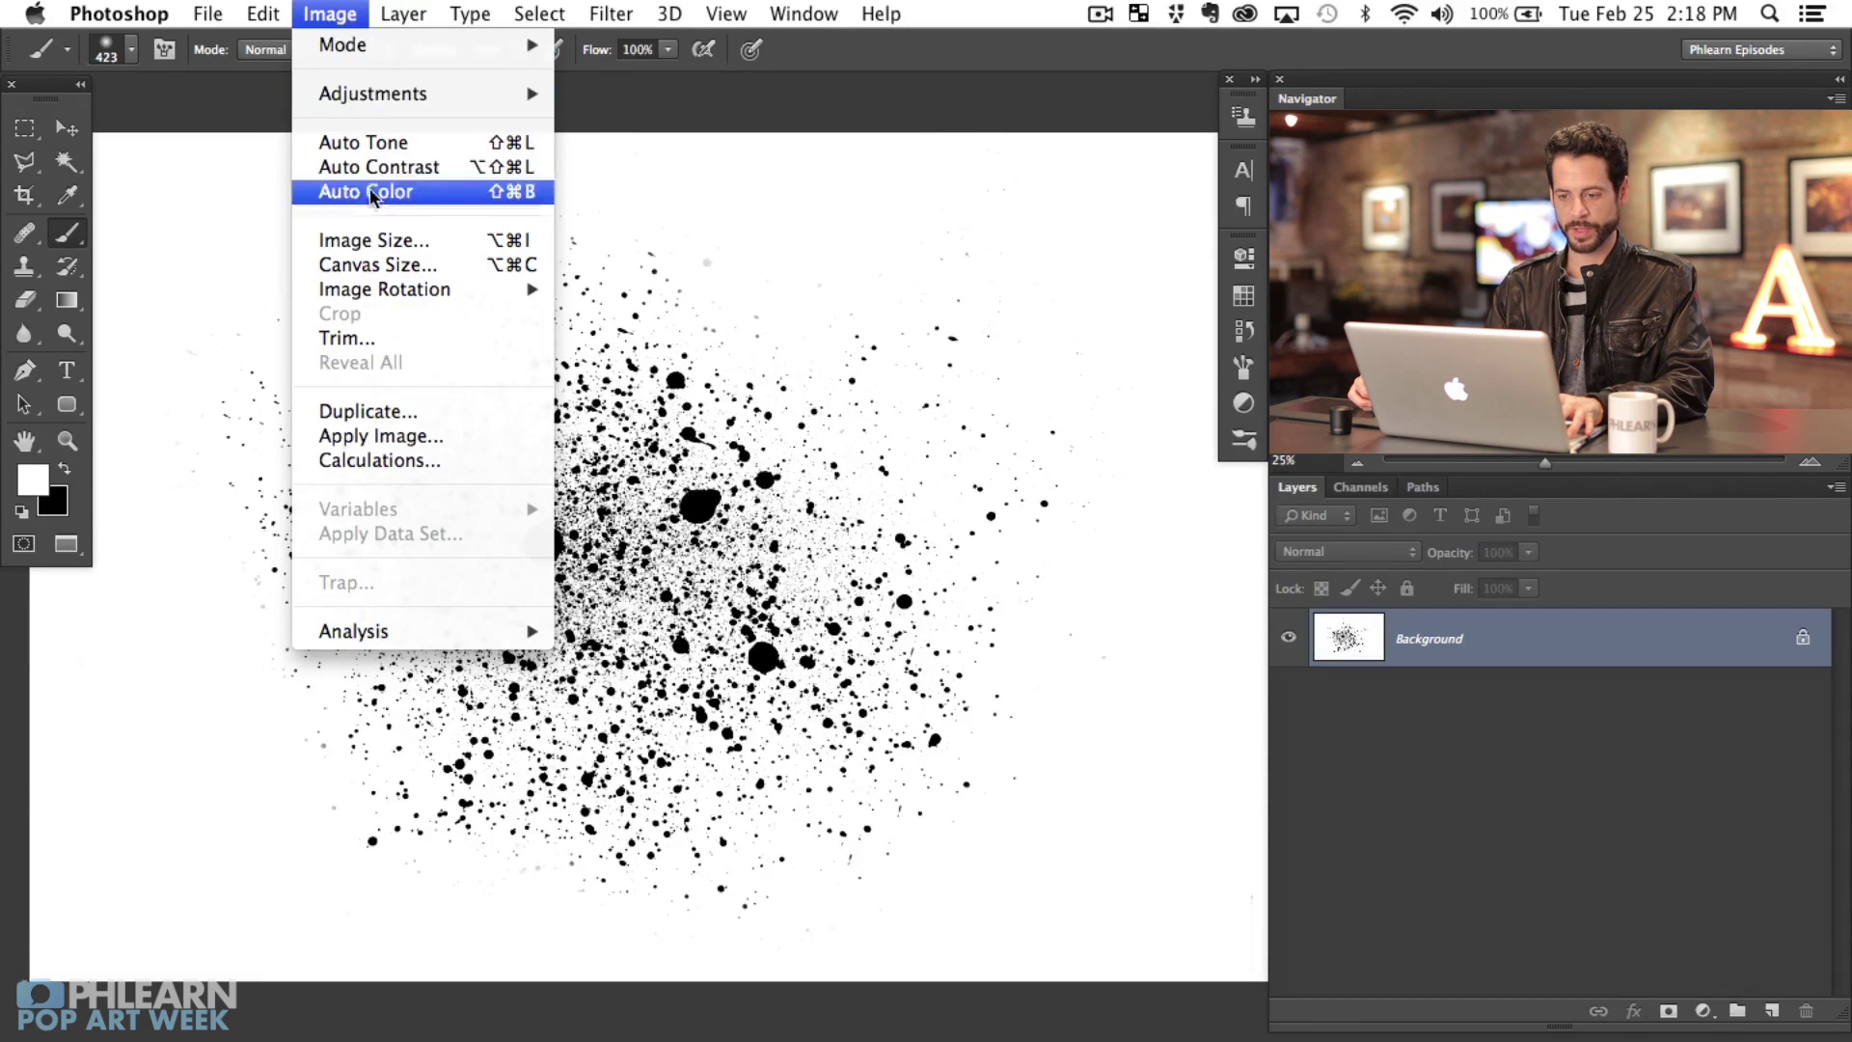
click(381, 240)
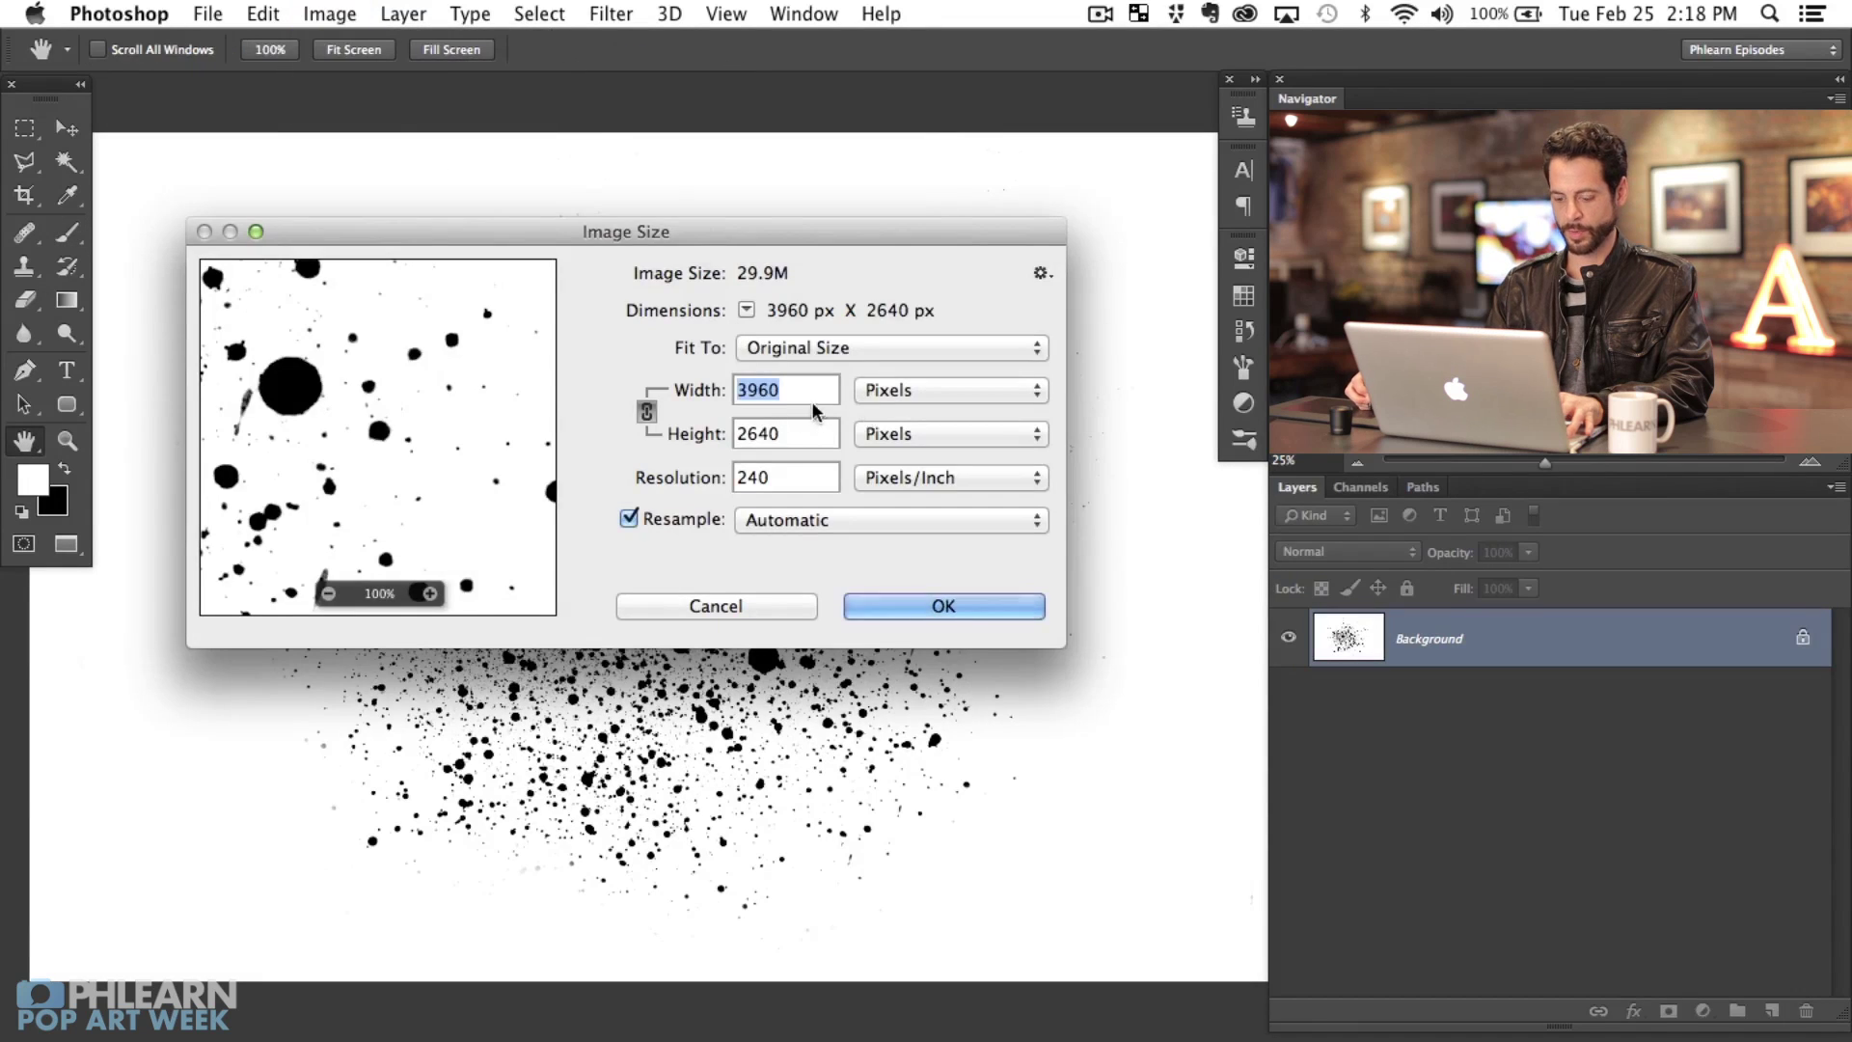
text(1200)
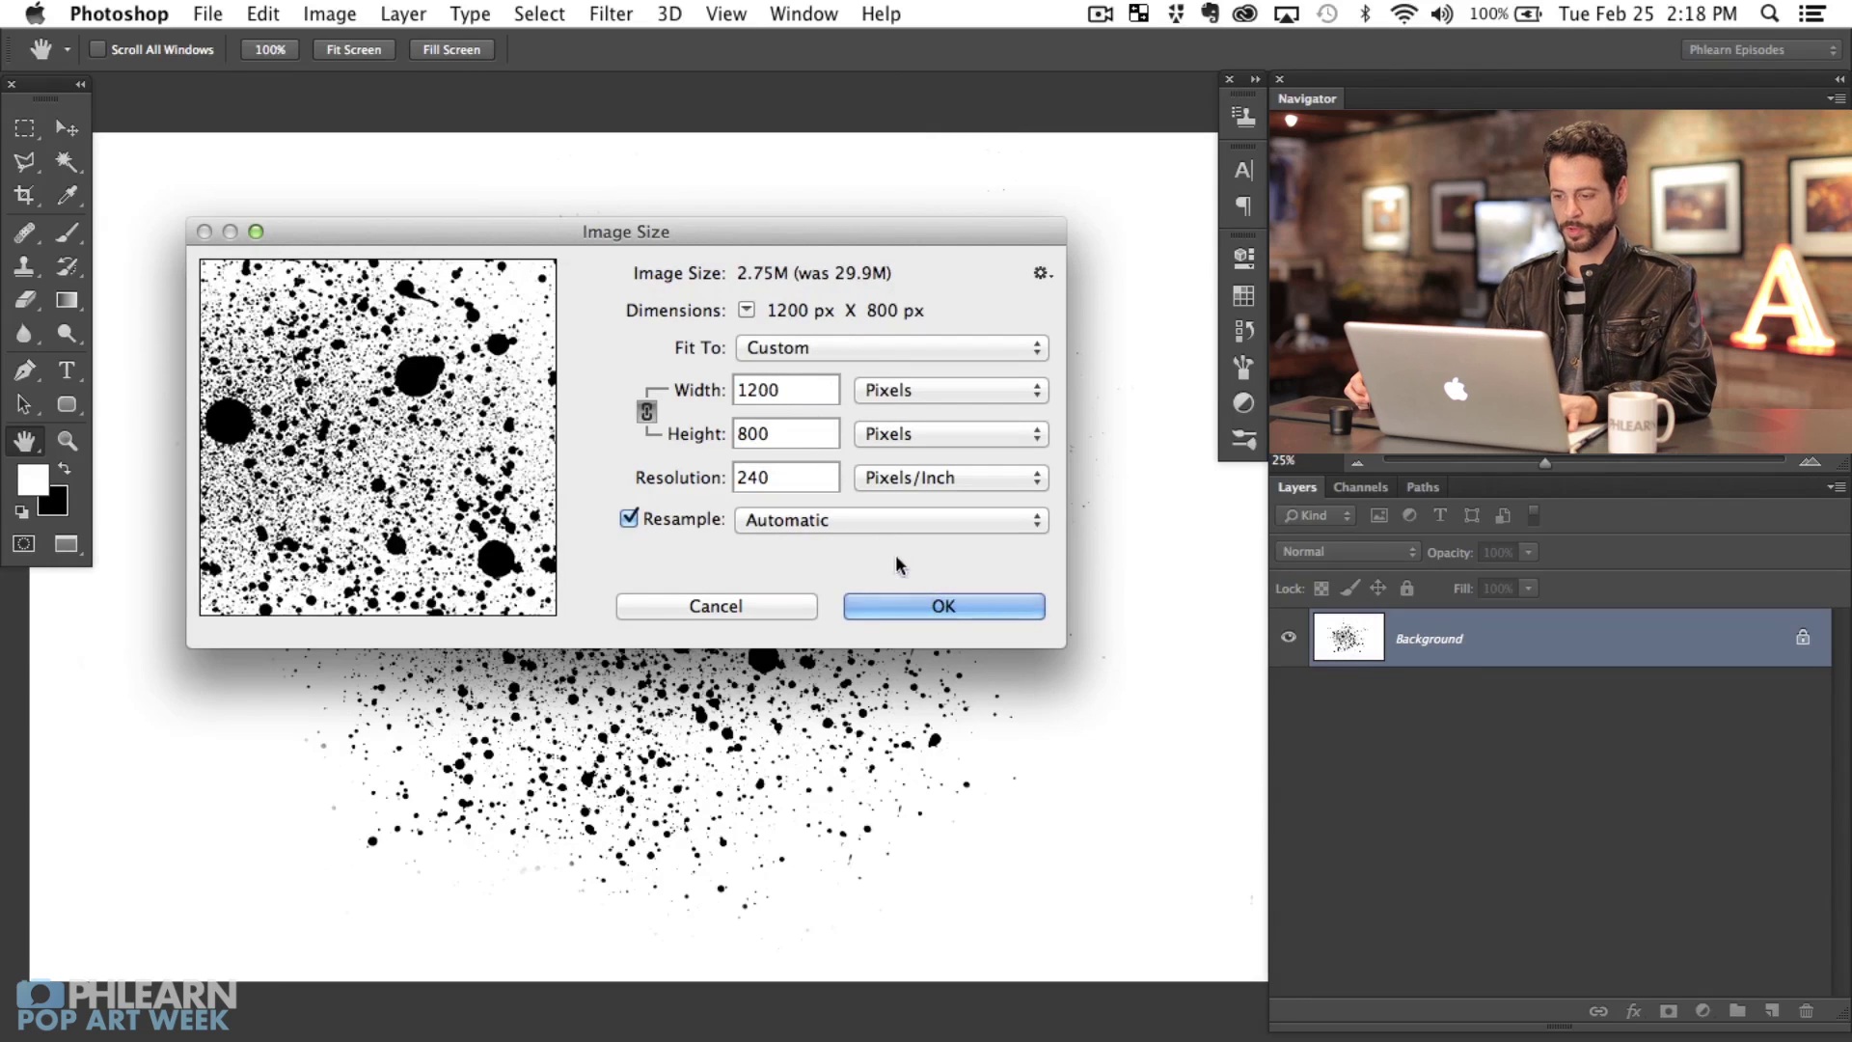
click(943, 606)
key(b)
key(super+plus)
key(super+plus)
key(super+plus)
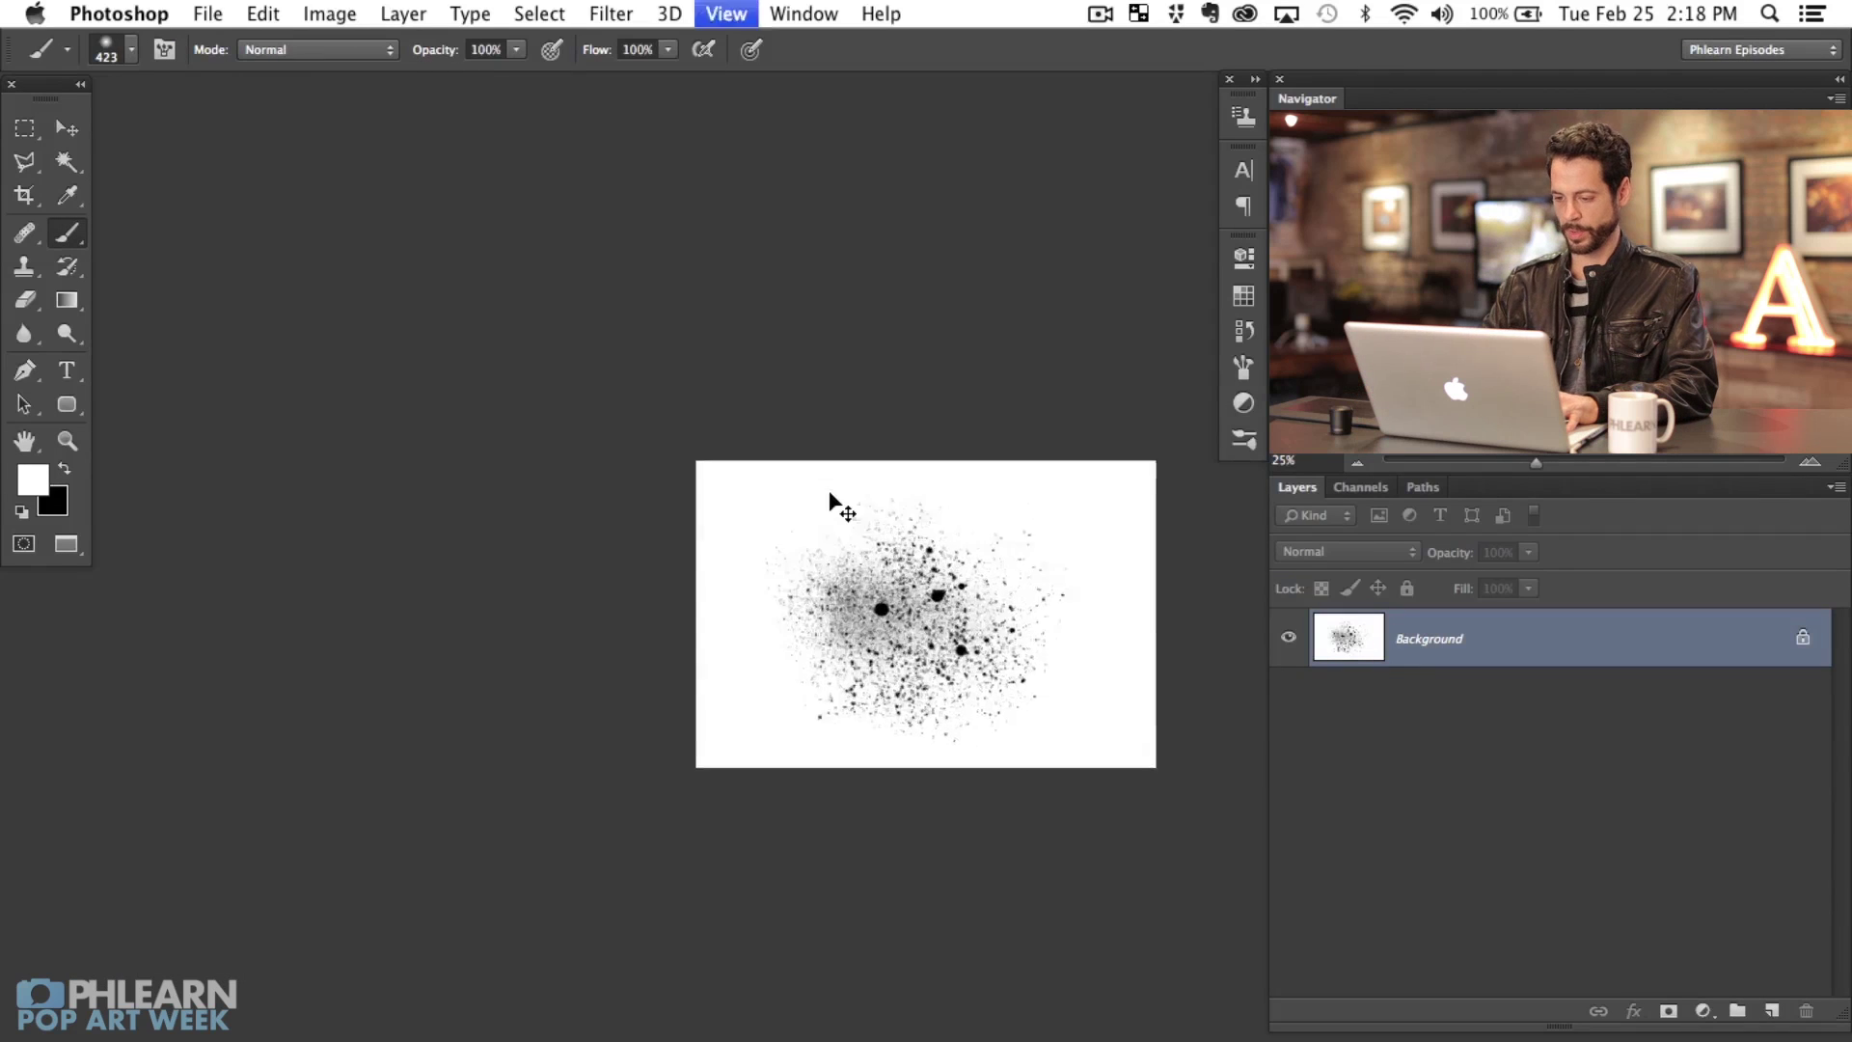
scroll(849, 482, right, 5)
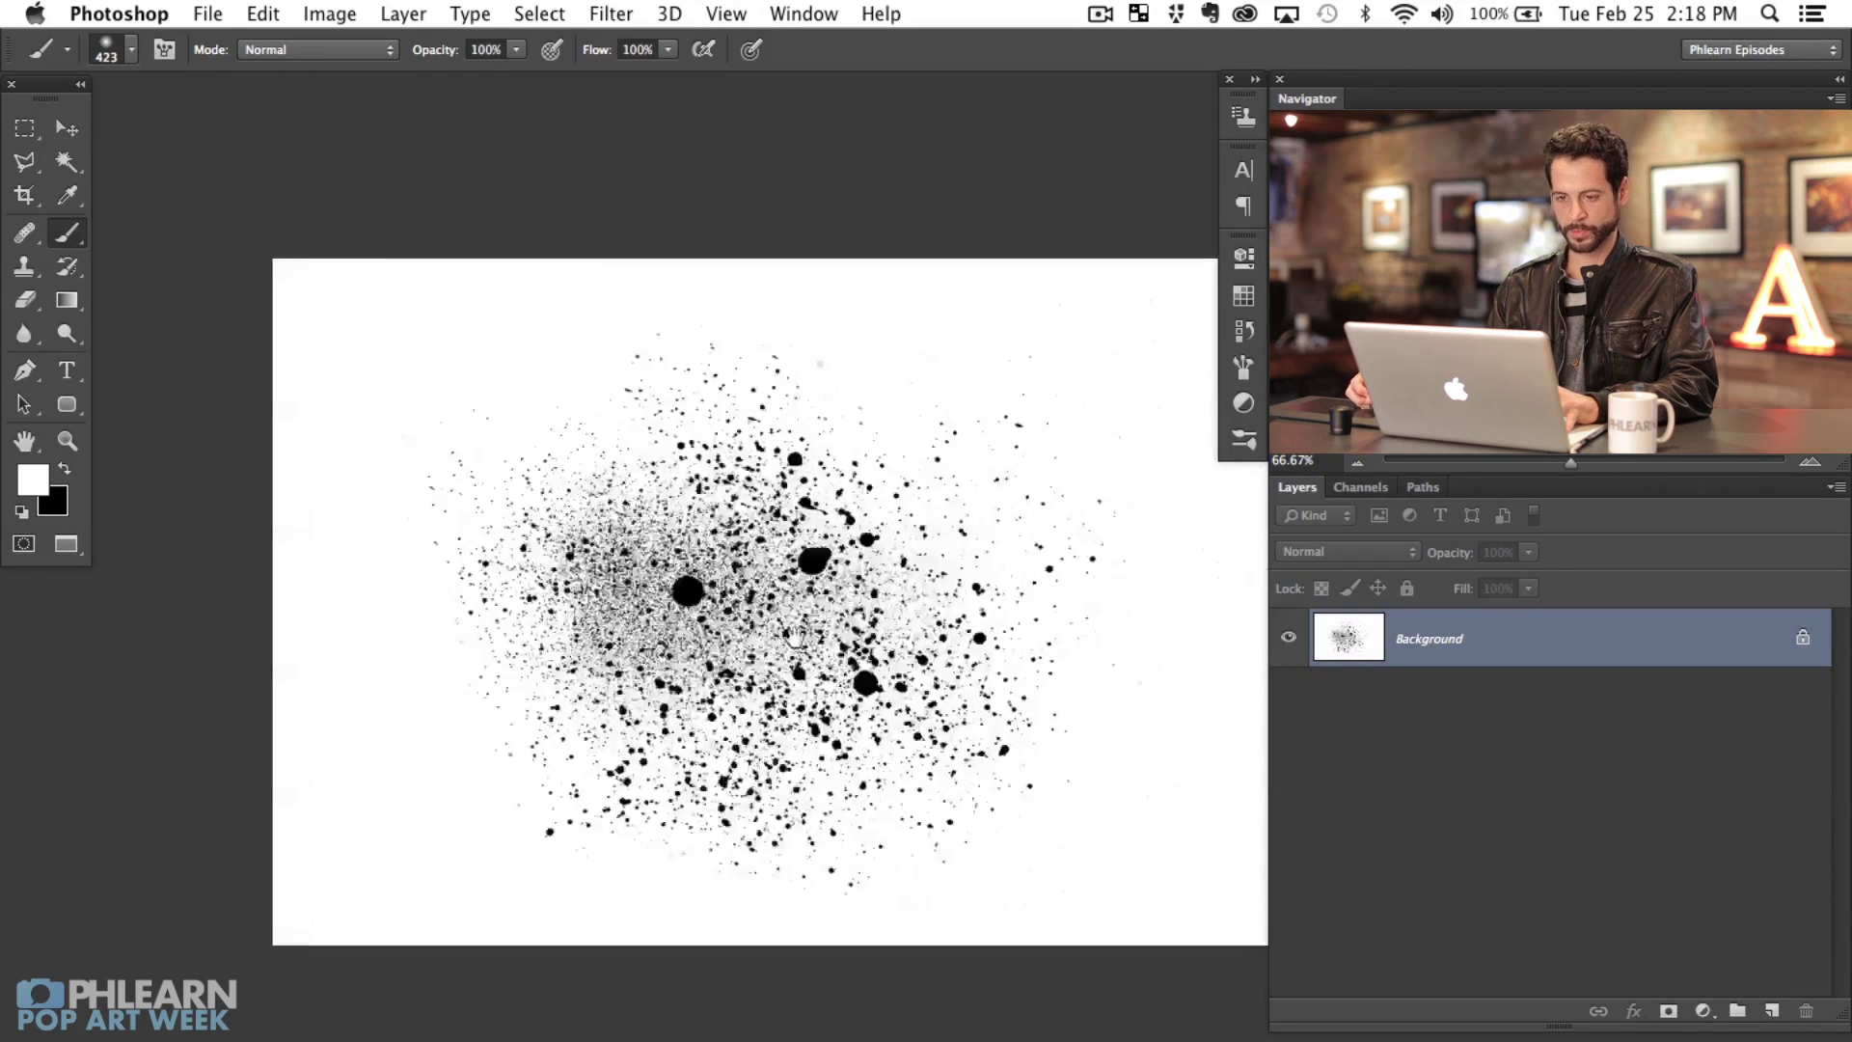
Step: Define a brush preset from the splatter image and name it Splatter
click(280, 14)
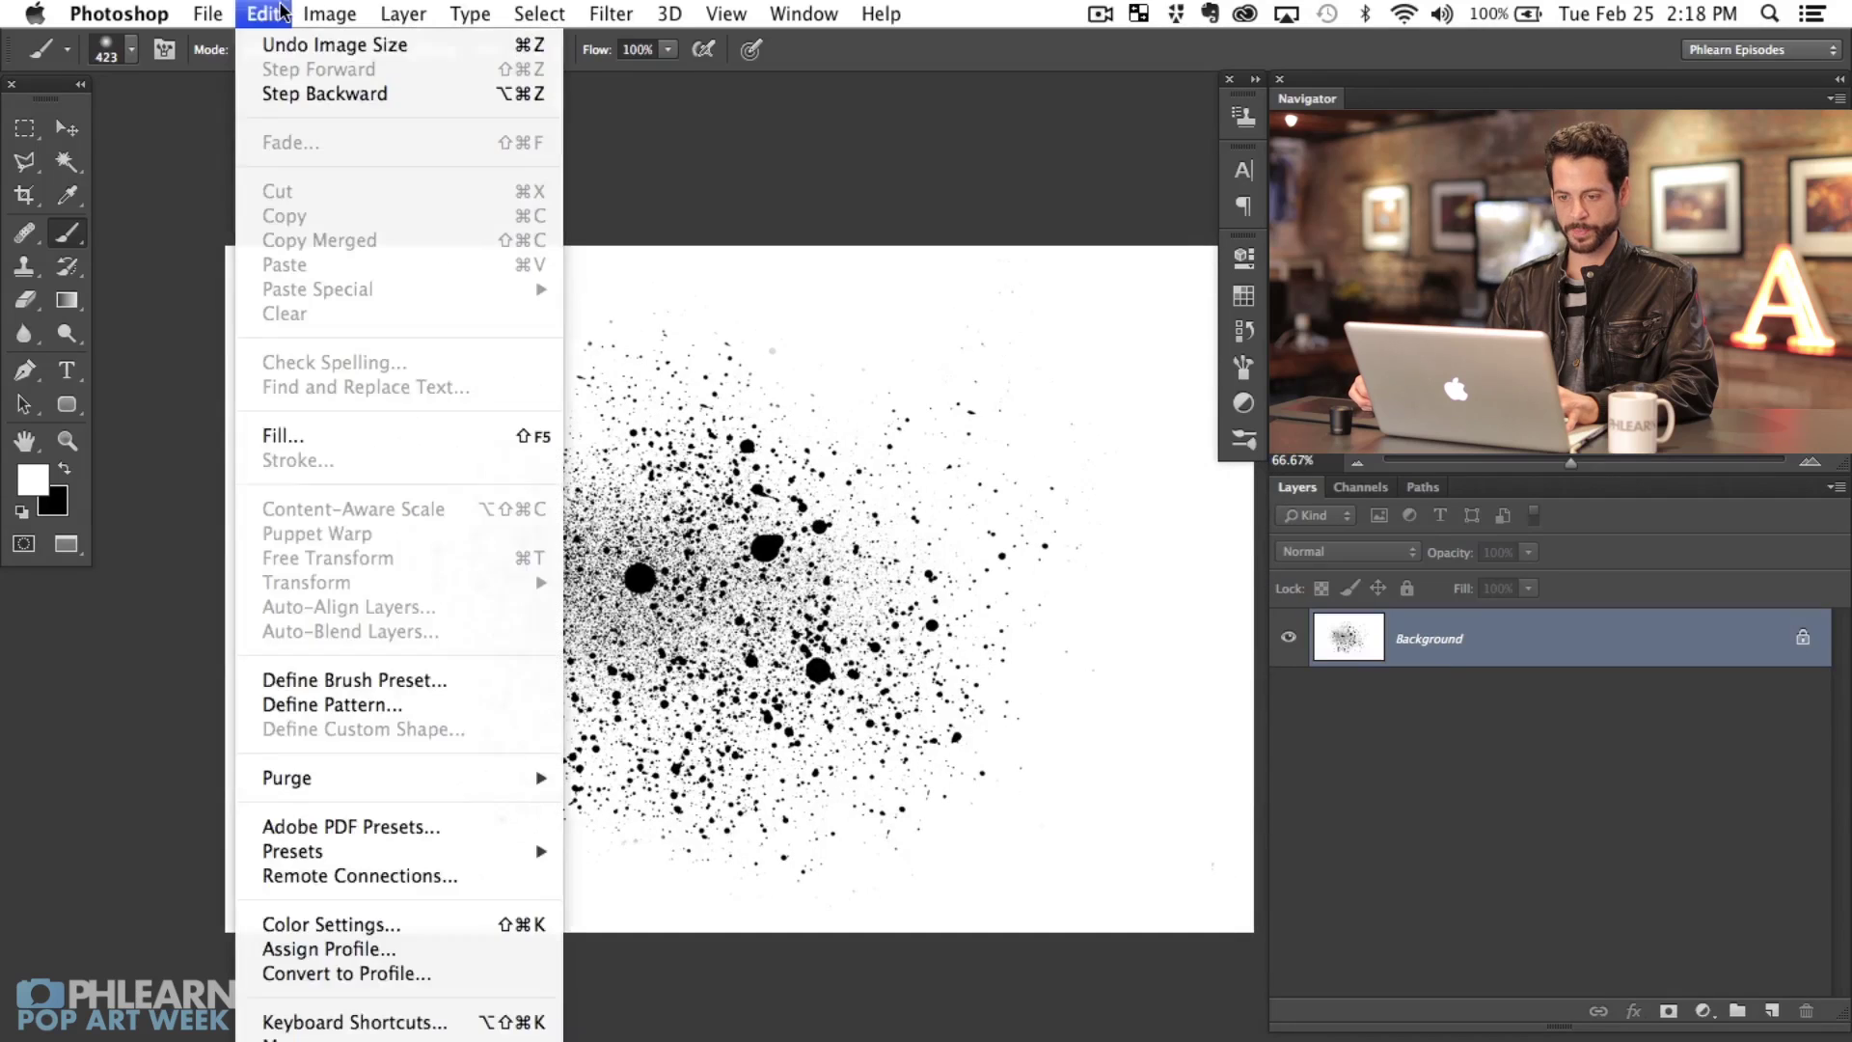
click(355, 679)
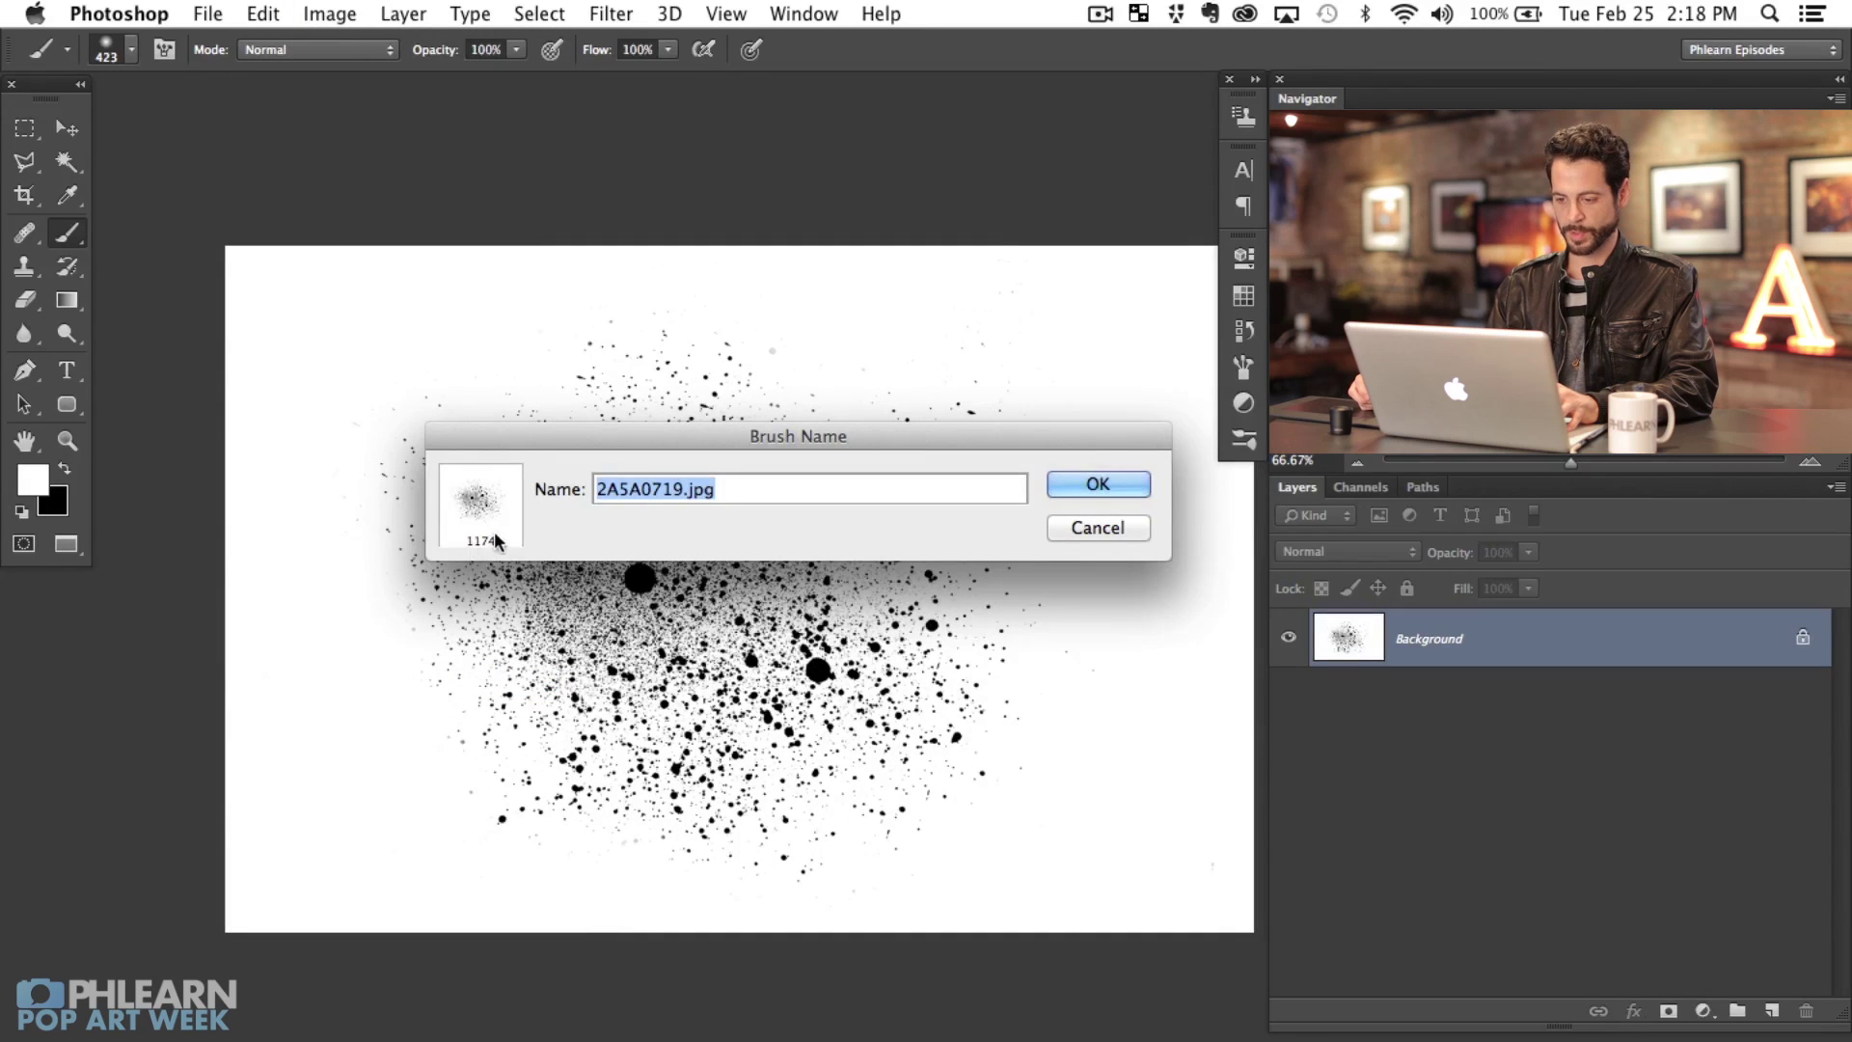
text(Splatter)
key(Return)
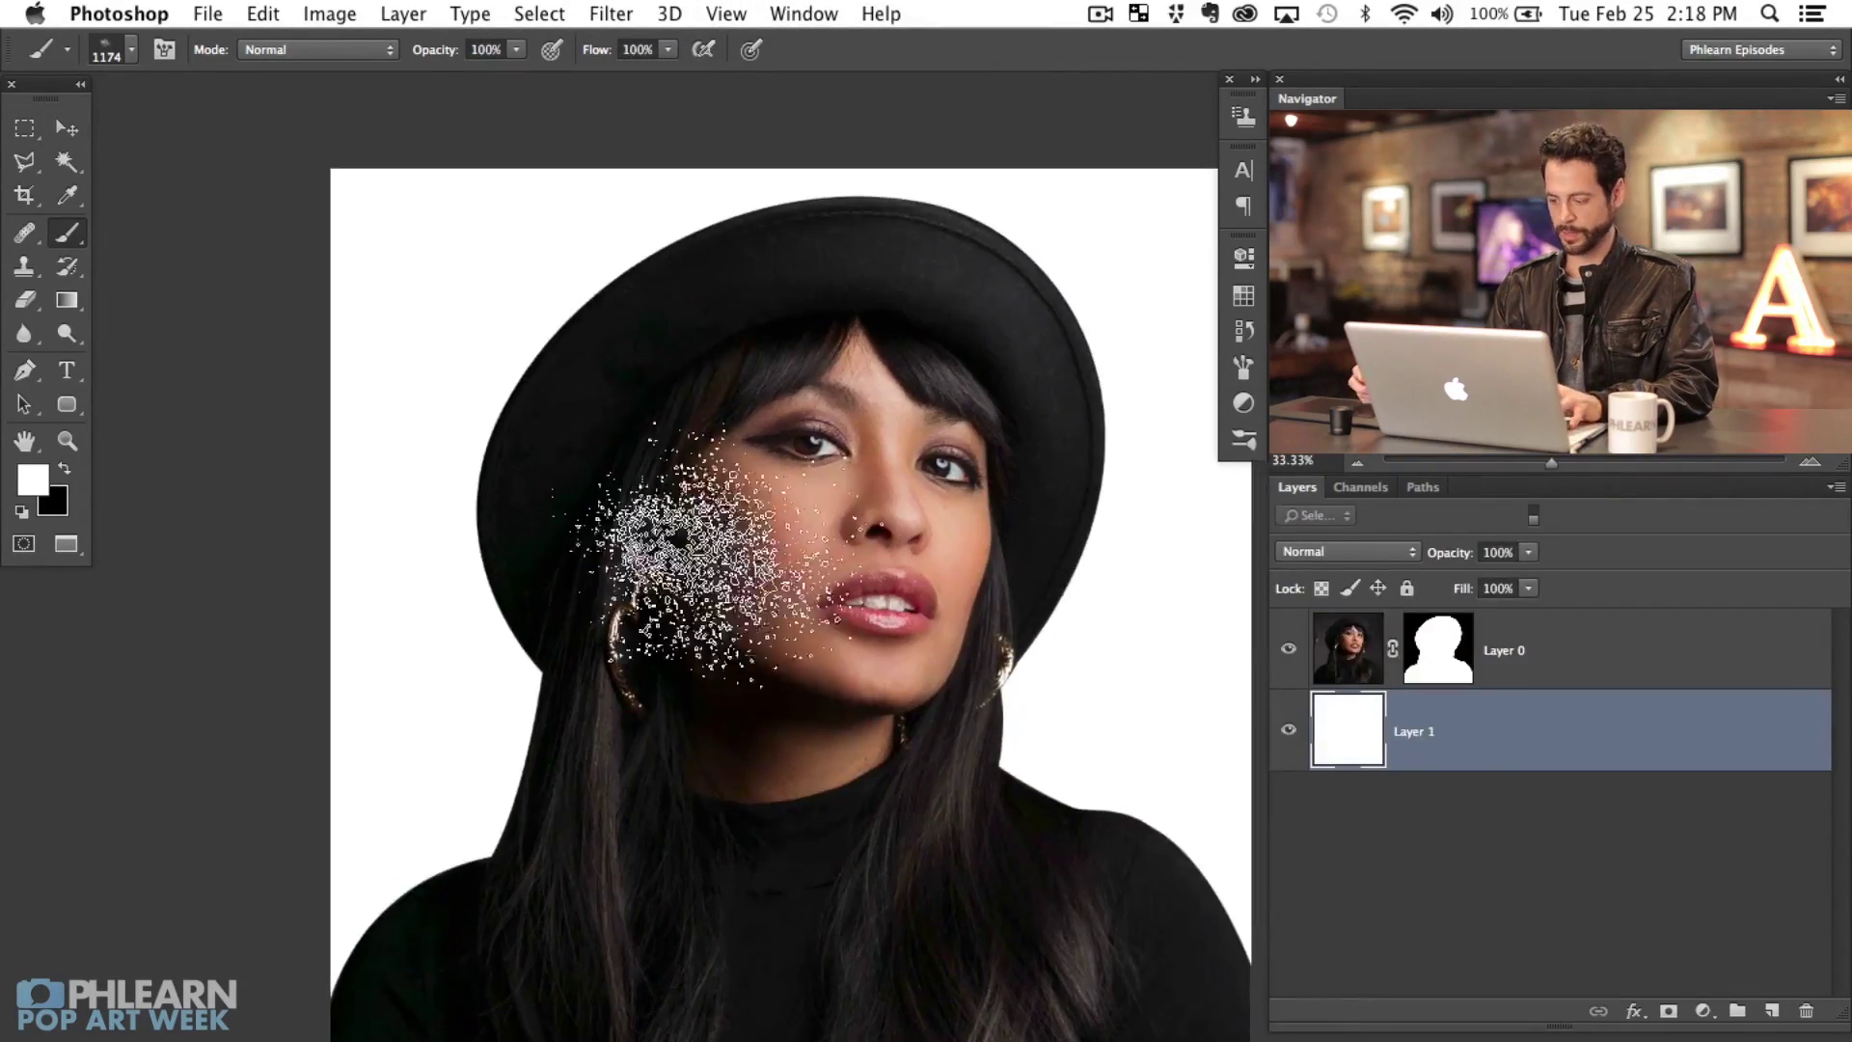
Step: Add a new empty layer in the portrait document and move it above the cut-out woman
key(alt+shift+super+n)
key(shift+super+bracketright)
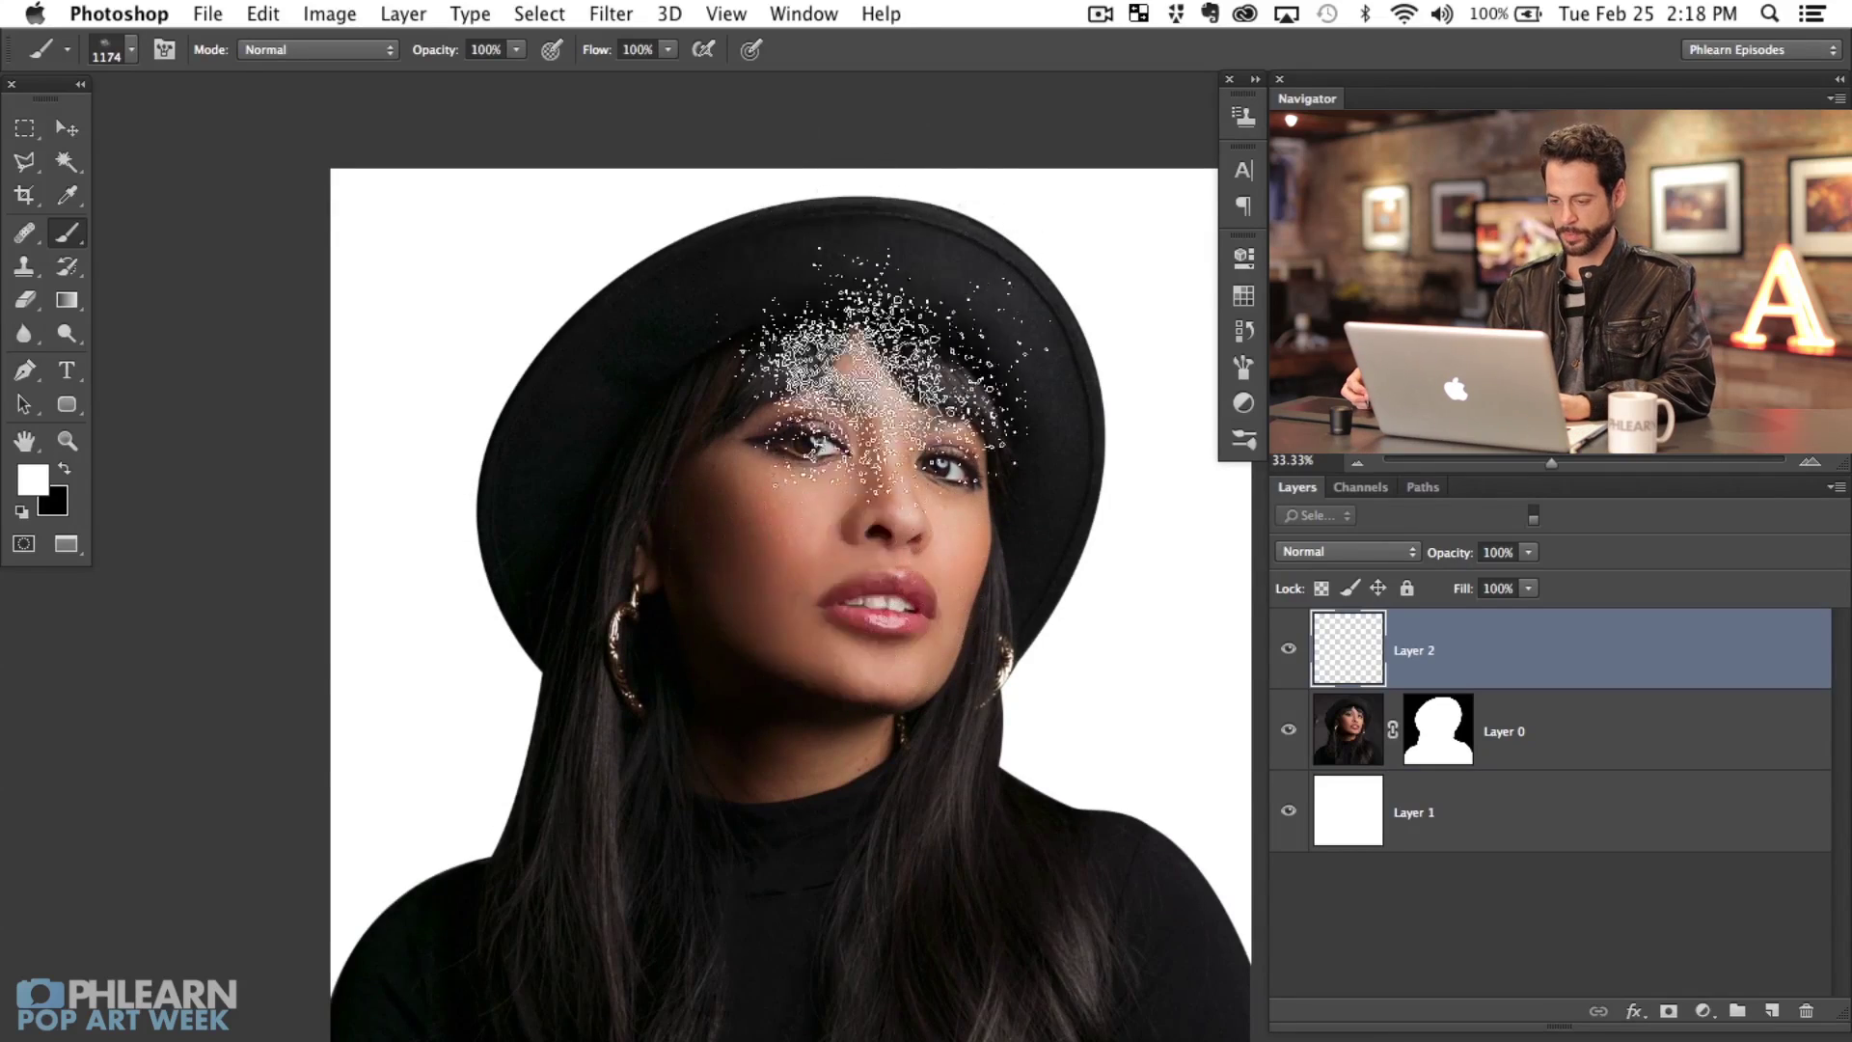
scroll(883, 377, right, 5)
key(super+plus)
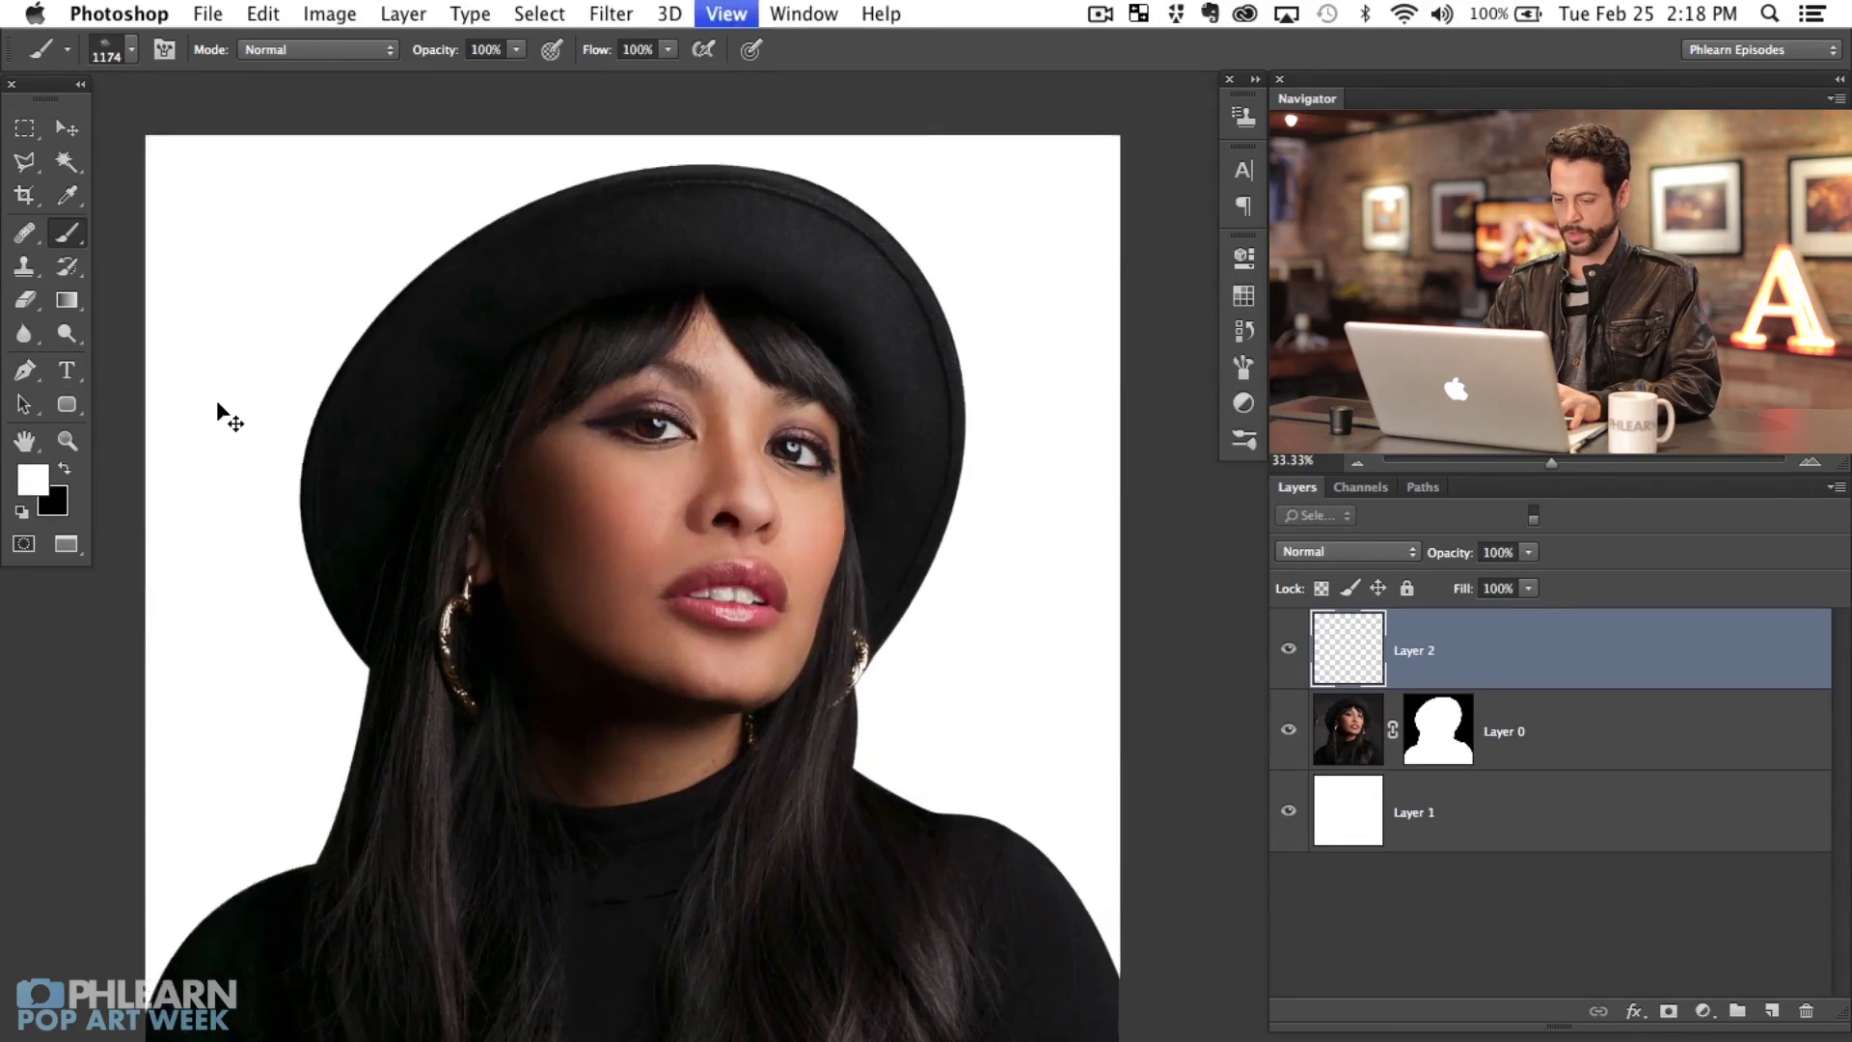
Step: Stamp white paint splatter with the 1174 px splatter brush across the woman's face, hat, hair and sweater
drag(659, 645, 829, 632)
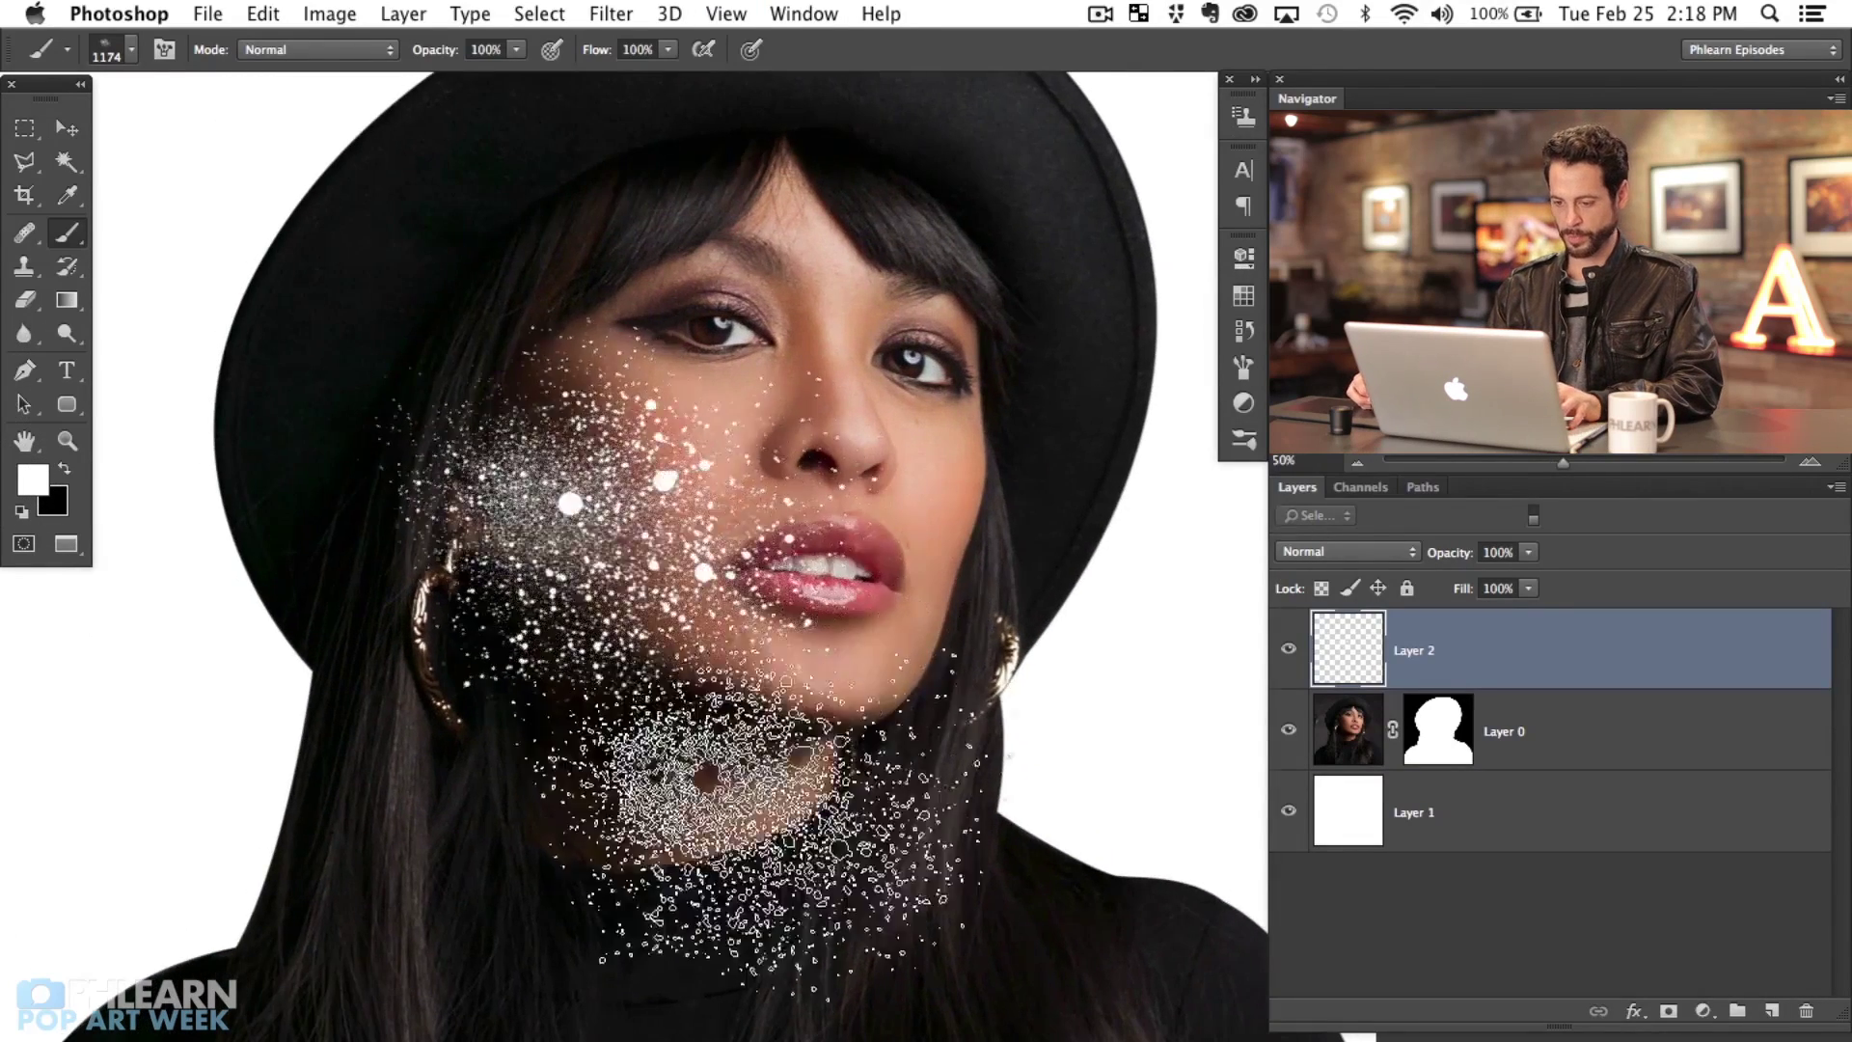
click(957, 378)
click(1004, 820)
click(452, 214)
click(346, 965)
drag(379, 985, 487, 515)
click(532, 802)
click(932, 772)
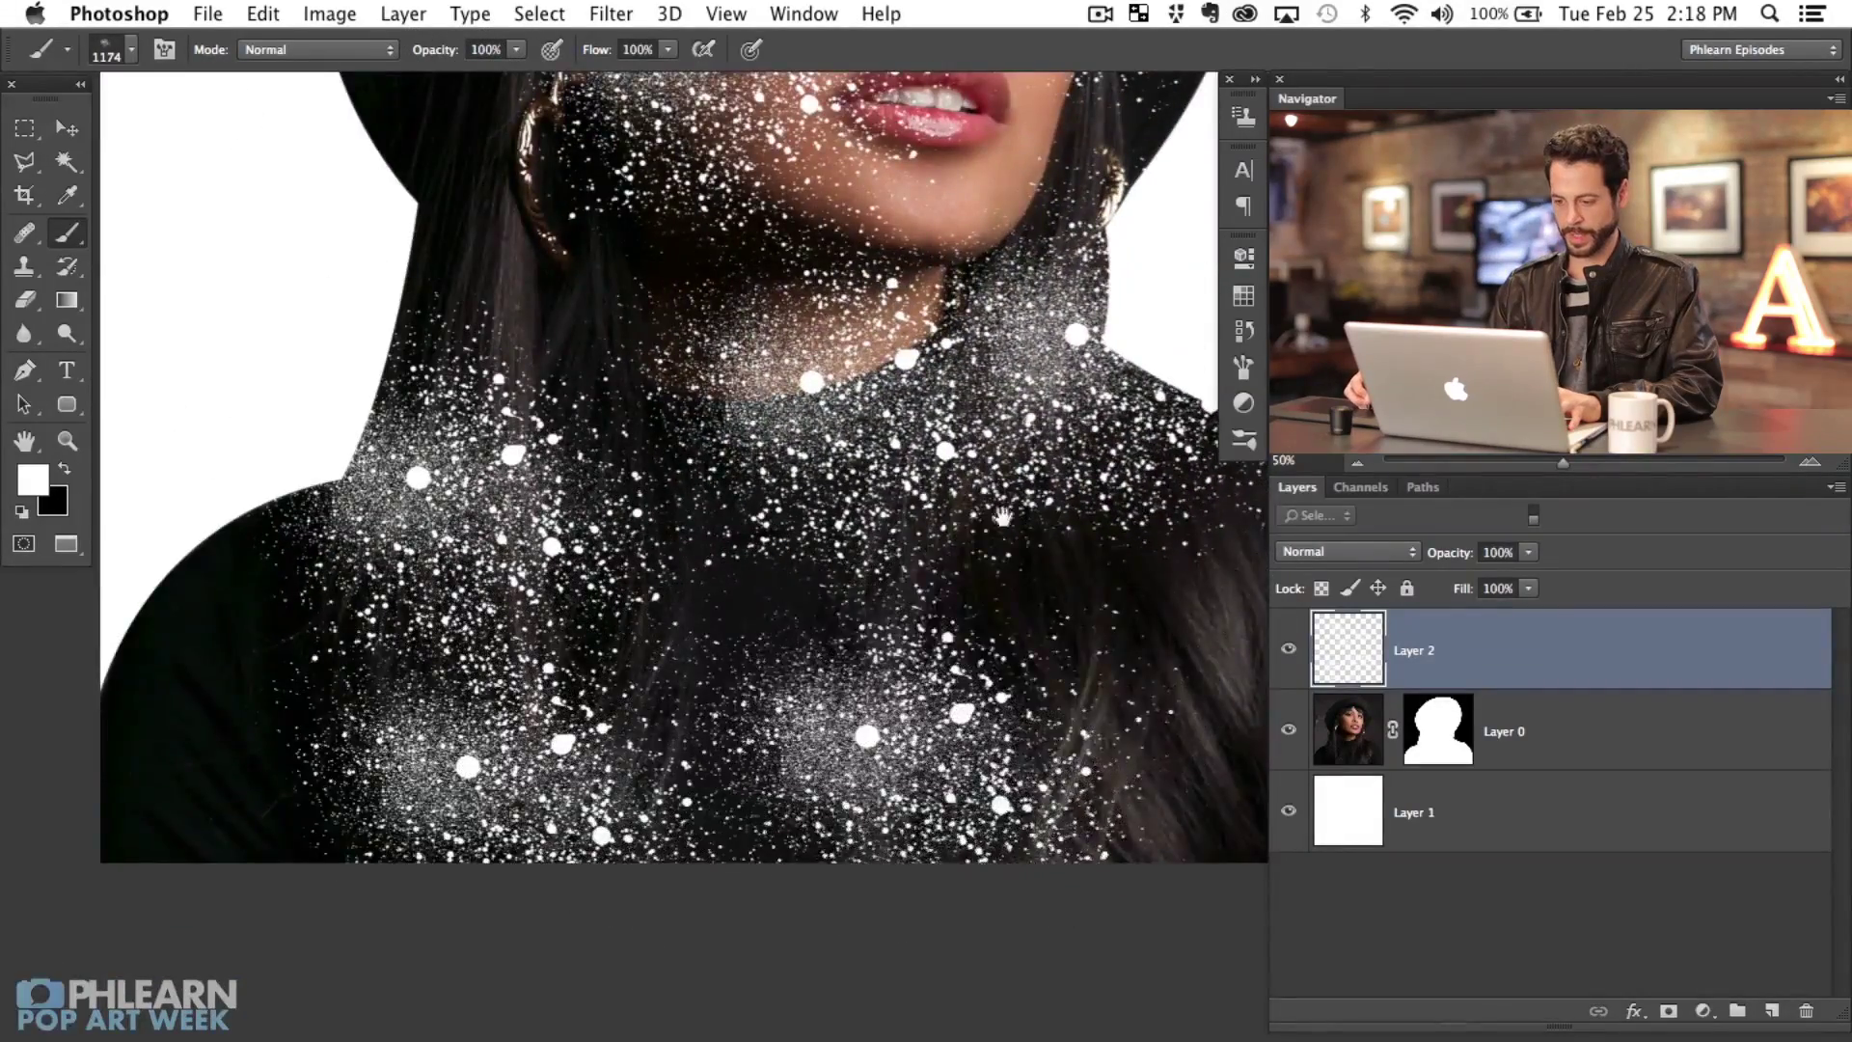
drag(1161, 634, 929, 836)
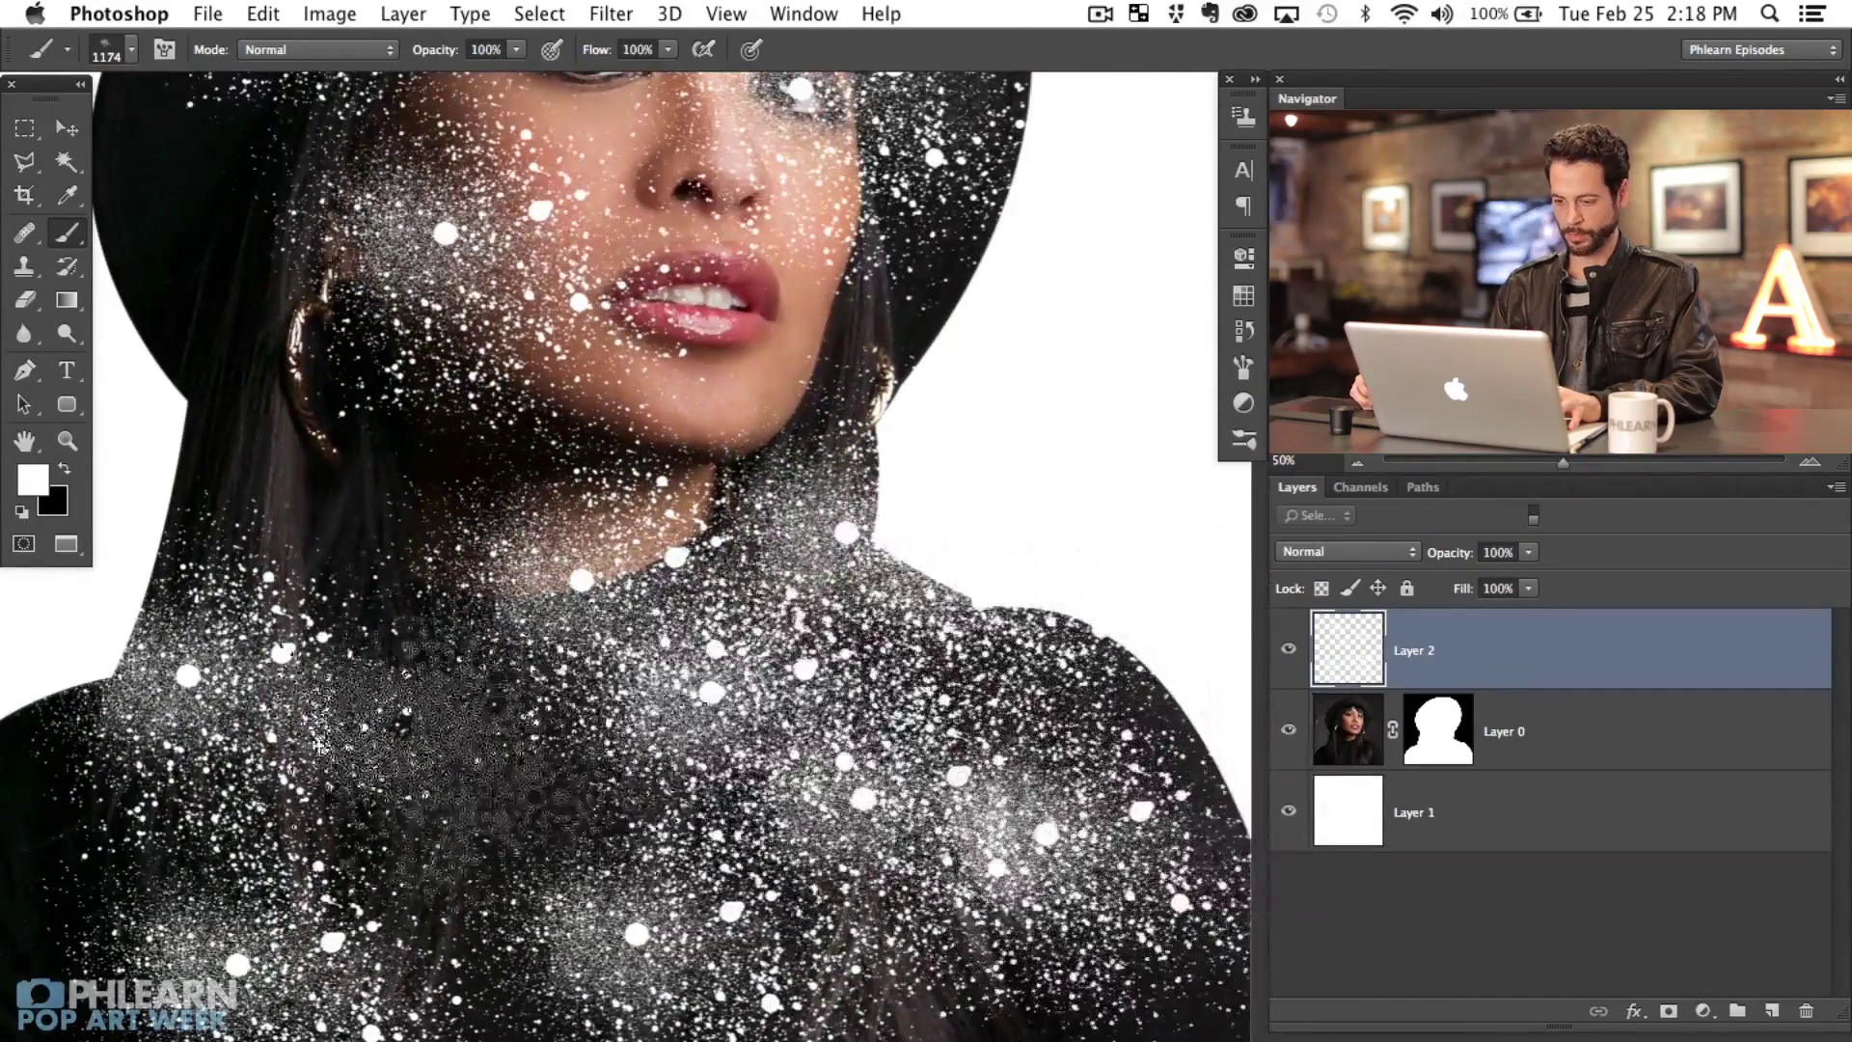
key(super+minus)
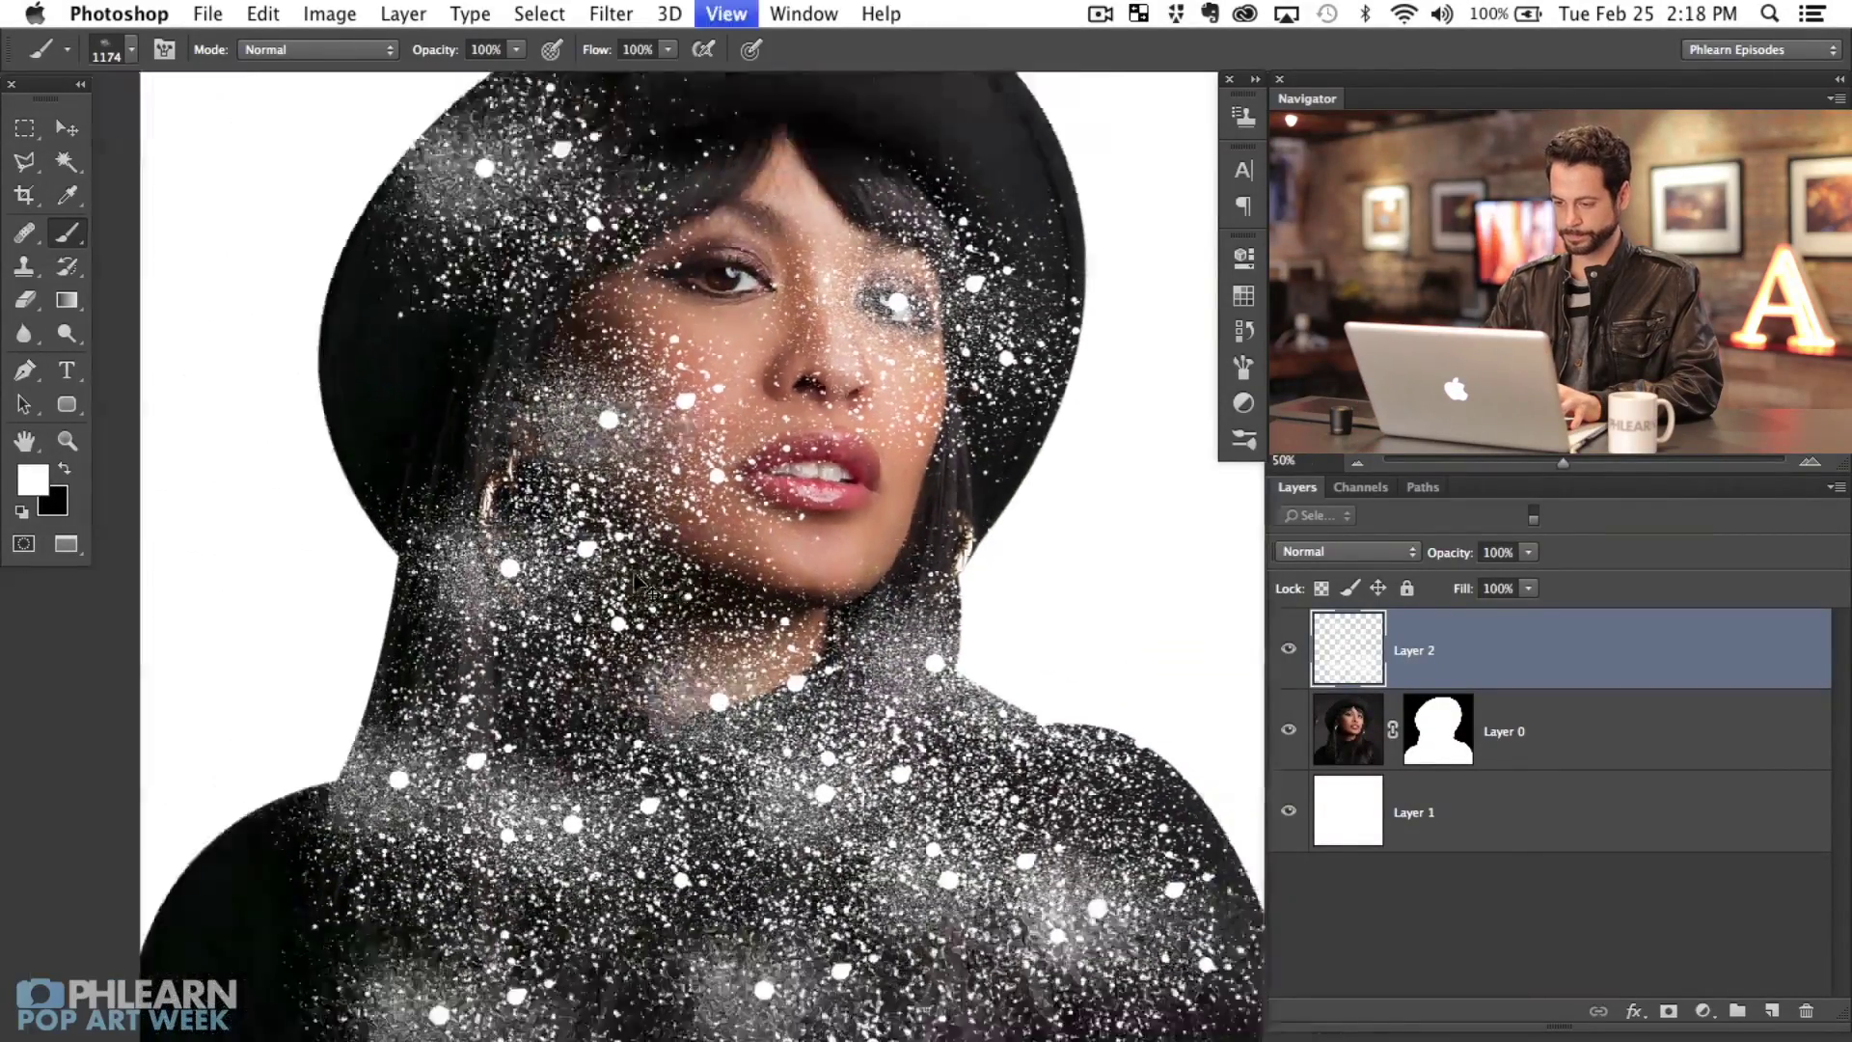
key(super+minus)
Step: Set the foreground color to bright red for the splatter brush
click(40, 492)
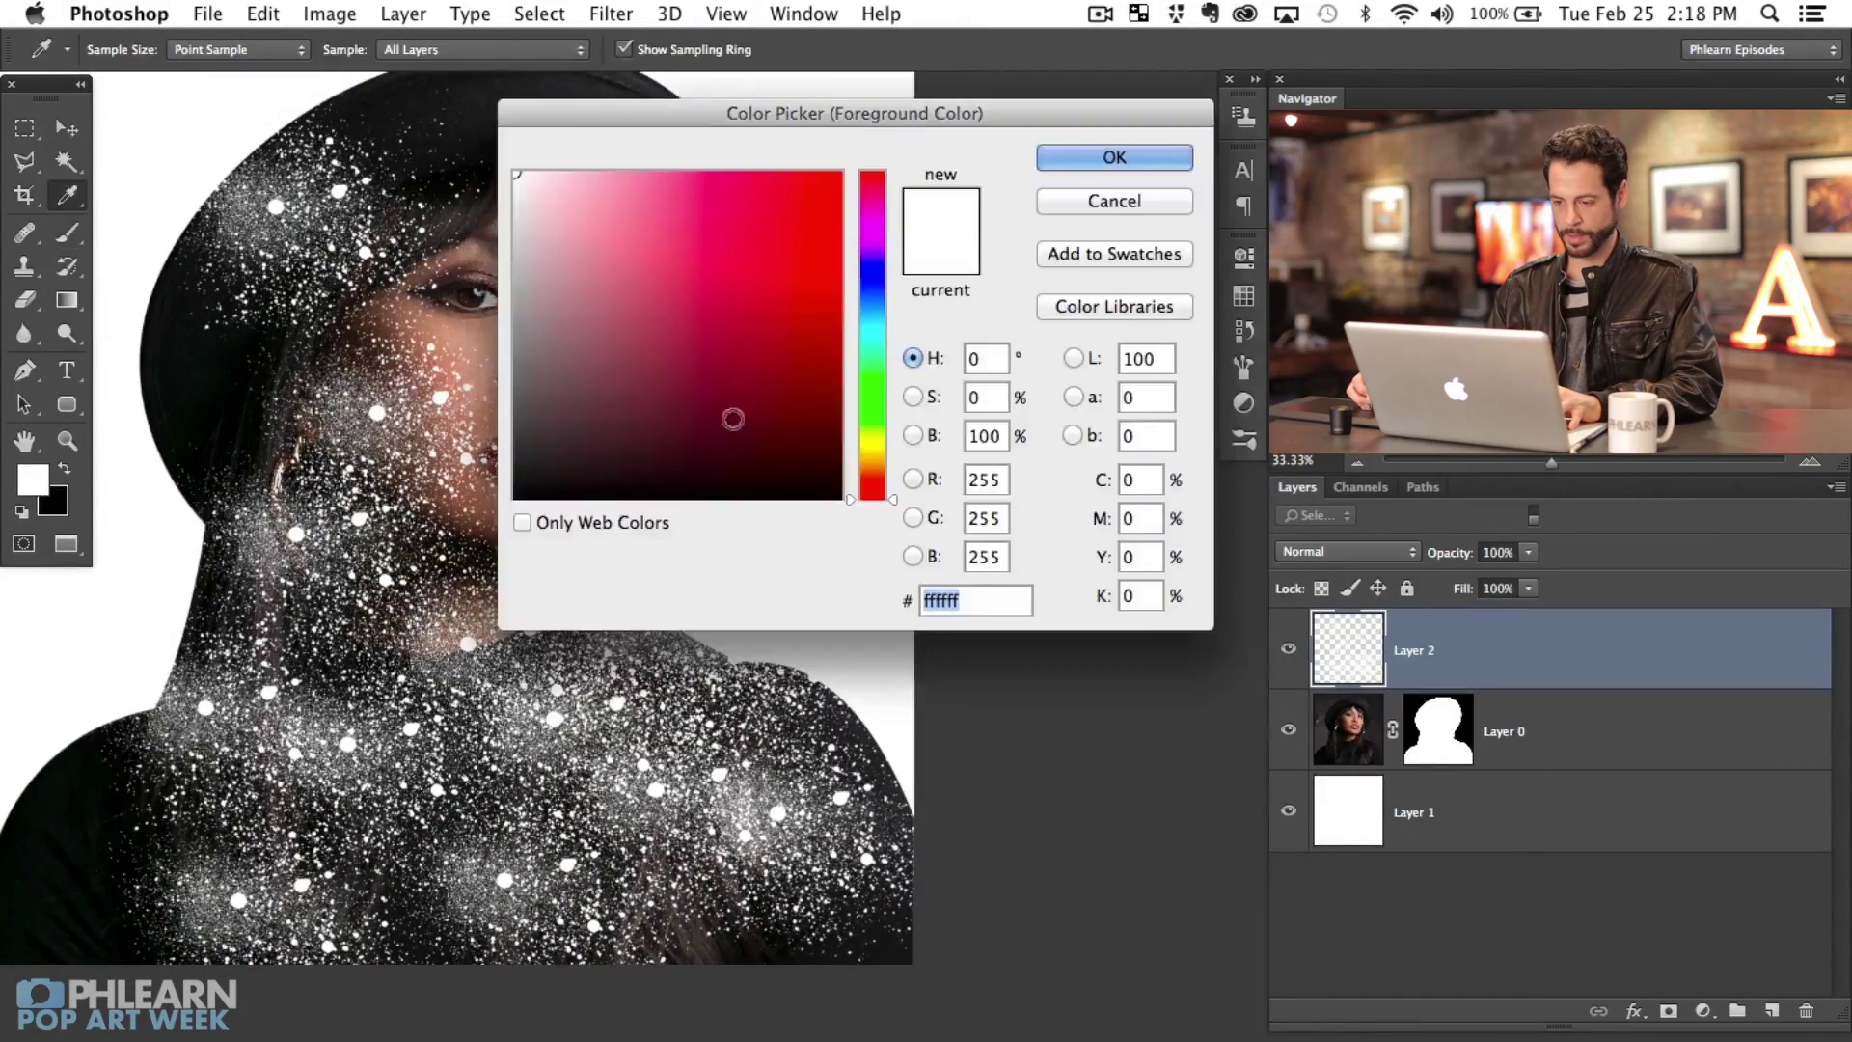
click(1114, 156)
key(b)
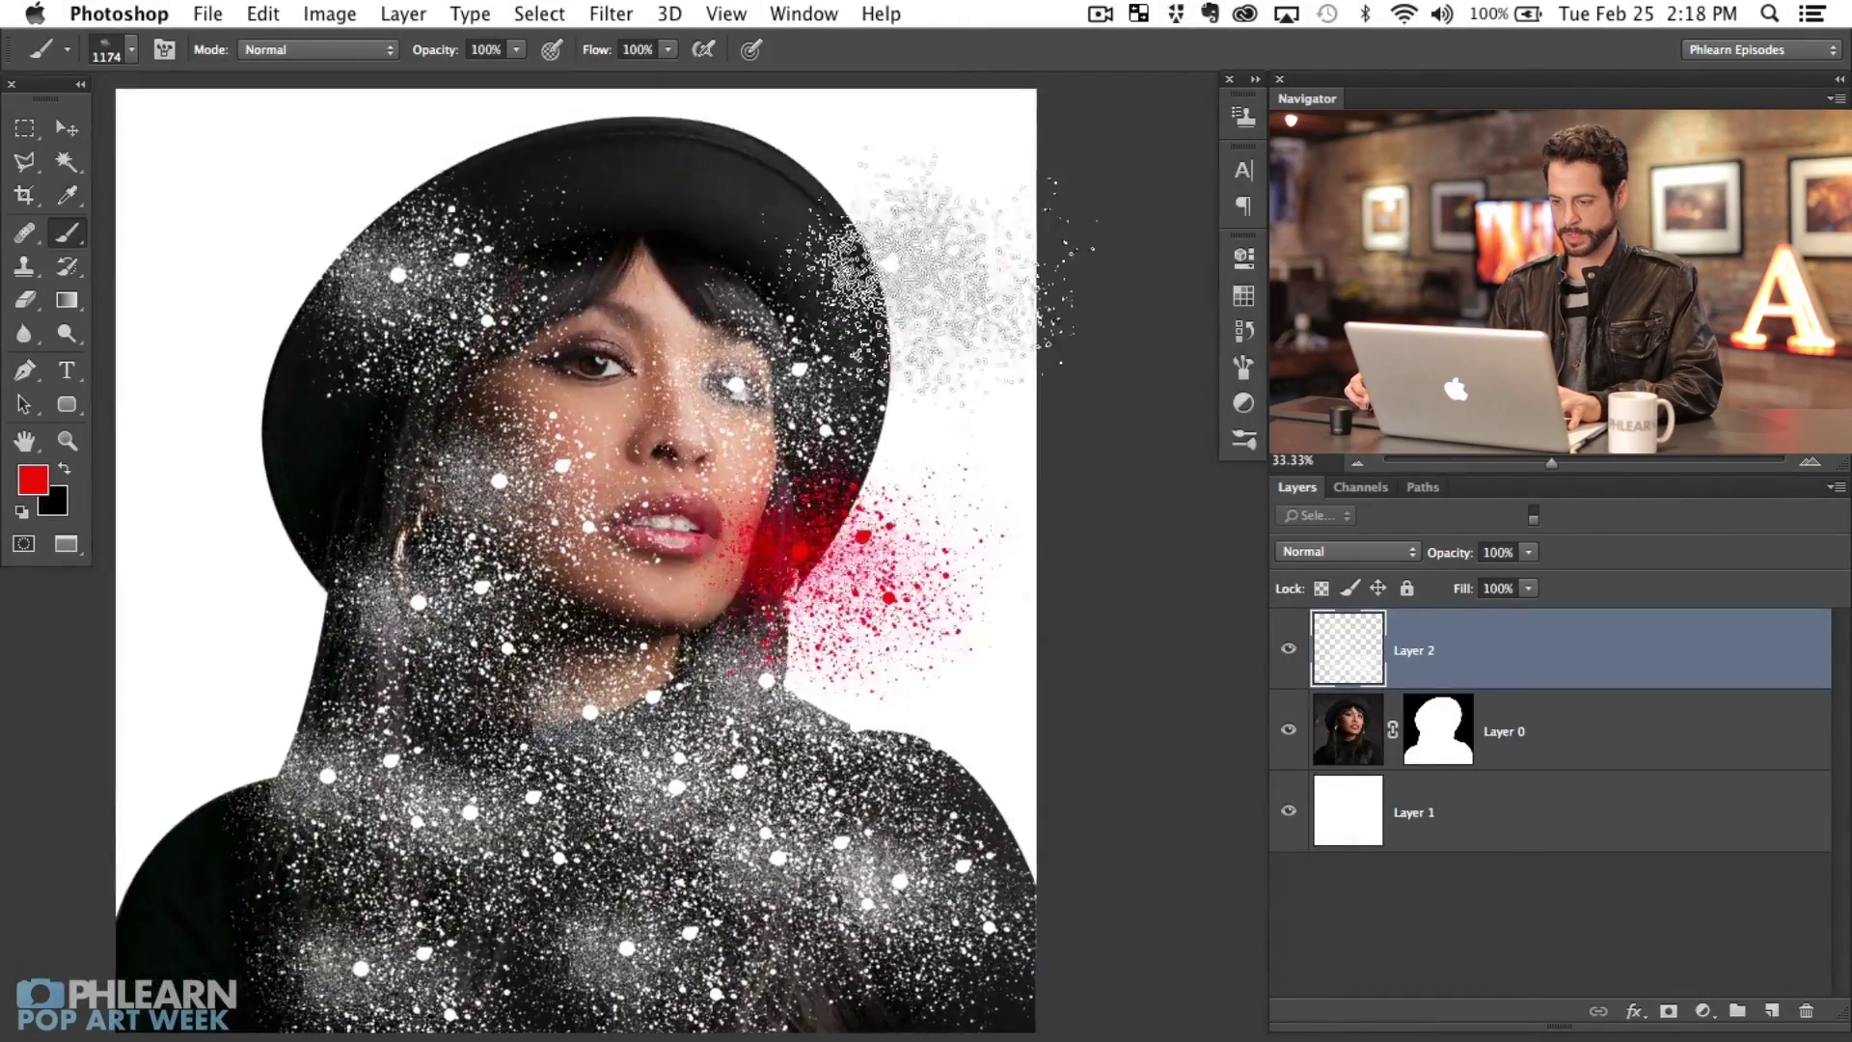
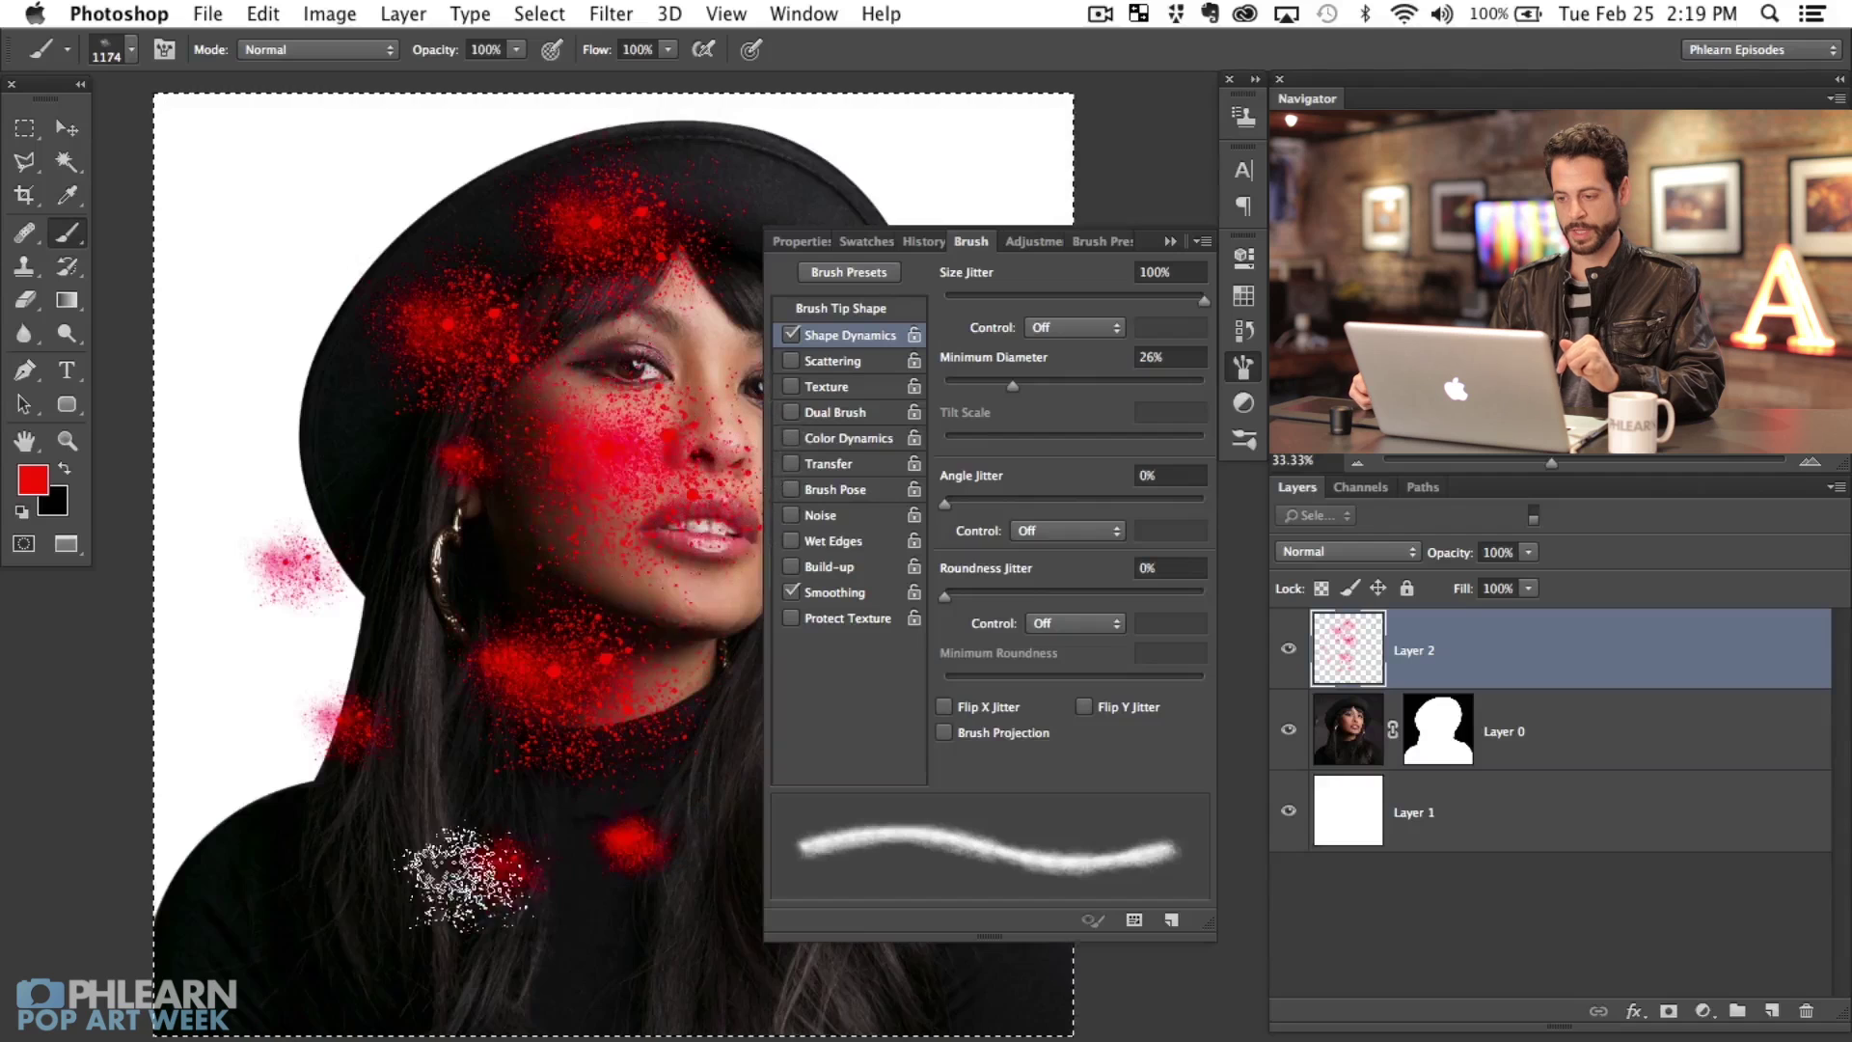
Step: Set the splatter brush's Minimum Diameter to 11% and Angle Jitter to 100% in Shape Dynamics
drag(1014, 385, 976, 387)
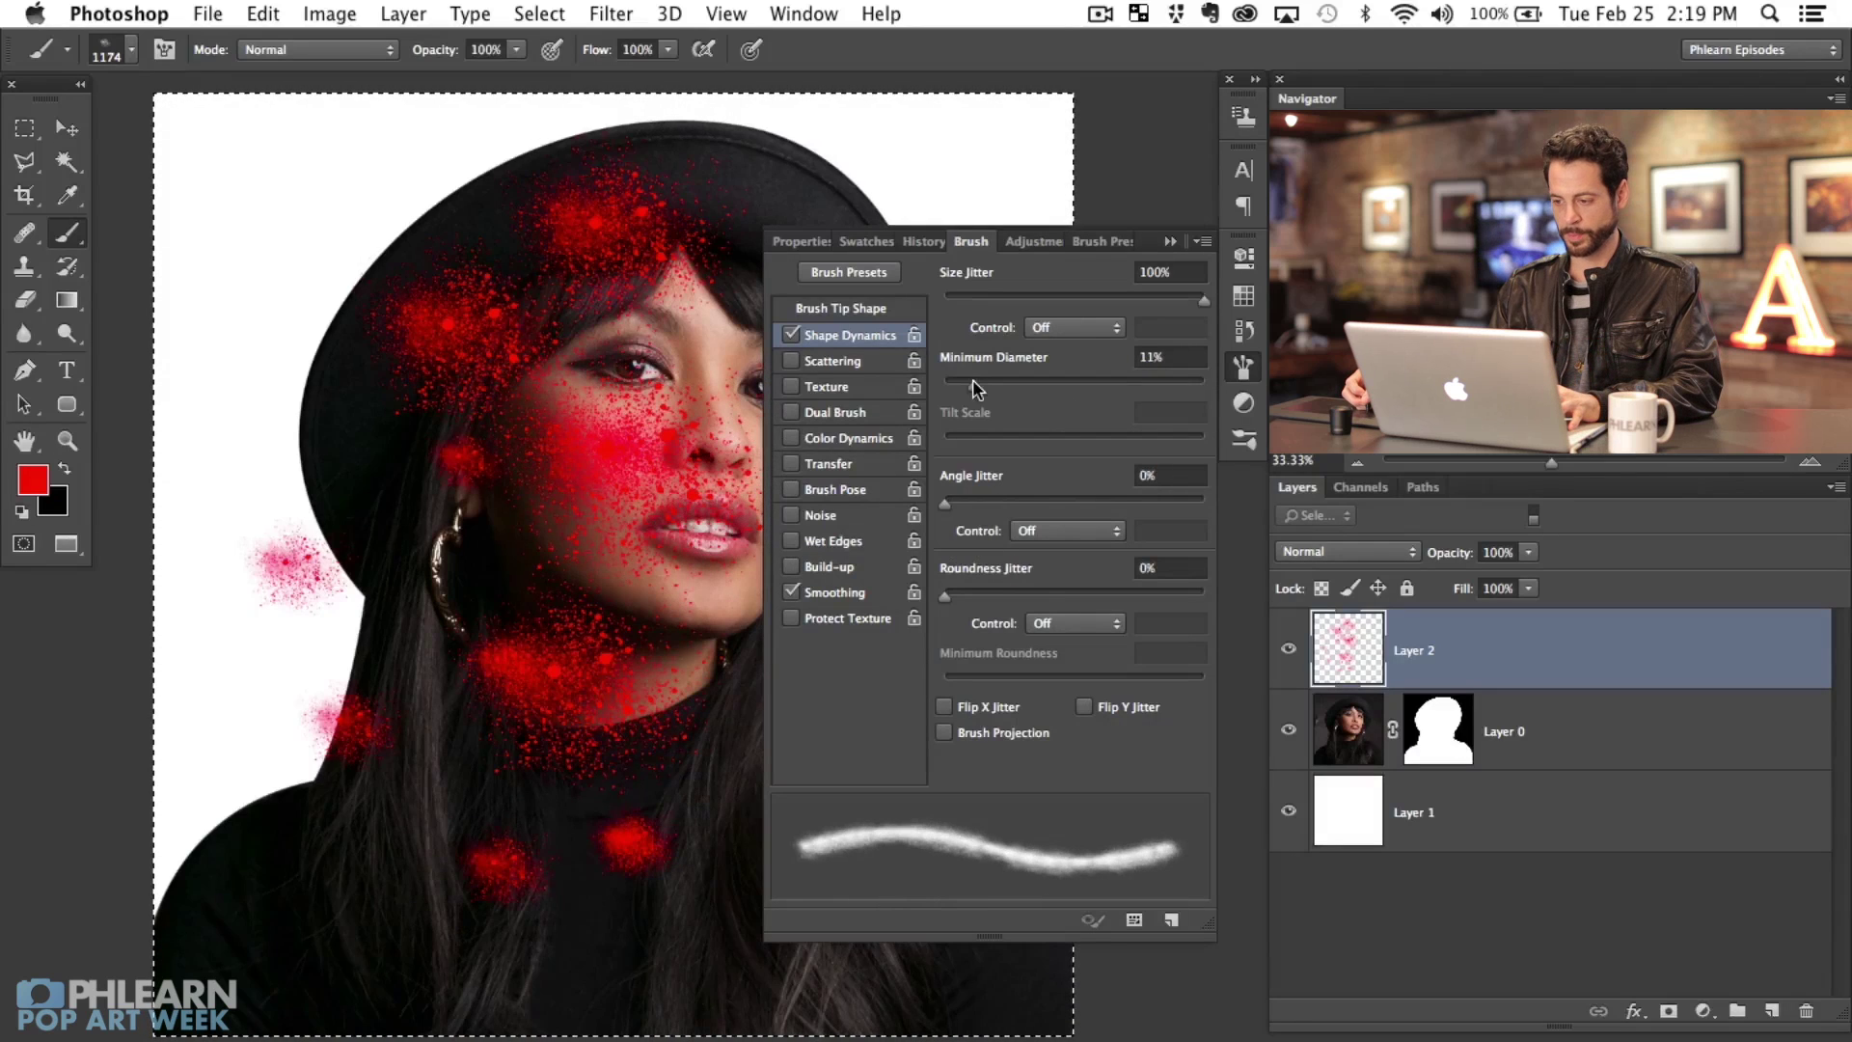
drag(1002, 503, 1208, 504)
Step: Stamp red splatter of varying size and angle over the sweater, the hat brim and the white area beside the neck
scroll(732, 656, right, 5)
scroll(731, 656, down, 2)
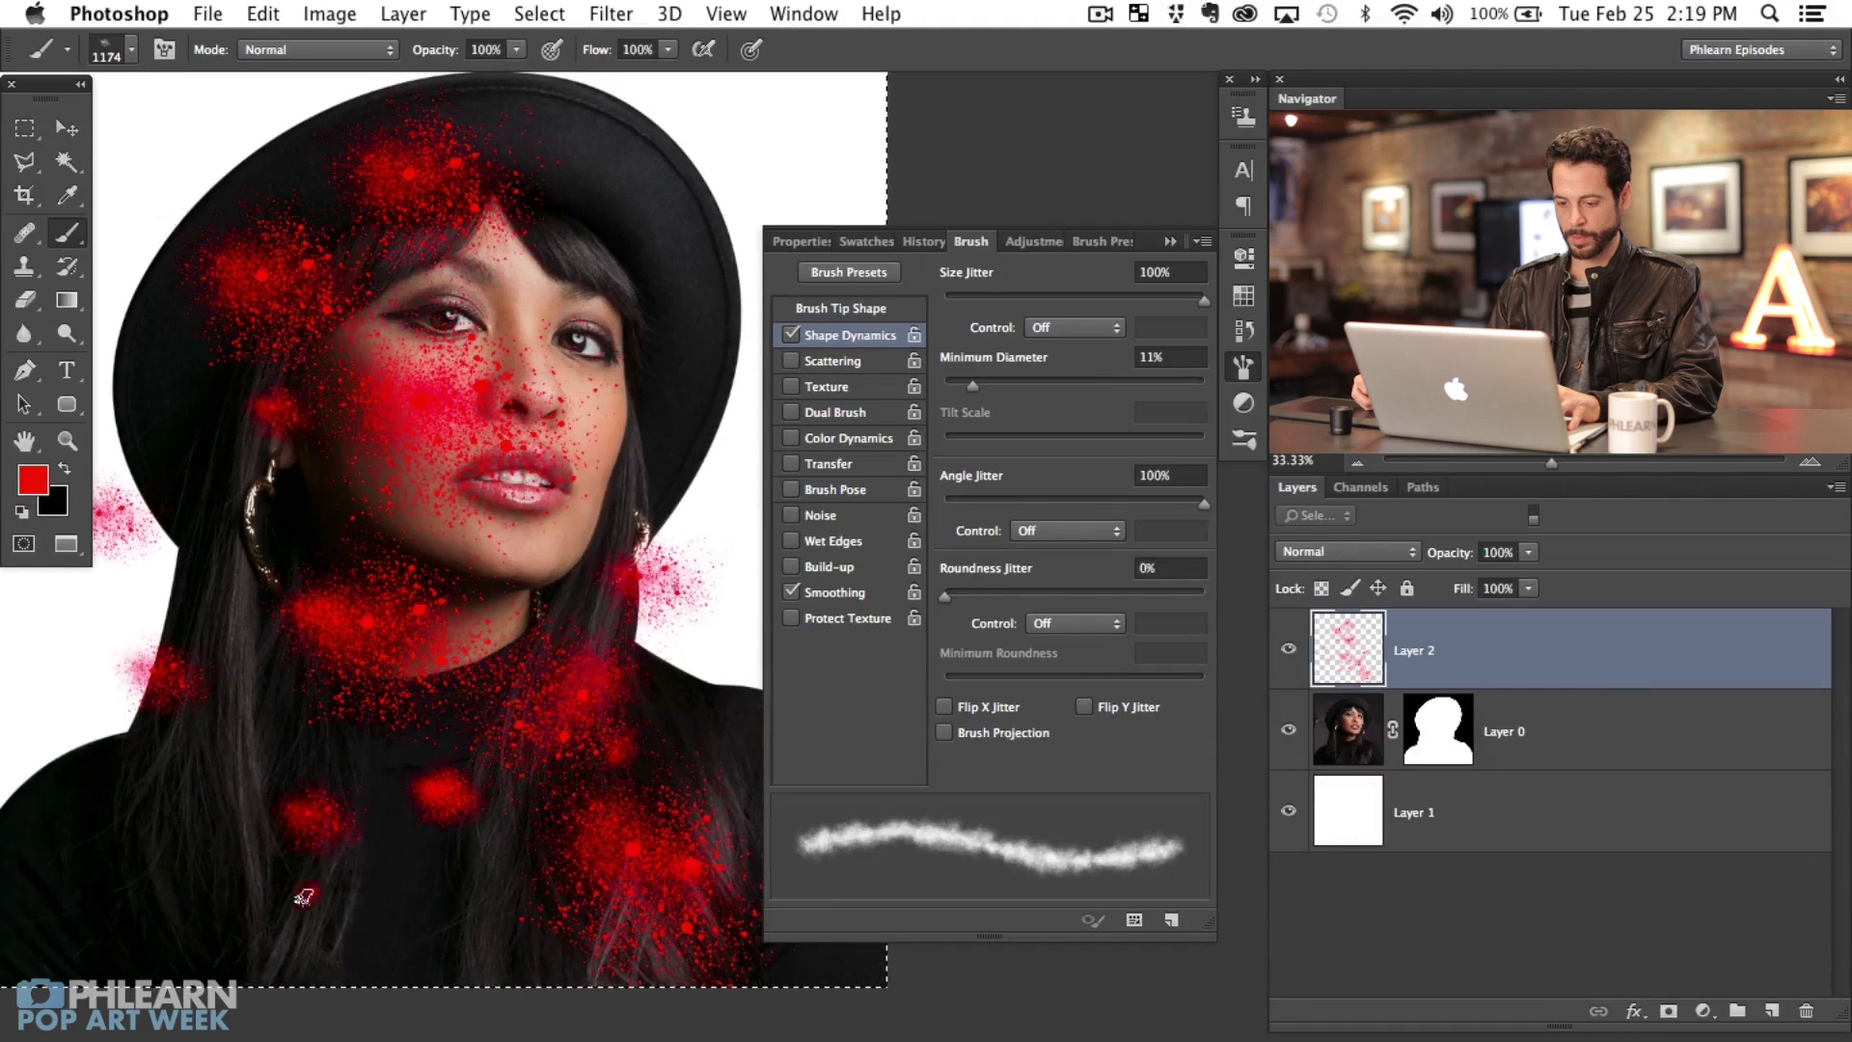
mouse_move(306, 897)
mouse_down()
mouse_move(204, 806)
mouse_move(82, 873)
mouse_up()
mouse_move(234, 934)
mouse_down()
mouse_move(385, 819)
mouse_move(435, 985)
mouse_move(522, 824)
mouse_move(662, 859)
mouse_move(705, 697)
mouse_move(708, 834)
mouse_move(720, 555)
mouse_move(695, 300)
mouse_move(817, 179)
mouse_move(665, 188)
mouse_up()
click(644, 183)
mouse_move(480, 513)
mouse_down()
mouse_move(555, 546)
mouse_move(504, 543)
mouse_up()
drag(635, 480, 584, 483)
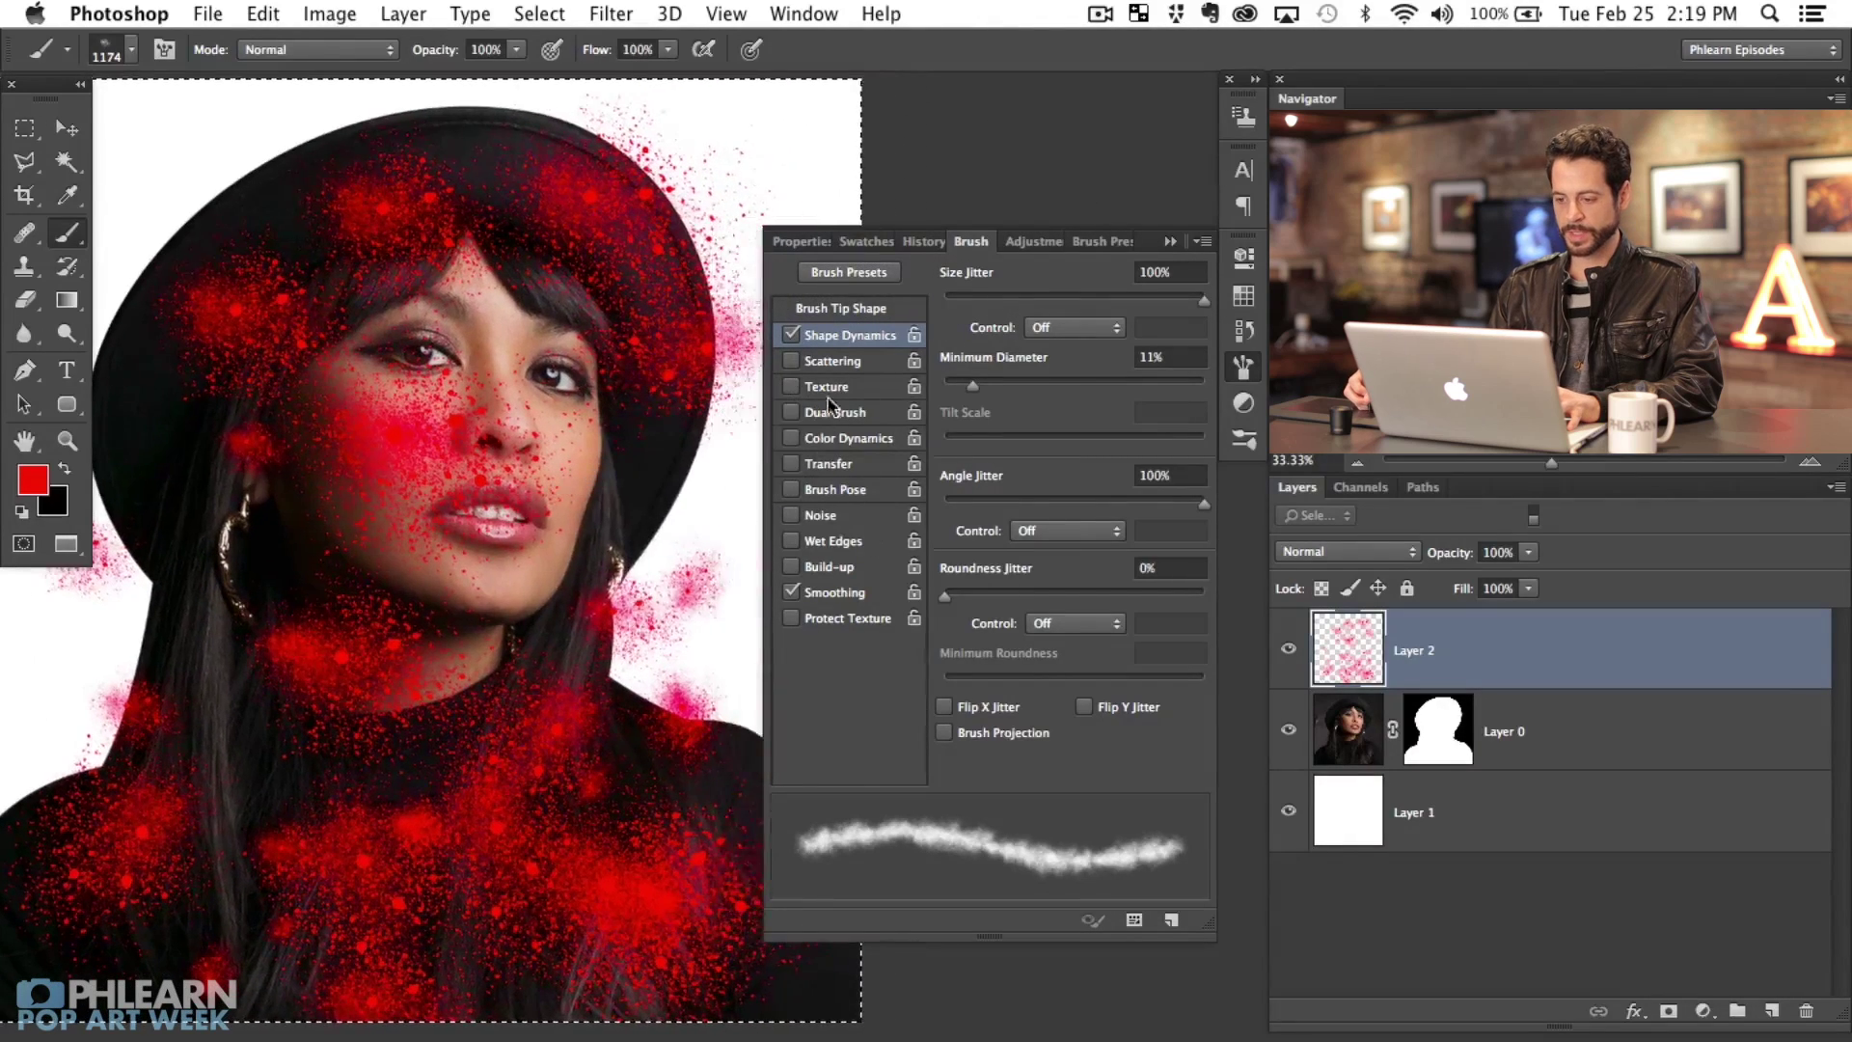
Step: Test red splatter over the lower face and sweater with Scattering on, and across the hat with Scattering off
click(793, 362)
click(832, 364)
mouse_move(632, 512)
mouse_down()
mouse_move(607, 530)
mouse_move(598, 820)
mouse_move(376, 820)
mouse_up()
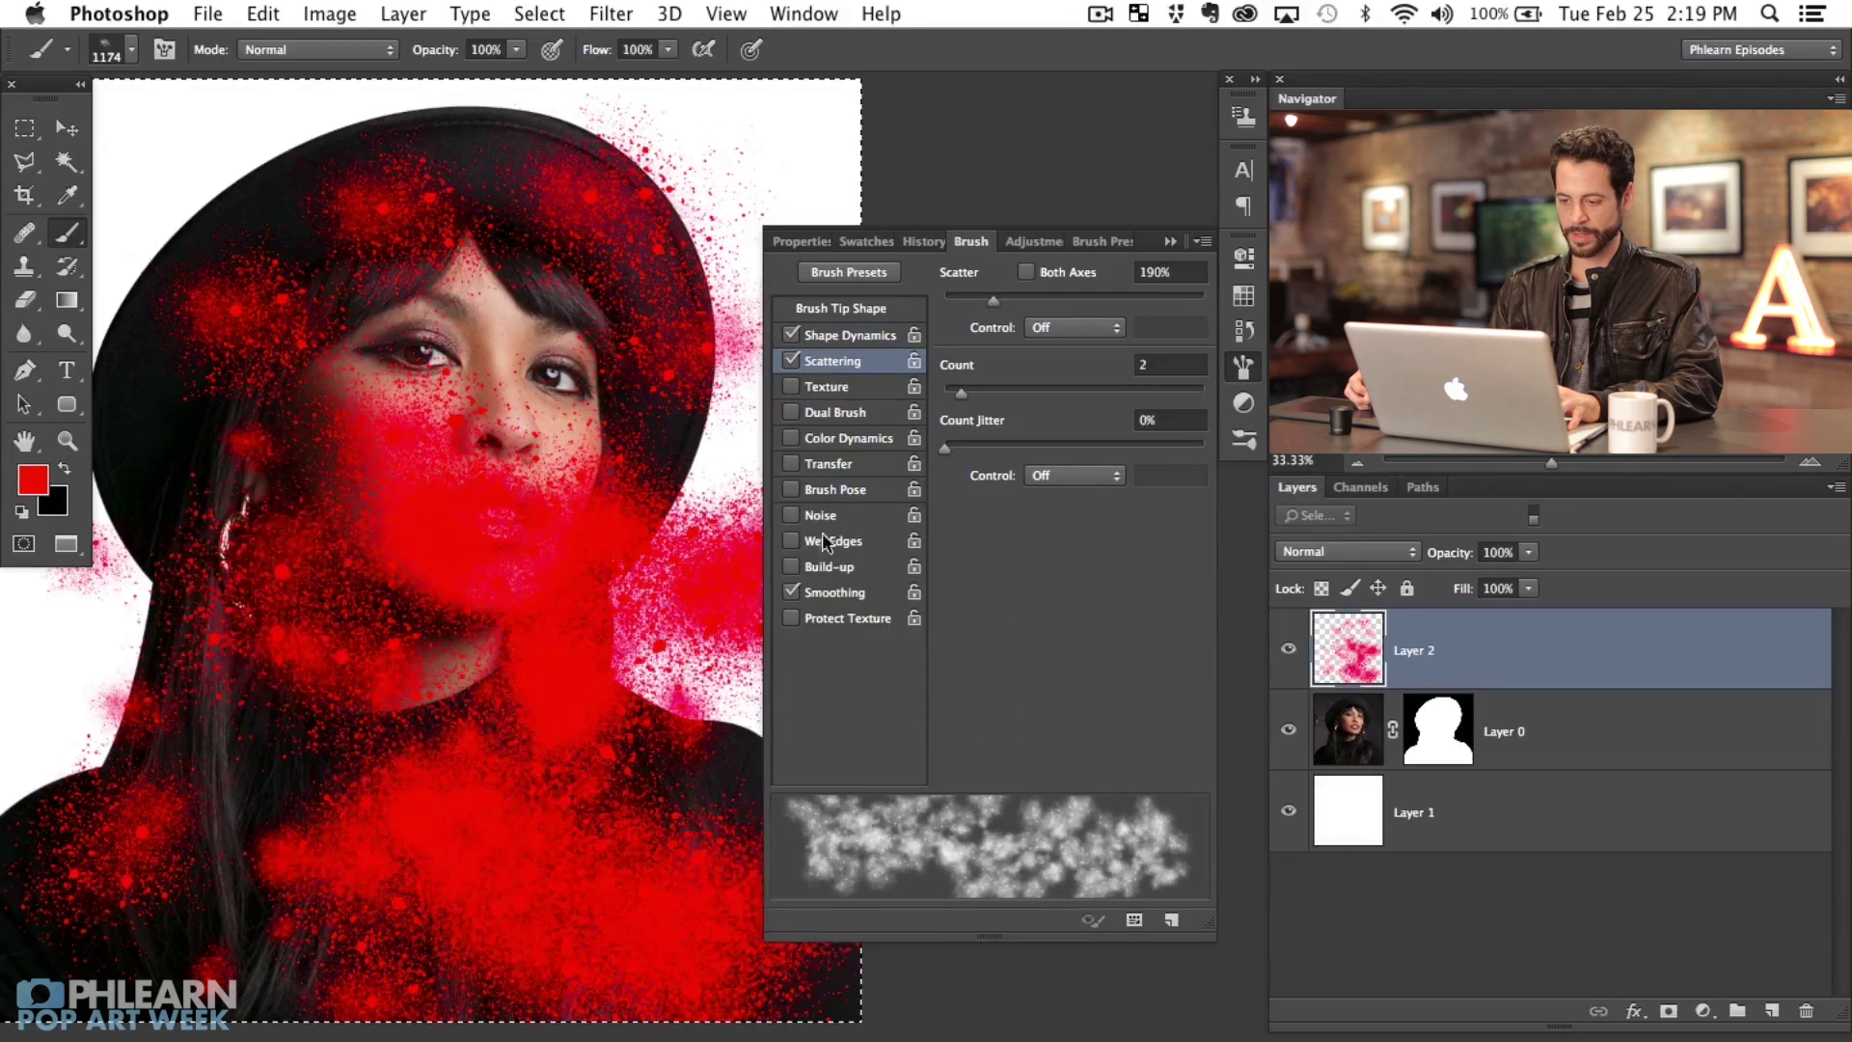
click(793, 361)
mouse_move(627, 318)
mouse_down()
mouse_move(458, 362)
mouse_move(463, 318)
mouse_move(377, 222)
mouse_move(294, 328)
mouse_move(309, 96)
mouse_up()
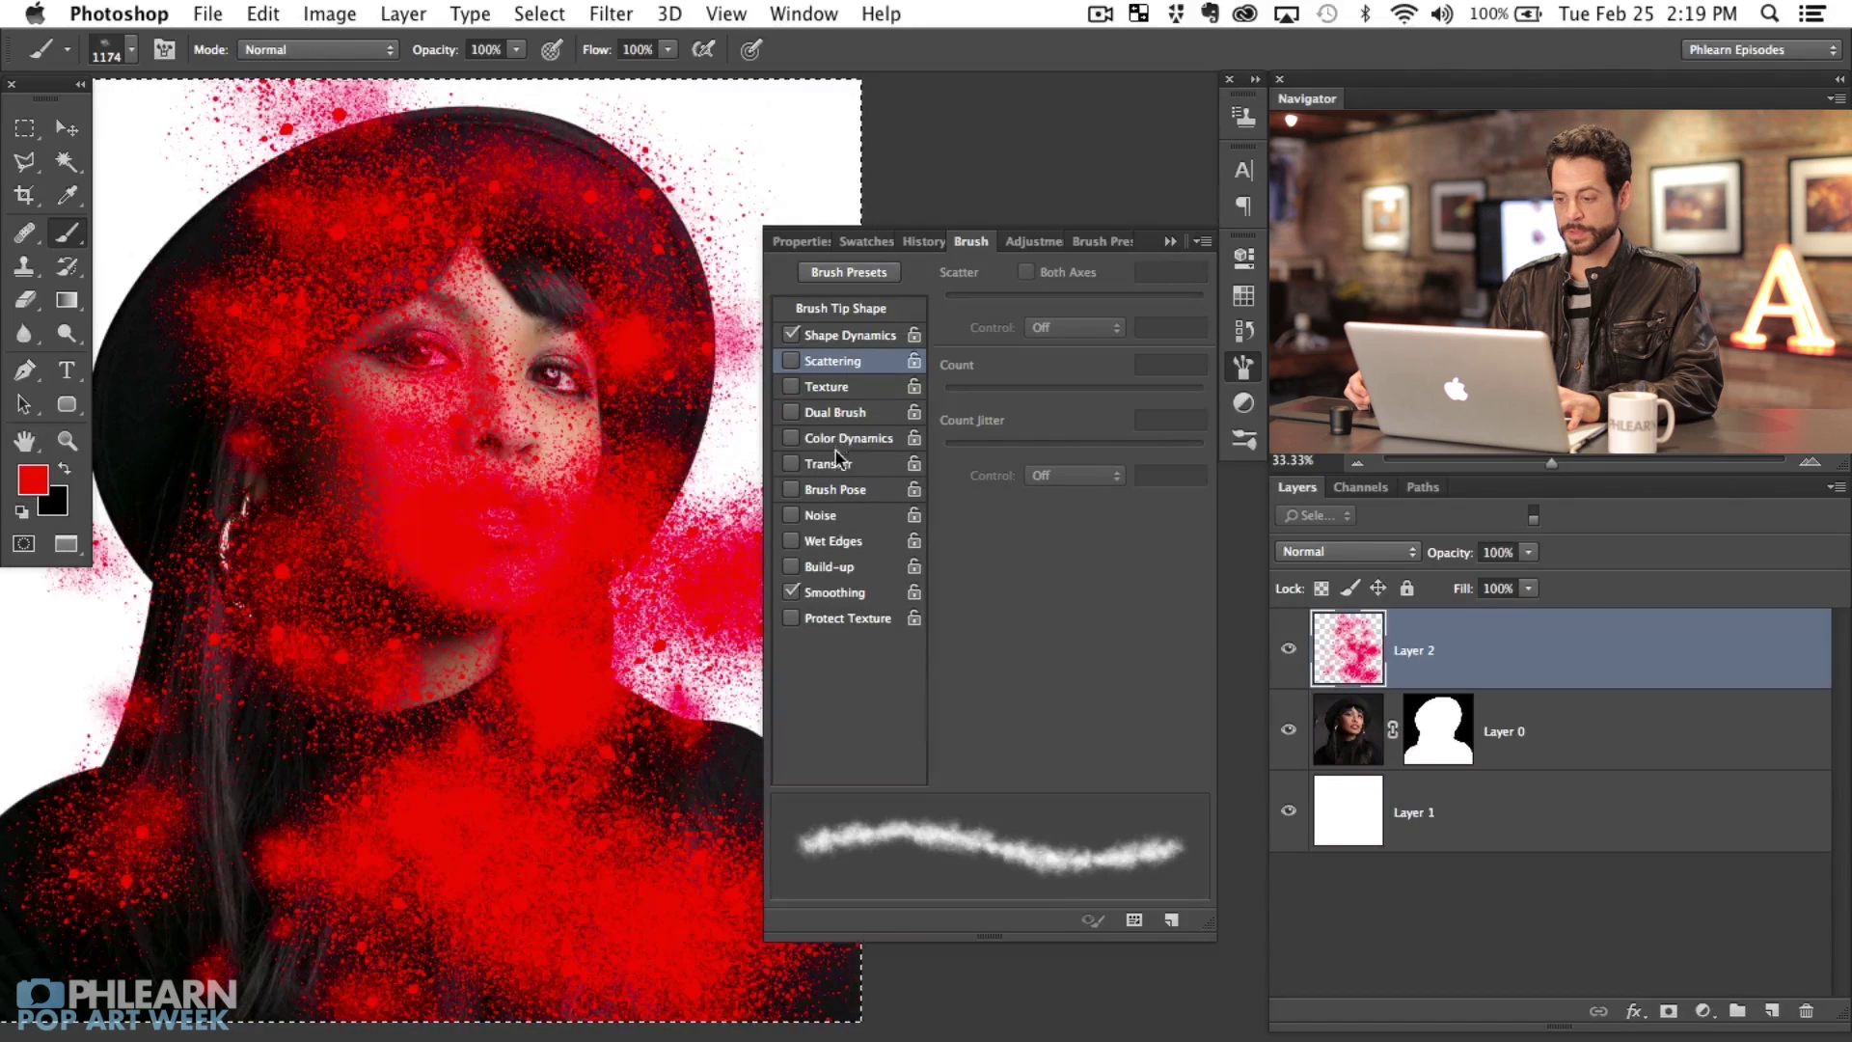
Step: Enable Color Dynamics with a Hue Jitter of 67% and stamp multicolored splatter over the face, hat and sweater
click(831, 440)
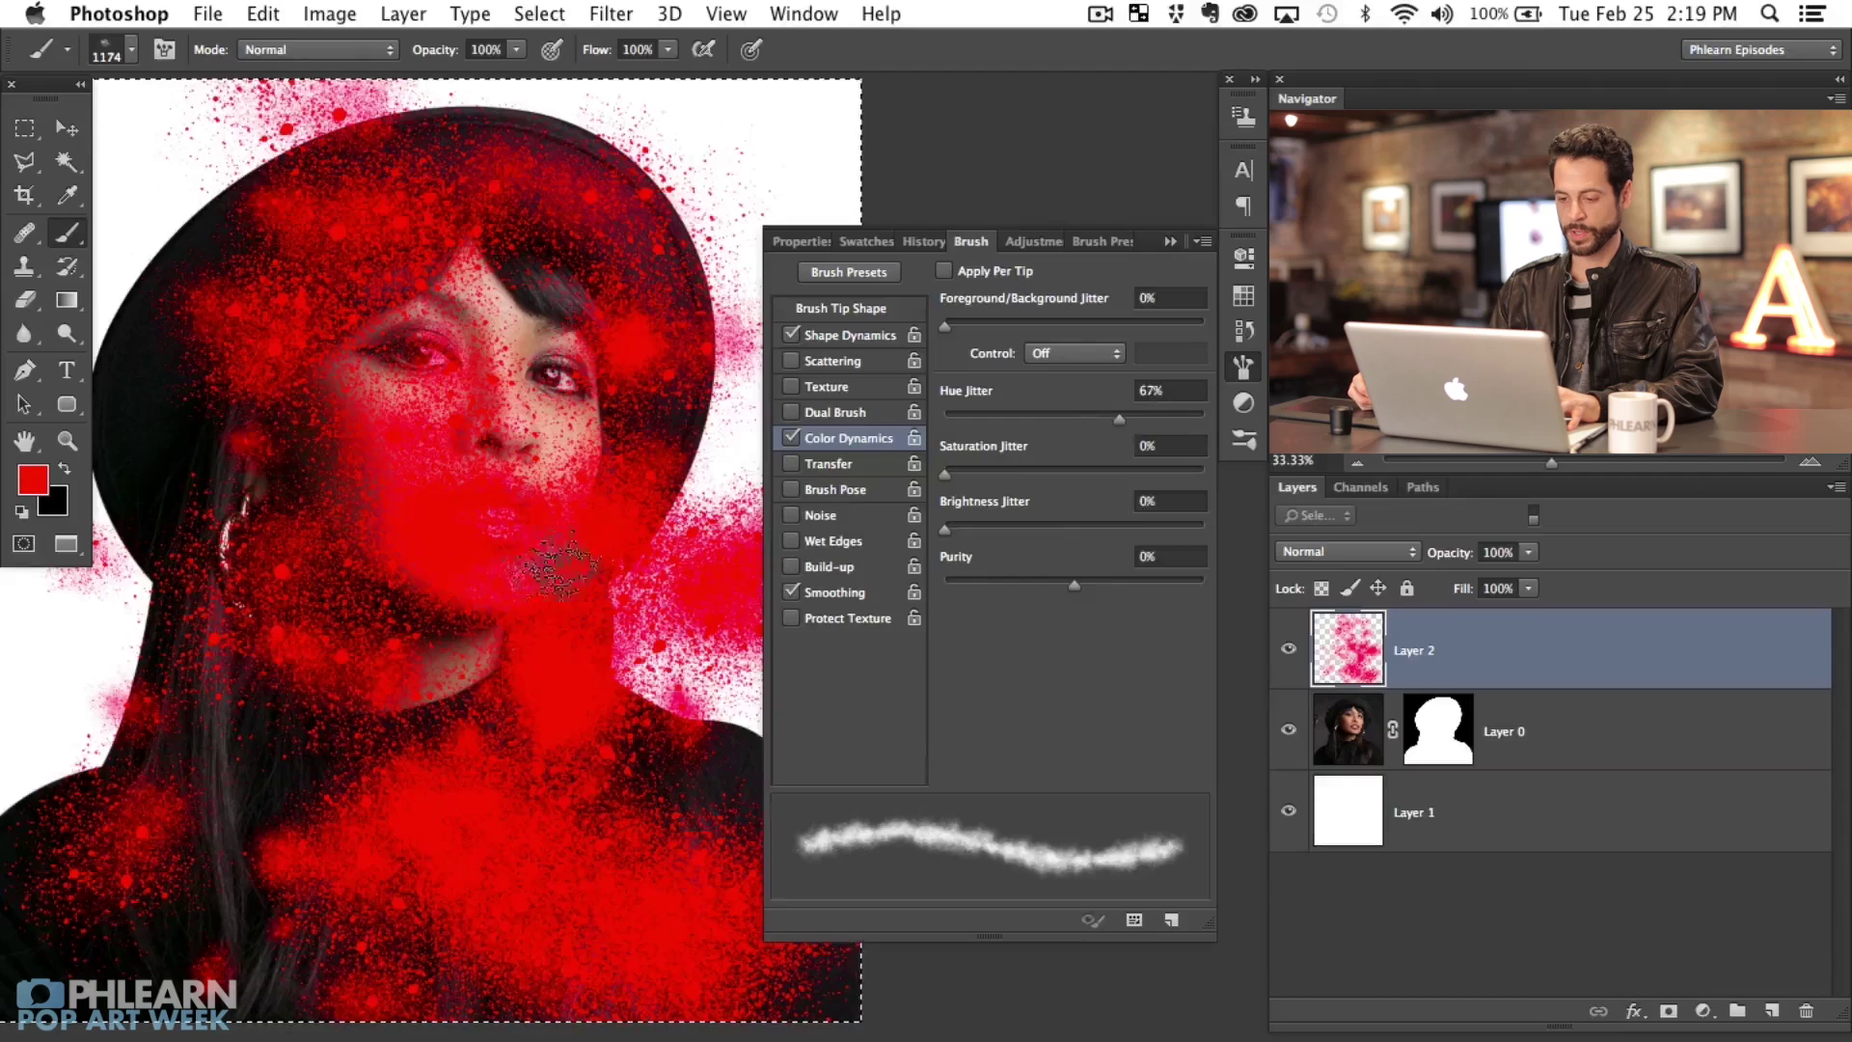
mouse_move(487, 714)
mouse_down()
mouse_move(540, 865)
mouse_move(616, 814)
mouse_move(596, 682)
mouse_move(535, 529)
mouse_move(463, 534)
mouse_move(407, 570)
mouse_move(453, 336)
mouse_move(539, 376)
mouse_move(422, 508)
mouse_move(362, 508)
mouse_move(423, 346)
mouse_move(521, 232)
mouse_up()
drag(402, 562, 455, 554)
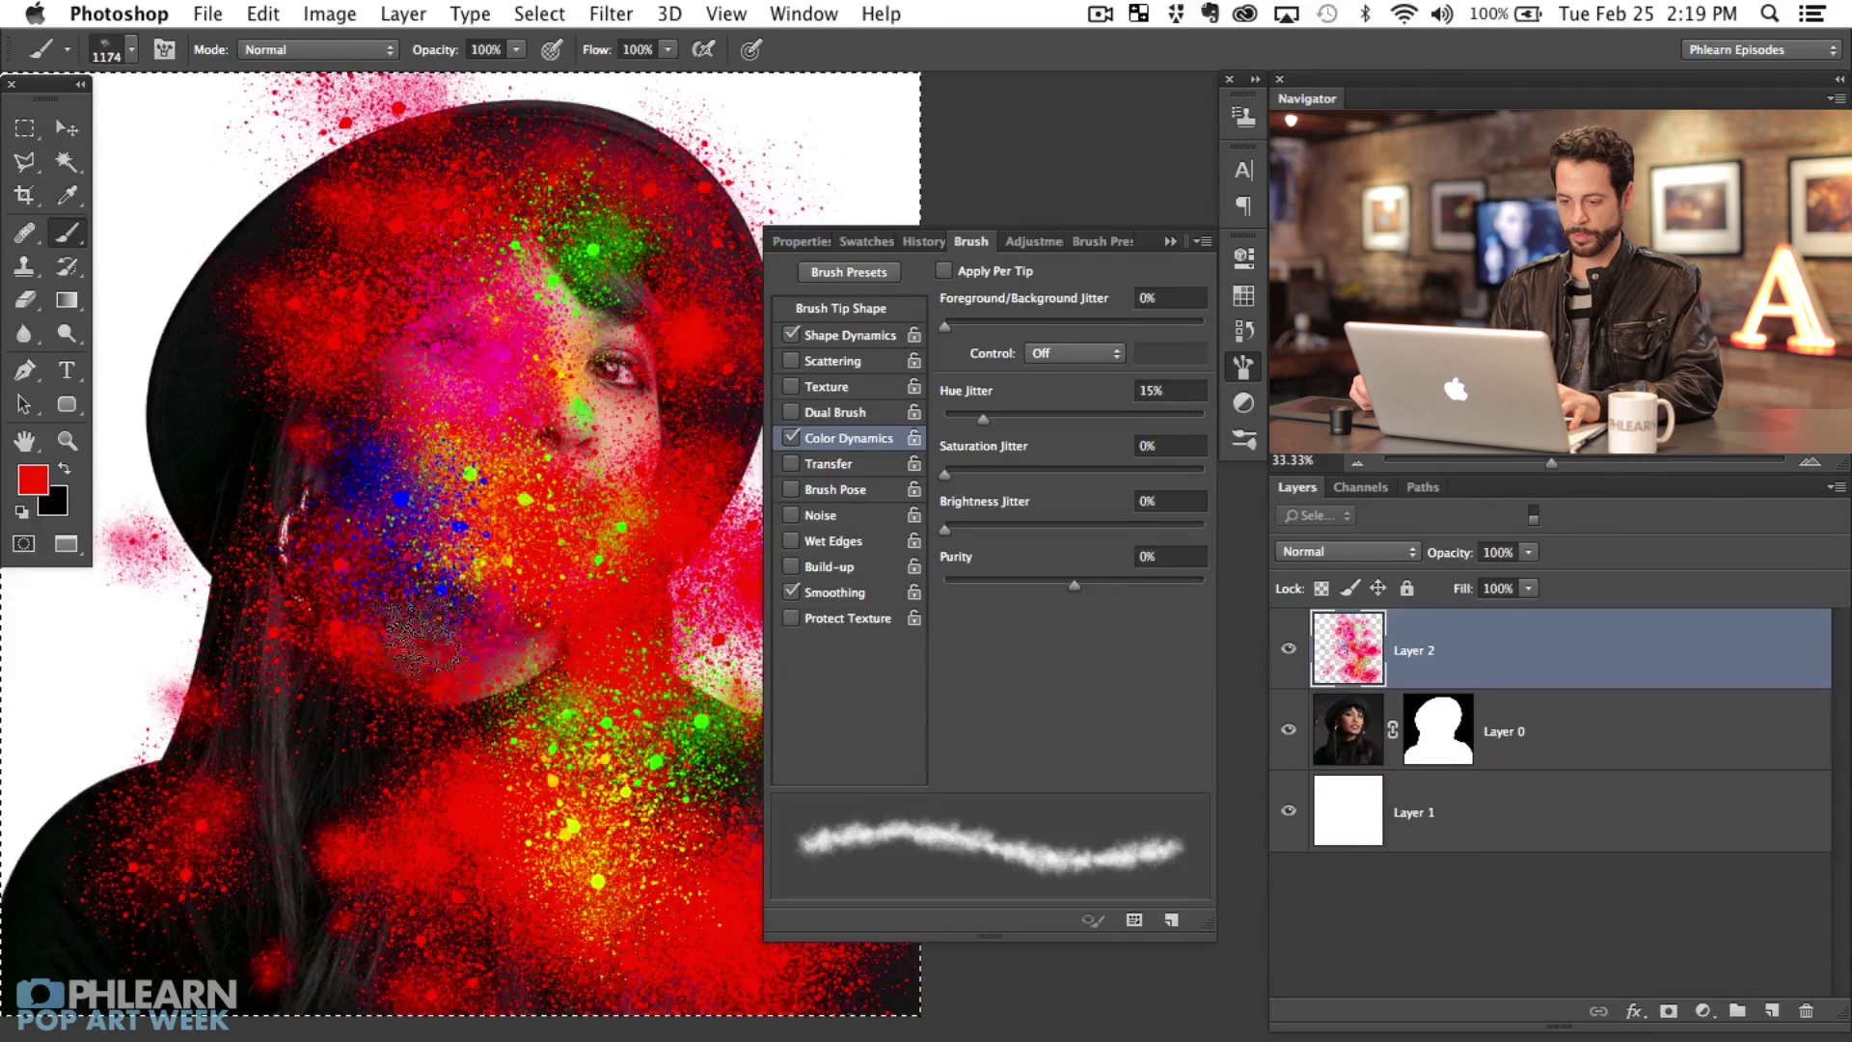
Step: Test red and pink splatter over the face with Hue Jitter at 15%, and clear all paint from Layer 2
drag(422, 641, 395, 583)
mouse_move(463, 453)
mouse_down()
mouse_move(342, 372)
mouse_move(348, 502)
mouse_move(512, 309)
mouse_move(536, 391)
mouse_move(508, 575)
mouse_up()
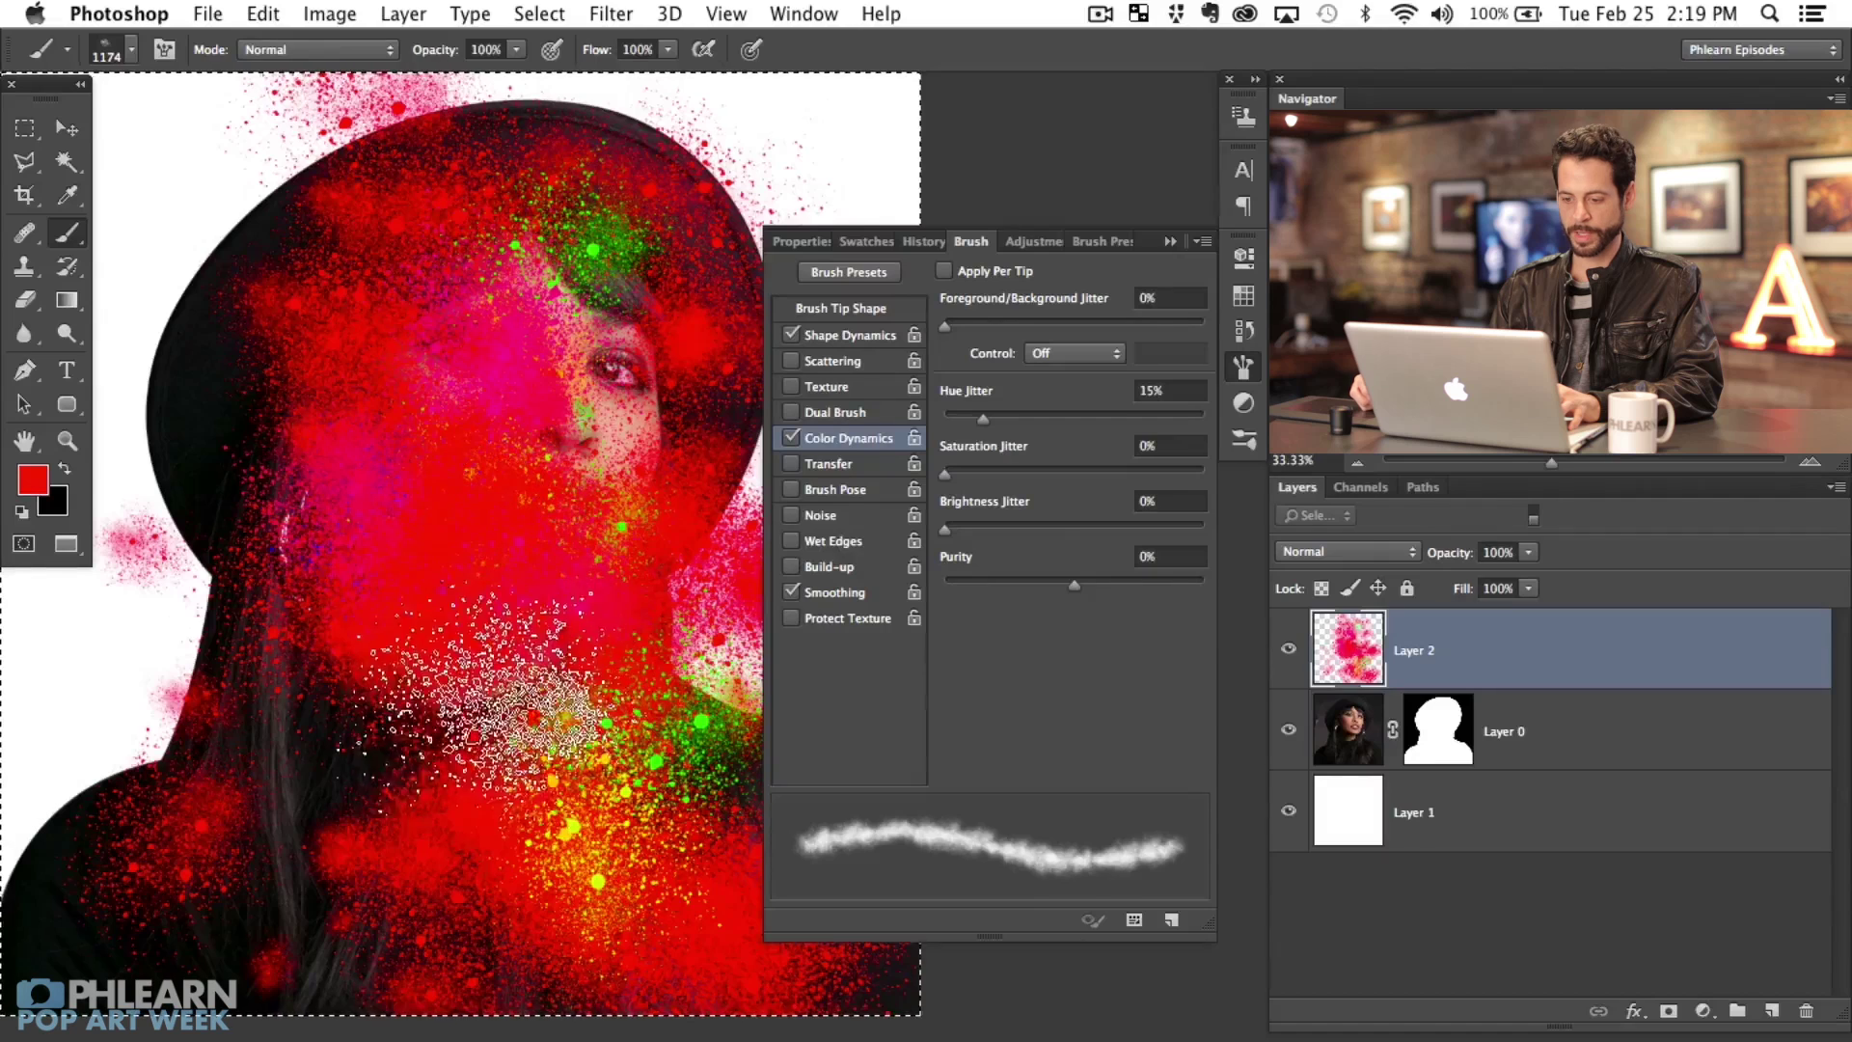
key(Delete)
Step: Stamp red, pink and orange splatter over the cheek, chin, neck and sweater with the 15% Hue Jitter
drag(197, 620, 301, 567)
click(496, 721)
mouse_move(603, 680)
mouse_down()
mouse_move(614, 781)
mouse_move(557, 782)
mouse_move(499, 584)
mouse_move(653, 581)
mouse_move(511, 434)
mouse_up()
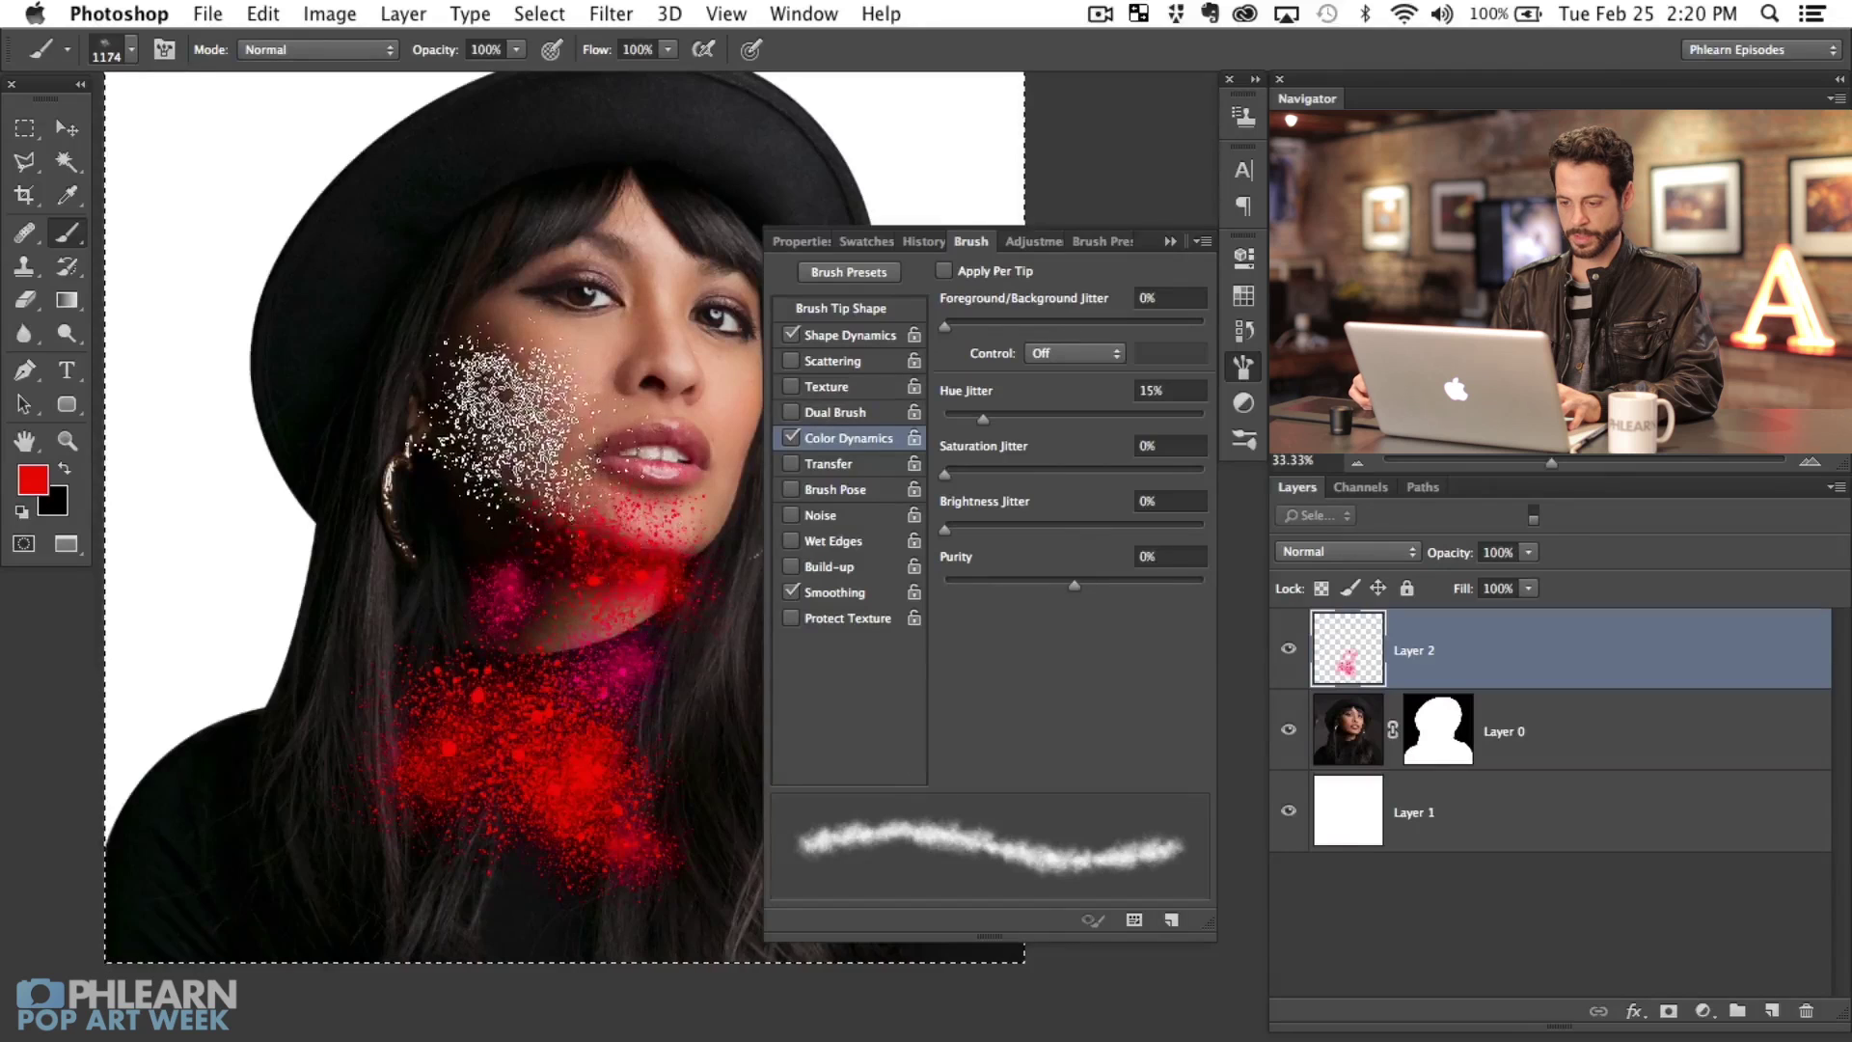
mouse_move(603, 473)
mouse_down()
mouse_move(579, 622)
mouse_move(511, 540)
mouse_move(501, 555)
mouse_move(593, 415)
mouse_move(623, 583)
mouse_move(584, 748)
mouse_move(617, 594)
mouse_up()
mouse_move(480, 719)
mouse_down()
mouse_move(467, 822)
mouse_move(385, 802)
mouse_move(534, 861)
mouse_move(582, 827)
mouse_move(481, 721)
mouse_move(448, 817)
mouse_move(511, 870)
mouse_move(545, 849)
mouse_up()
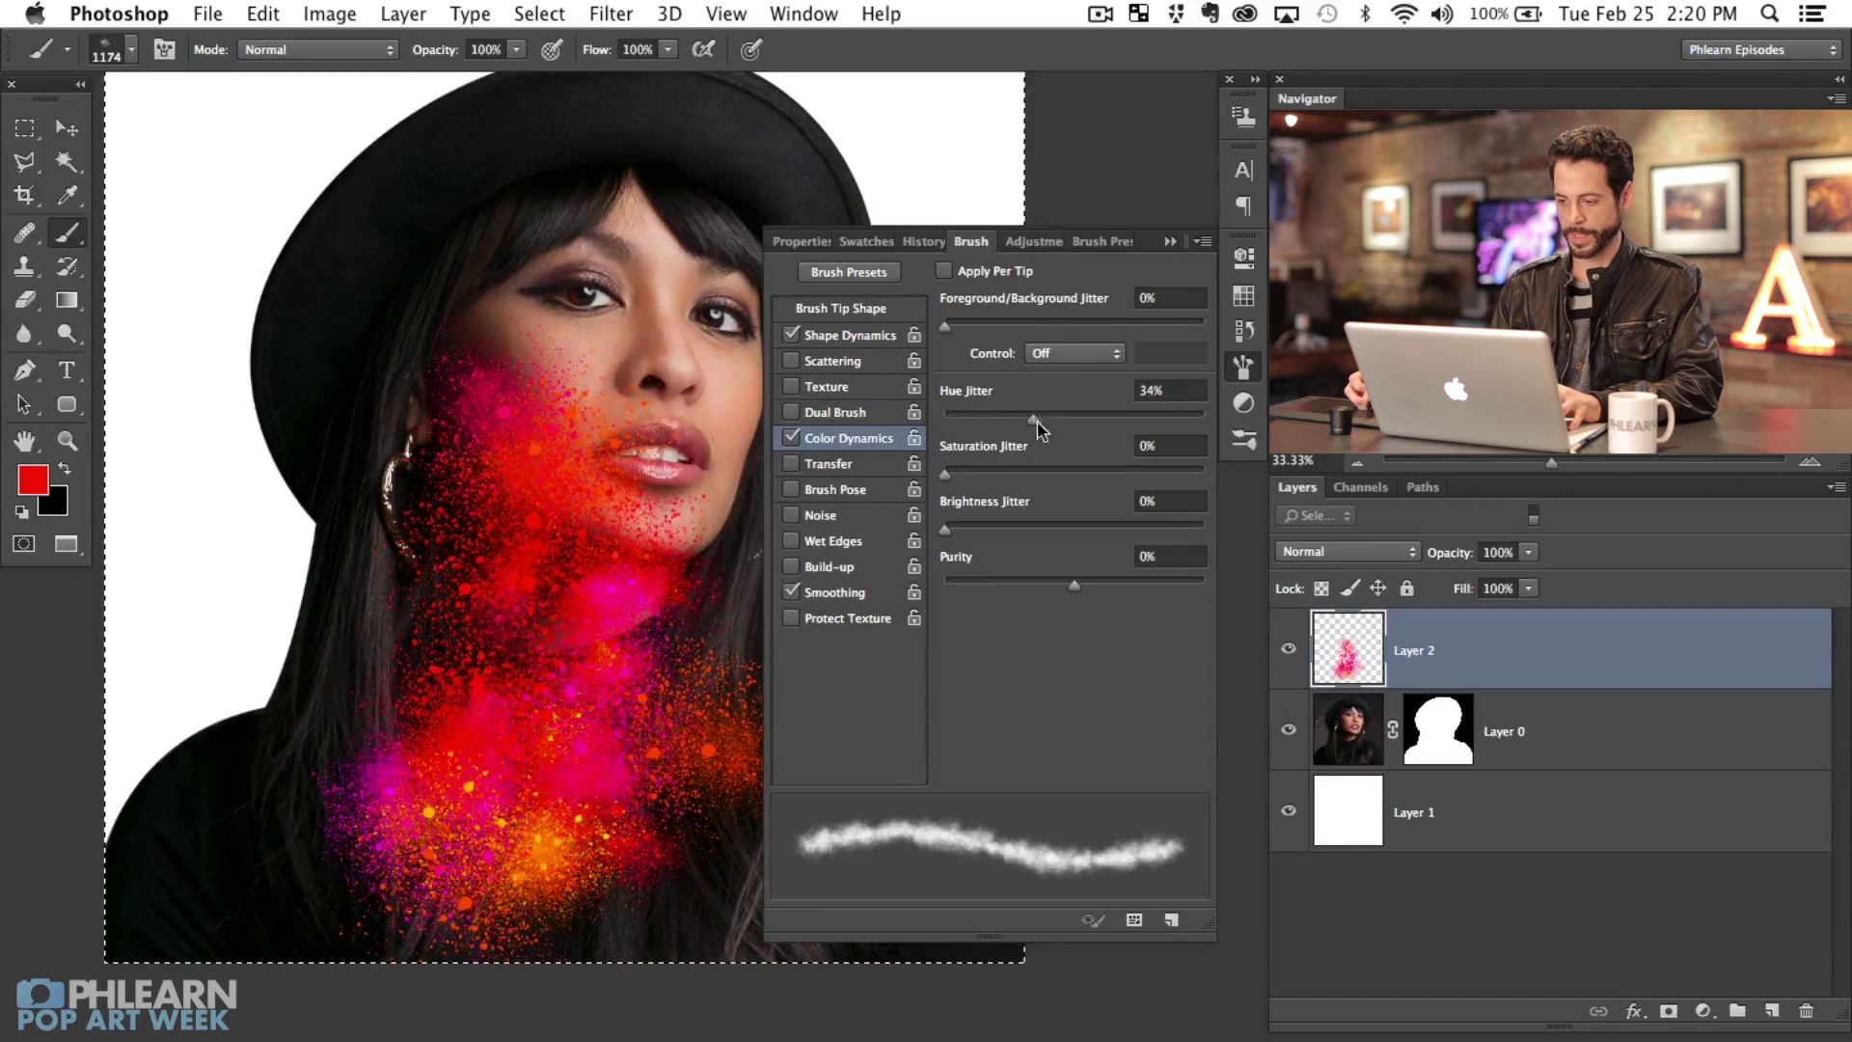
Step: Raise Hue Jitter to 40% and stamp pink, orange and yellow splatter over the sweater, face and hat
mouse_move(468, 766)
mouse_down()
mouse_move(454, 636)
mouse_move(447, 765)
mouse_move(473, 906)
mouse_up()
mouse_move(572, 754)
mouse_down()
mouse_move(654, 809)
mouse_move(610, 843)
mouse_move(500, 835)
mouse_up()
mouse_move(669, 921)
mouse_down()
mouse_move(502, 854)
mouse_move(559, 579)
mouse_move(675, 424)
mouse_up()
drag(532, 618, 471, 622)
click(665, 579)
click(666, 386)
click(449, 251)
click(389, 290)
click(335, 242)
click(301, 415)
mouse_move(304, 406)
mouse_down()
mouse_move(193, 328)
mouse_move(338, 173)
mouse_move(289, 425)
mouse_move(468, 232)
mouse_move(600, 248)
mouse_up()
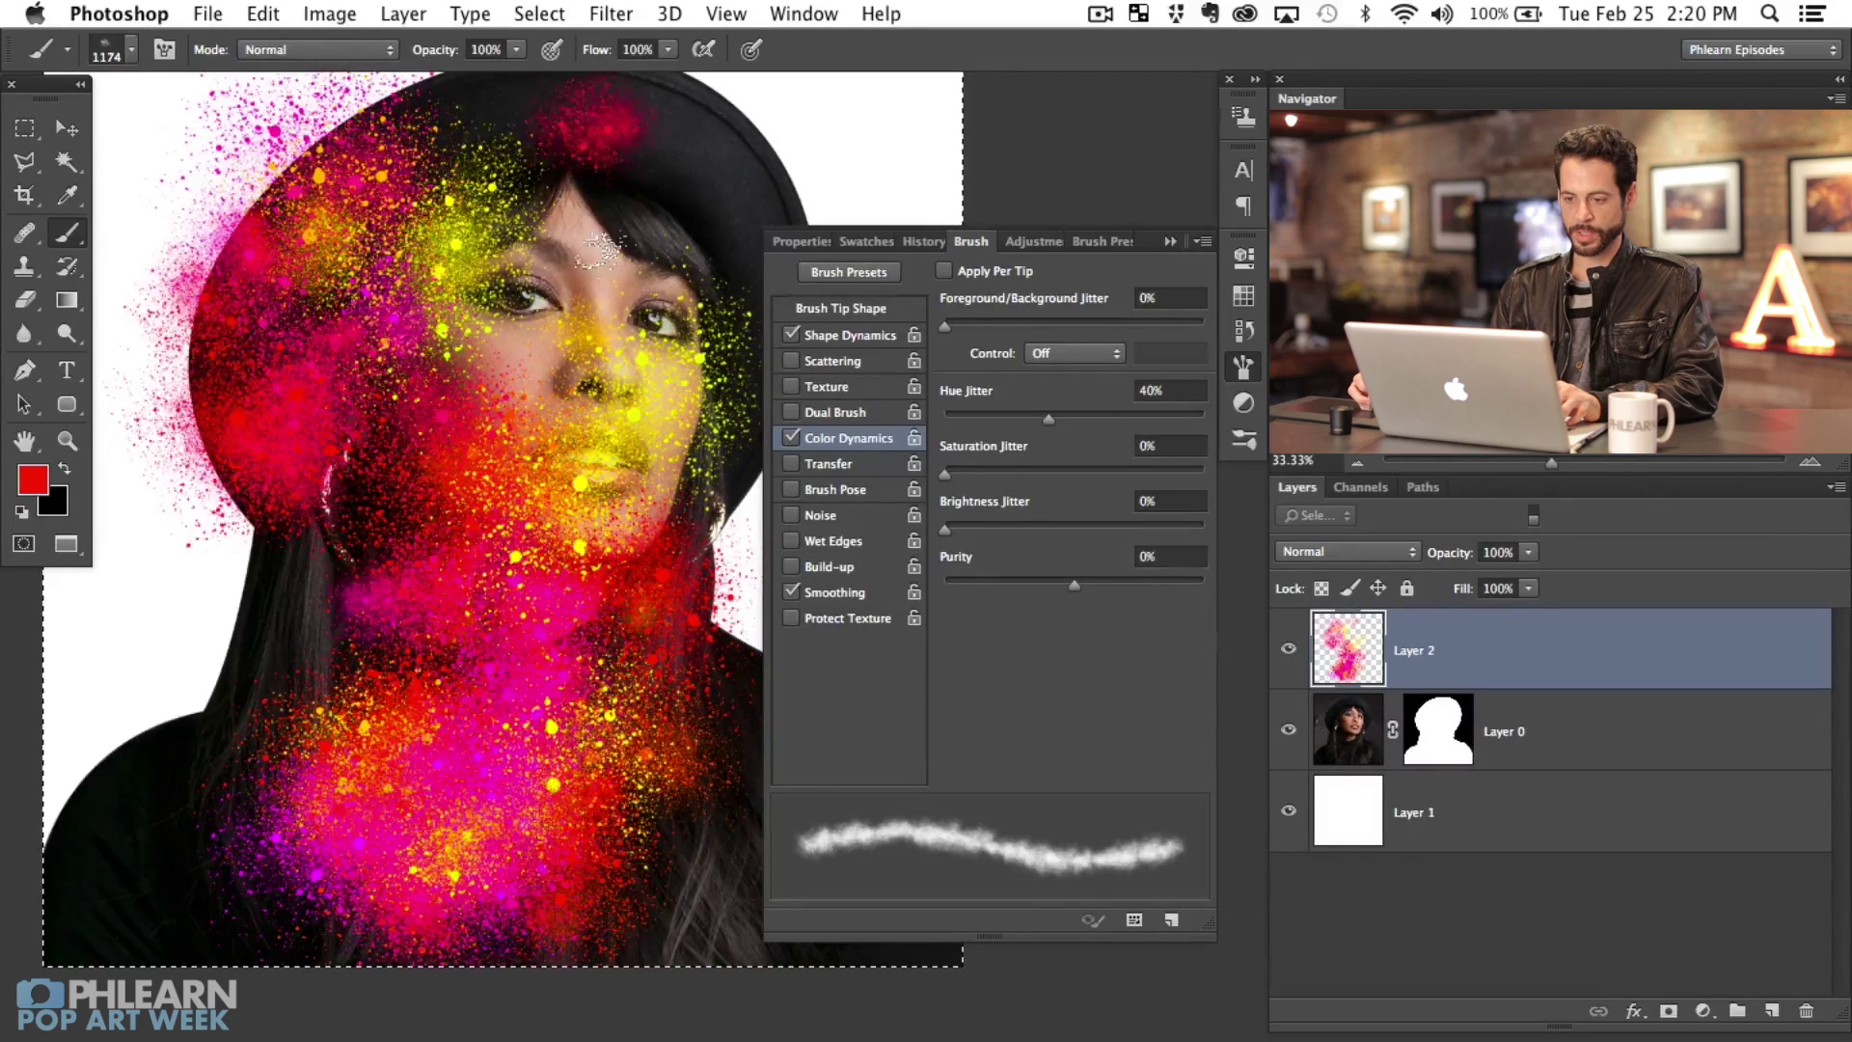
Step: Add more splatter over the hair and sweater, and enlarge the brush to 1276 px
click(359, 376)
click(295, 466)
click(284, 570)
click(252, 689)
click(245, 786)
click(355, 758)
drag(413, 460, 540, 675)
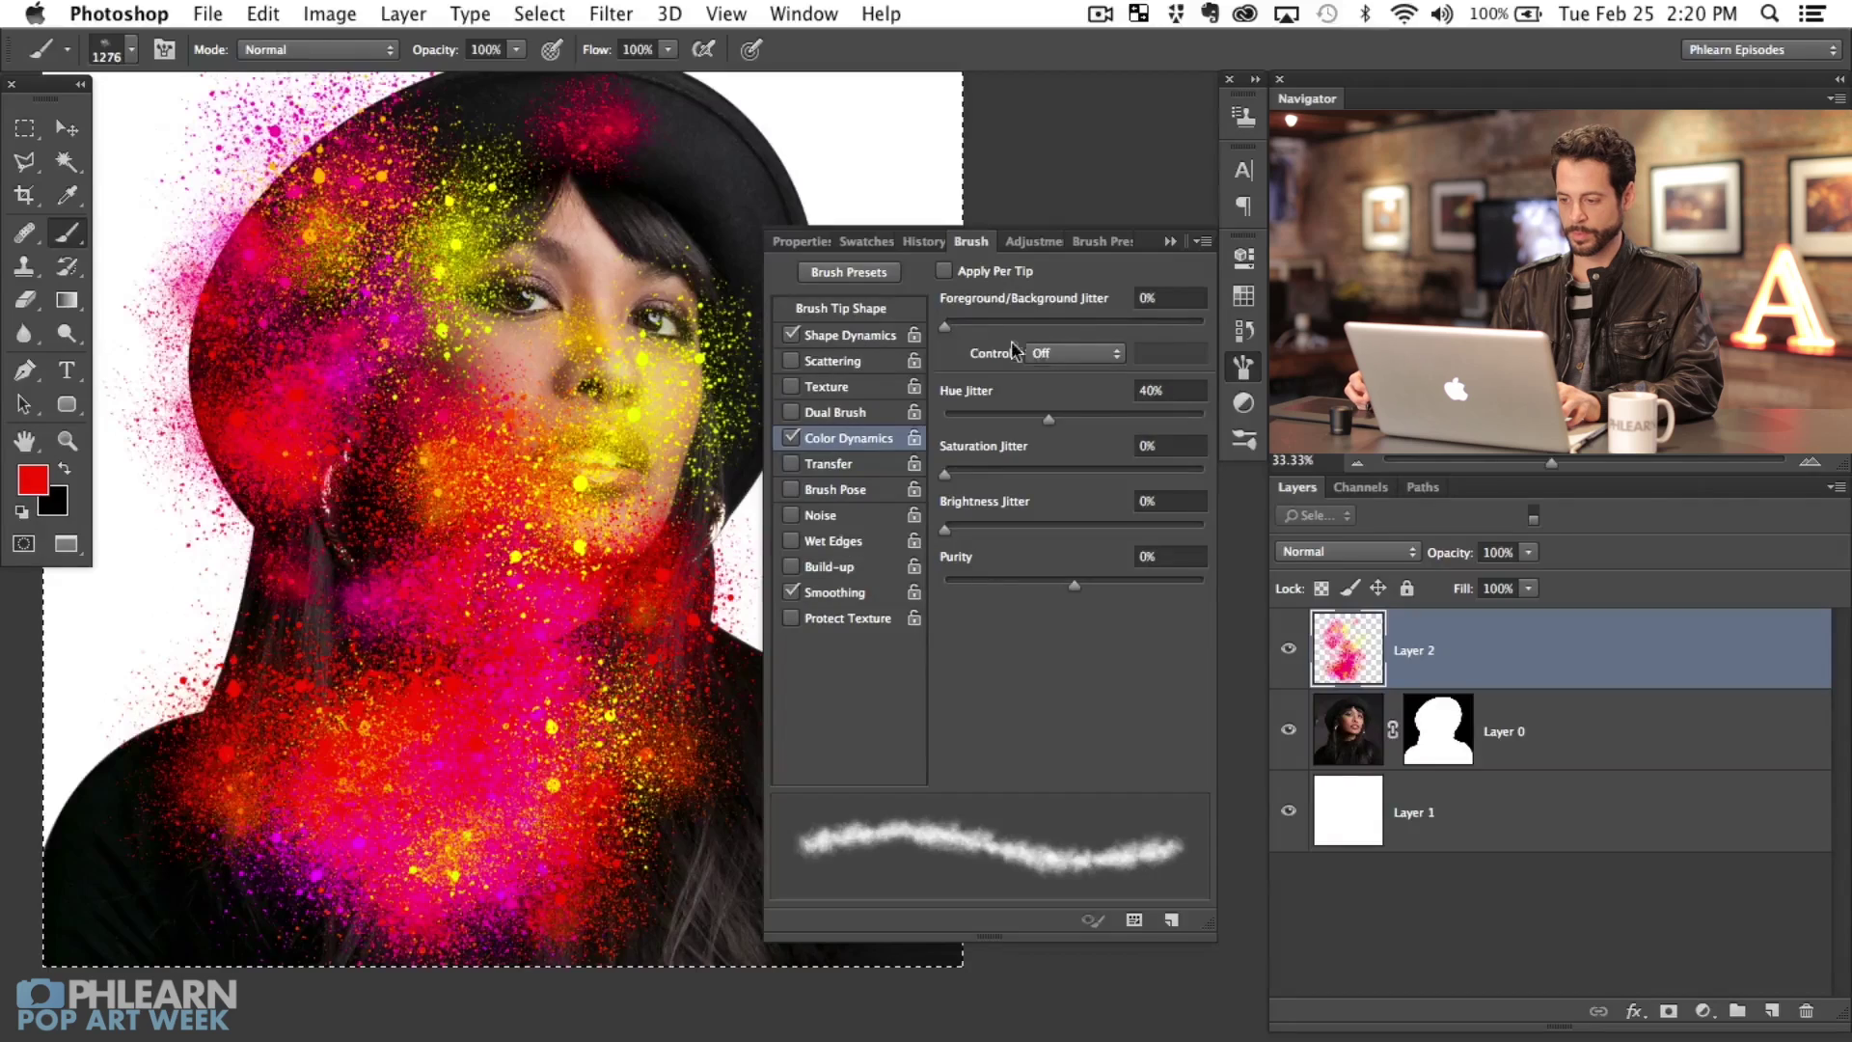
Step: Set Minimum Diameter to 42% in Shape Dynamics and stamp larger colored splatter over the hat, face and sweater
click(855, 336)
drag(1050, 386, 1054, 386)
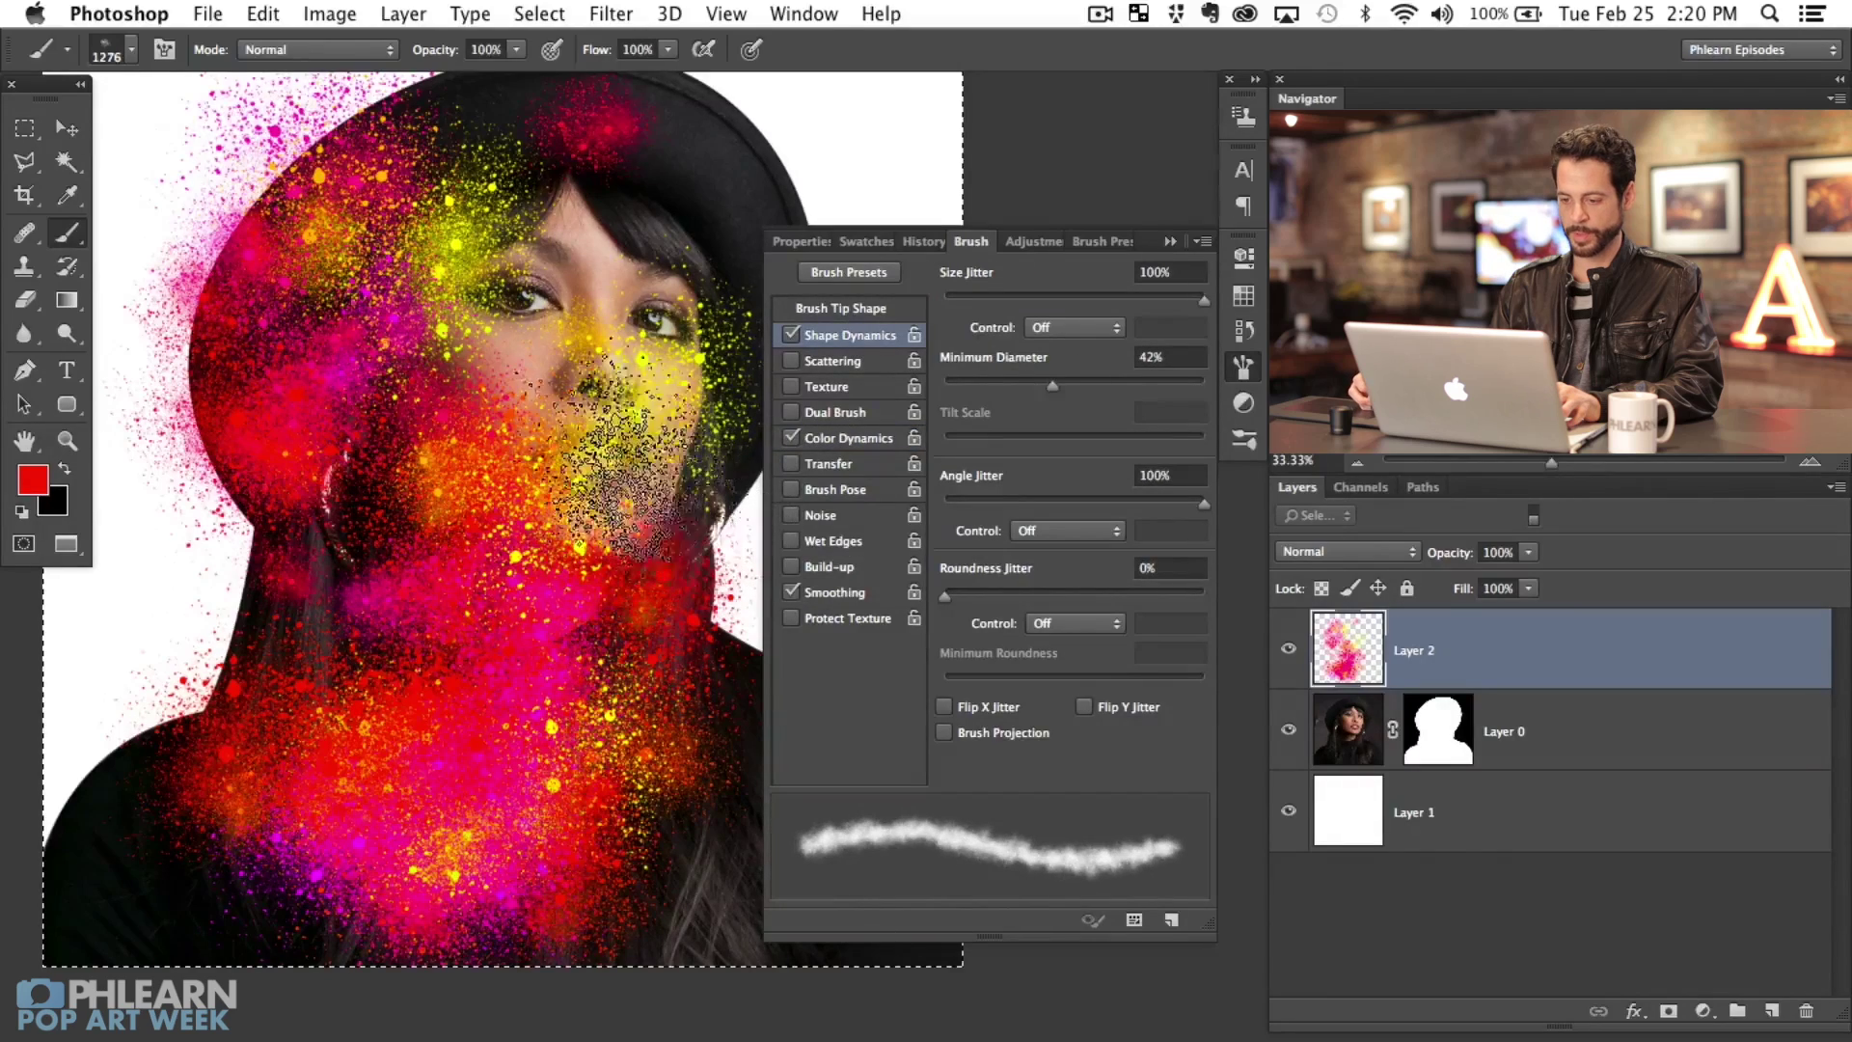
click(625, 458)
click(709, 184)
click(613, 135)
click(526, 385)
click(468, 279)
mouse_move(492, 445)
mouse_down()
mouse_move(473, 600)
mouse_move(550, 556)
mouse_move(289, 754)
mouse_move(135, 904)
mouse_move(115, 986)
mouse_move(116, 851)
mouse_move(419, 851)
mouse_up()
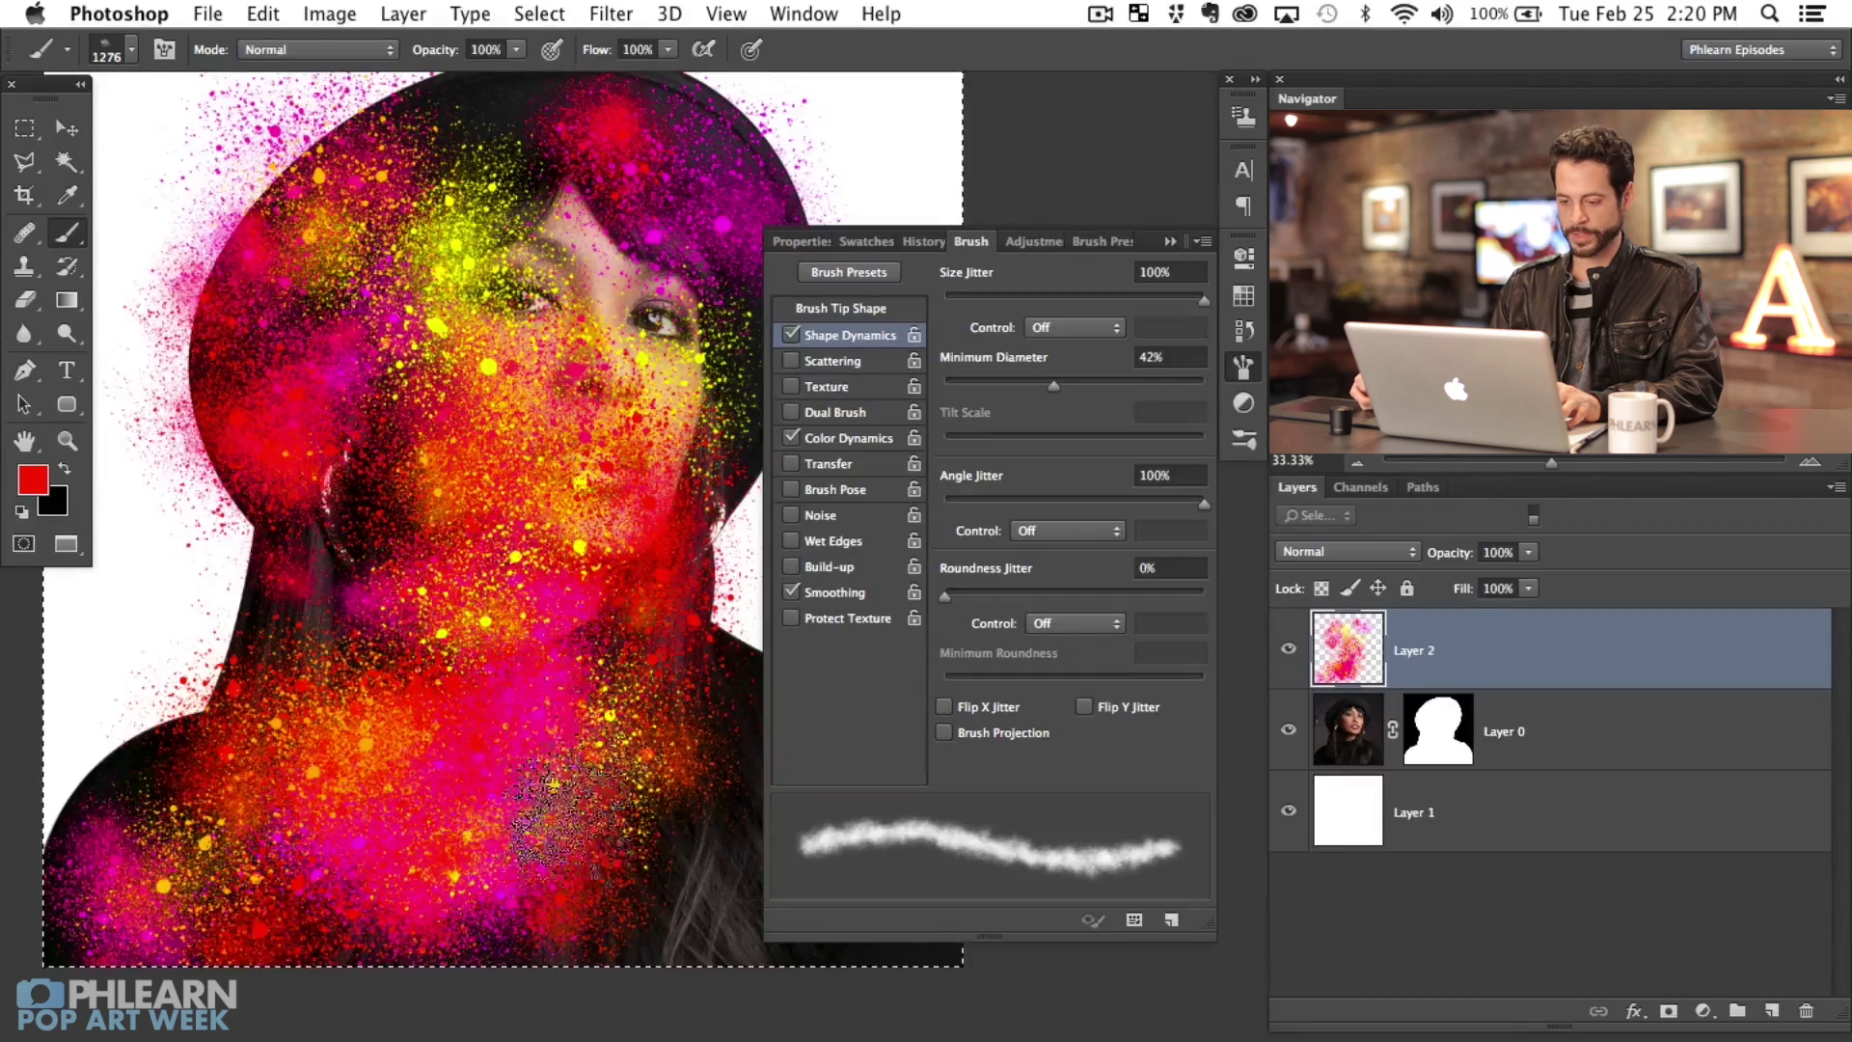
drag(554, 783, 656, 762)
Step: Collapse the brush settings and stamp splatter over the uncovered shoulder and the white background beside the face
click(1242, 363)
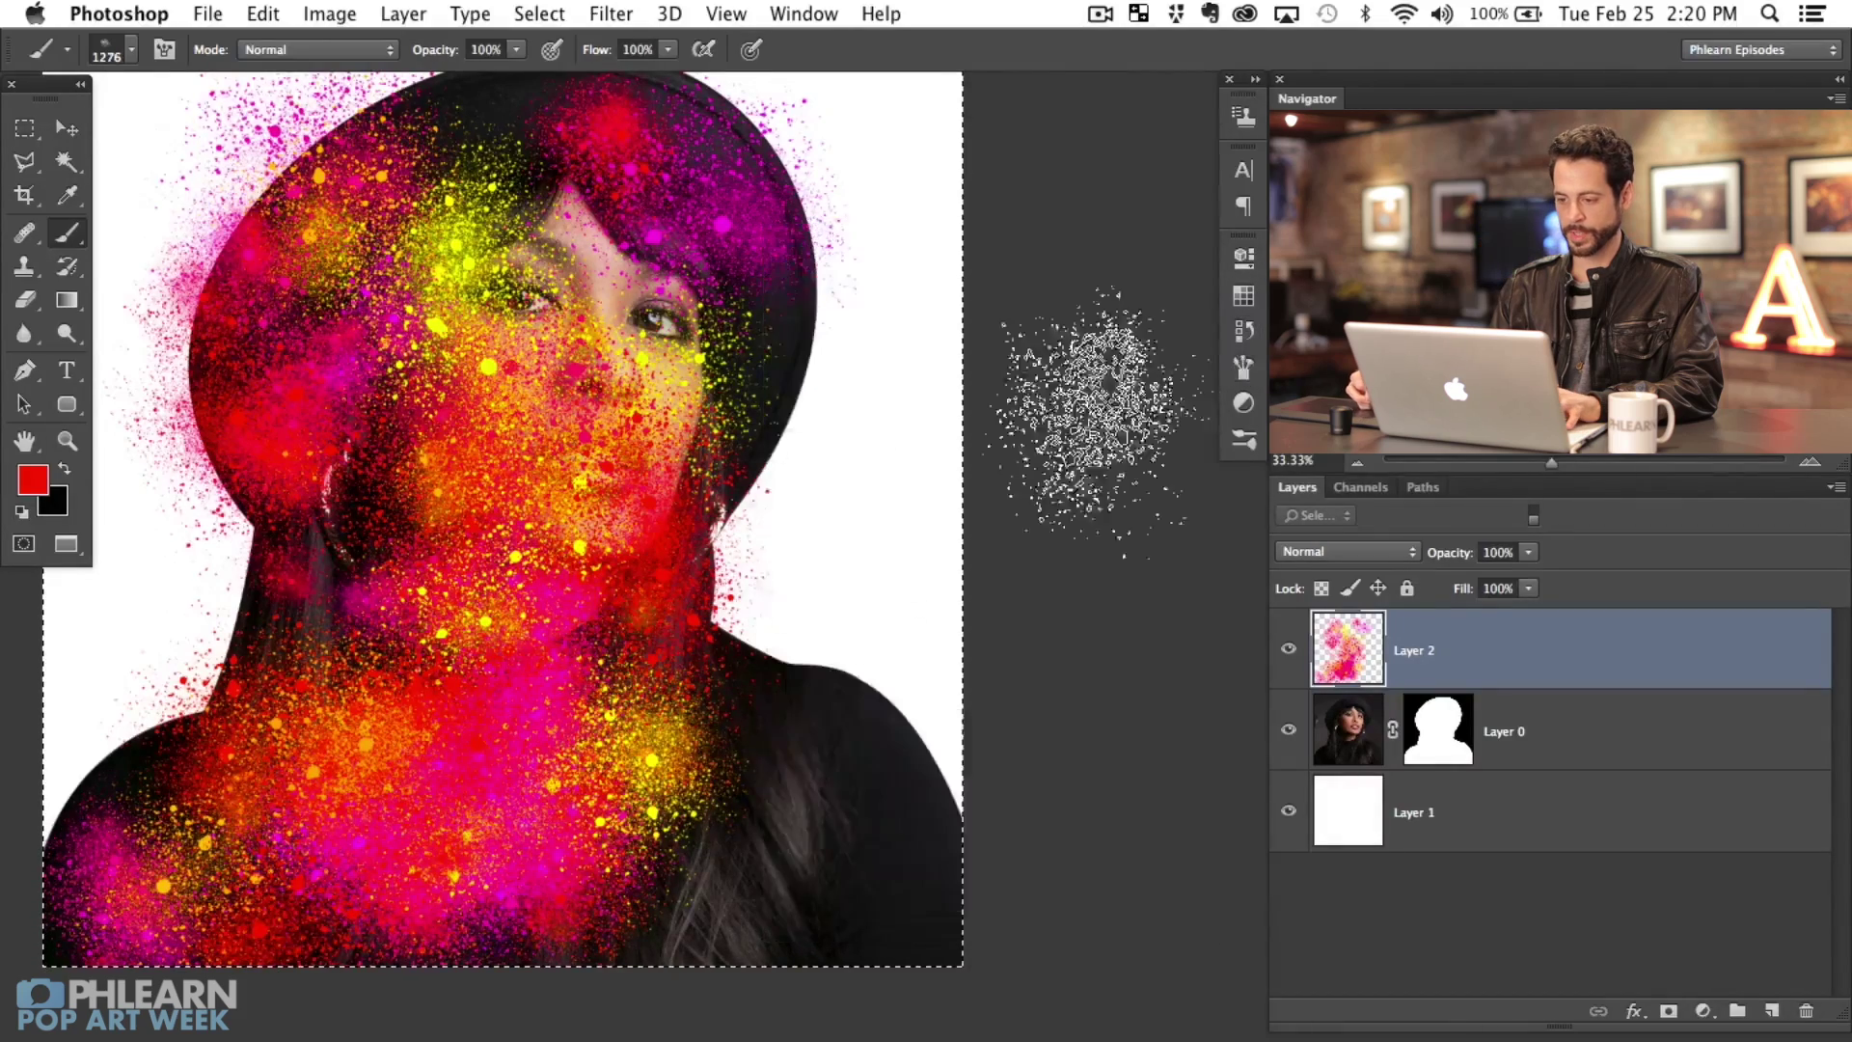
drag(745, 675, 794, 690)
click(801, 752)
click(914, 606)
click(915, 823)
mouse_move(841, 492)
mouse_down()
mouse_move(945, 367)
mouse_move(796, 574)
mouse_move(757, 685)
mouse_move(748, 888)
mouse_up()
Step: Fill in the remaining hat, face, hair and background areas with pink, red and orange splatter
scroll(675, 820, up, 2)
scroll(675, 820, left, 2)
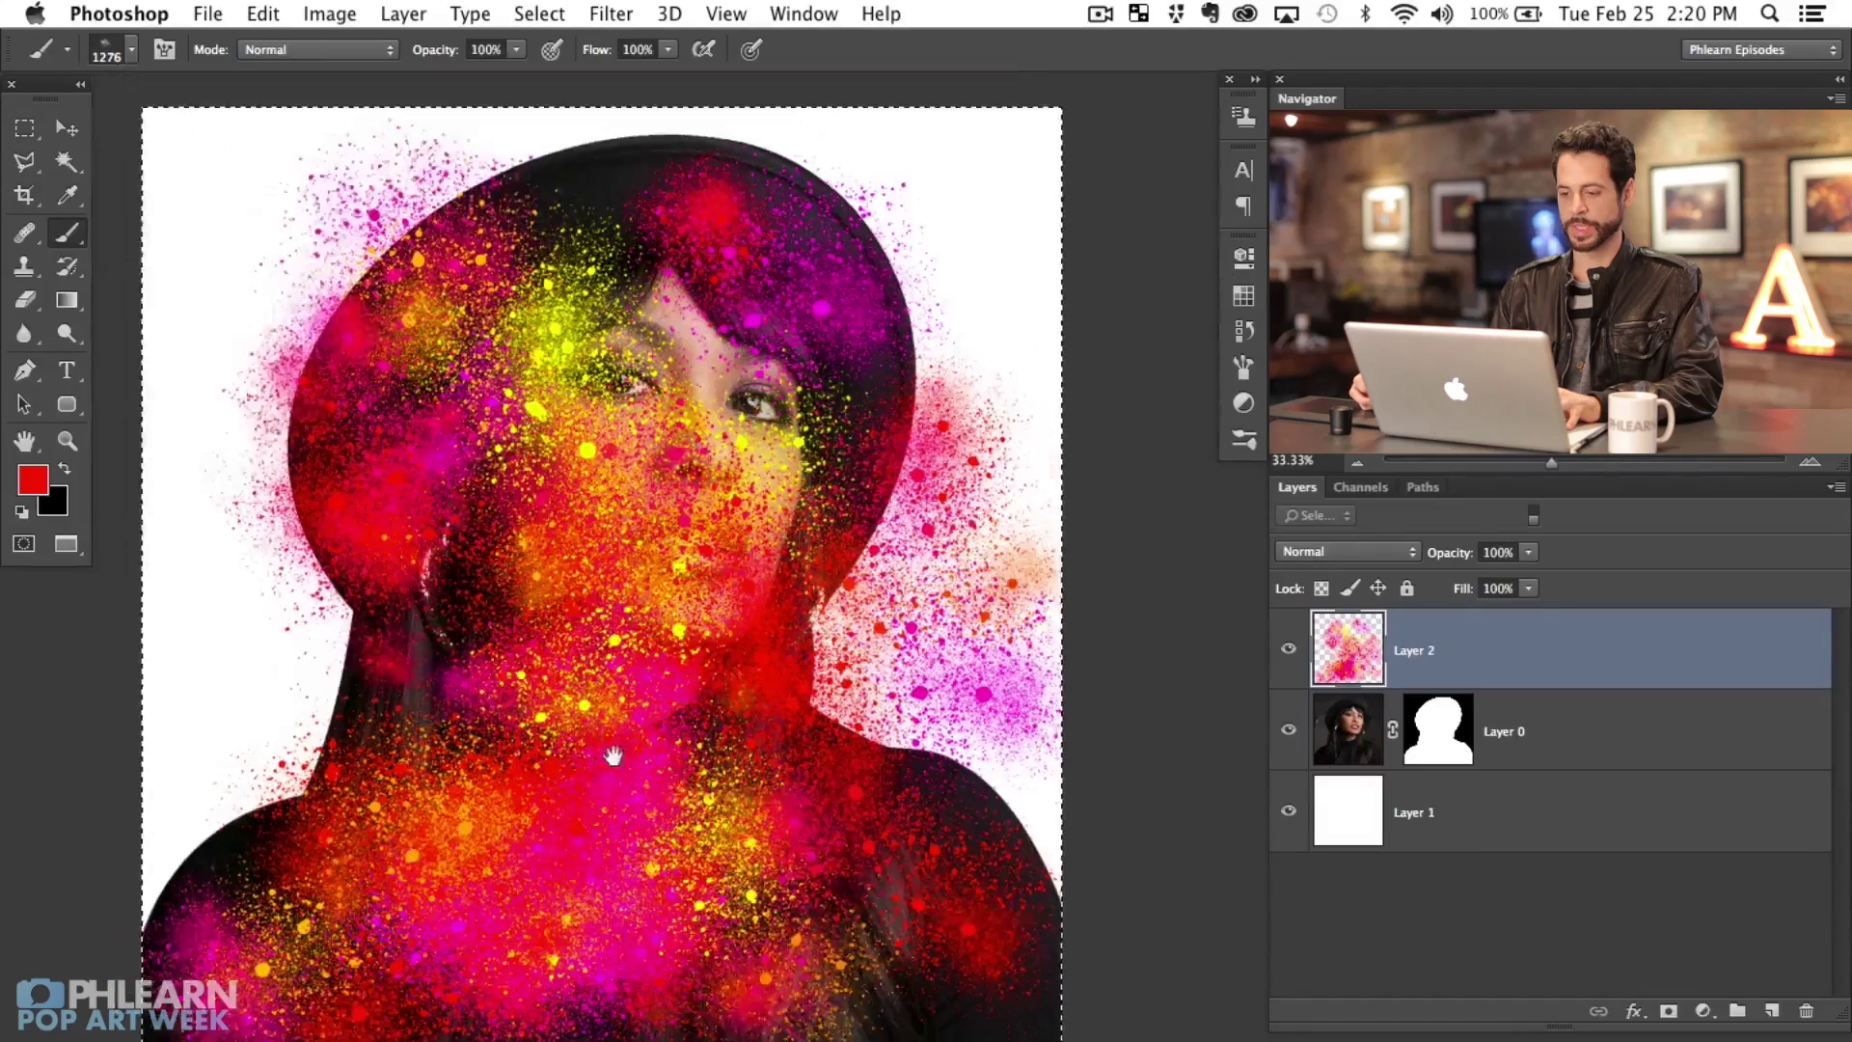
mouse_move(834, 318)
mouse_down()
mouse_move(955, 241)
mouse_move(1004, 367)
mouse_move(916, 289)
mouse_move(931, 589)
mouse_move(893, 676)
mouse_move(869, 685)
mouse_up()
mouse_move(410, 676)
mouse_down()
mouse_move(386, 694)
mouse_move(598, 743)
mouse_move(463, 724)
mouse_move(429, 763)
mouse_move(989, 993)
mouse_move(1052, 881)
mouse_move(988, 835)
mouse_move(926, 714)
mouse_up()
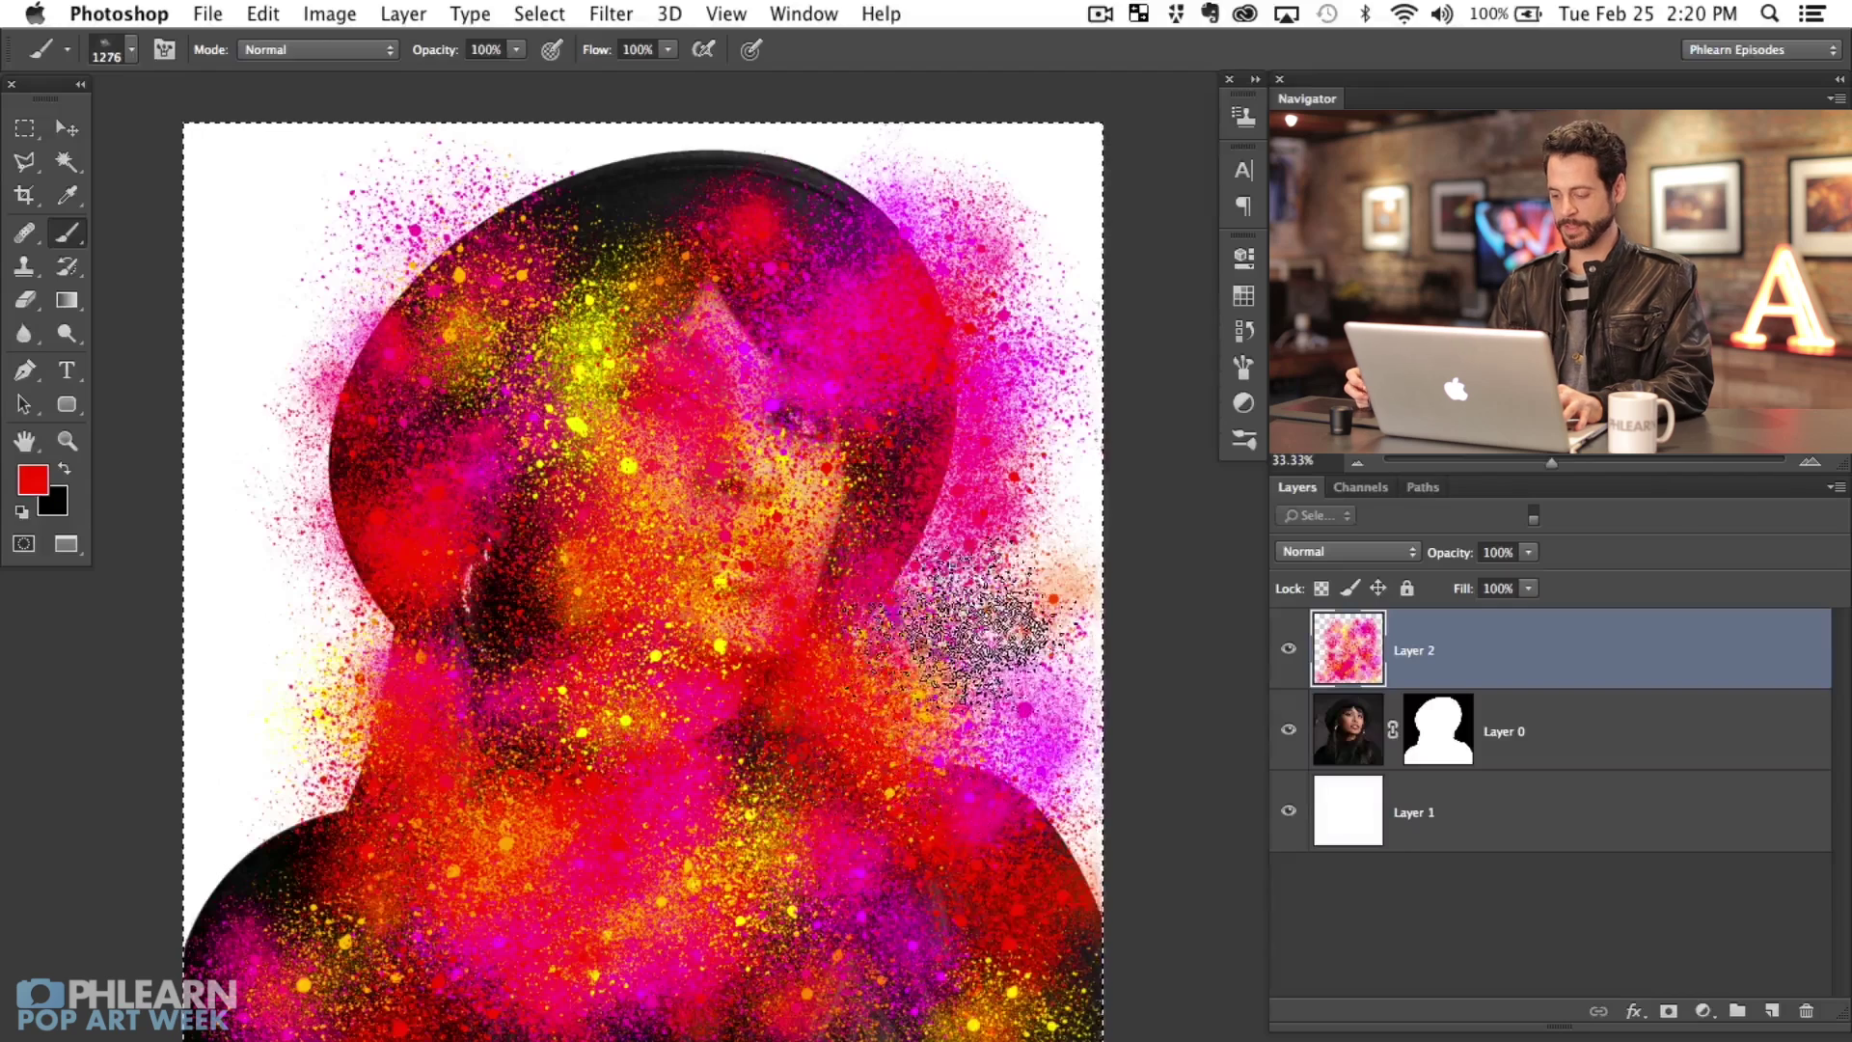
Step: Clear all splatter paint from Layer 2 and deselect the canvas
key(Delete)
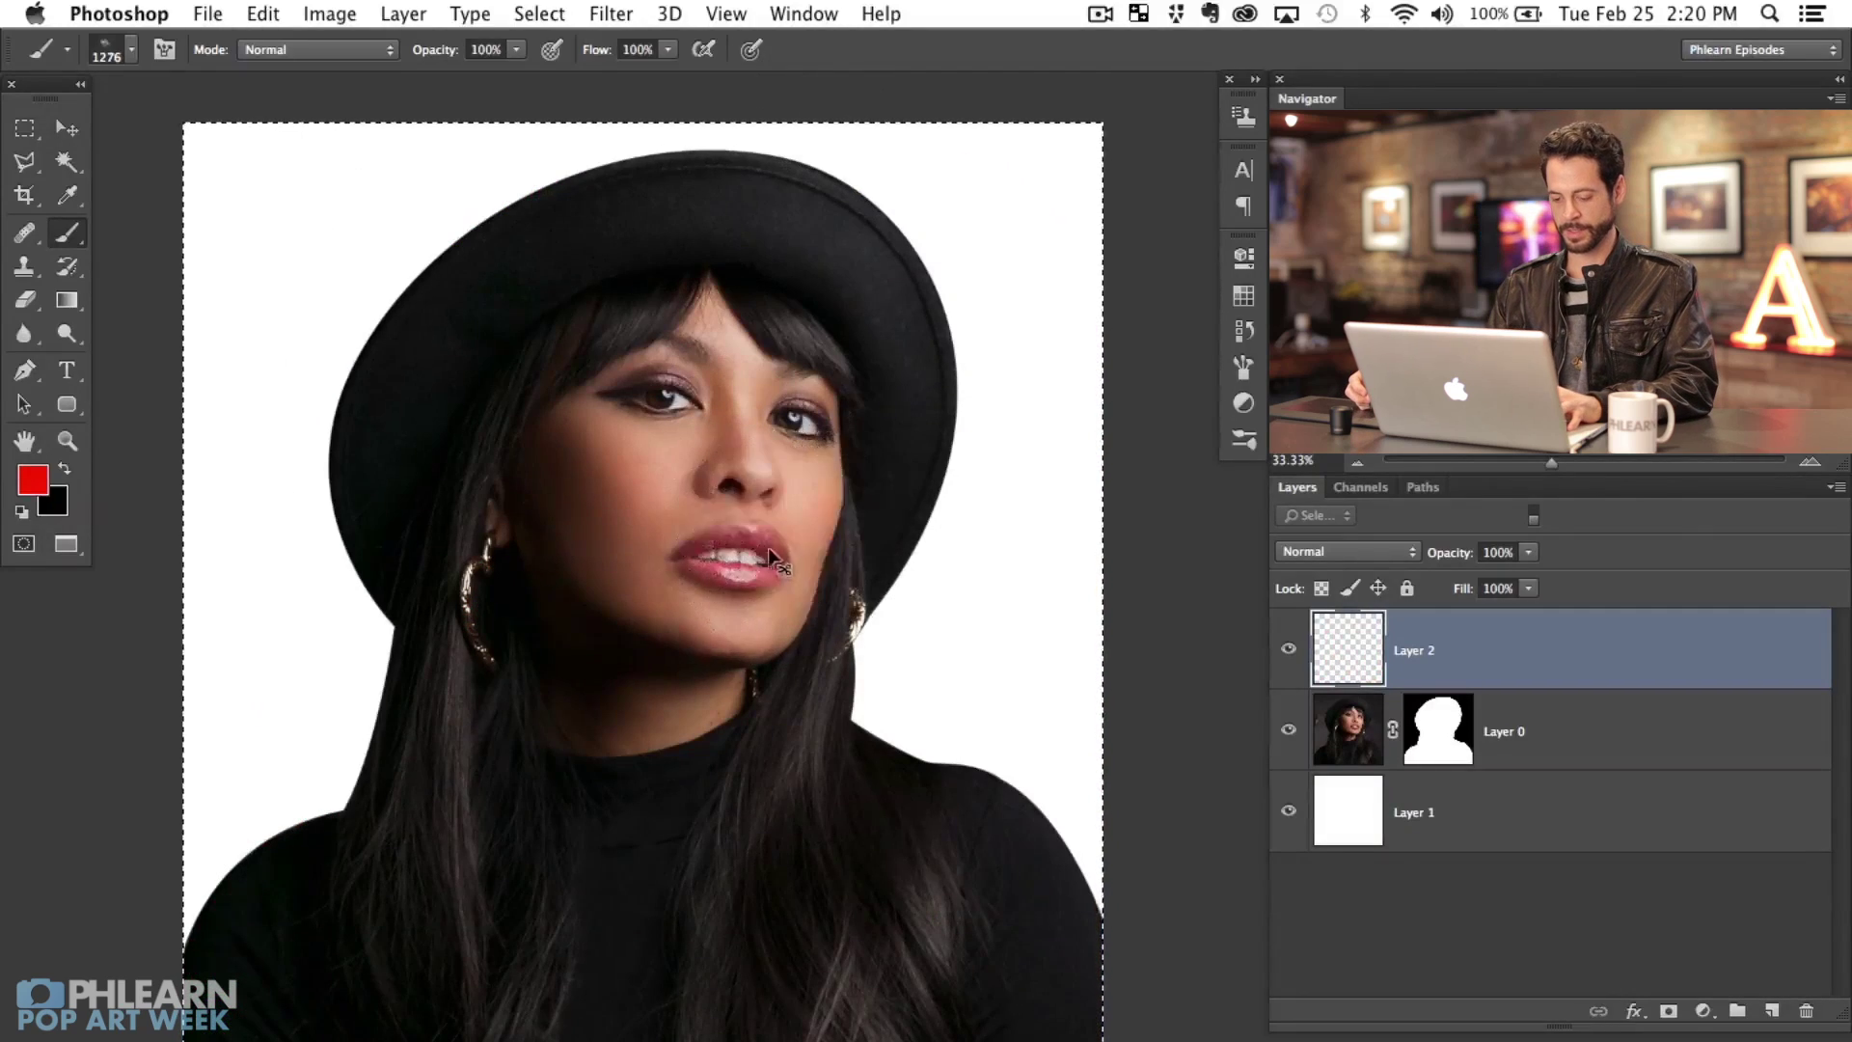
drag(724, 517, 627, 251)
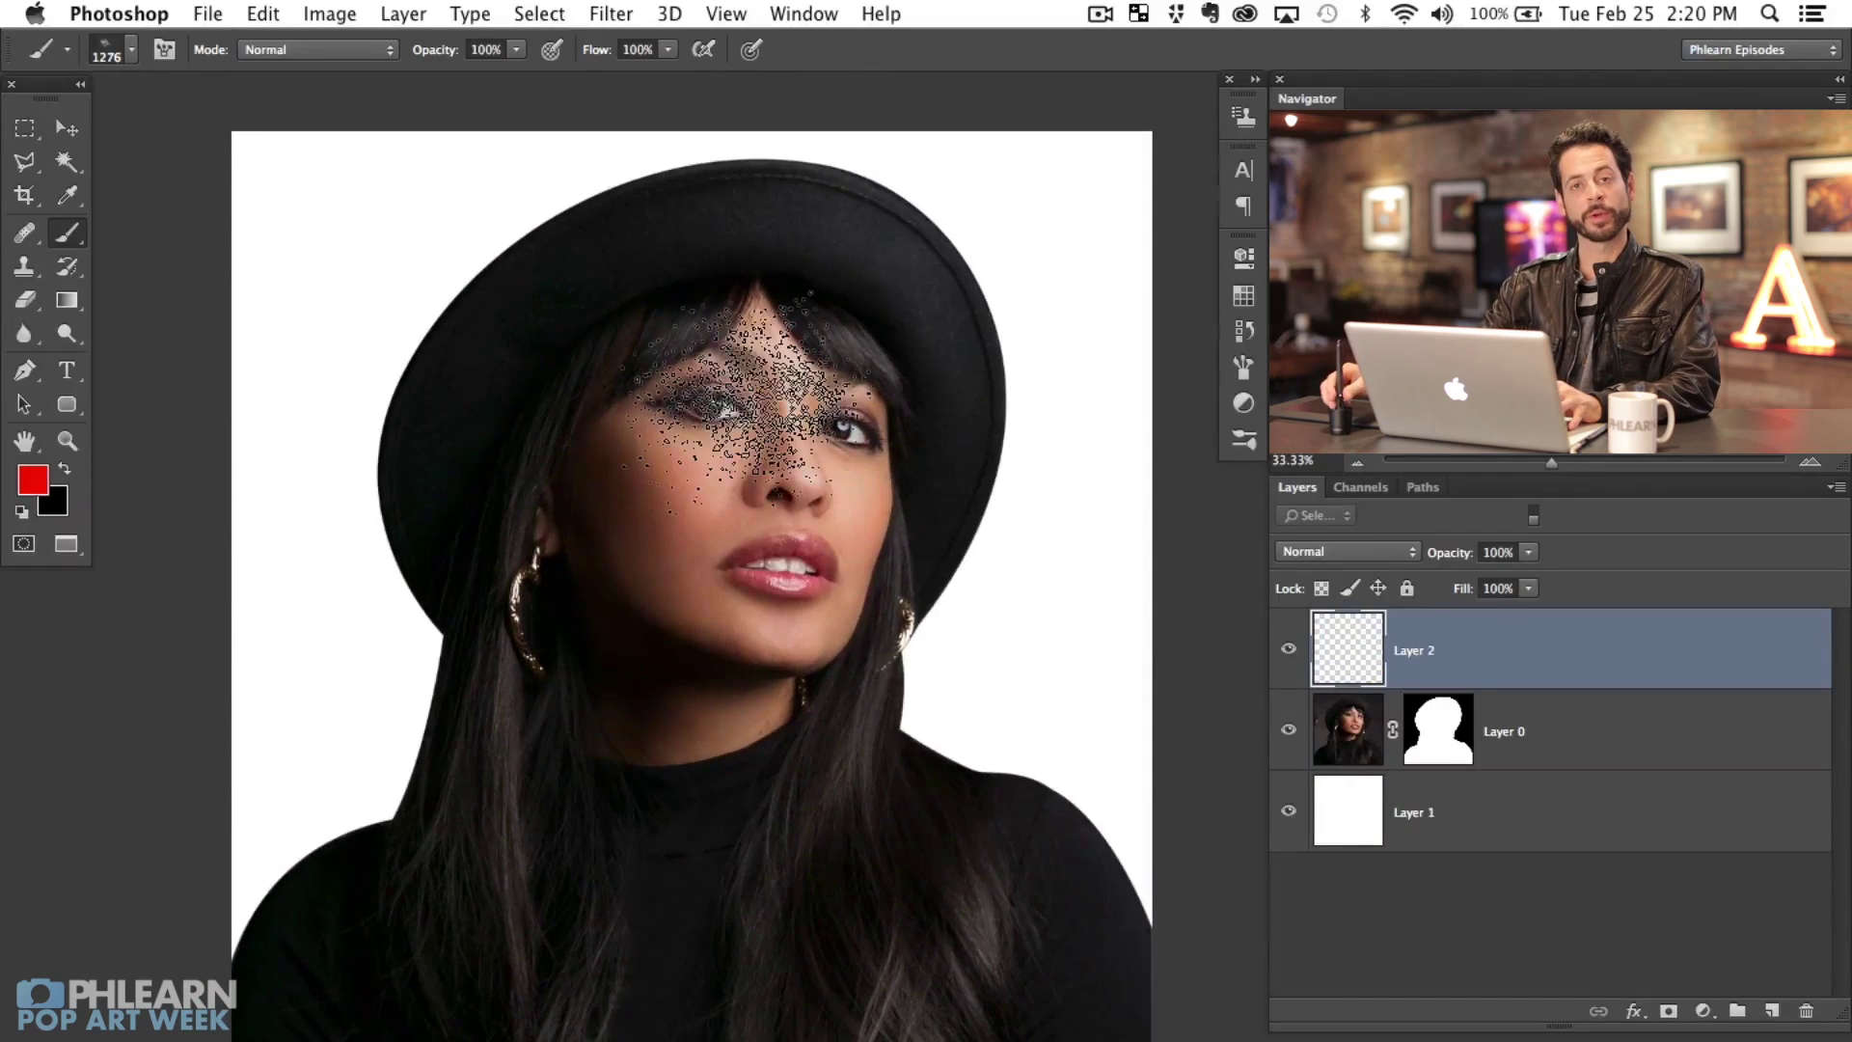